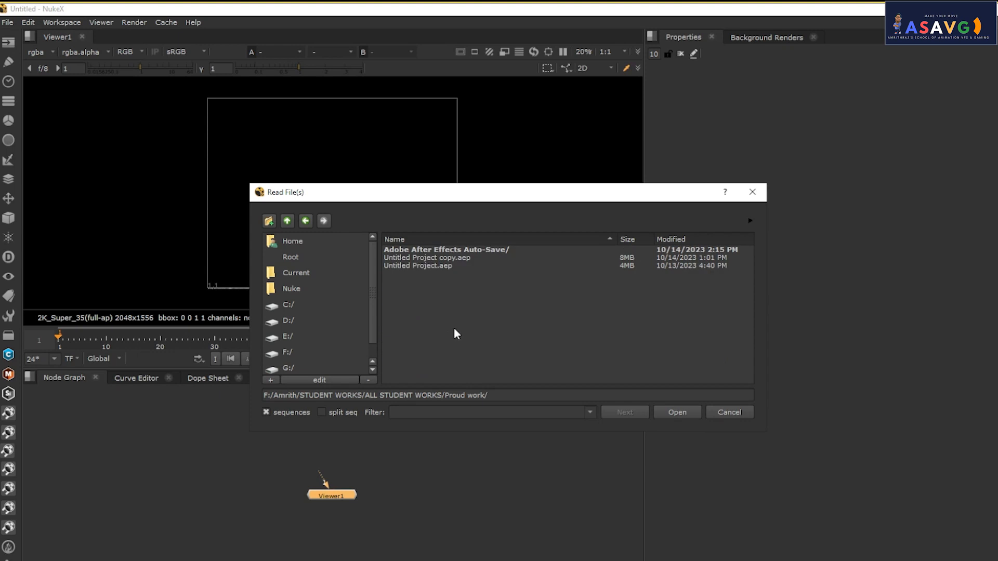
# - Load photo manupulation 4.psd from the ALL STUDENT WORKS folder into the node graph
pyautogui.click(287, 221)
pyautogui.click(454, 328)
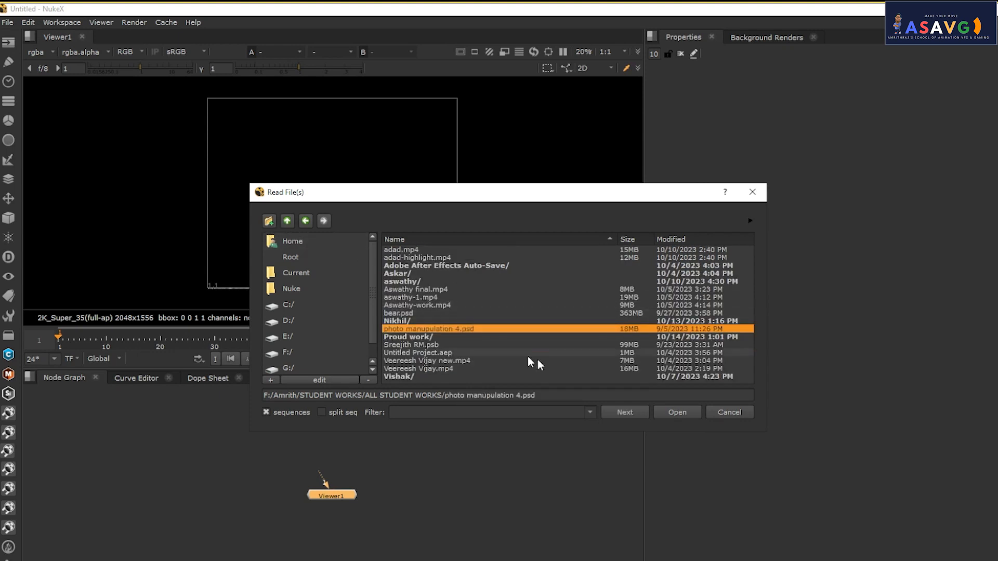
pyautogui.click(675, 412)
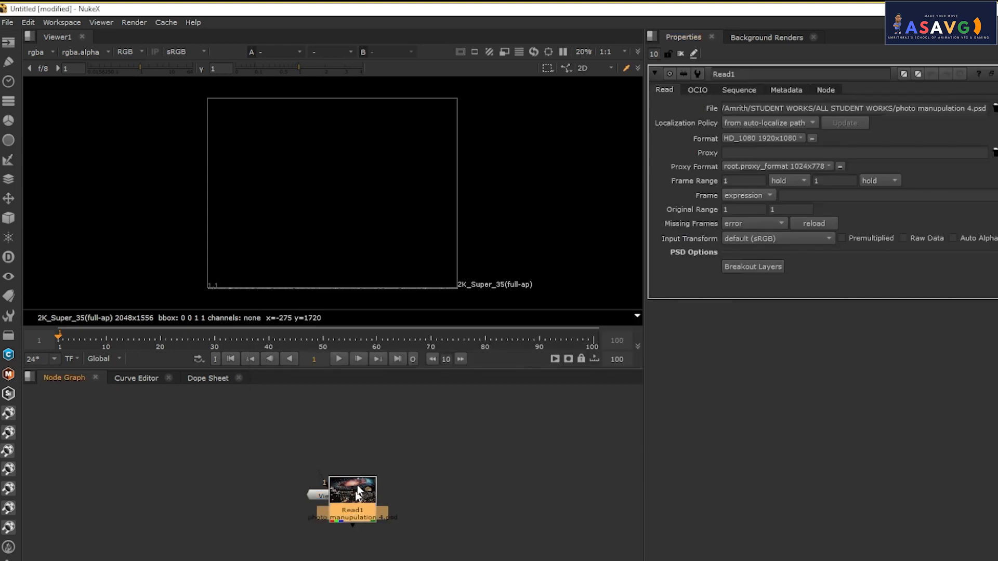
# - Place the Read1 node above Viewer1 and connect the viewer to it to display the image
pyautogui.moveTo(374, 437); pyautogui.dragTo(377, 426)
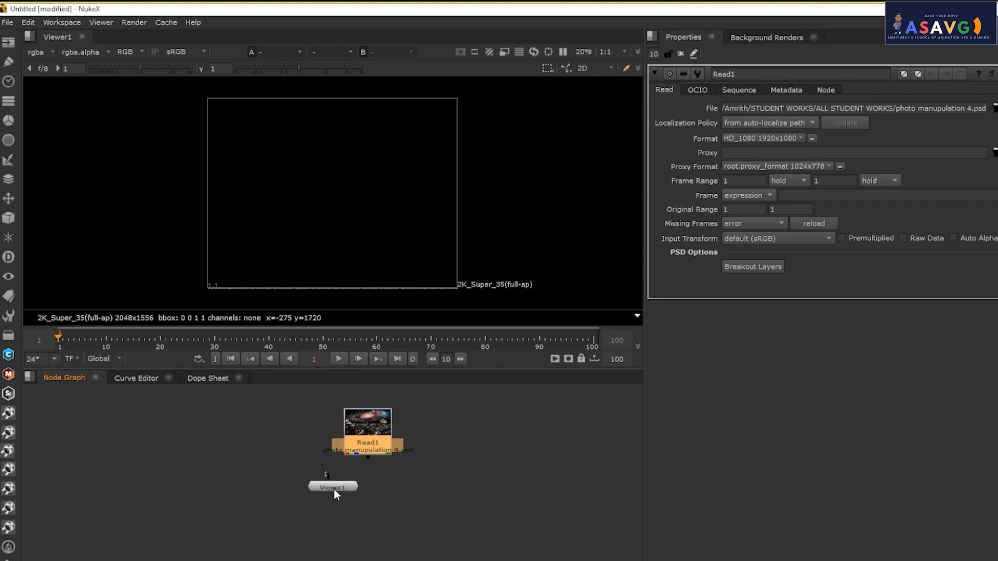
pyautogui.moveTo(334, 494); pyautogui.dragTo(367, 441)
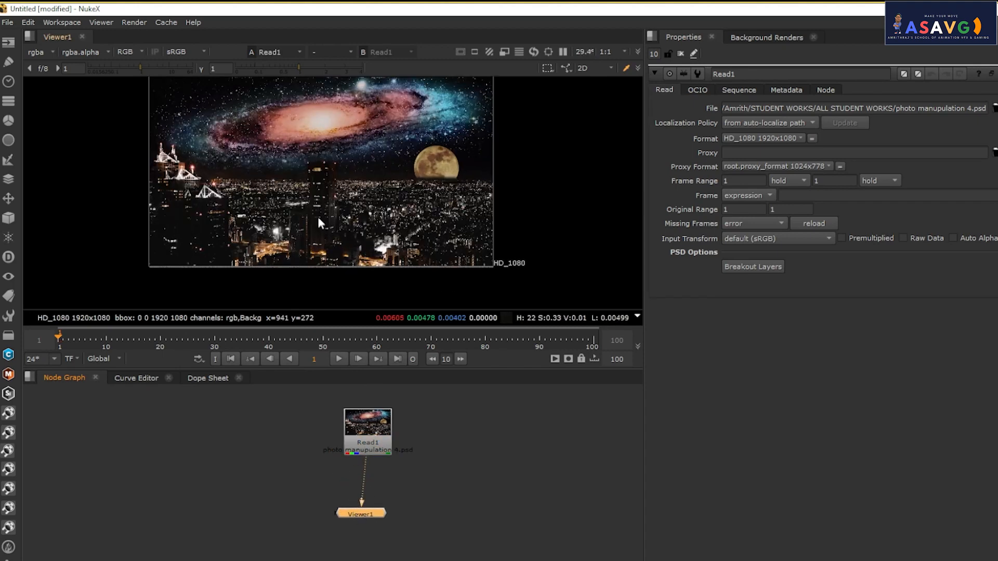
pyautogui.scroll(3, 319, 224)
pyautogui.scroll(-1, 379, 219)
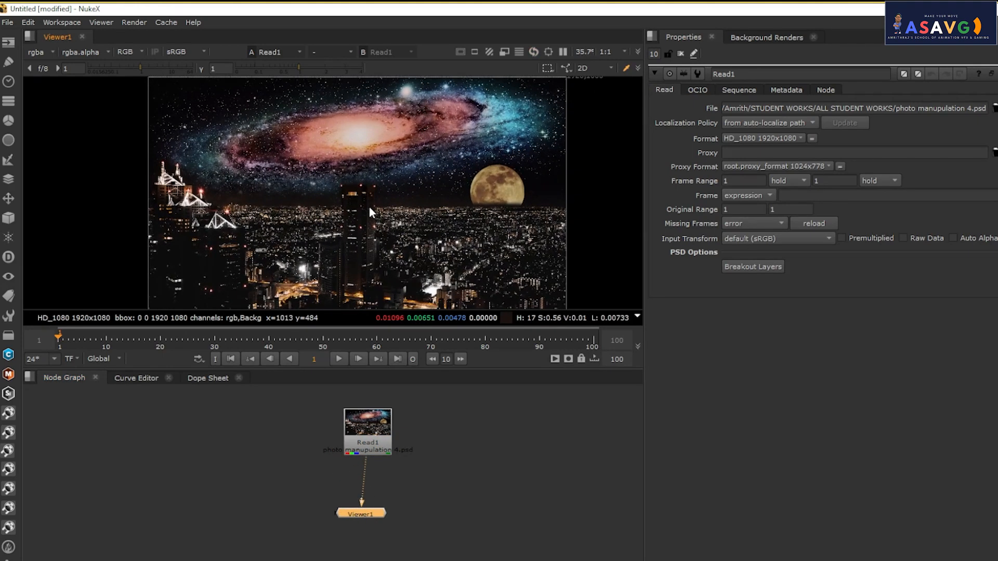
pyautogui.moveTo(366, 205); pyautogui.dragTo(352, 190)
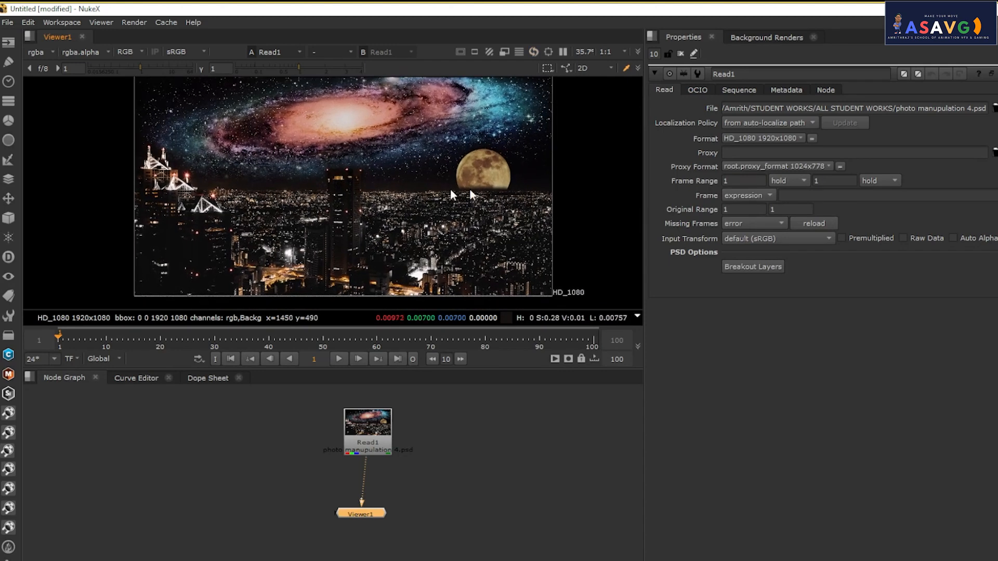
# - Break out the PSD layers of Read1 into separate node branches and look over the resulting node tree
pyautogui.click(753, 266)
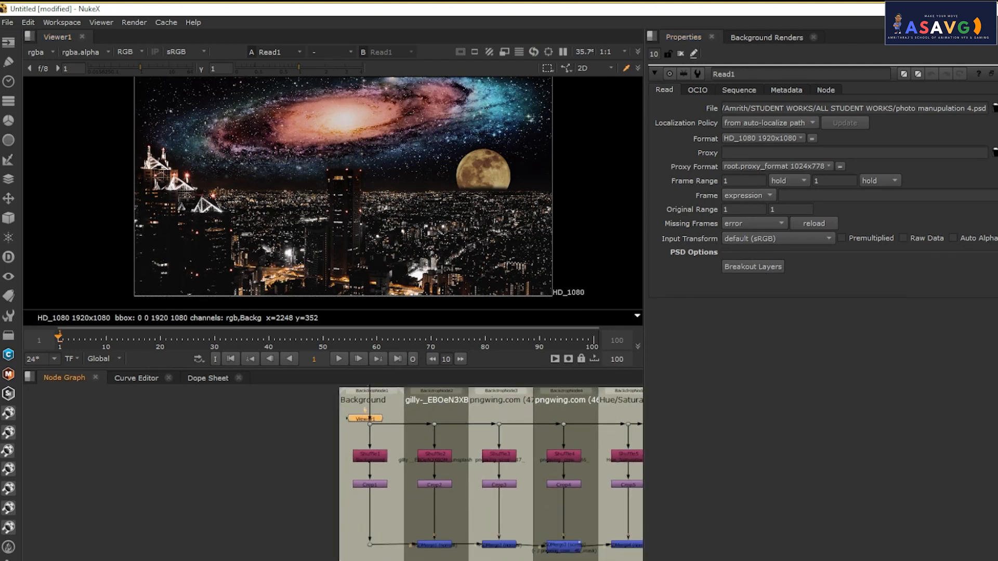
pyautogui.moveTo(403, 497); pyautogui.dragTo(274, 463)
pyautogui.scroll(-2, 456, 503)
pyautogui.moveTo(390, 473); pyautogui.dragTo(306, 478)
pyautogui.press('space')
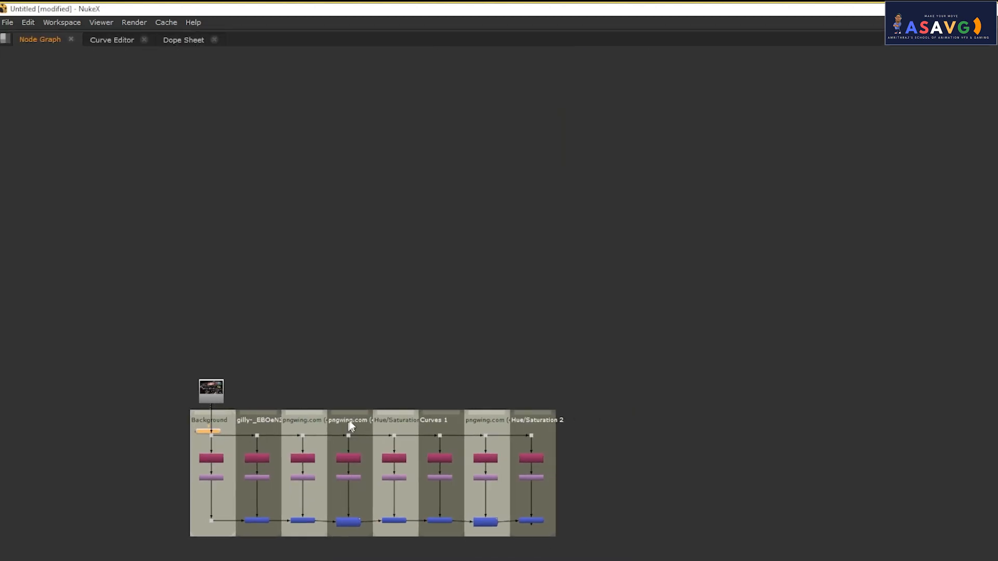
pyautogui.scroll(2, 350, 423)
pyautogui.moveTo(234, 463); pyautogui.dragTo(396, 311)
pyautogui.scroll(3, 396, 312)
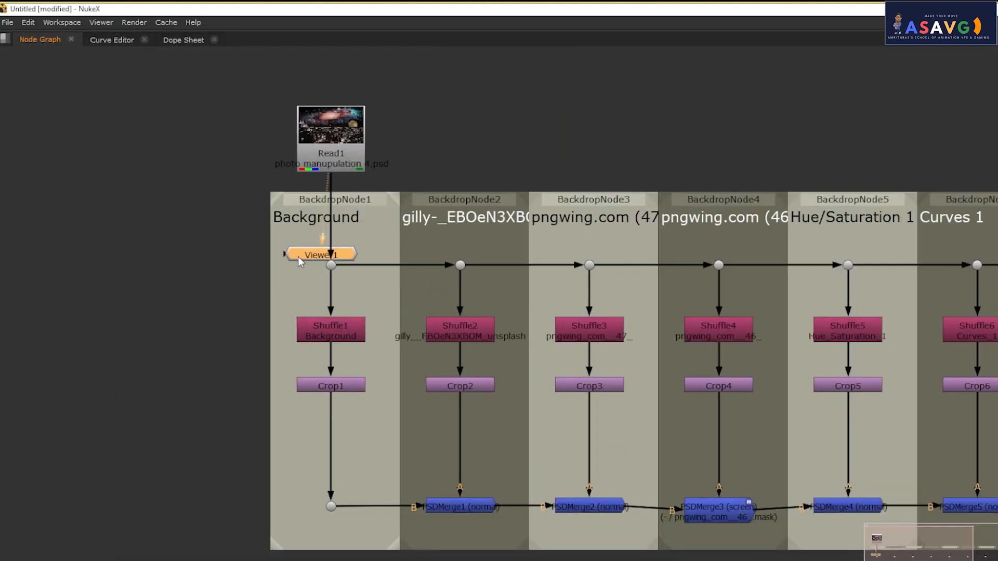
# - Disconnect Viewer1 from Read1 and move it out of the Background backdrop into the empty space beside it
pyautogui.moveTo(299, 259); pyautogui.dragTo(309, 341)
pyautogui.scroll(-2, 266, 342)
pyautogui.press('space')
pyautogui.scroll(-2, 385, 476)
pyautogui.moveTo(385, 393); pyautogui.dragTo(385, 506)
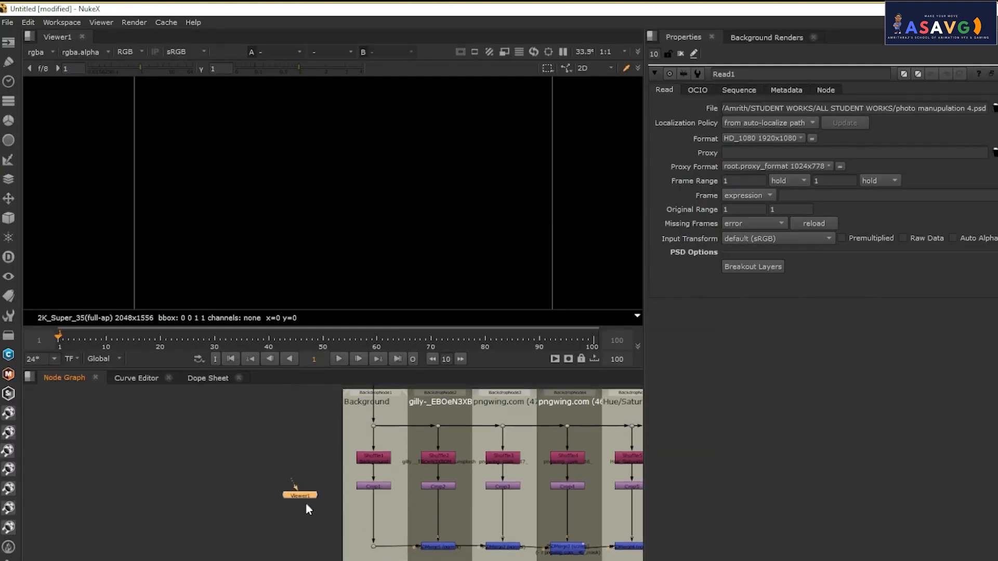
pyautogui.moveTo(300, 494); pyautogui.dragTo(333, 504)
pyautogui.press('a')
pyautogui.moveTo(326, 539); pyautogui.dragTo(279, 542)
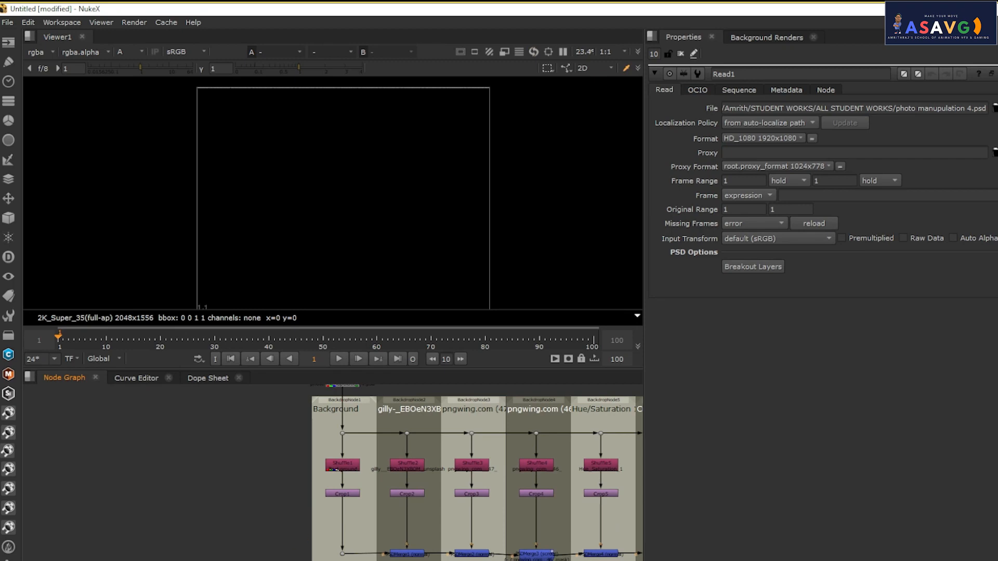
# - View the PSDMerge1 output in full colour, with the image fitted in the viewer
pyautogui.click(402, 554)
pyautogui.press('1')
pyautogui.moveTo(401, 522); pyautogui.dragTo(354, 475)
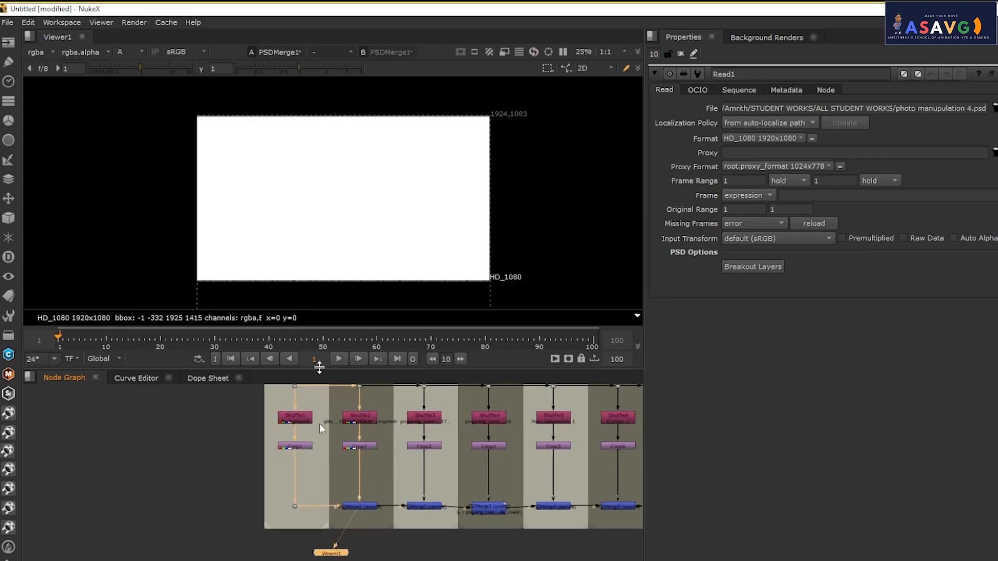
pyautogui.press('a')
pyautogui.press('f')
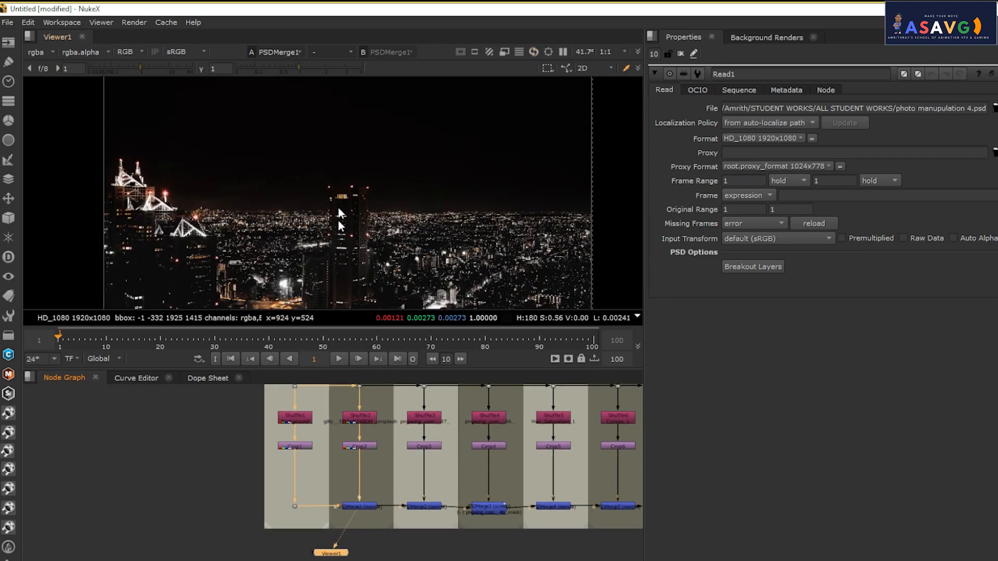
# - Connect the viewer to PSDMerge2 and PSDMerge3 in turn to examine the layers each one adds
pyautogui.moveTo(335, 546); pyautogui.dragTo(425, 505)
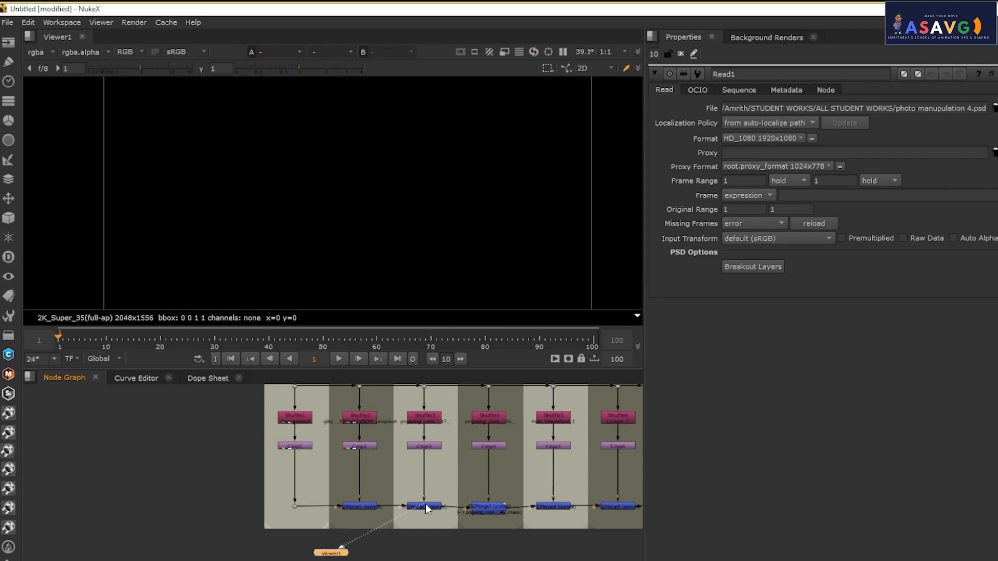
pyautogui.scroll(-3, 363, 207)
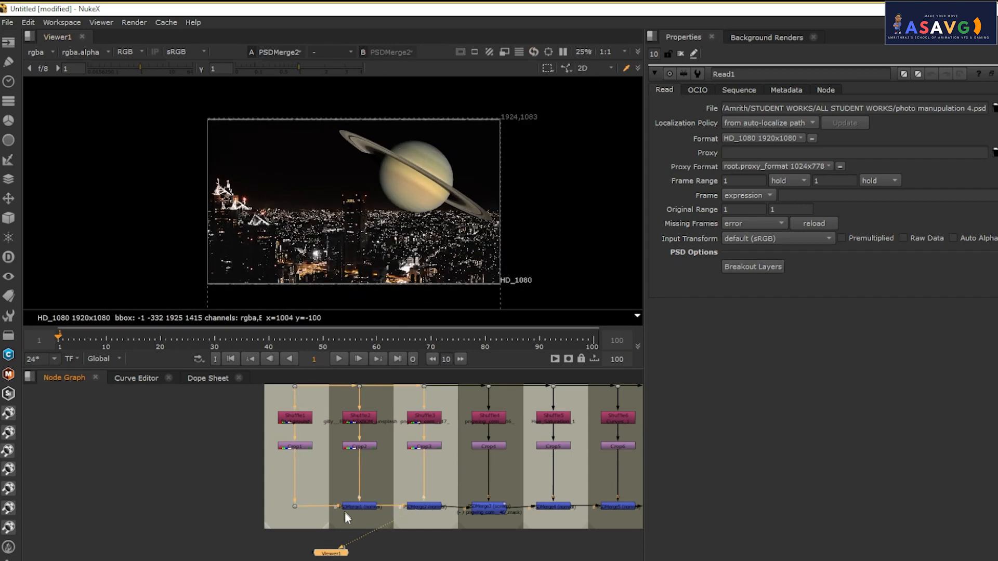
pyautogui.moveTo(341, 557); pyautogui.dragTo(440, 511)
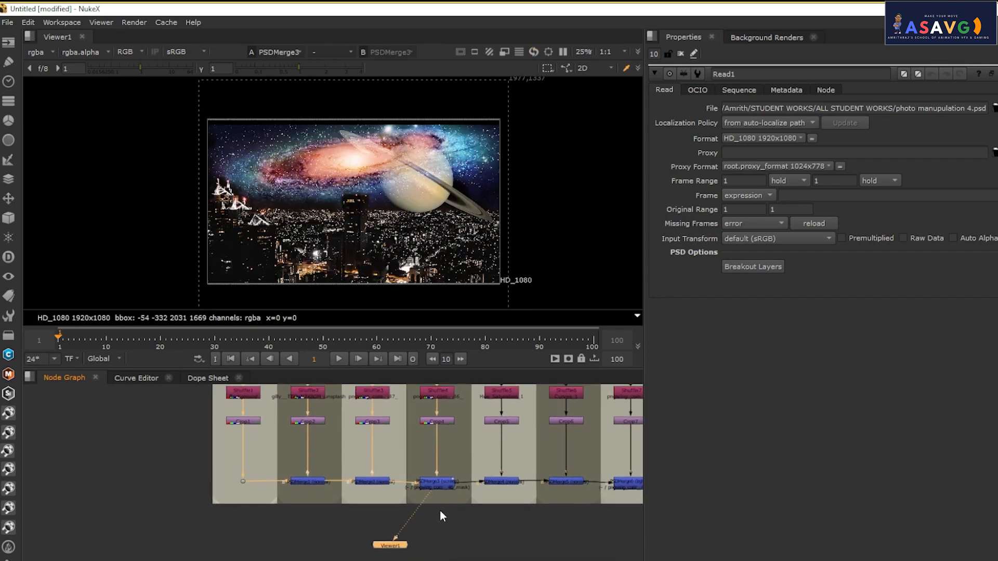
# - Continue along the merge chain with the viewer up to PSDMerge7 to examine the fully merged composite
pyautogui.moveTo(393, 545); pyautogui.dragTo(498, 496)
pyautogui.moveTo(514, 531); pyautogui.dragTo(492, 557)
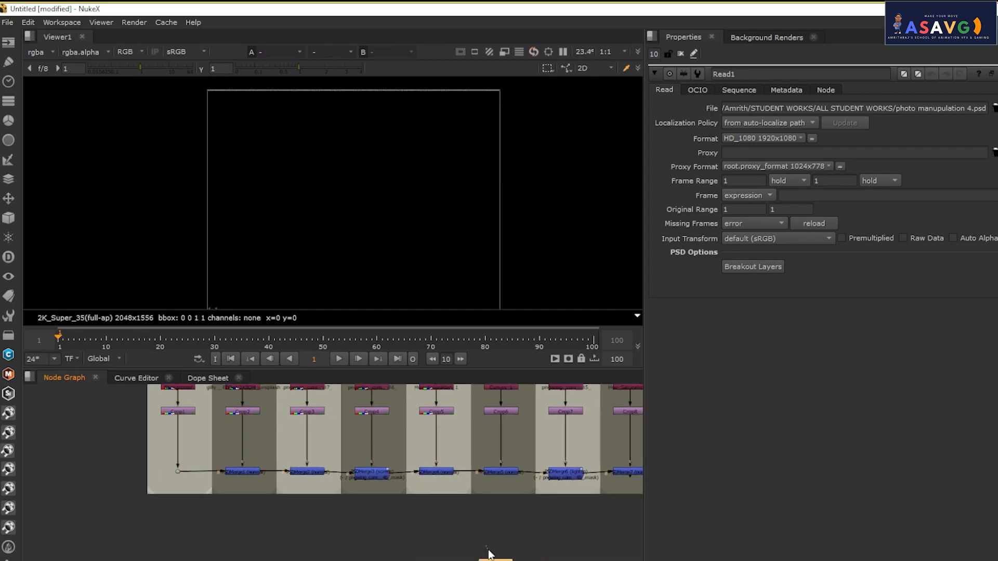
pyautogui.moveTo(500, 473); pyautogui.dragTo(500, 474)
pyautogui.moveTo(519, 544); pyautogui.dragTo(440, 533)
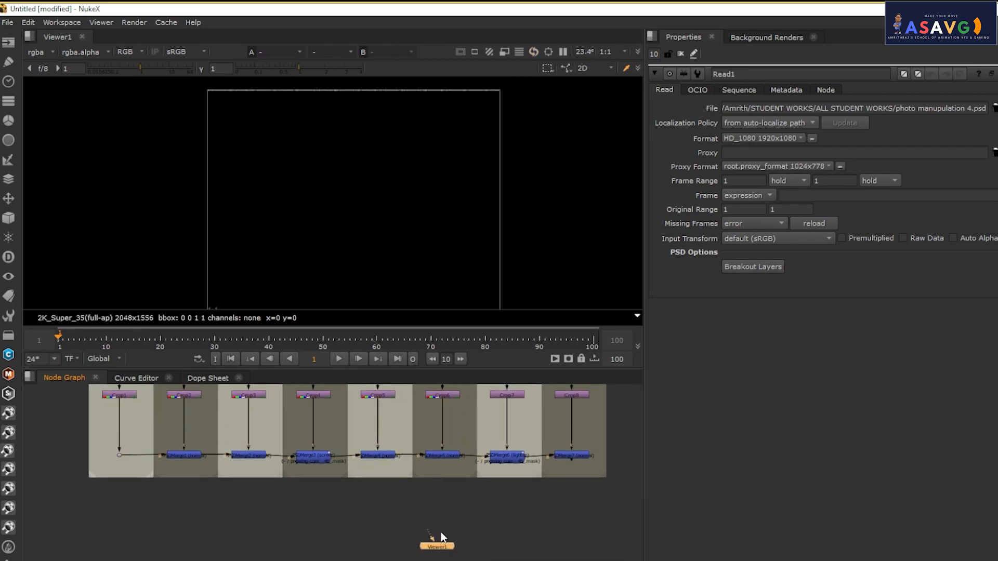
pyautogui.moveTo(478, 494); pyautogui.dragTo(541, 462)
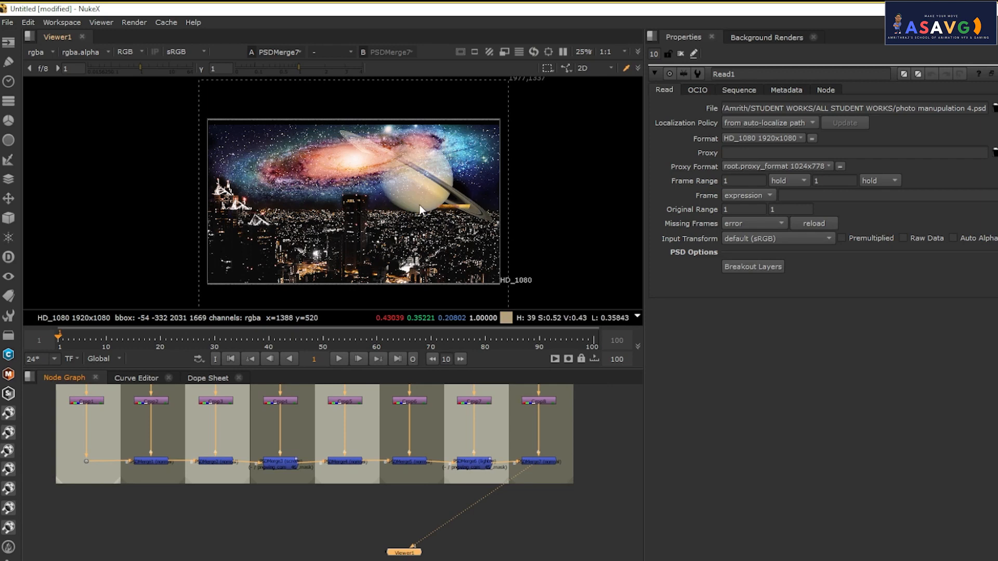
# - Display the original Read1 image in the viewer to compare it with the merged result
pyautogui.moveTo(196, 463); pyautogui.dragTo(399, 530)
pyautogui.moveTo(312, 475); pyautogui.dragTo(346, 551)
pyautogui.click(332, 426)
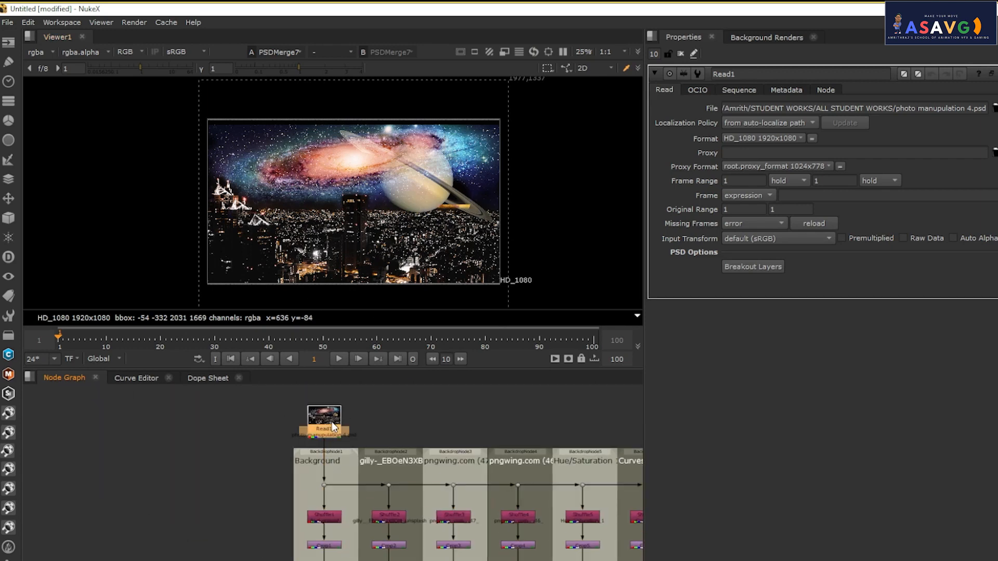
pyautogui.press('1')
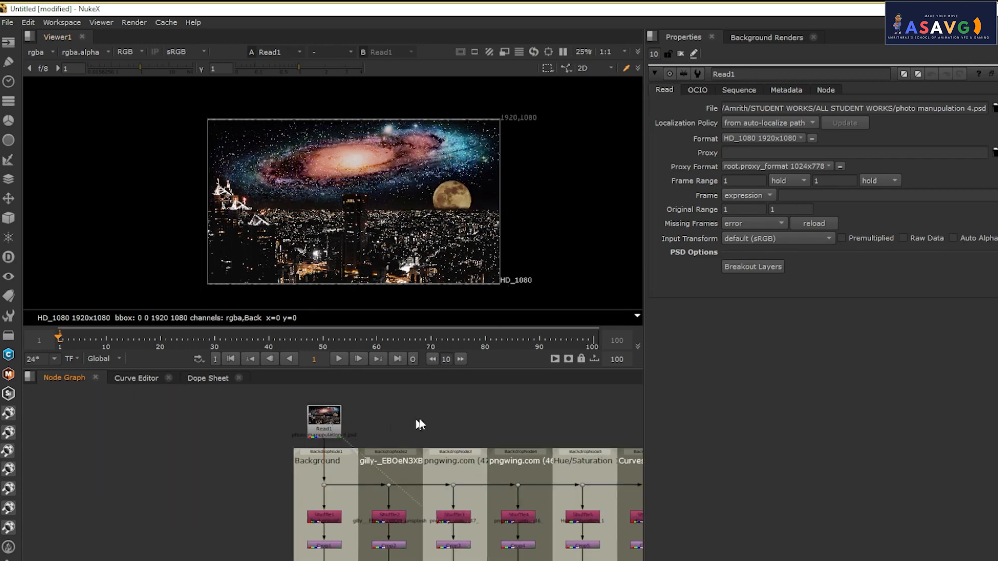
# - View the Shuffle1 and Crop1 outputs in the Background branch
pyautogui.moveTo(418, 422); pyautogui.dragTo(354, 360)
pyautogui.scroll(-1, 301, 292)
pyautogui.moveTo(291, 466); pyautogui.dragTo(320, 476)
pyautogui.scroll(2, 313, 478)
pyautogui.press('1')
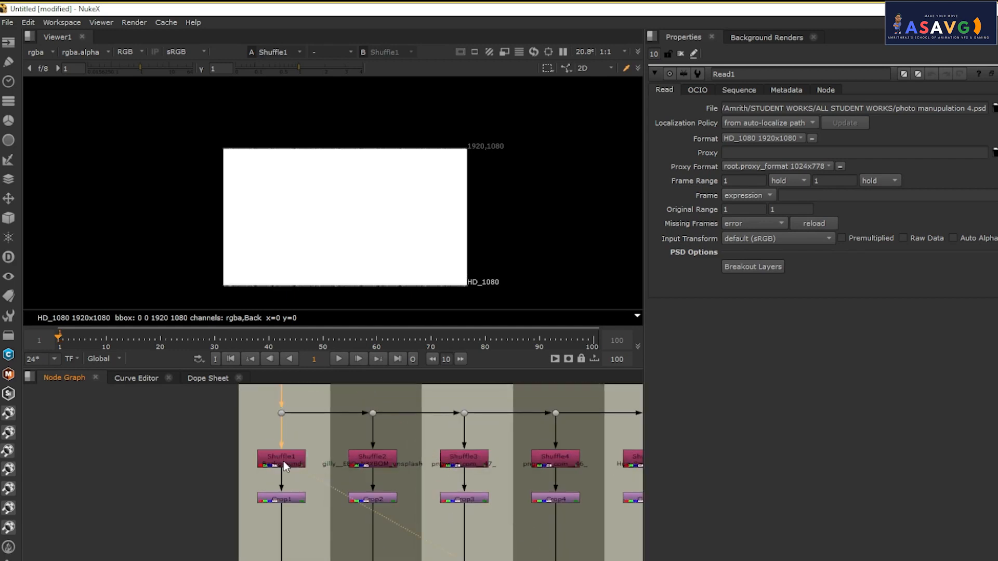
pyautogui.click(282, 500)
pyautogui.press('1')
pyautogui.click(288, 519)
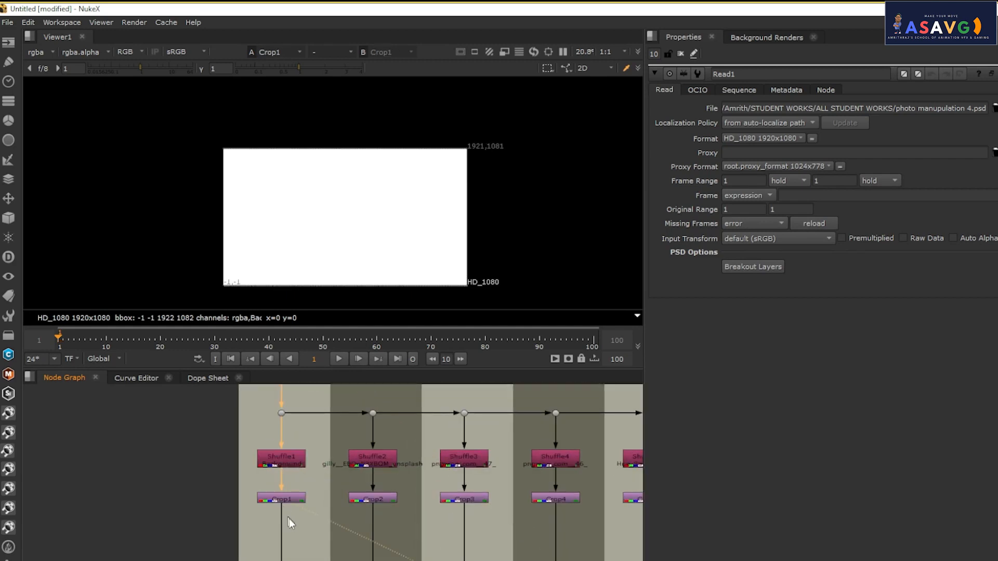
# - Delete the Shuffle1 and Crop1 nodes from the Background branch
pyautogui.scroll(-2, 291, 484)
pyautogui.click(268, 460)
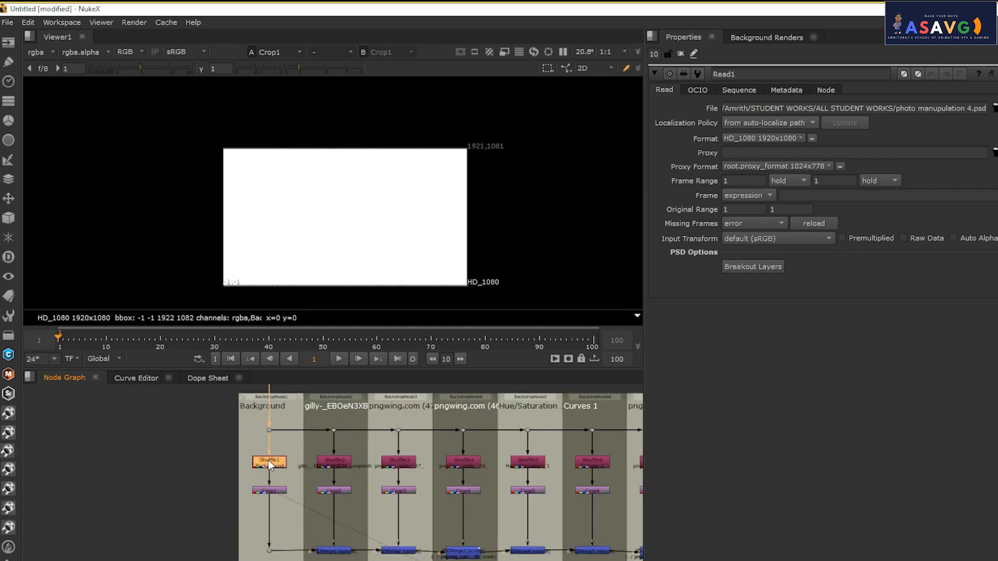
pyautogui.press('1')
pyautogui.click(270, 459)
pyautogui.press('Delete')
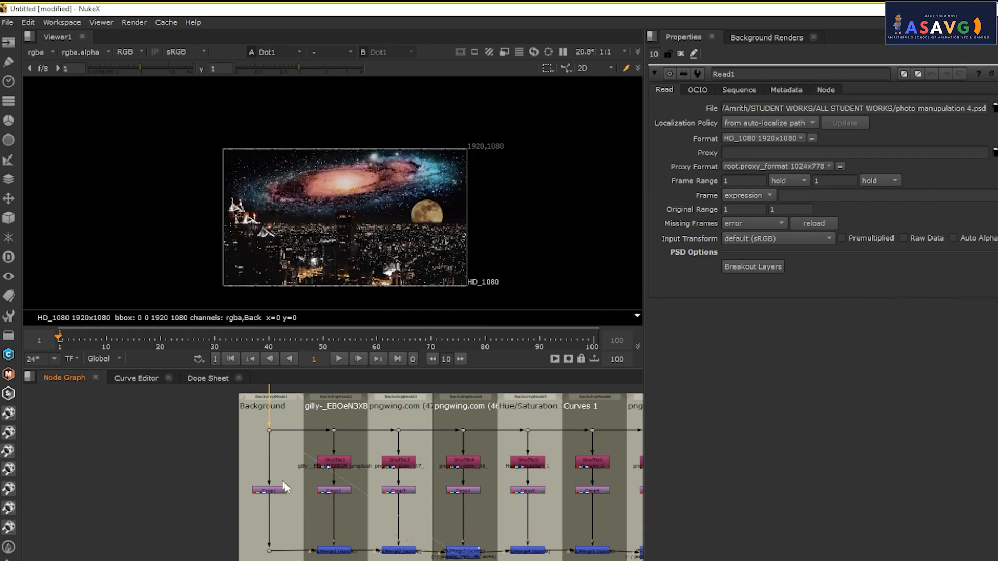
pyautogui.click(260, 471)
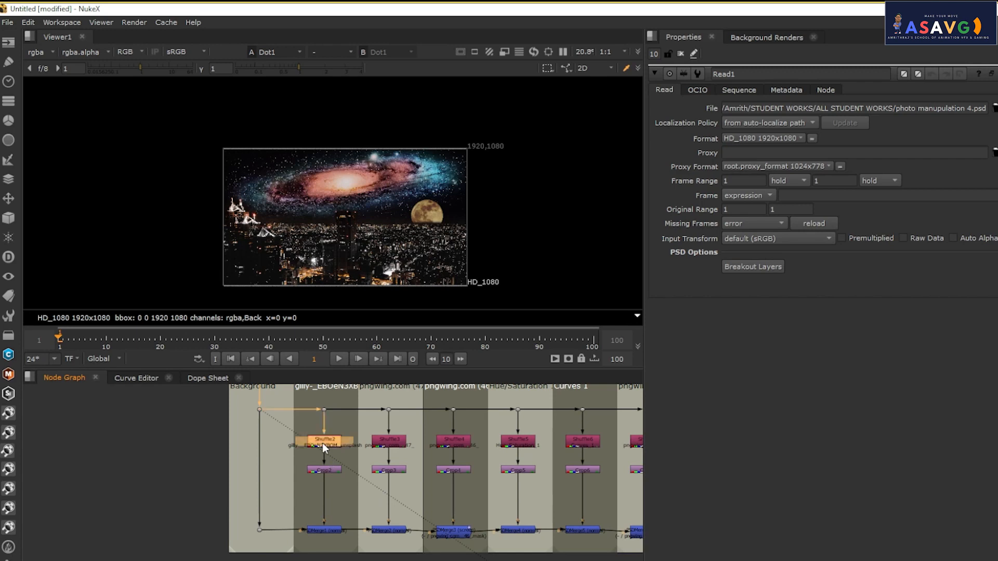
# - View the Shuffle2 output to examine the city layer
pyautogui.press('1')
pyautogui.scroll(2, 493, 191)
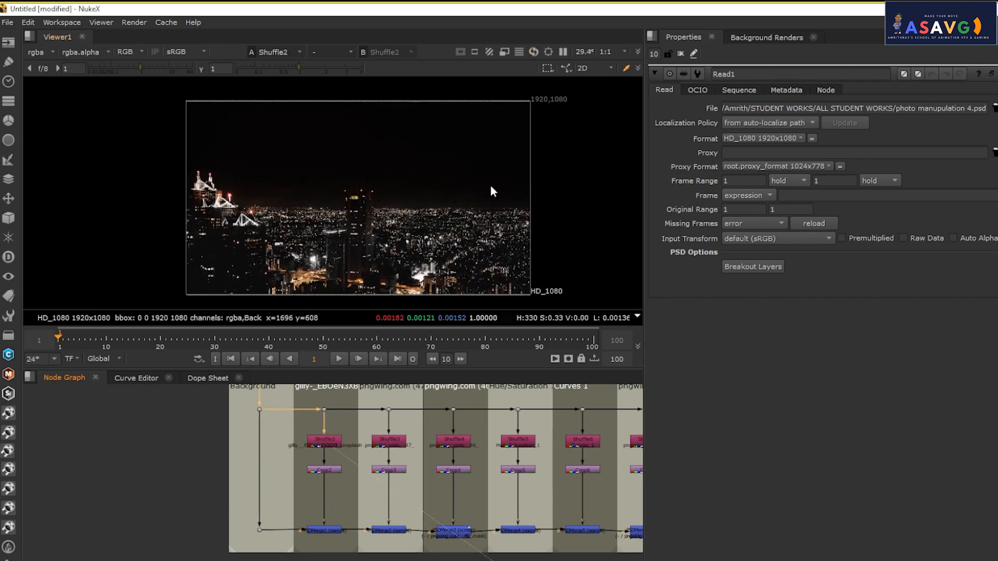
pyautogui.scroll(-2, 323, 459)
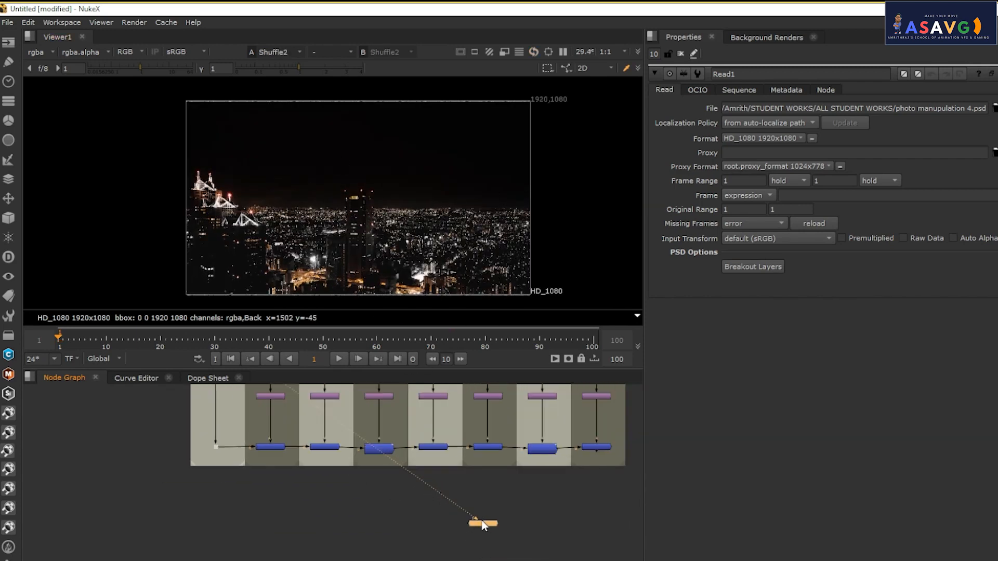
# - Disconnect the viewer node and move it below the first layer branches
pyautogui.hotkey('ctrl', 'd')
pyautogui.moveTo(482, 522); pyautogui.dragTo(285, 550)
pyautogui.moveTo(300, 512); pyautogui.dragTo(361, 556)
pyautogui.scroll(2, 314, 465)
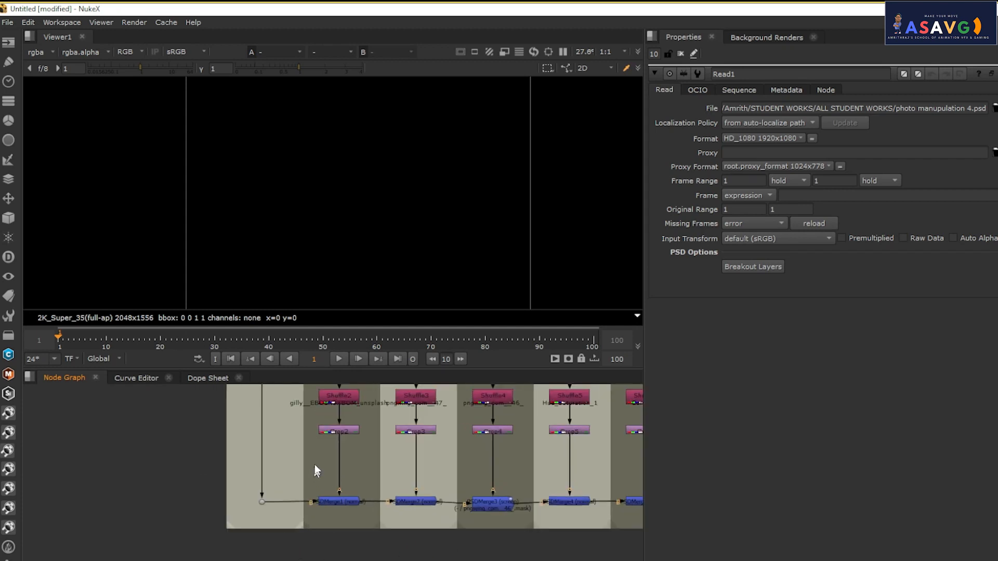
# - Compare the Crop2 and Shuffle2 outputs in the viewer and delete Crop2
pyautogui.click(339, 431)
pyautogui.press('1')
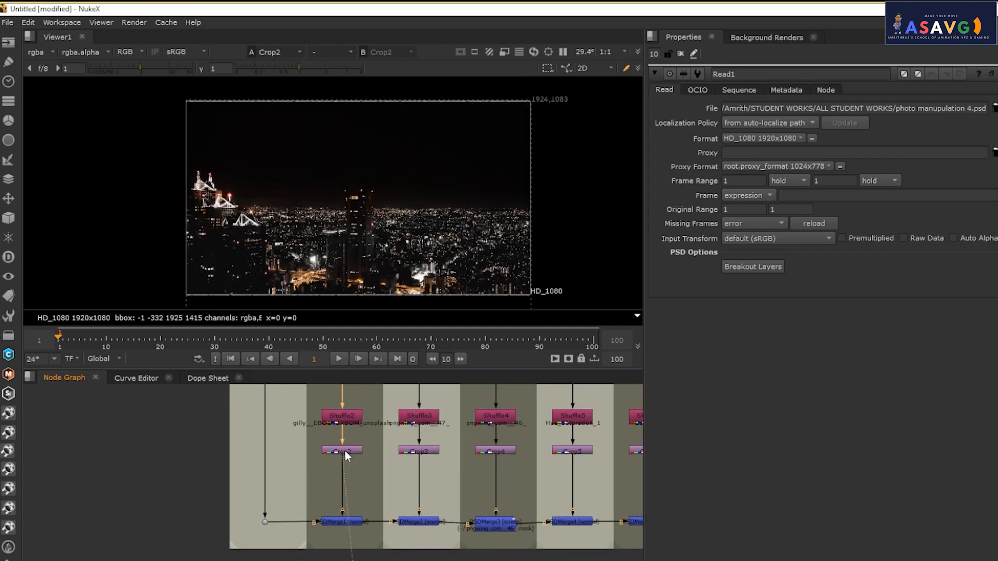
pyautogui.click(343, 416)
pyautogui.press('1')
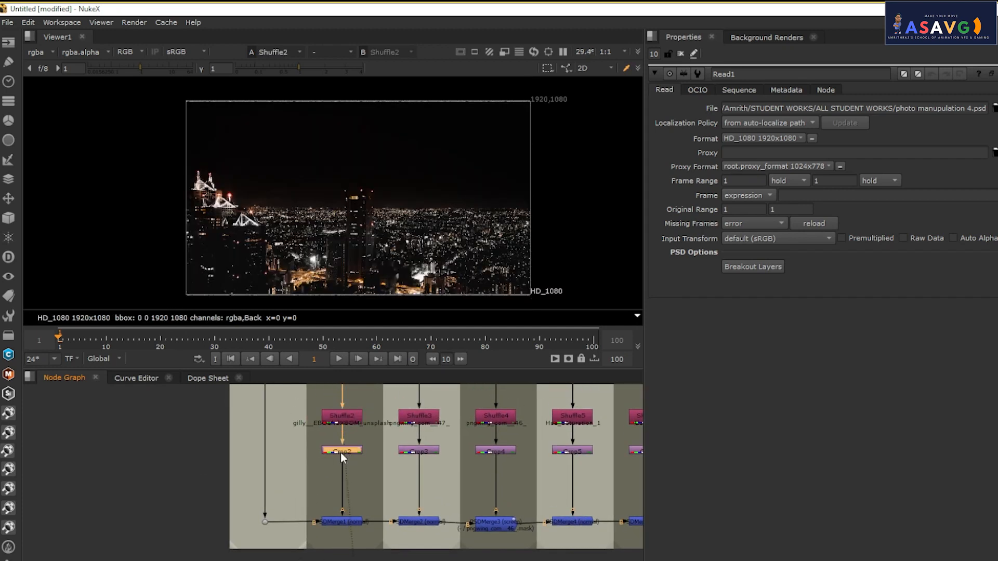
pyautogui.press('Delete')
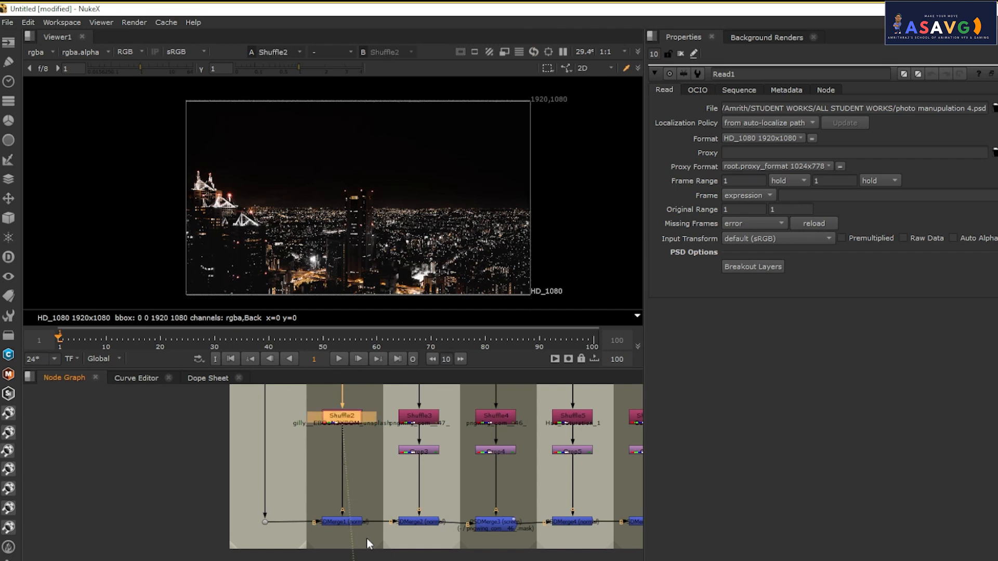
# - Delete PSDMerge1 and the dot at the lower end of the Background branch
pyautogui.scroll(-3, 367, 544)
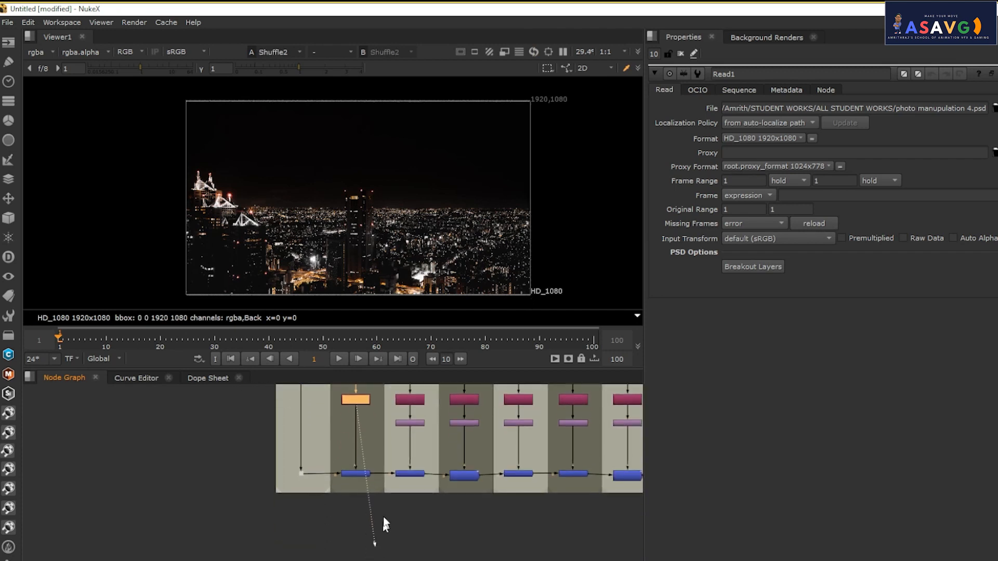
pyautogui.scroll(3, 345, 459)
pyautogui.click(353, 499)
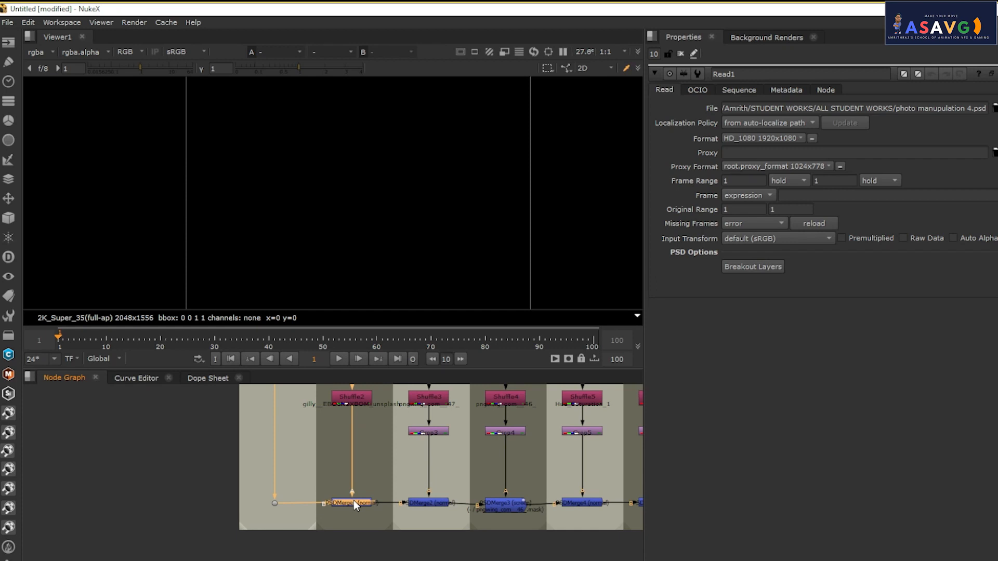
pyautogui.press('Delete')
pyautogui.moveTo(311, 461); pyautogui.dragTo(305, 498)
pyautogui.press('Delete')
pyautogui.click(420, 560)
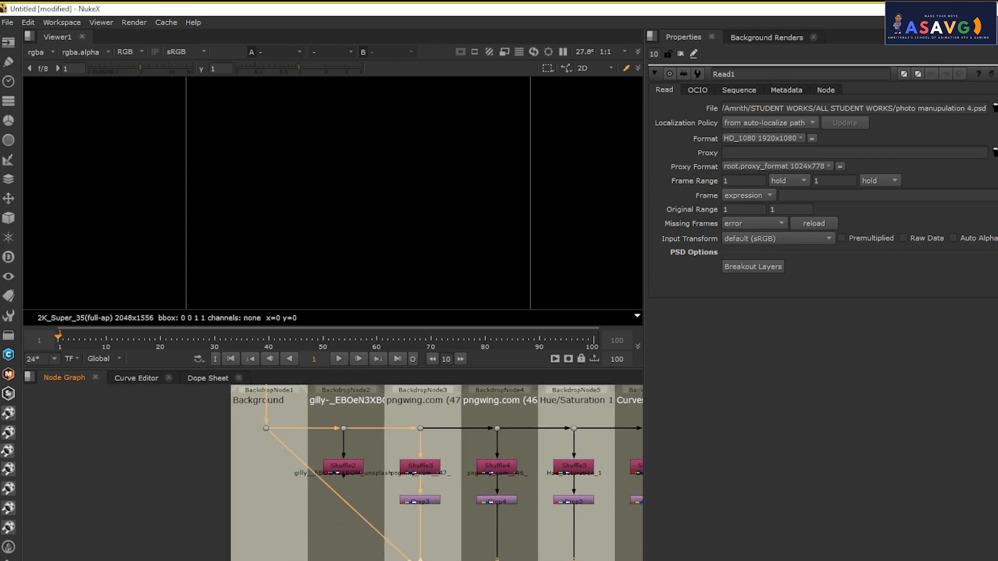
# - Delete the remaining PSDMerge nodes below the layer branches, including PSDMerge6 and PSDMerge7
pyautogui.moveTo(420, 560); pyautogui.dragTo(347, 543)
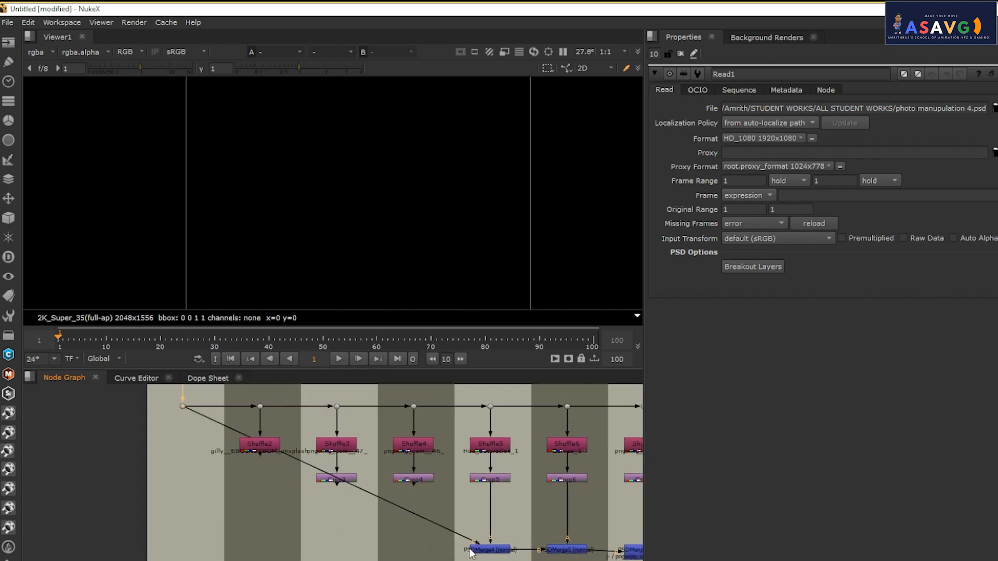
pyautogui.moveTo(535, 556); pyautogui.dragTo(379, 550)
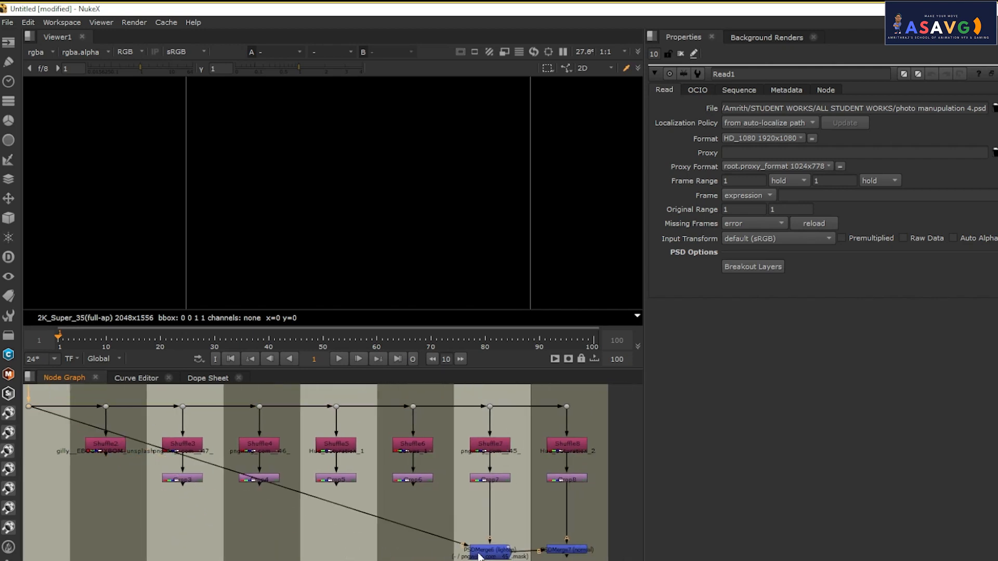
pyautogui.click(479, 553)
pyautogui.press('Delete')
pyautogui.click(581, 553)
pyautogui.press('Delete')
# - View the Shuffle2 output of the city layer in the viewer
pyautogui.moveTo(315, 521); pyautogui.dragTo(500, 526)
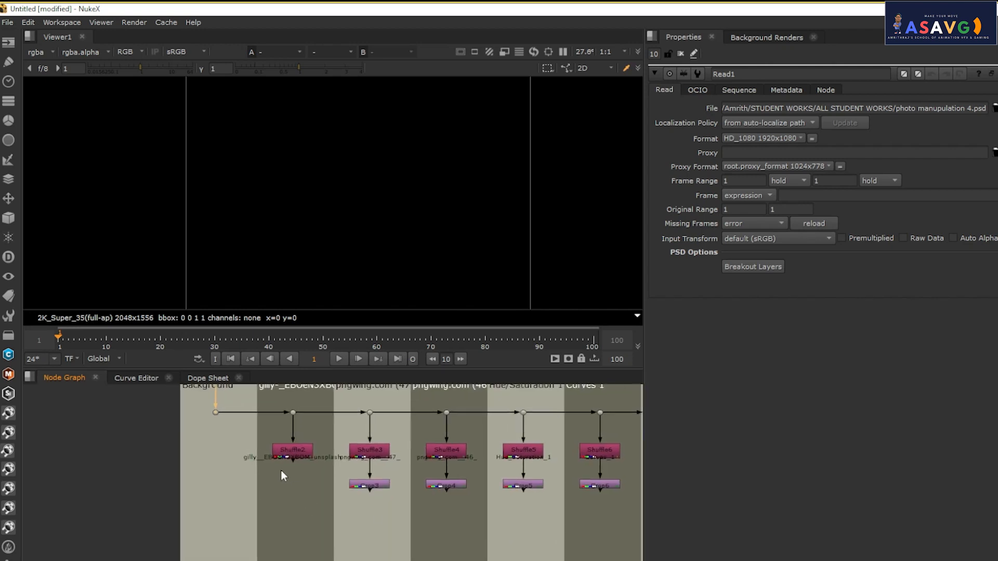
pyautogui.click(284, 457)
pyautogui.press('1')
pyautogui.scroll(-2, 297, 495)
pyautogui.scroll(1, 297, 495)
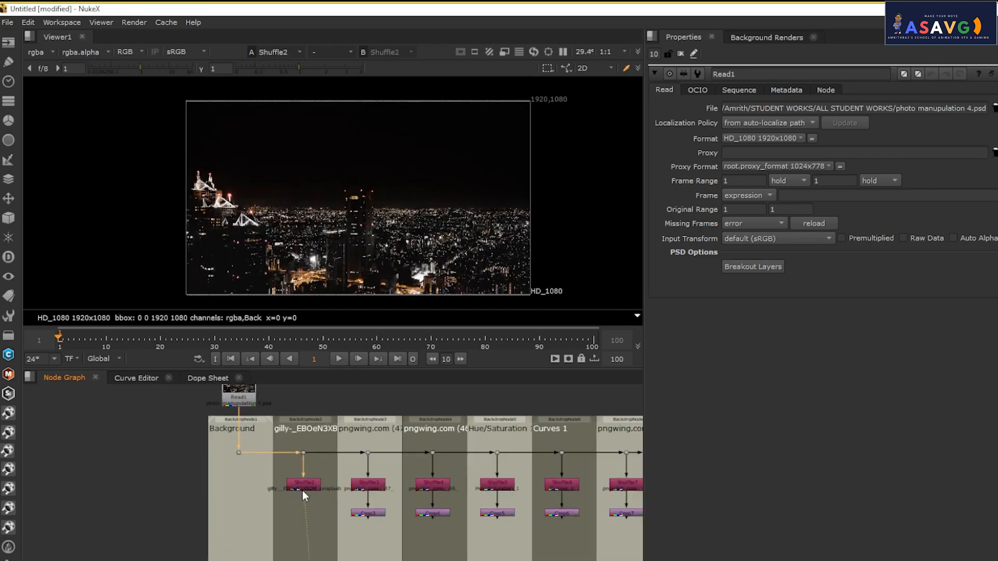
pyautogui.press('c')
pyautogui.press('r')
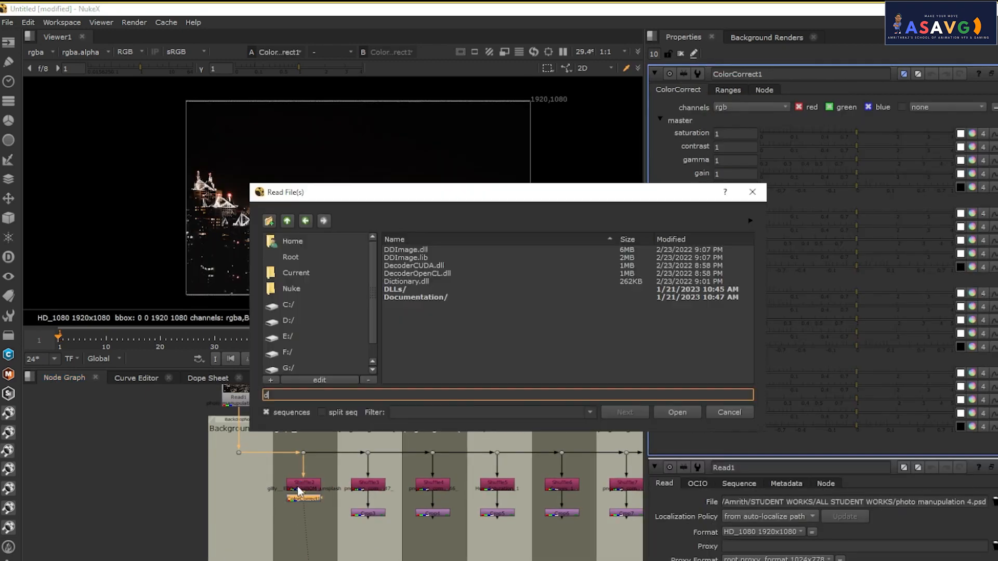
pyautogui.click(713, 412)
pyautogui.scroll(2, 311, 528)
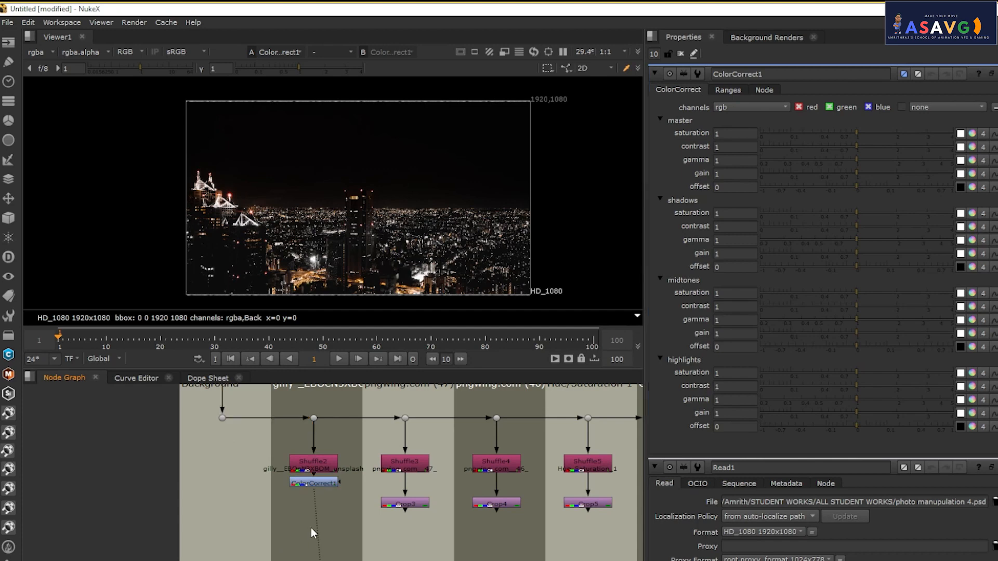
pyautogui.press('Delete')
# - Add a Card node below Shuffle2, feed it the city layer, and align it under the branch
pyautogui.click(301, 506)
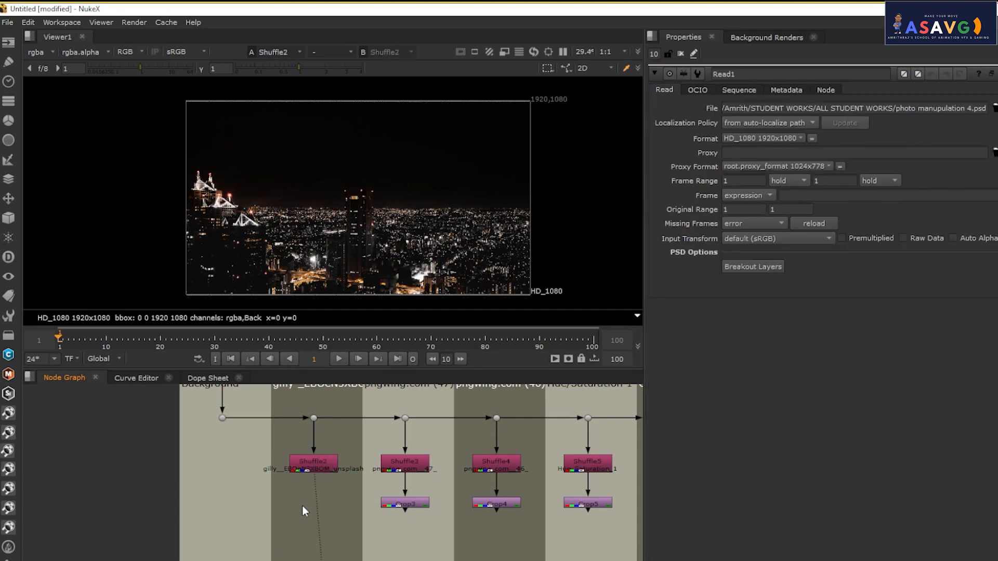
pyautogui.press('Tab')
pyautogui.write('card')
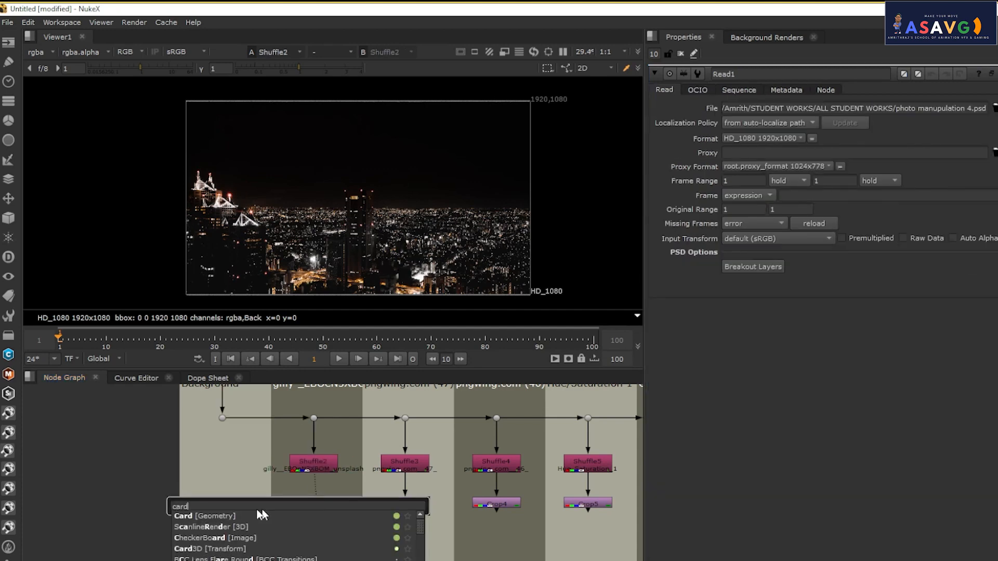
pyautogui.press('Return')
pyautogui.moveTo(303, 510); pyautogui.dragTo(320, 509)
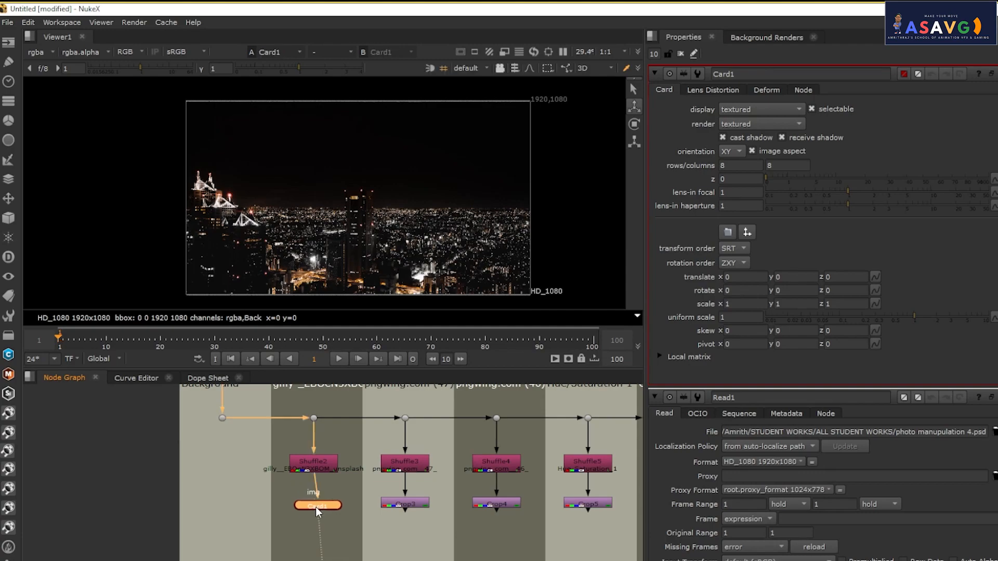
# - Move the city card backward along Z to about -0.188 in the 3D view
pyautogui.scroll(-1, 316, 509)
pyautogui.scroll(5, 266, 180)
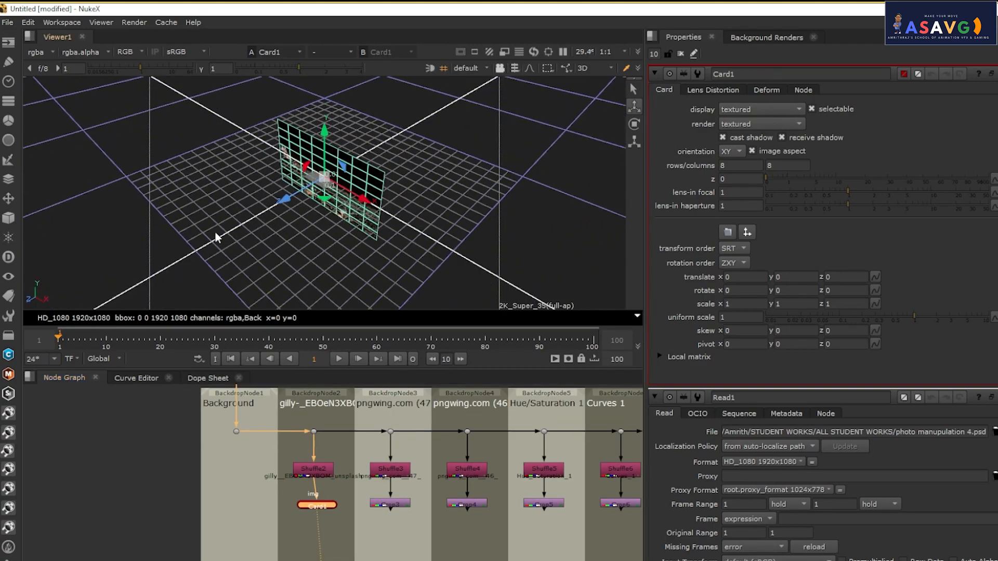
pyautogui.moveTo(216, 239); pyautogui.dragTo(303, 194)
pyautogui.scroll(3, 303, 195)
pyautogui.scroll(2, 303, 193)
pyautogui.moveTo(236, 203); pyautogui.dragTo(261, 177)
pyautogui.moveTo(303, 512); pyautogui.dragTo(318, 477)
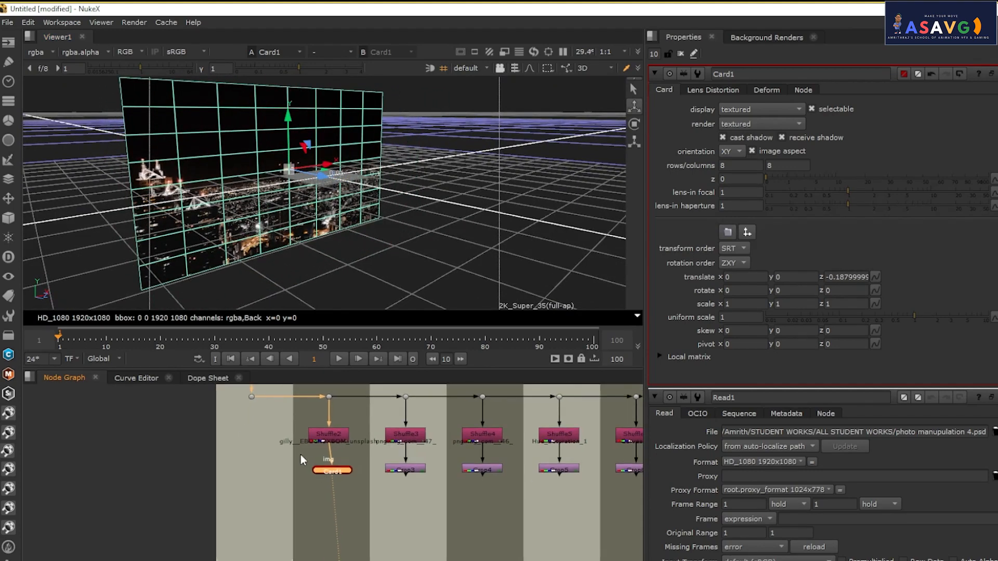
# - Try deleting Shuffle2 above the card and undo the deletion
pyautogui.click(324, 437)
pyautogui.press('Delete')
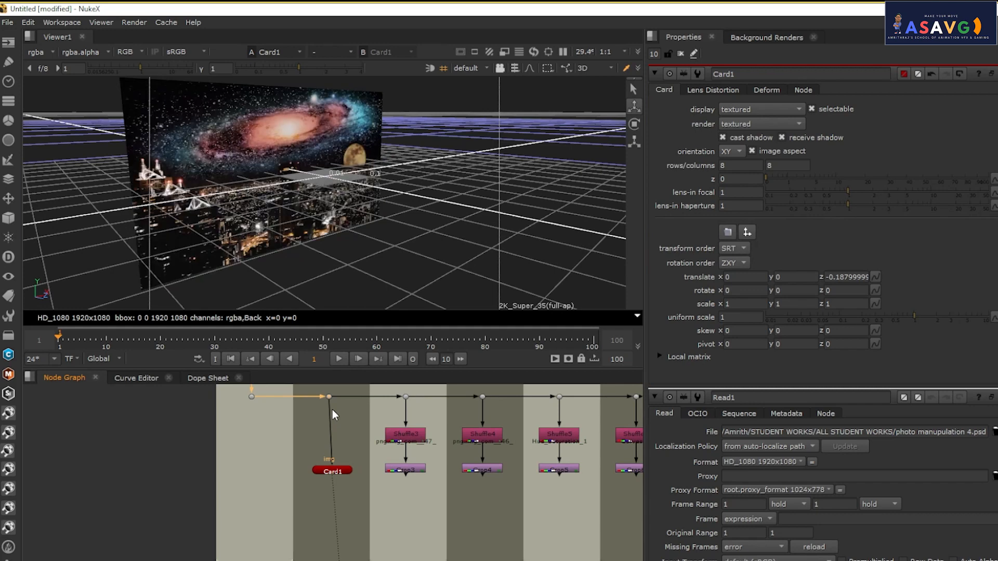
pyautogui.hotkey('ctrl', 'z')
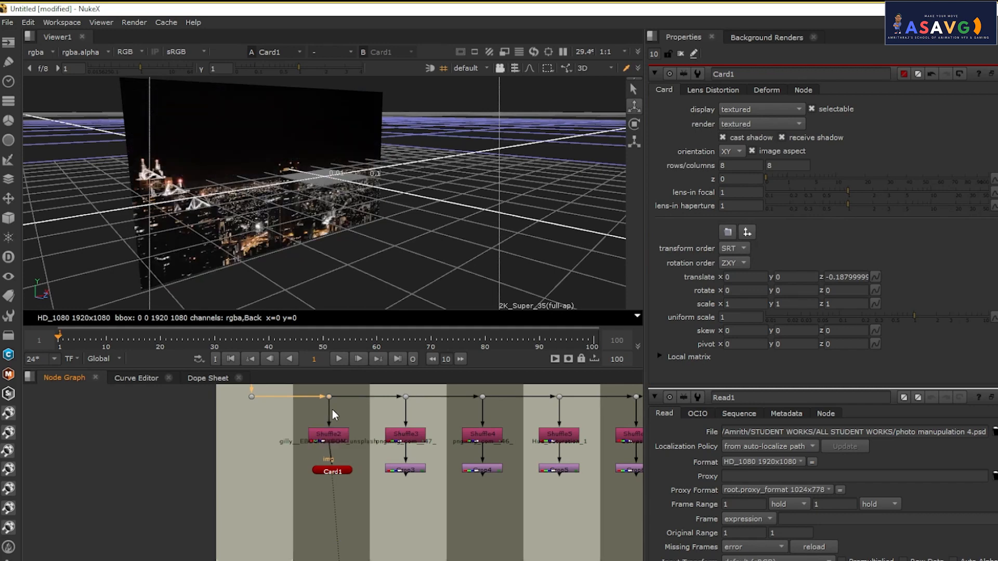
# - Try a Premult node between Shuffle2 and Card1, check the card in 3D, and delete the Premult
pyautogui.doubleClick(335, 440)
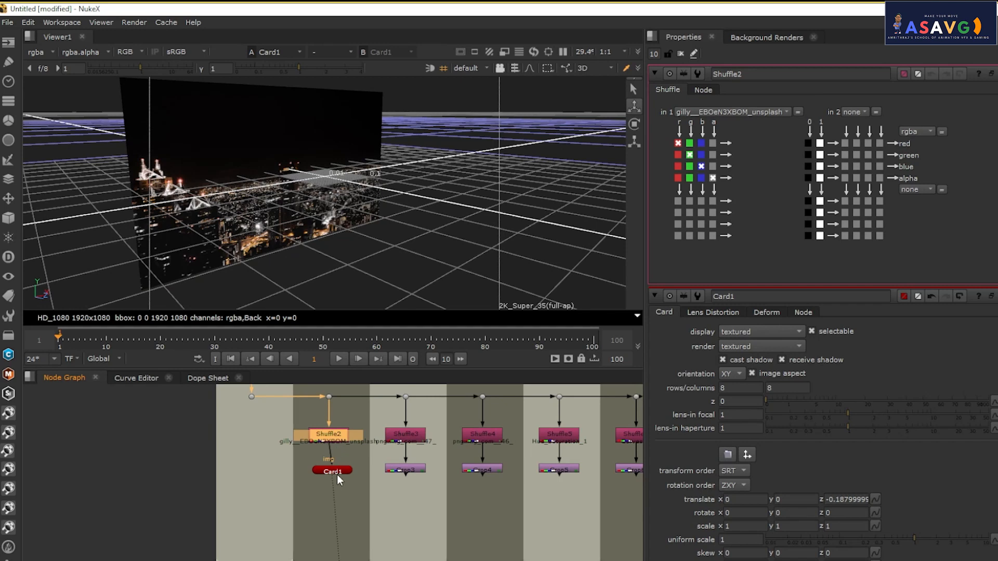
pyautogui.moveTo(336, 474); pyautogui.dragTo(328, 486)
pyautogui.click(317, 437)
pyautogui.press('Tab')
pyautogui.write('pre')
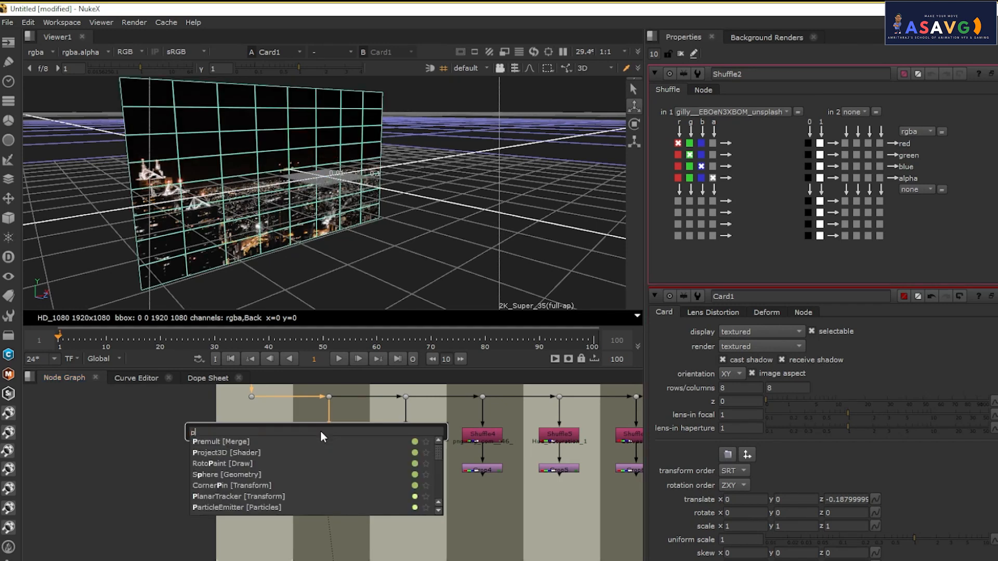
pyautogui.click(235, 442)
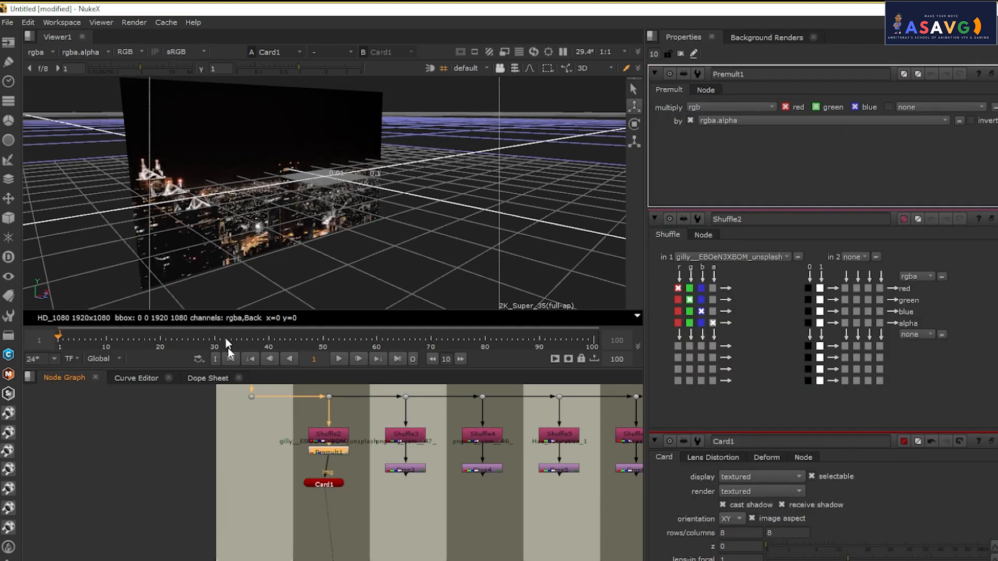
pyautogui.moveTo(198, 220); pyautogui.dragTo(260, 246)
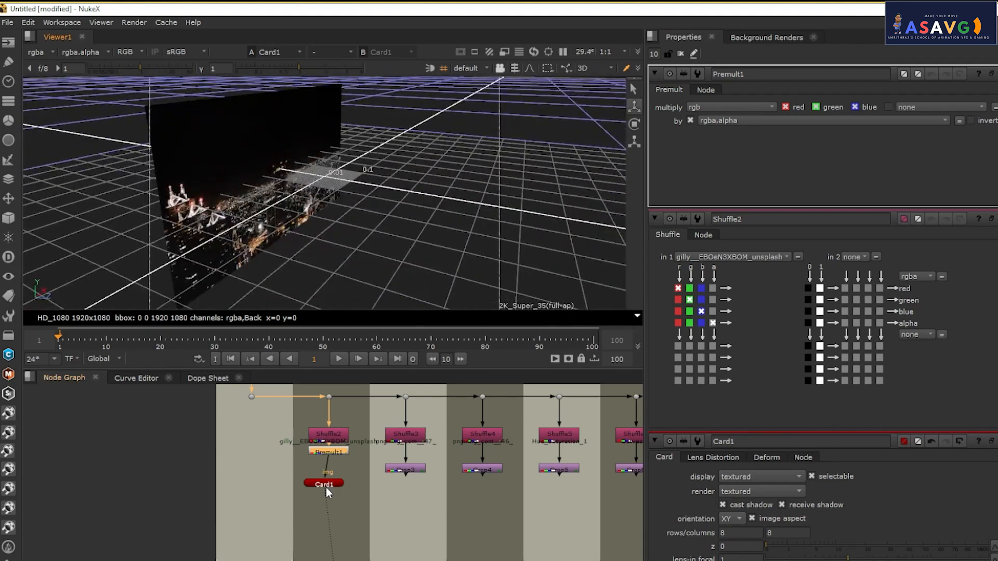
pyautogui.press('Delete')
# - View Shuffle2 and try a RotoPaint node below Read1, removing it again
pyautogui.click(326, 439)
pyautogui.press('1')
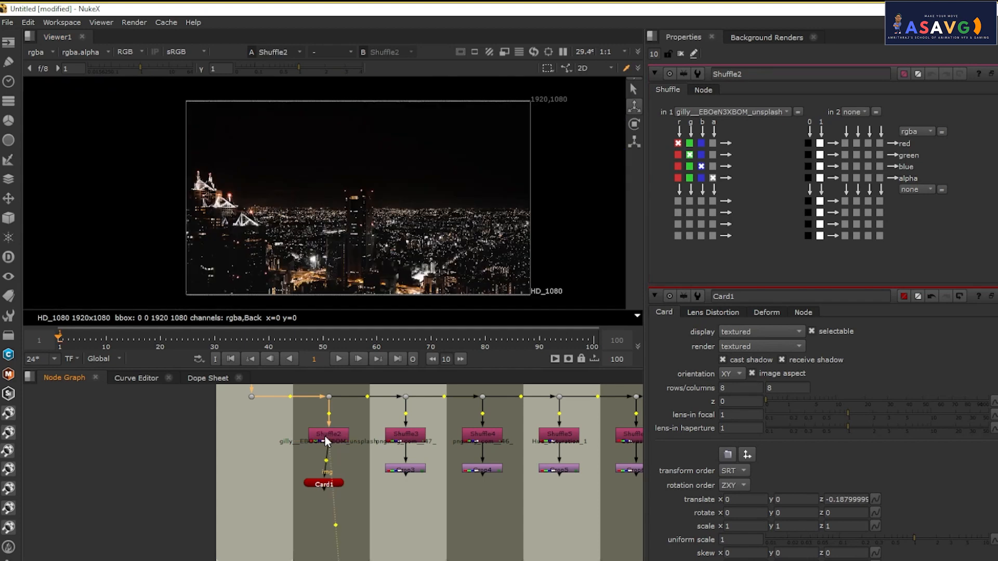
pyautogui.moveTo(342, 452); pyautogui.dragTo(359, 559)
pyautogui.click(269, 458)
pyautogui.press('p')
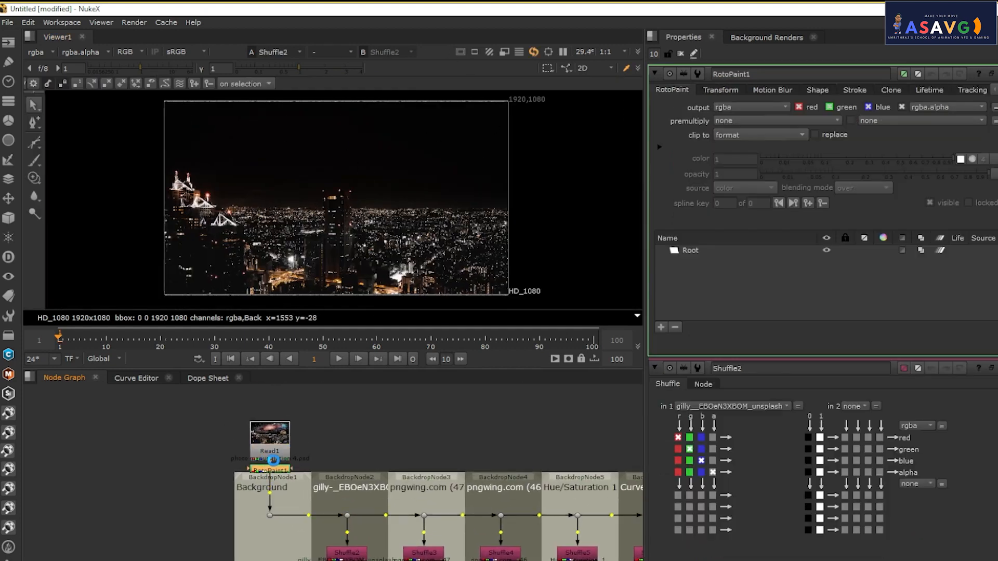
pyautogui.press('r')
pyautogui.click(738, 416)
pyautogui.press('Delete')
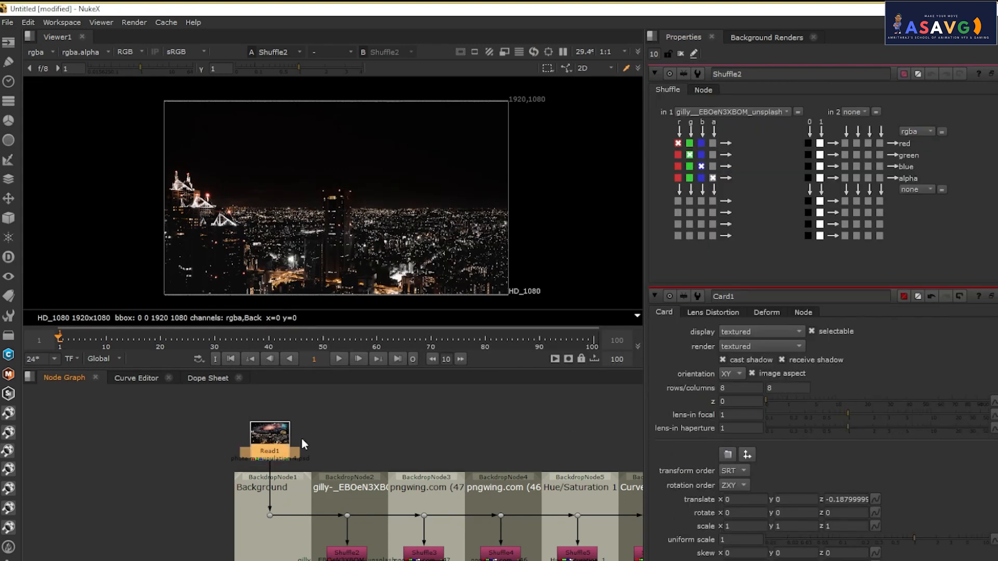
# - Try adding a Premult node after Read1 and remove it
pyautogui.press('Tab')
pyautogui.write('pre')
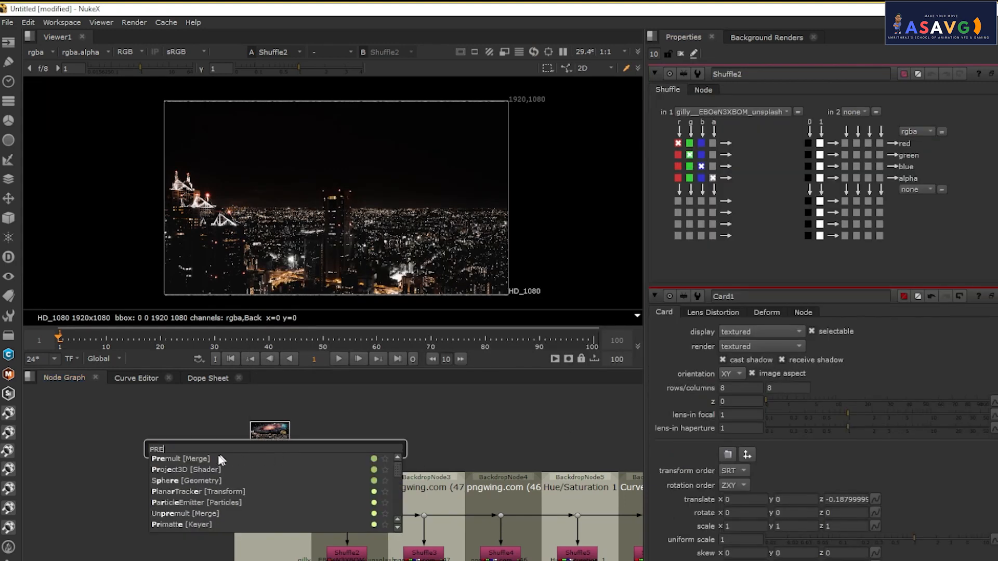
pyautogui.click(208, 455)
pyautogui.press('Delete')
# - View Card1 in the 3D viewer and examine the city card from a different angle
pyautogui.moveTo(337, 465); pyautogui.dragTo(337, 370)
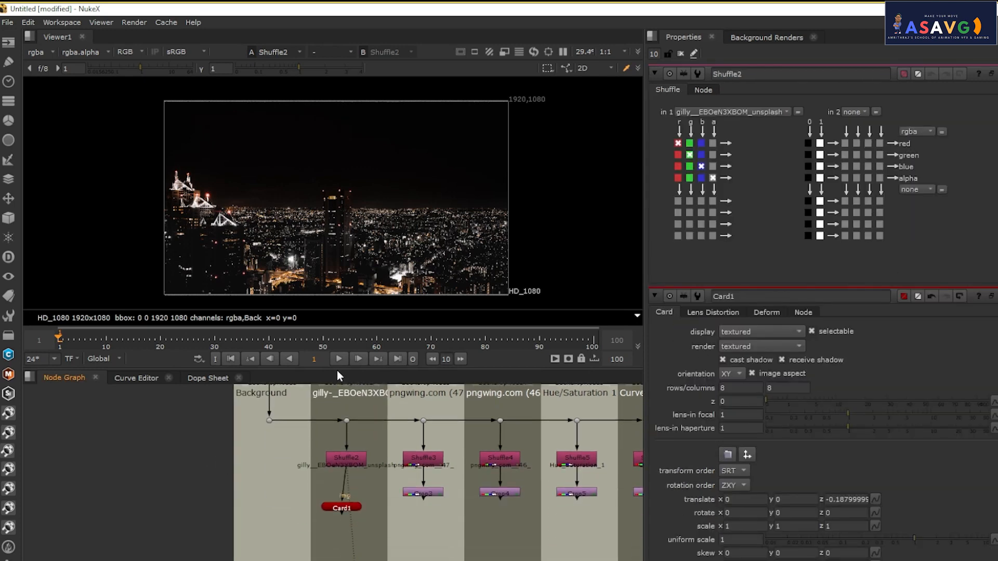
pyautogui.click(348, 511)
pyautogui.press('1')
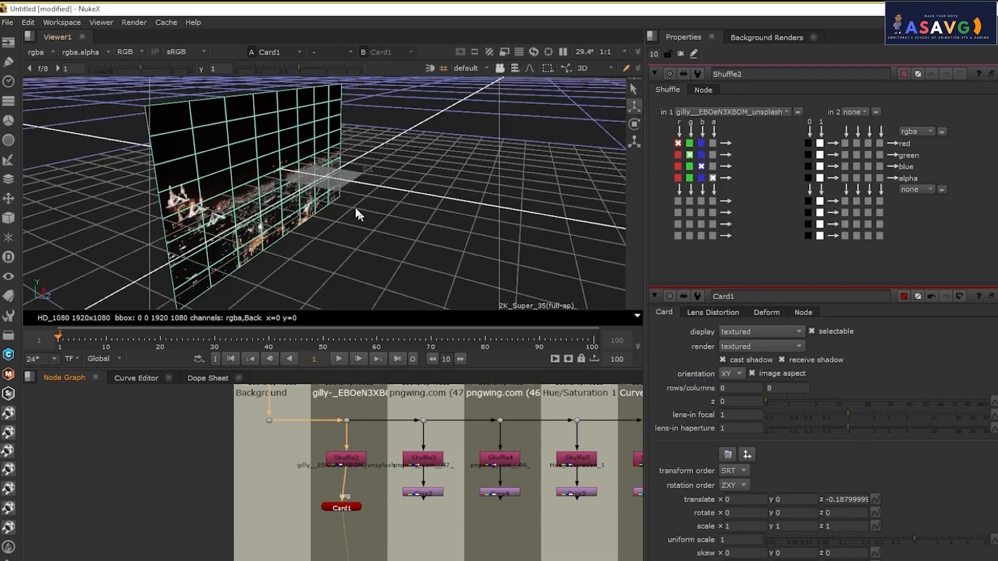
pyautogui.scroll(-3, 349, 203)
pyautogui.moveTo(342, 238); pyautogui.dragTo(273, 221)
pyautogui.moveTo(374, 533); pyautogui.dragTo(374, 532)
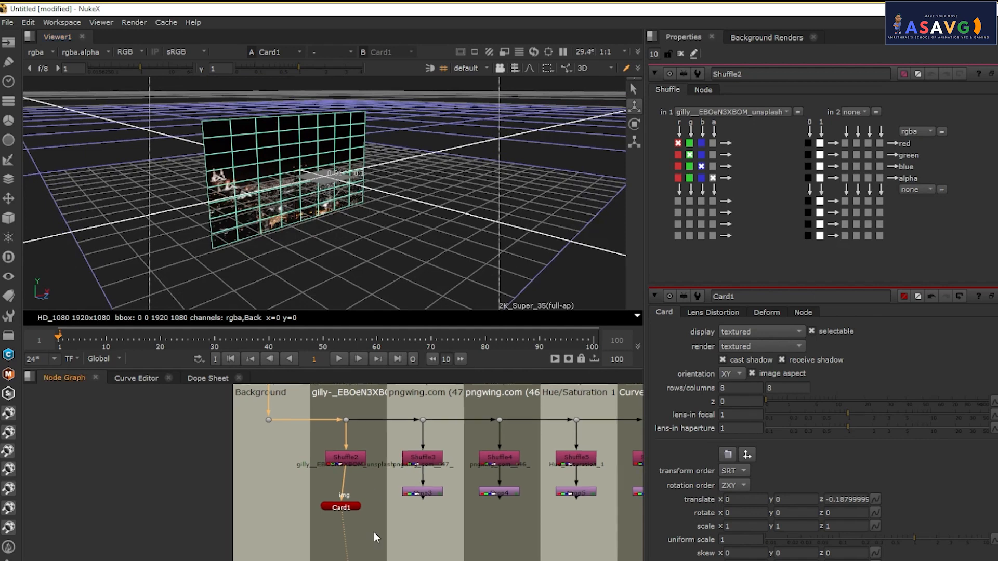
# - Delete Crop3 and try removing Shuffle2 above Card1, undoing the Shuffle2 deletion
pyautogui.click(438, 492)
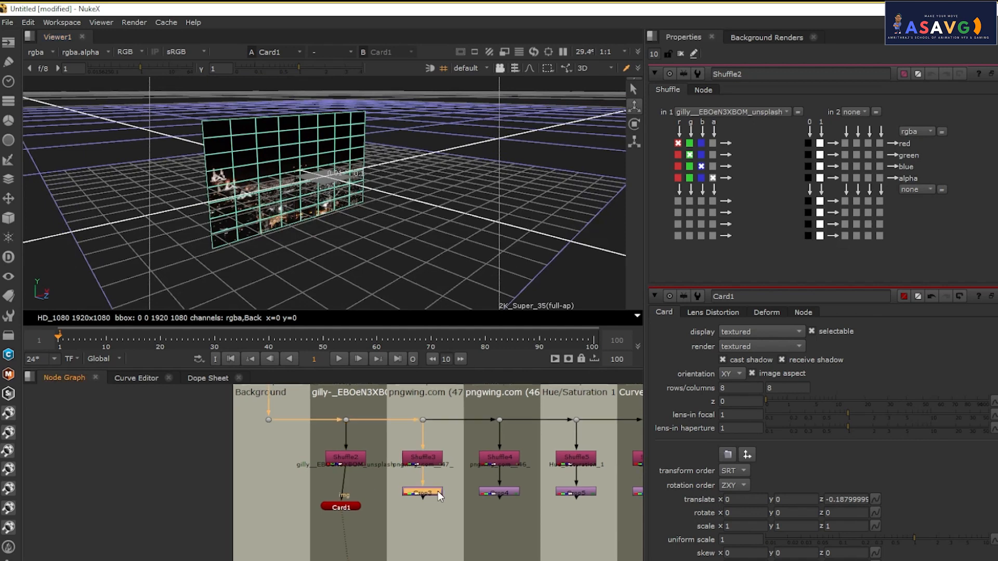
pyautogui.press('Delete')
pyautogui.moveTo(336, 474); pyautogui.dragTo(357, 502)
pyautogui.click(366, 488)
pyautogui.press('Delete')
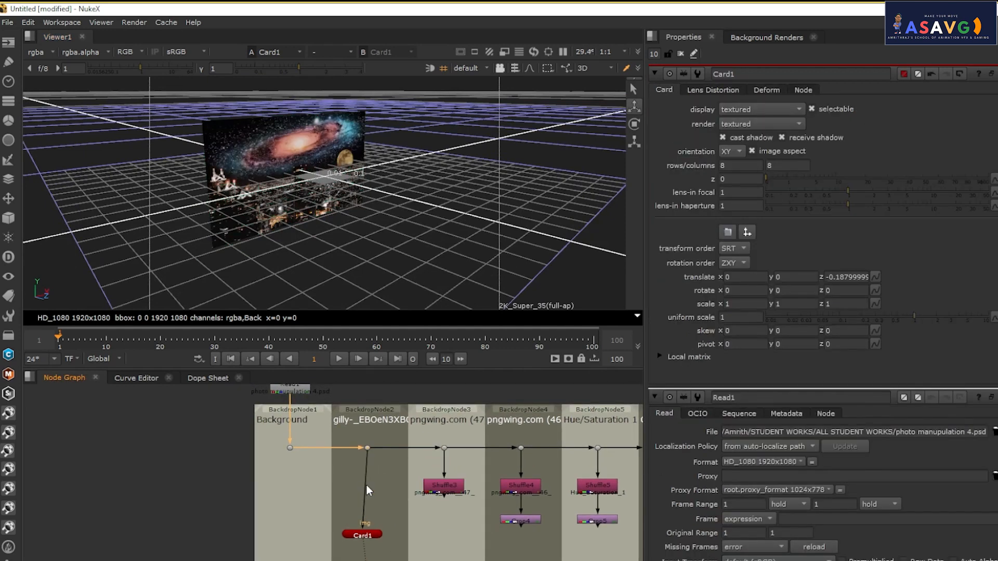
pyautogui.click(364, 536)
pyautogui.hotkey('ctrl', 'z')
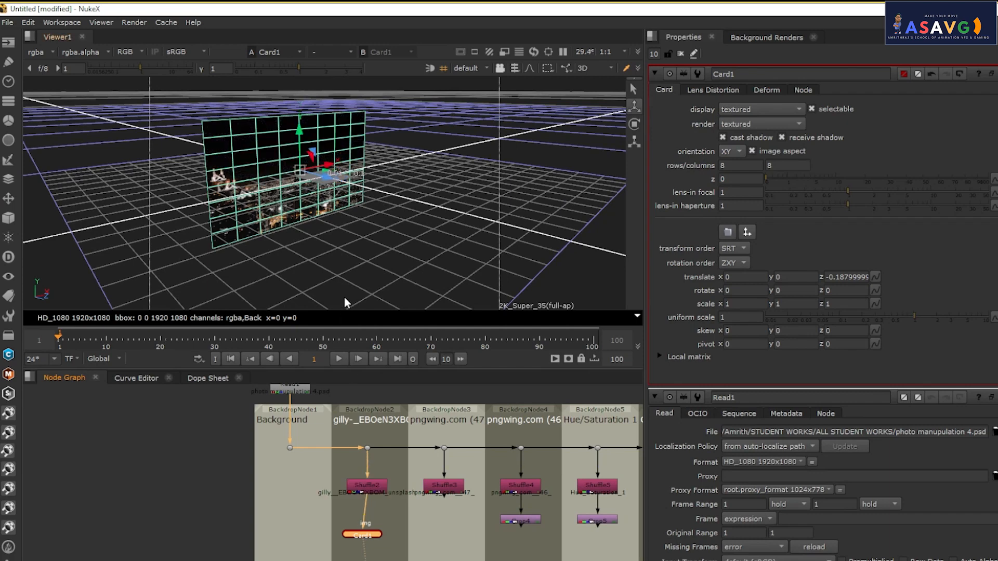
# - Try switching Shuffle2's red, green and blue channel connections off and back on while checking the card
pyautogui.scroll(4, 265, 162)
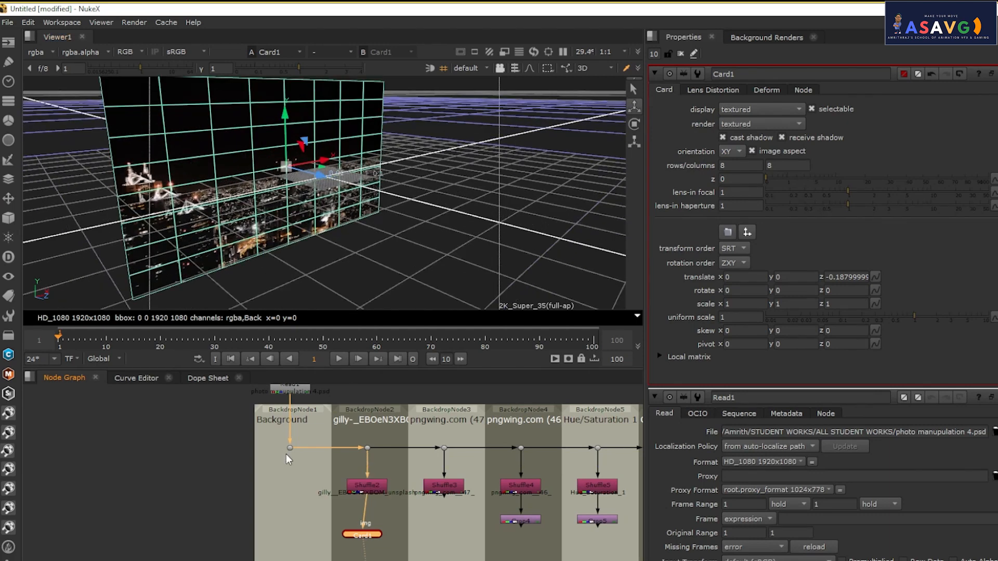
pyautogui.click(363, 488)
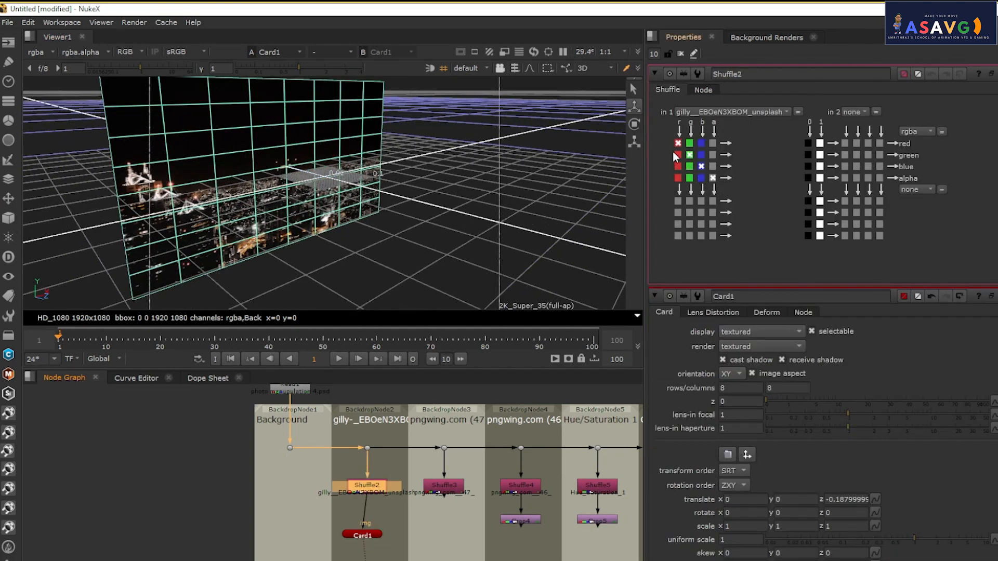
pyautogui.click(702, 167)
pyautogui.click(690, 155)
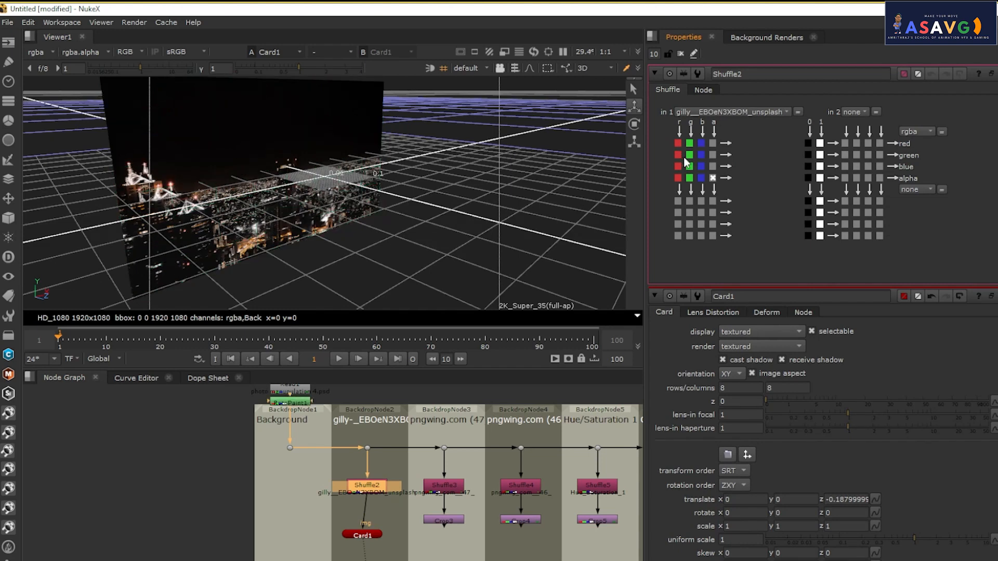
pyautogui.click(677, 143)
pyautogui.click(701, 166)
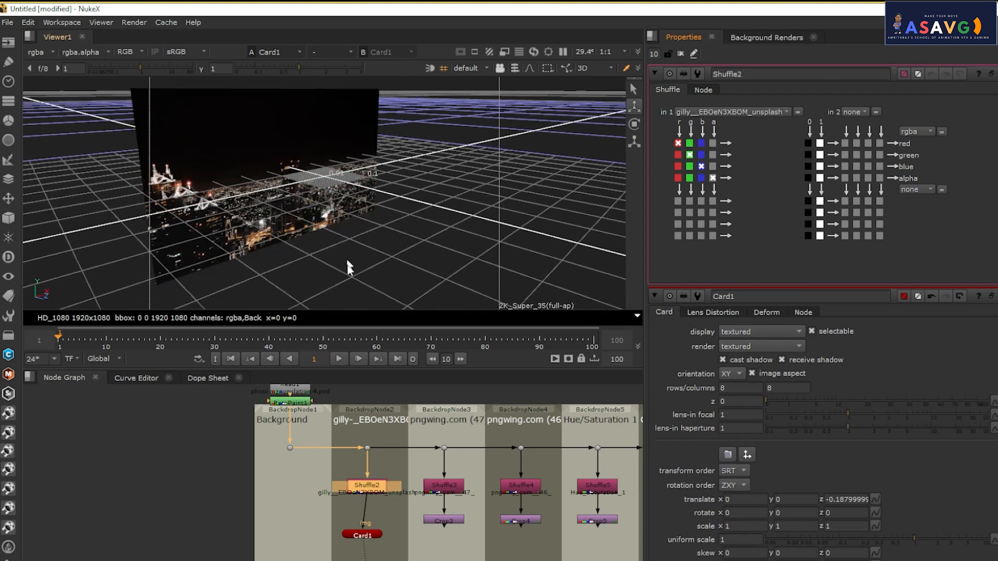
pyautogui.click(701, 166)
pyautogui.click(689, 154)
pyautogui.click(678, 143)
pyautogui.click(689, 154)
pyautogui.click(701, 166)
# - Try pngwing_com__45_, pngwing_com__46_, pngwing_com__47_ and Background as Shuffle2's input layer, and restore gilly__EBOeN3XBOM_unsplash
pyautogui.click(717, 114)
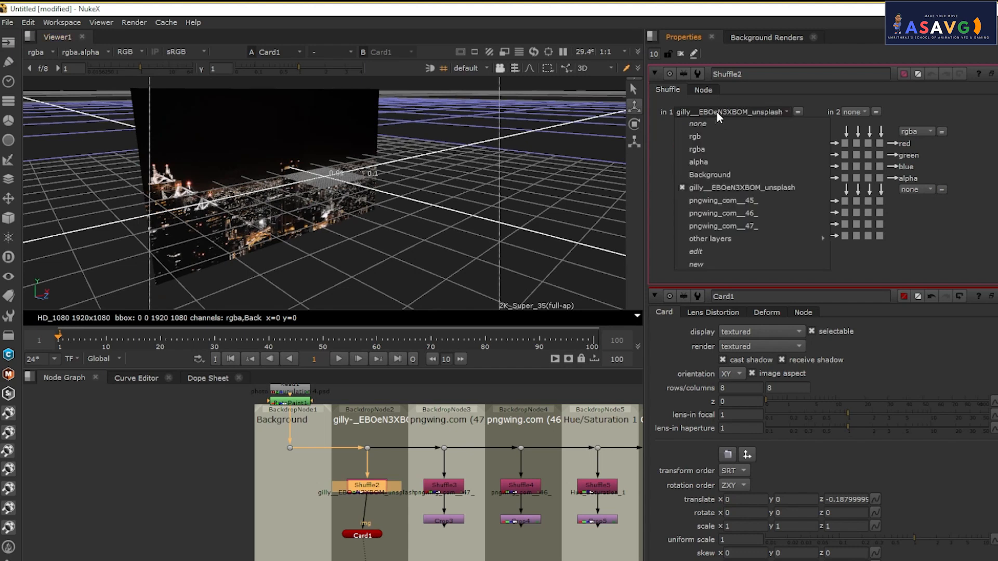
pyautogui.click(717, 197)
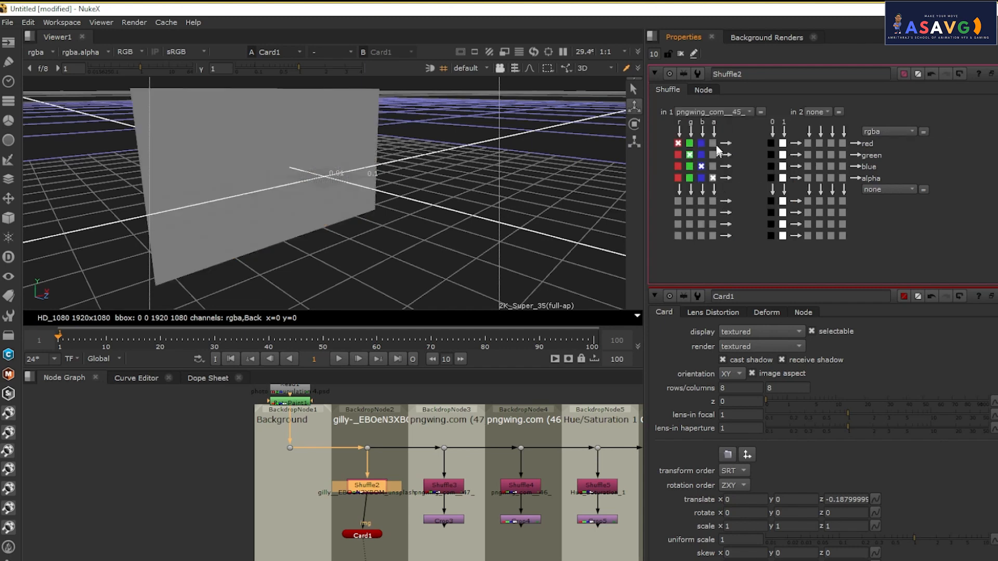
pyautogui.click(718, 111)
pyautogui.click(713, 213)
pyautogui.click(712, 113)
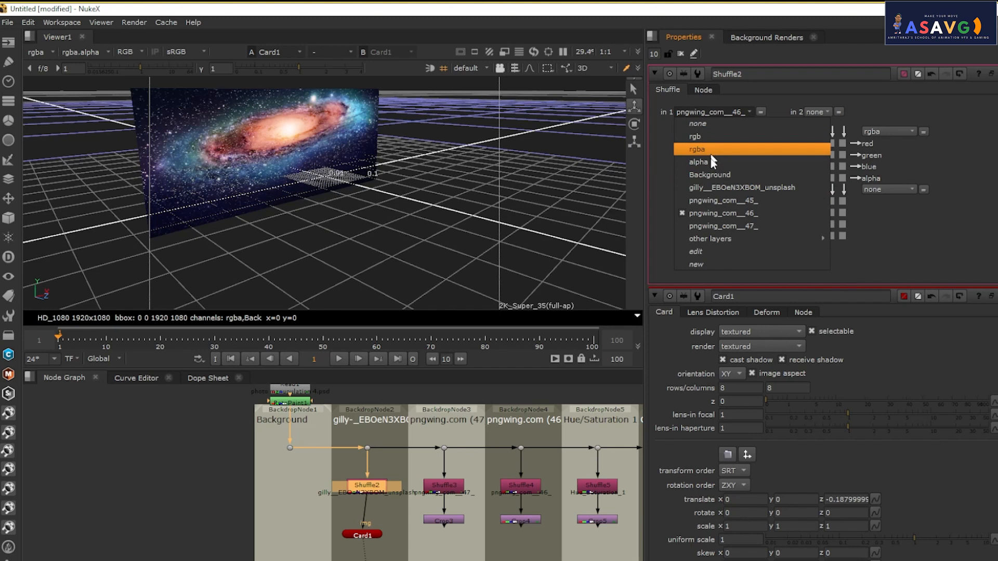
pyautogui.click(713, 231)
pyautogui.click(709, 110)
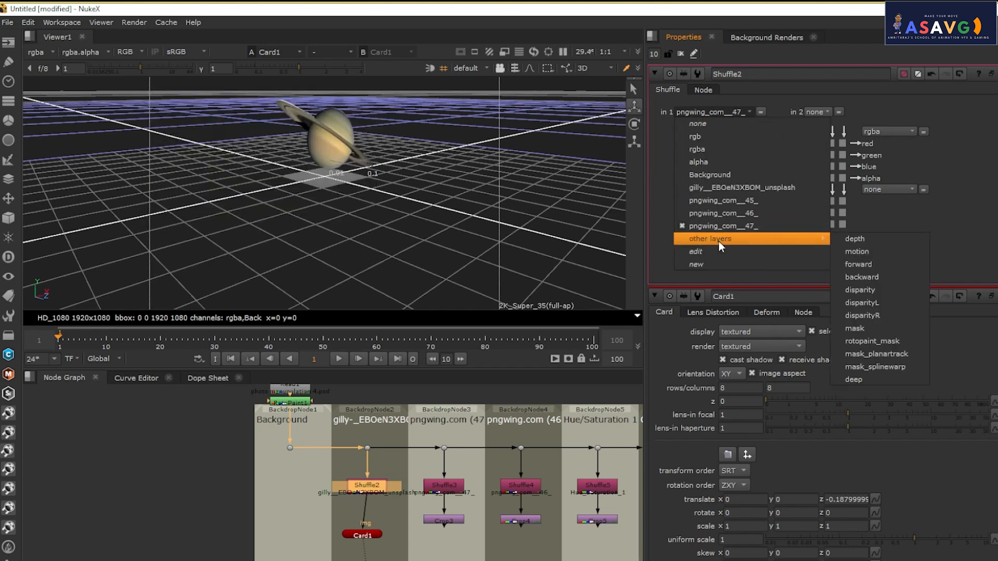
pyautogui.click(713, 174)
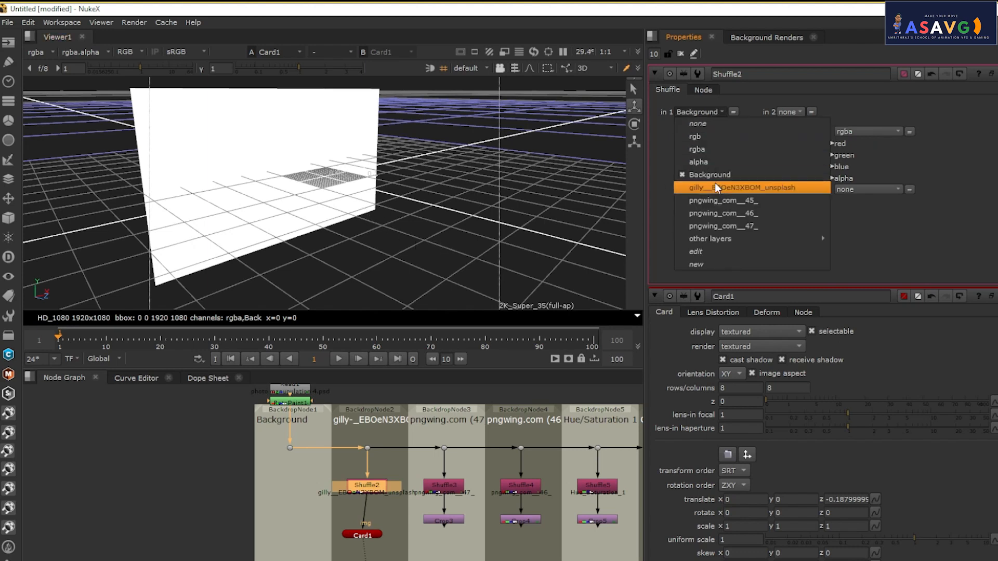
pyautogui.click(715, 185)
pyautogui.scroll(-3, 285, 191)
pyautogui.scroll(3, 285, 191)
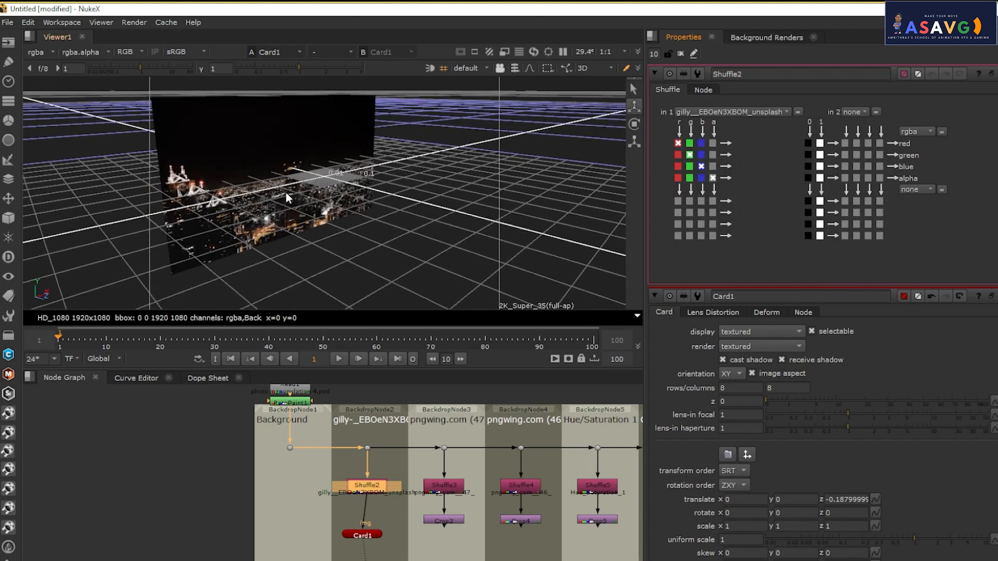
# - View Shuffle3's output in the 2D viewer and examine the isolated planet layer
pyautogui.click(362, 535)
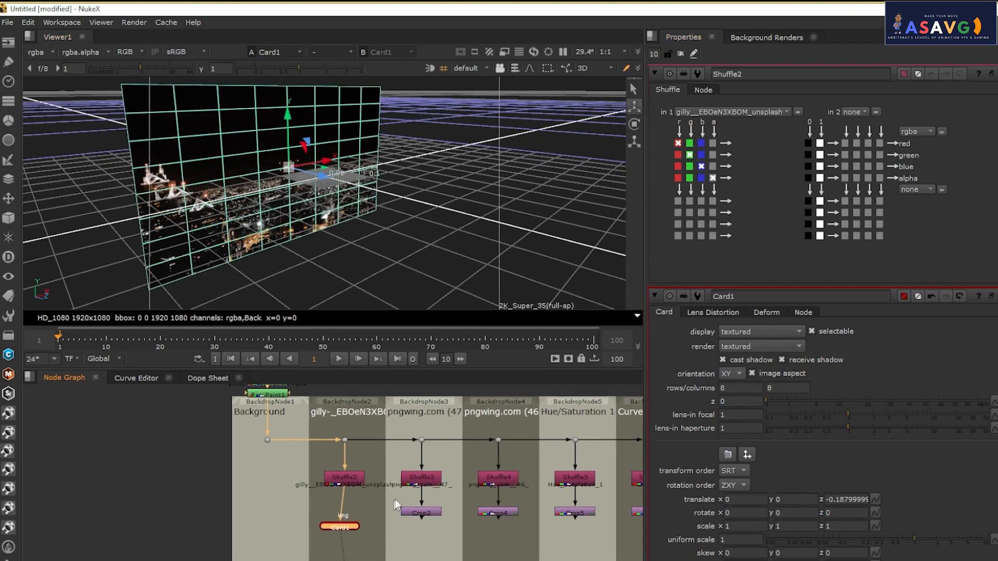
pyautogui.click(419, 479)
pyautogui.press('1')
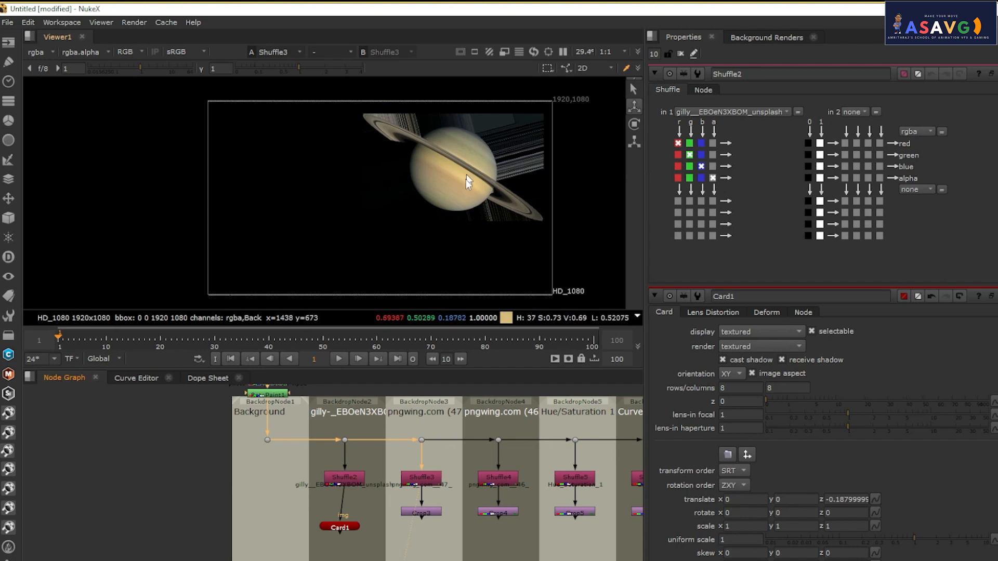
pyautogui.moveTo(432, 475); pyautogui.dragTo(308, 493)
# - Set Shuffle2's input layer to pngwing_com__47_, after trying pngwing_com__45_
pyautogui.click(360, 460)
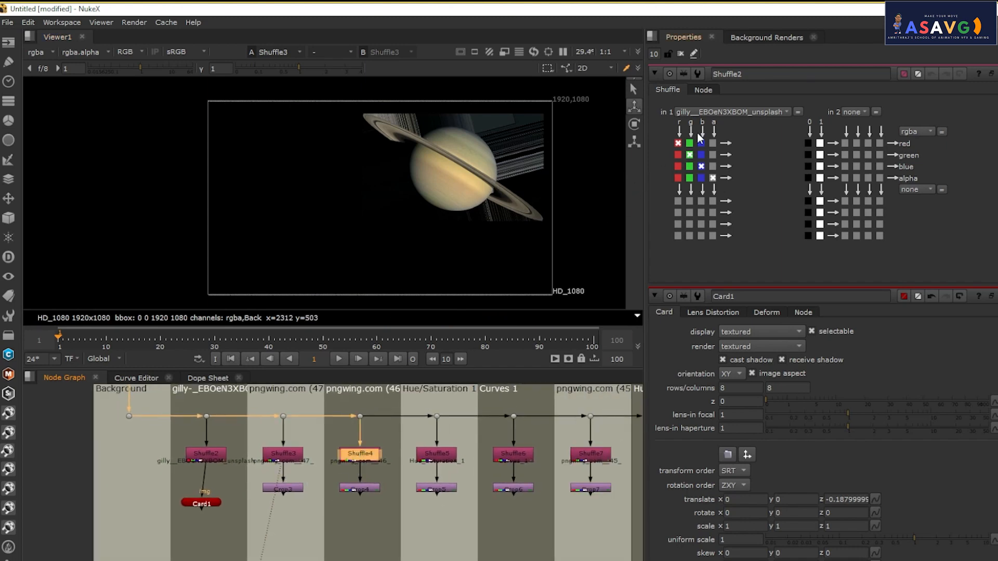
pyautogui.click(724, 114)
pyautogui.click(732, 201)
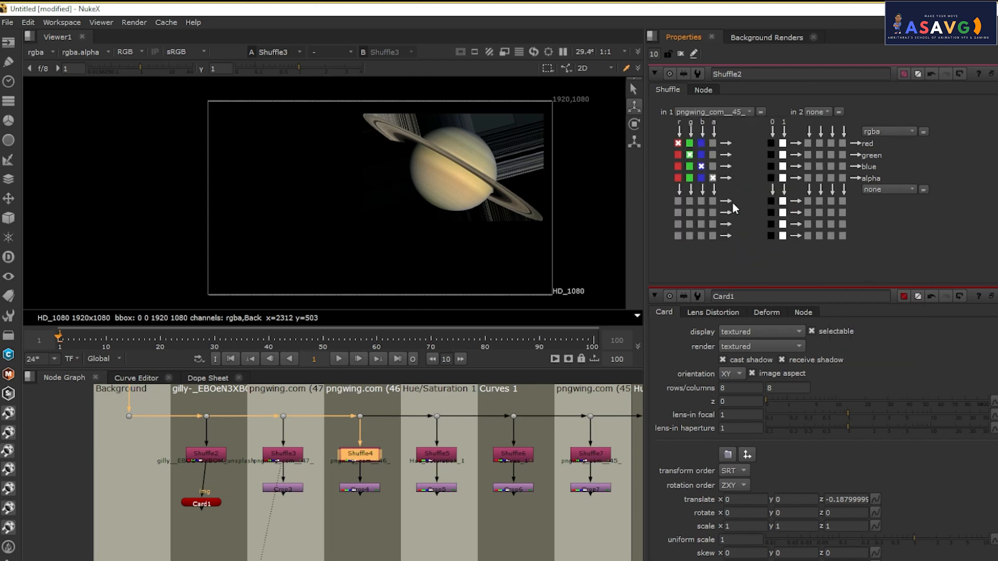
pyautogui.click(713, 112)
pyautogui.click(740, 226)
# - Delete the whole row of Crop nodes below the Shuffle nodes
pyautogui.scroll(-3, 444, 417)
pyautogui.moveTo(267, 462); pyautogui.dragTo(595, 502)
pyautogui.press('Delete')
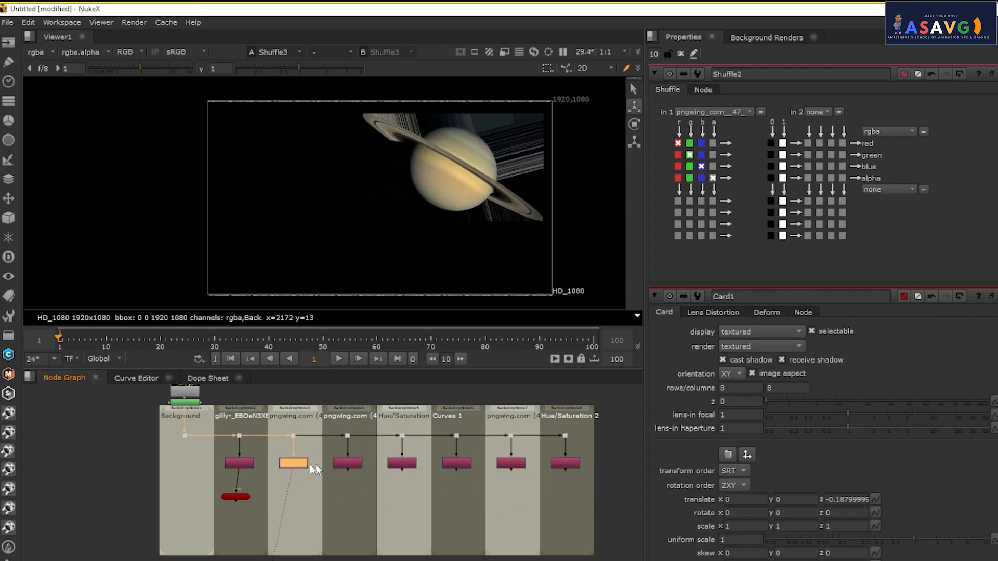
# - Delete the other generated Shuffle nodes, Shuffle3 onwards, keeping only Shuffle2 with its card
pyautogui.press('Delete')
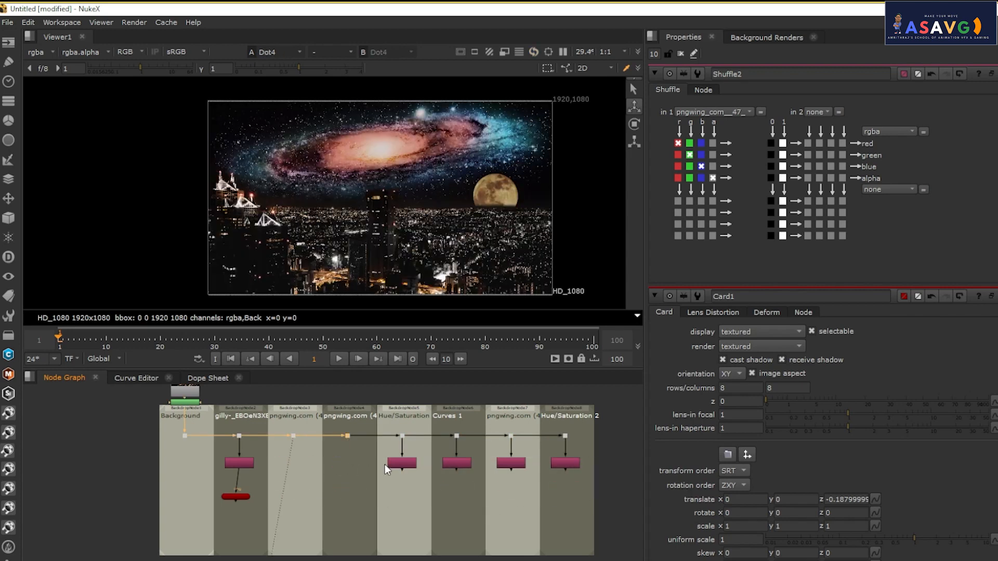
pyautogui.press('Delete')
pyautogui.click(460, 463)
pyautogui.press('Delete')
pyautogui.click(513, 462)
pyautogui.press('Delete')
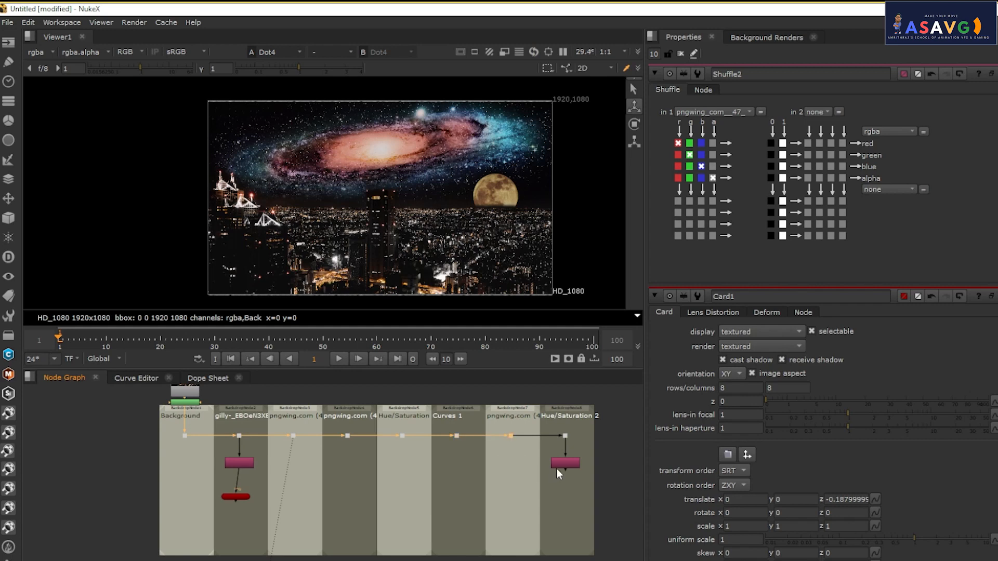
# - Paste a copy of Shuffle2 into the pngwing.com (47) backdrop and connect it to that backdrop's dot
pyautogui.scroll(2, 229, 456)
pyautogui.click(239, 464)
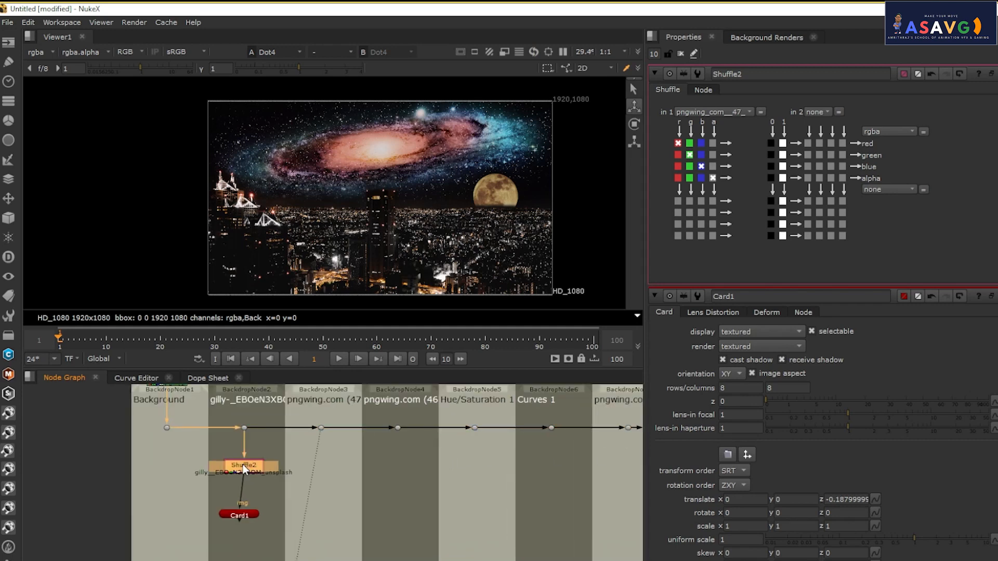
pyautogui.moveTo(243, 468); pyautogui.dragTo(260, 442)
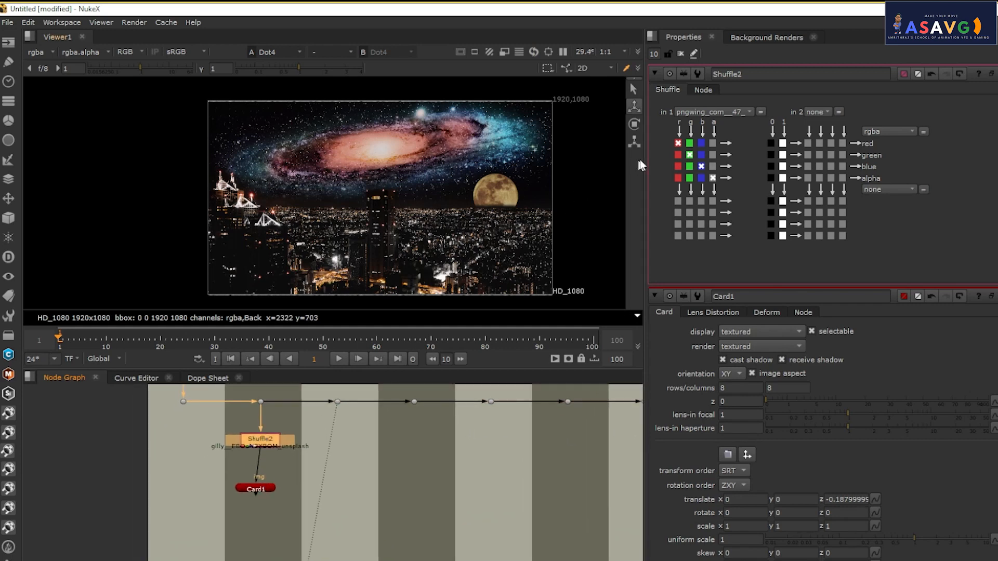
pyautogui.moveTo(303, 424); pyautogui.dragTo(279, 528)
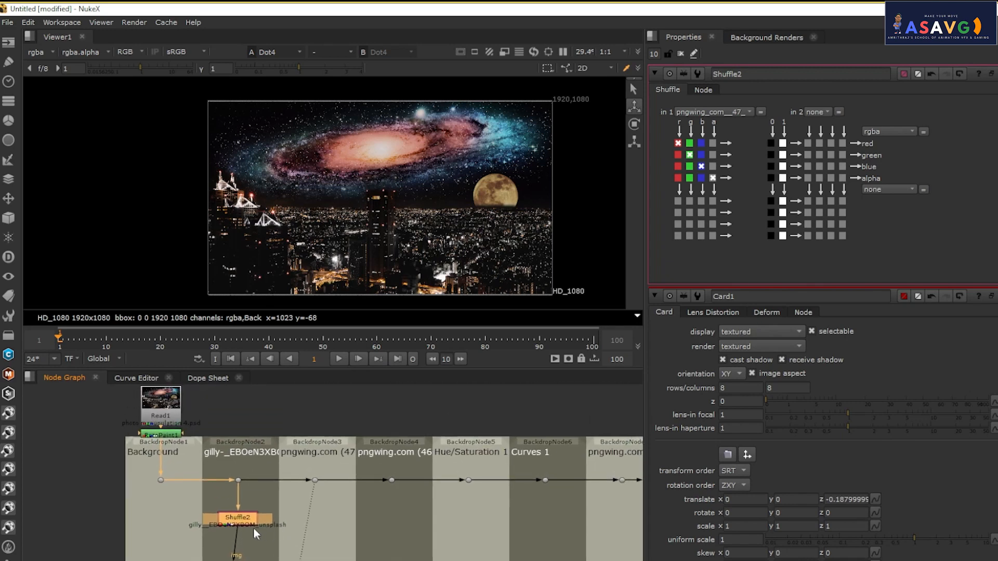
pyautogui.click(296, 520)
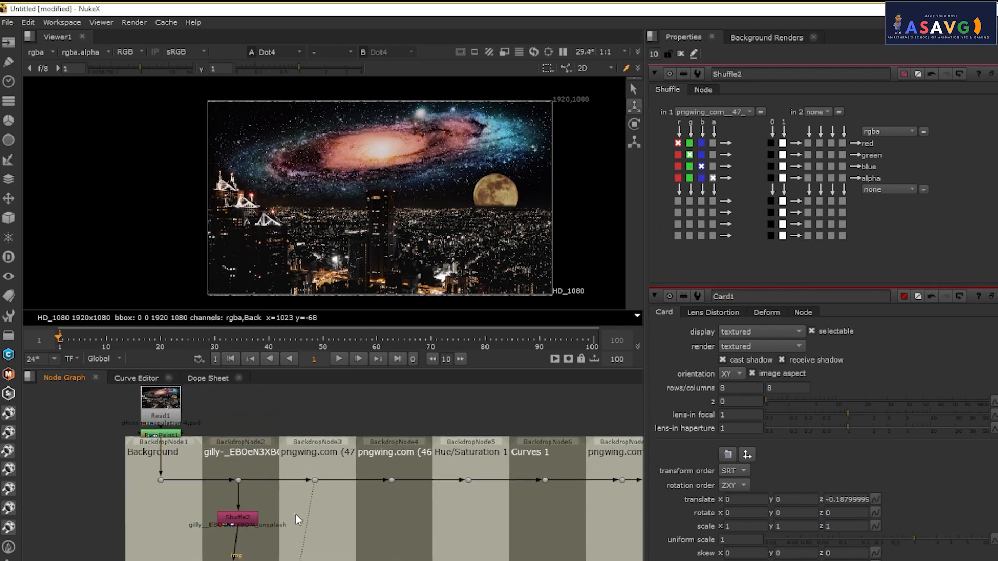
pyautogui.hotkey('ctrl', 'v')
pyautogui.moveTo(298, 521); pyautogui.dragTo(321, 486)
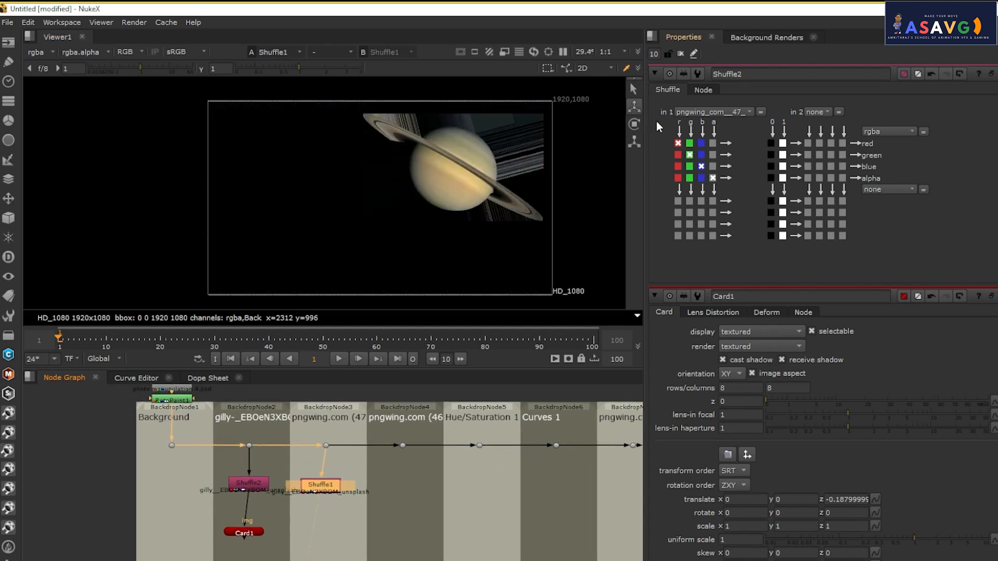
# - Set Shuffle2's input layer to pngwing_com__45_
pyautogui.click(700, 113)
pyautogui.click(719, 201)
pyautogui.scroll(-2, 235, 506)
# - Add a Card geometry node and connect it below the Shuffle copy in the pngwing.com (47) backdrop
pyautogui.click(360, 492)
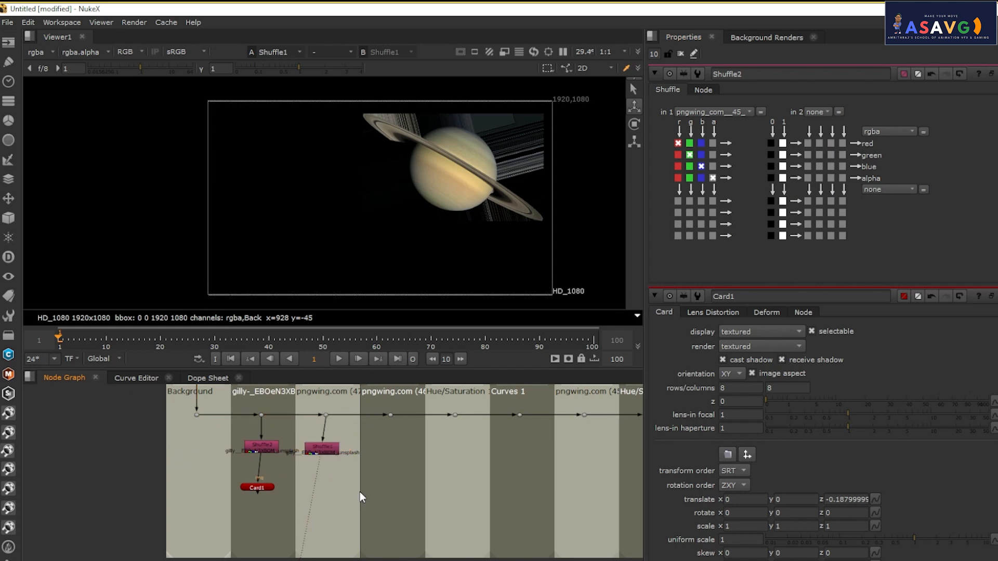
pyautogui.press('Tab')
pyautogui.write('CARD')
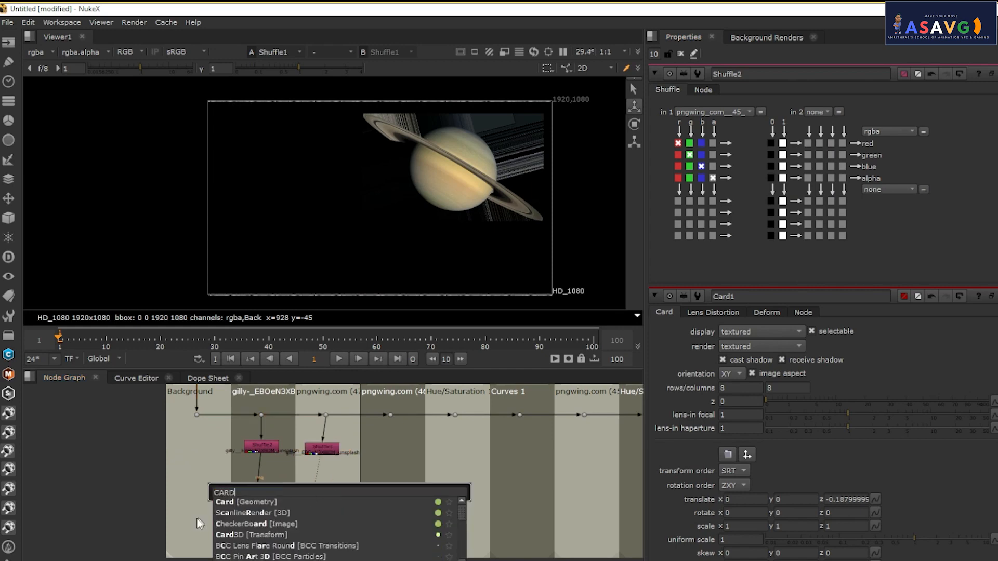
pyautogui.click(227, 502)
pyautogui.moveTo(353, 492); pyautogui.dragTo(307, 494)
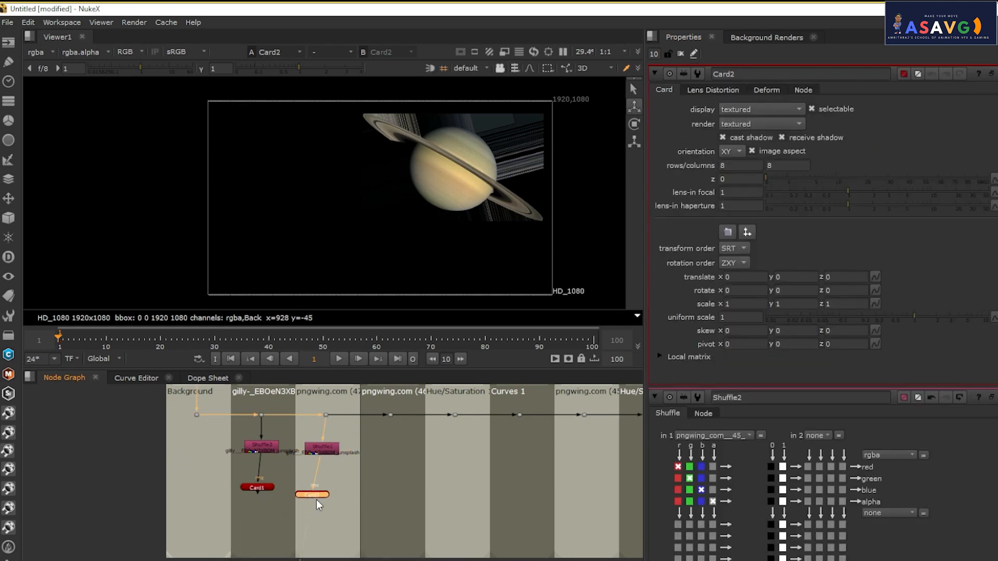
# - Move Card2 to 0.138 on Z in the 3D viewer and check its spacing from the moon card
pyautogui.moveTo(250, 202); pyautogui.dragTo(445, 182)
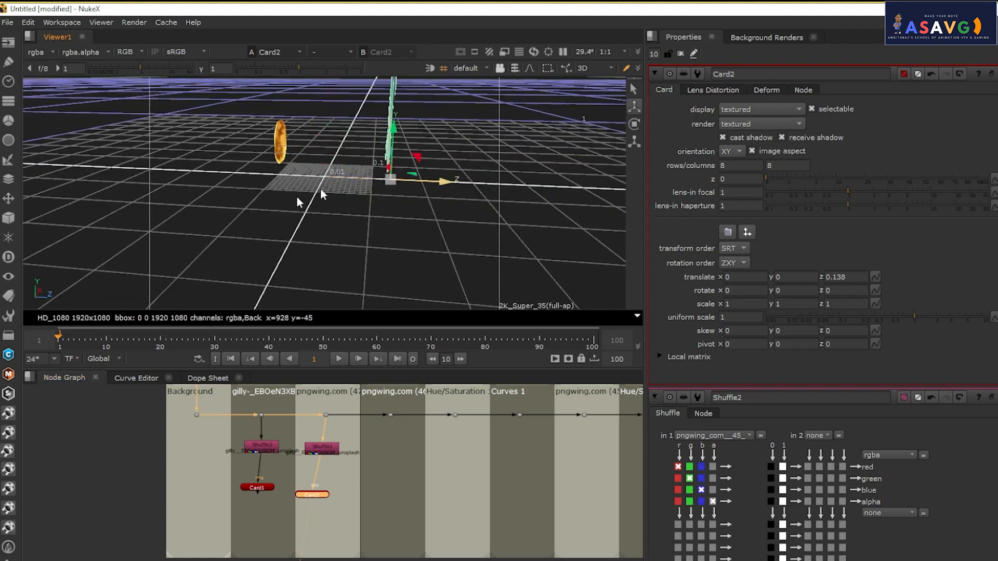
pyautogui.scroll(-3, 317, 195)
pyautogui.moveTo(371, 208); pyautogui.dragTo(215, 225)
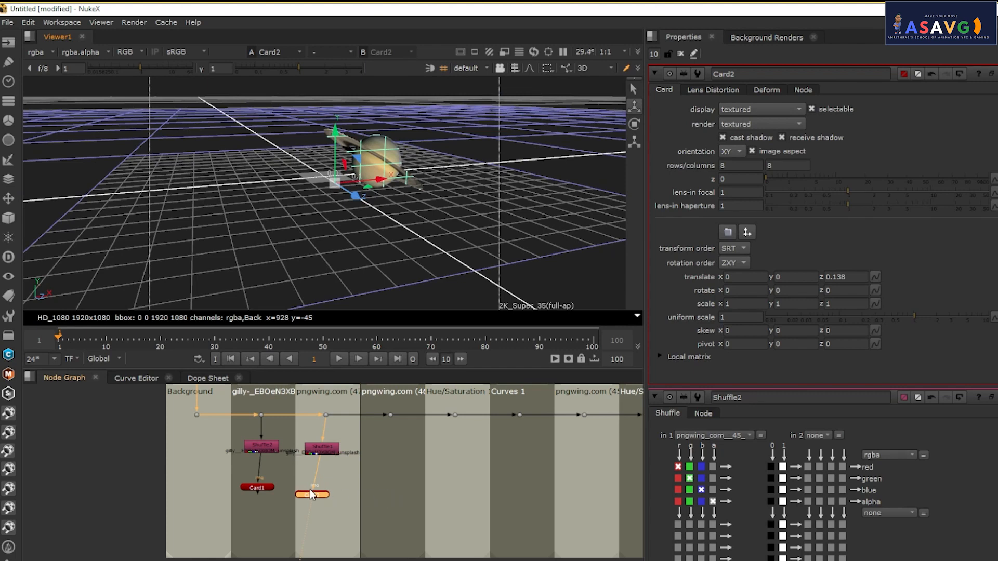
pyautogui.moveTo(373, 238); pyautogui.dragTo(342, 218)
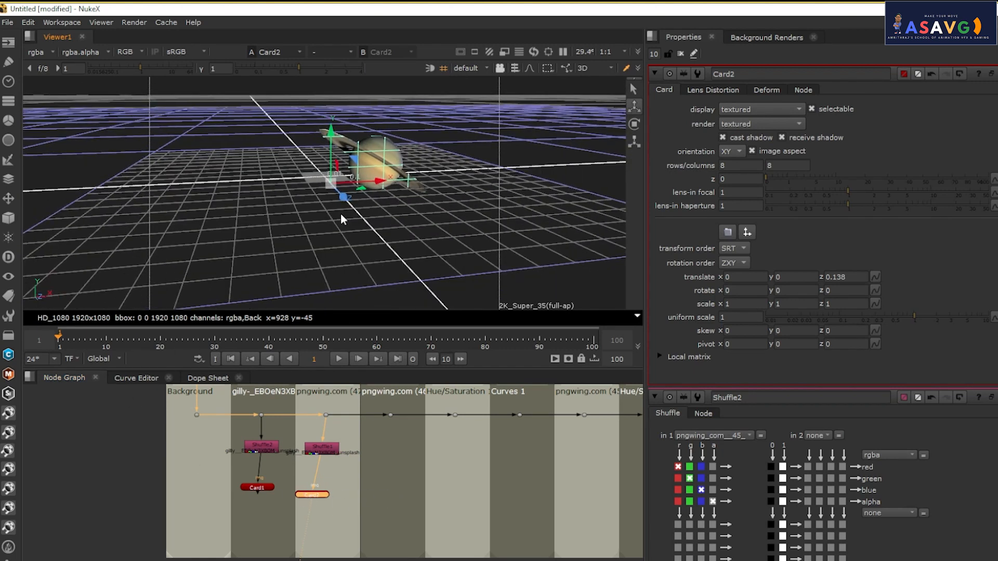
# - Paste another Shuffle copy into the pngwing.com (46) backdrop, connect it to that backdrop's dot and open its properties
pyautogui.scroll(-2, 375, 496)
pyautogui.click(274, 487)
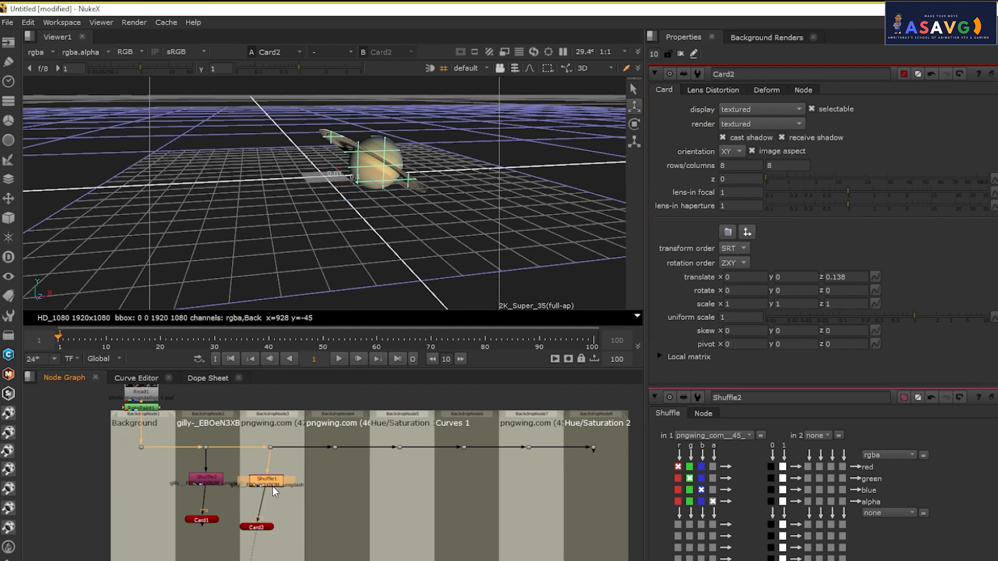
pyautogui.hotkey('ctrl', 'v')
pyautogui.moveTo(268, 503); pyautogui.dragTo(266, 481)
pyautogui.moveTo(313, 514); pyautogui.dragTo(335, 448)
pyautogui.doubleClick(322, 499)
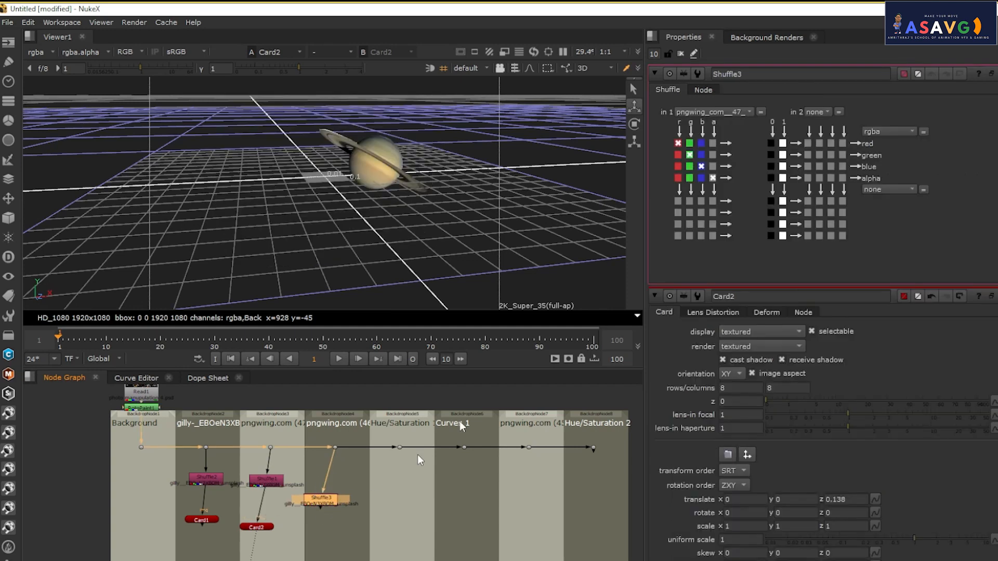
# - Set Shuffle3's input layer to pngwing_com__45_, after trying pngwing_com__46_, and view its output
pyautogui.click(728, 113)
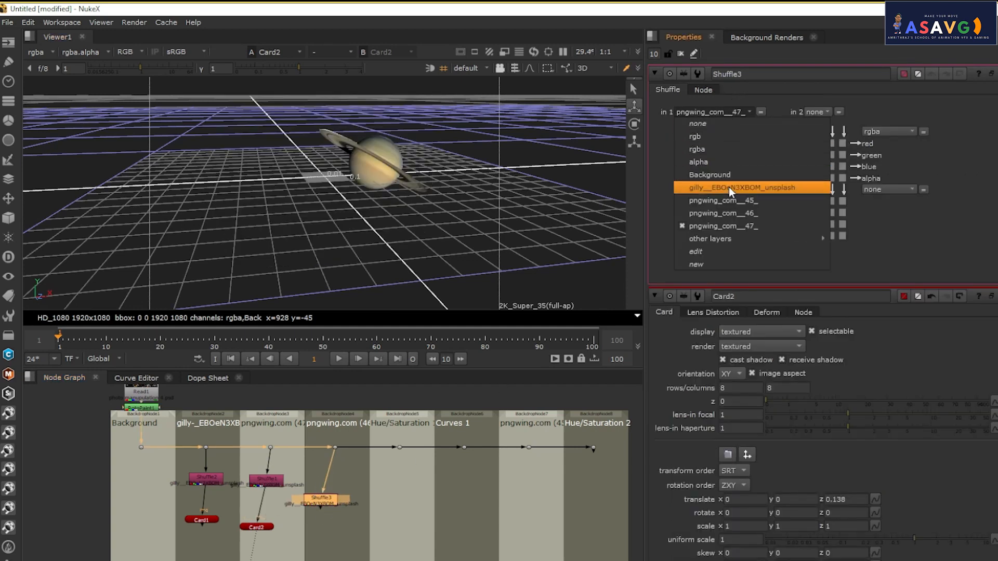
pyautogui.click(722, 213)
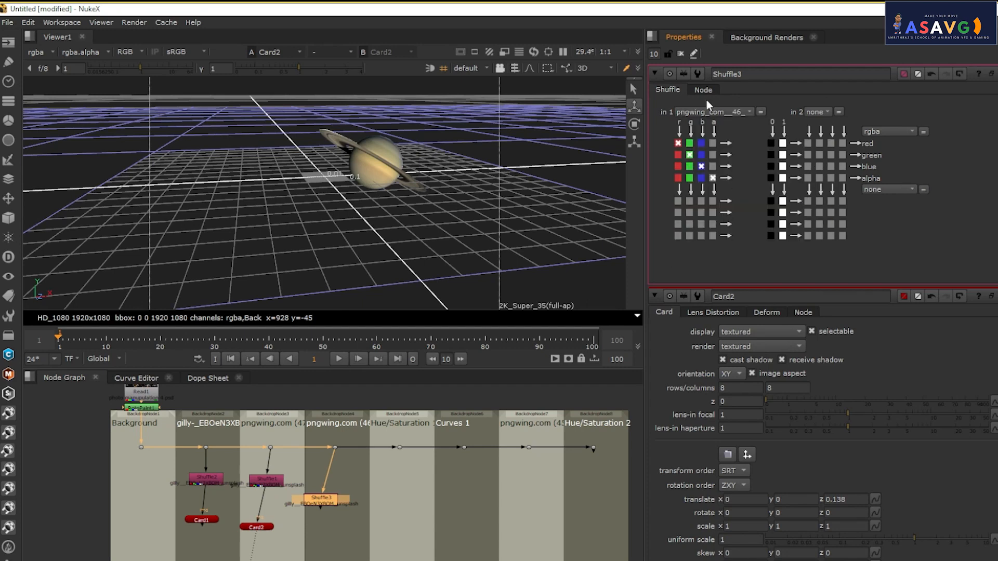
pyautogui.click(717, 112)
pyautogui.click(726, 206)
pyautogui.press('1')
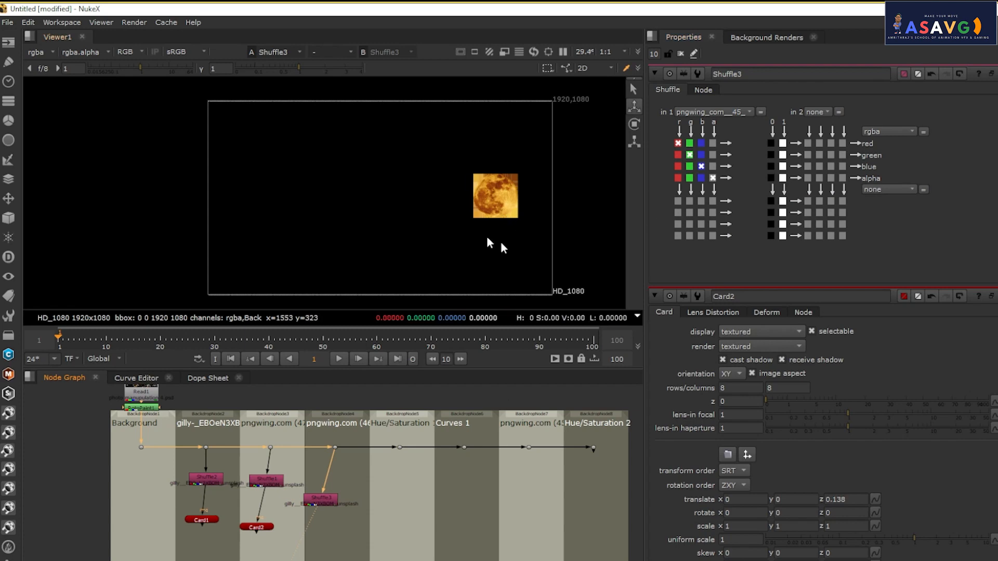
# - Add a Card geometry node below Shuffle3
pyautogui.moveTo(343, 478); pyautogui.dragTo(351, 469)
pyautogui.click(332, 493)
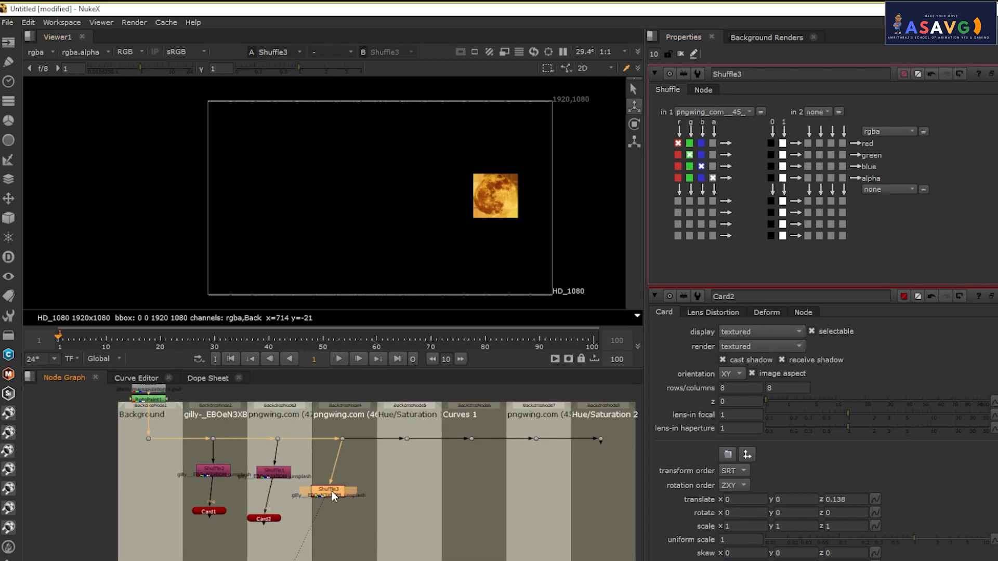
pyautogui.press('Tab')
pyautogui.write('CARD')
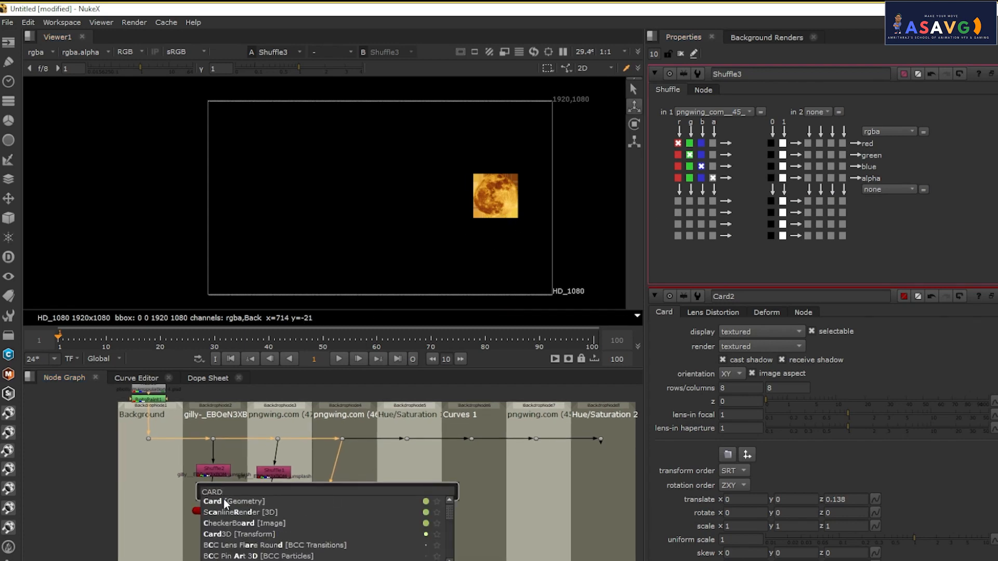
pyautogui.press('Return')
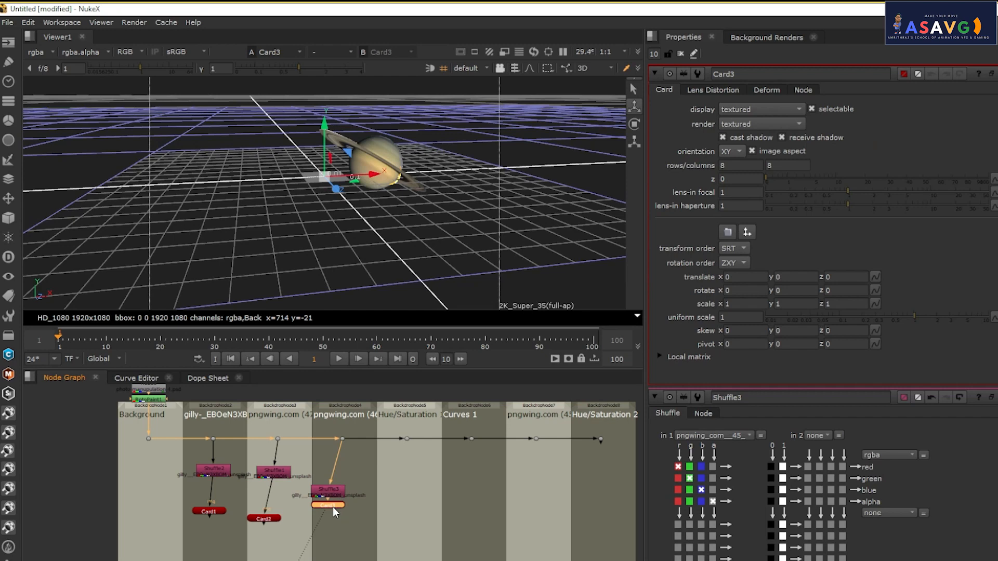
# - Reposition Shuffle3 above Card3 and add another Shuffle copy connected to the dot in the Hue/Saturation 1 backdrop
pyautogui.press('space')
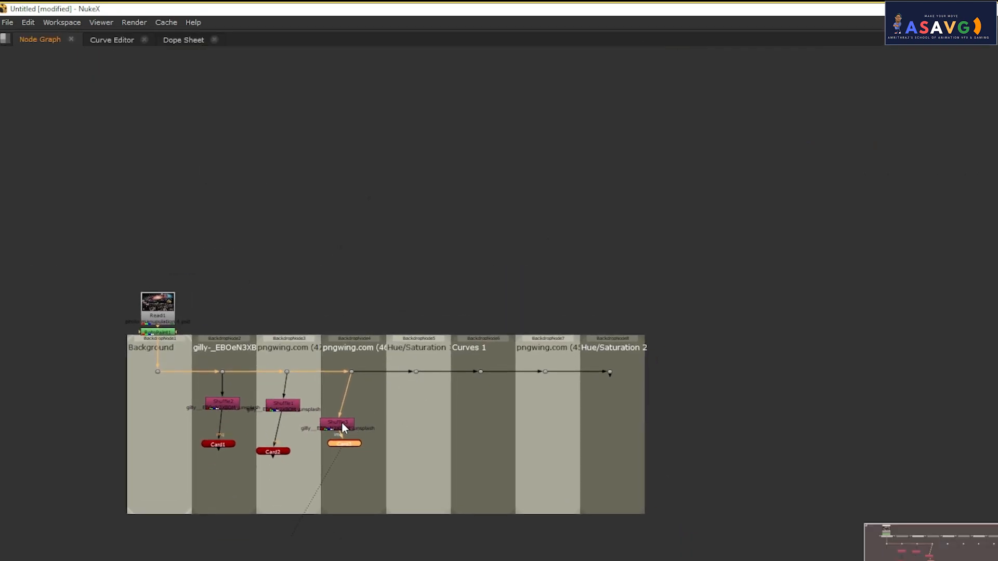
pyautogui.moveTo(342, 424); pyautogui.dragTo(373, 402)
pyautogui.click(419, 410)
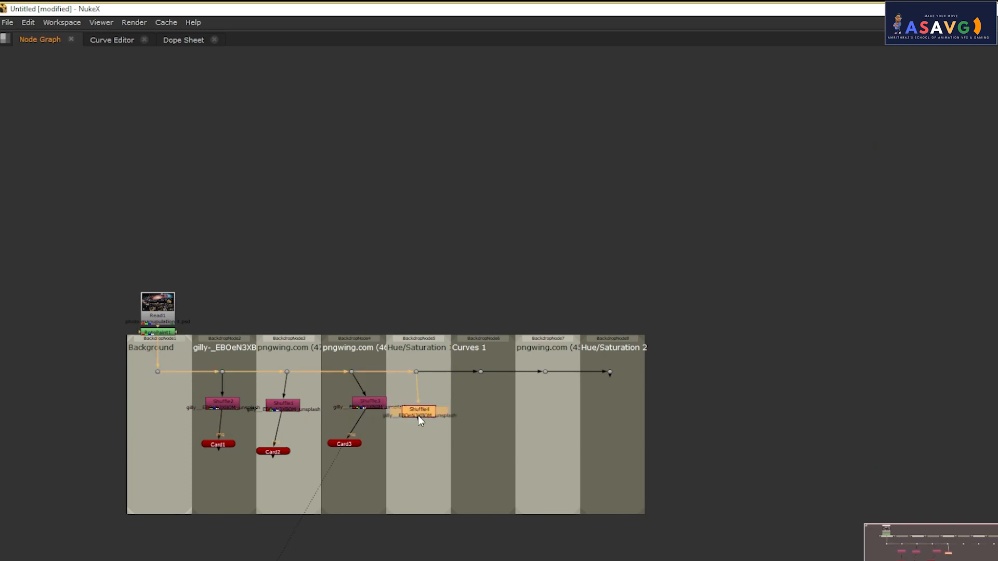
pyautogui.click(409, 256)
pyautogui.press('space')
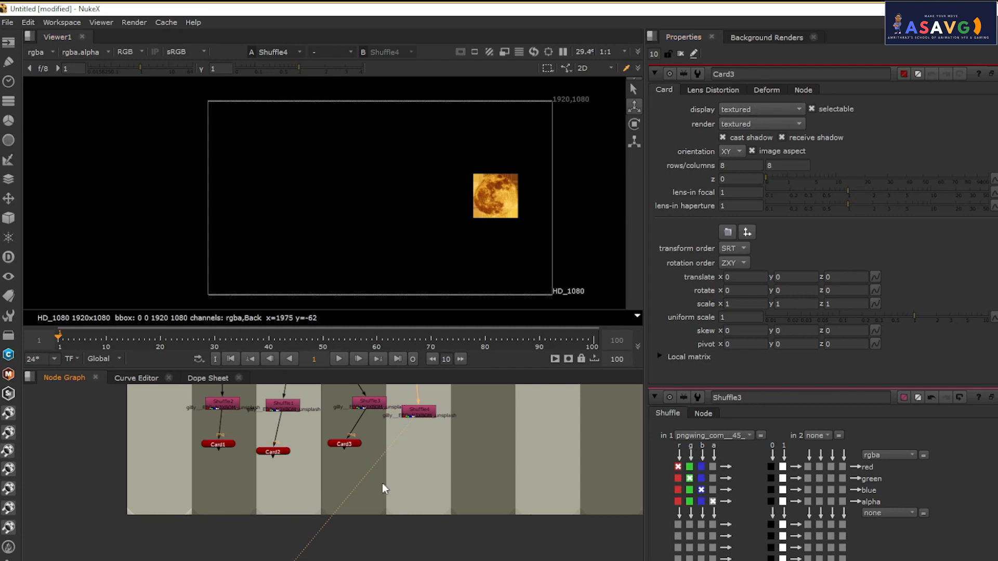
# - Set Shuffle4's input layer to pngwing_com__46_
pyautogui.moveTo(383, 455); pyautogui.dragTo(394, 494)
pyautogui.doubleClick(422, 450)
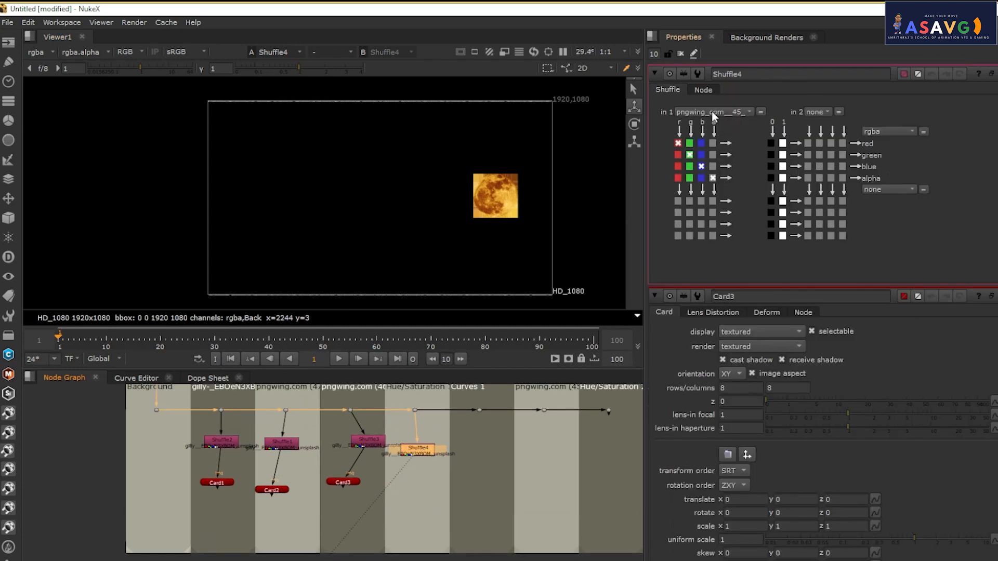
pyautogui.click(713, 116)
pyautogui.click(716, 213)
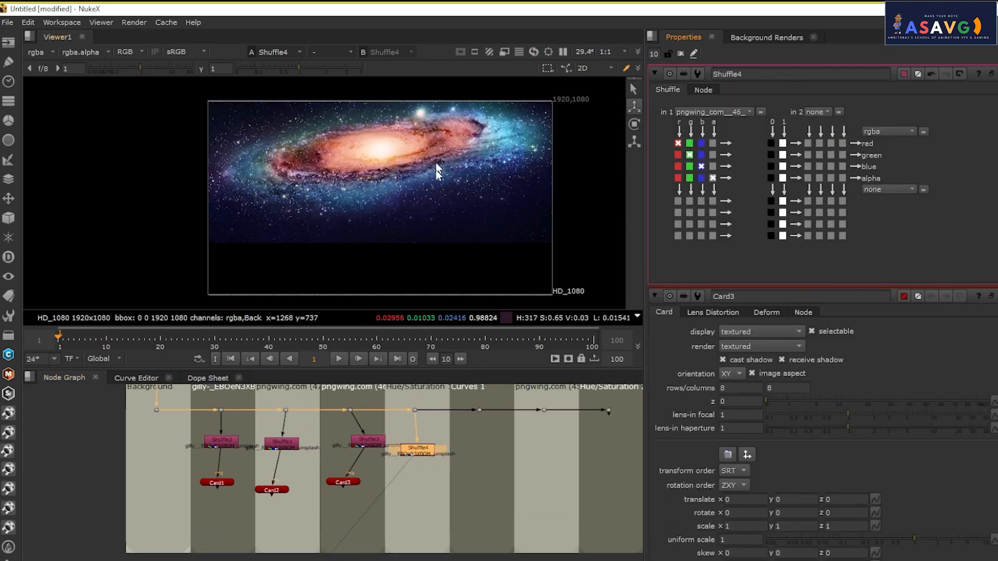
# - Add a Card geometry node below Shuffle4, view it in 3D and move it to z -0.088
pyautogui.click(390, 486)
pyautogui.press('Tab')
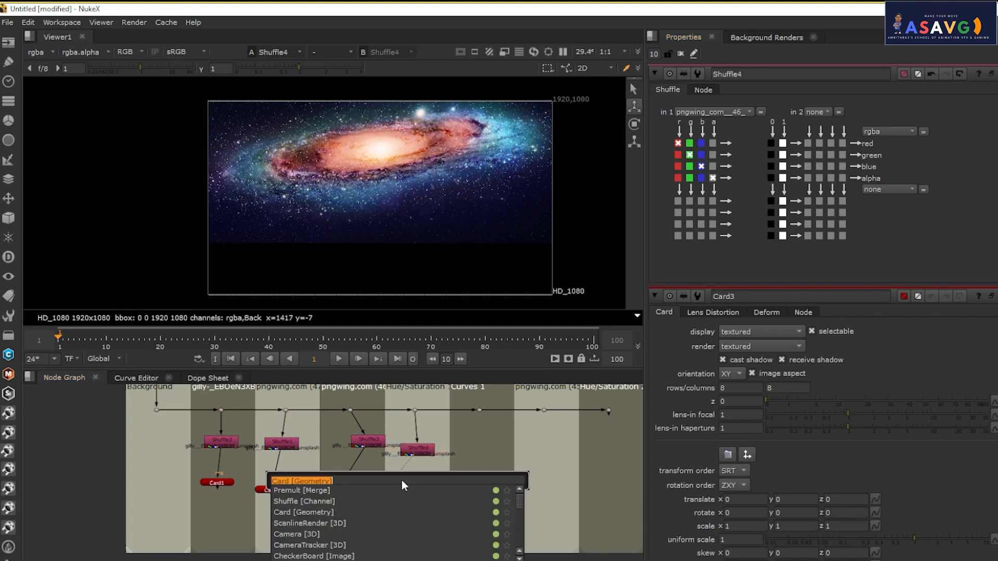
pyautogui.write('CAR')
pyautogui.press('Return')
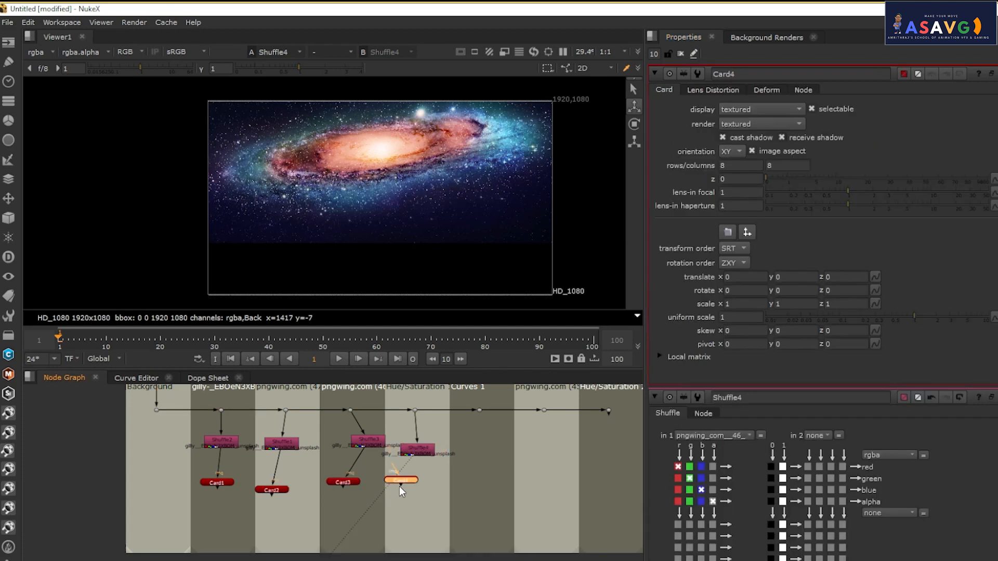
pyautogui.press('1')
pyautogui.moveTo(259, 209); pyautogui.dragTo(342, 182)
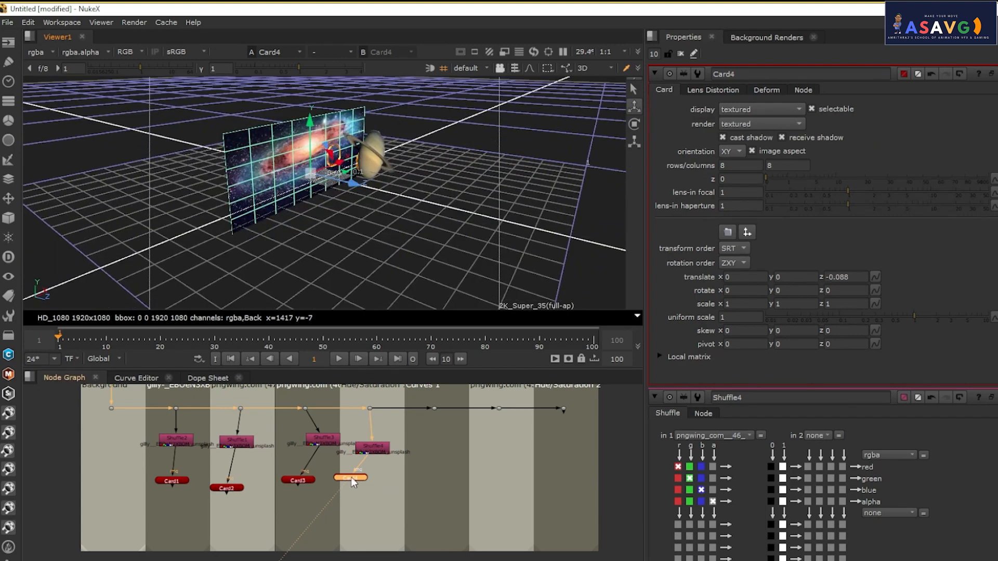
# - Paste a copy of Shuffle4 into the Curves 1 backdrop and connect it to that backdrop's dot
pyautogui.click(405, 488)
pyautogui.moveTo(423, 487); pyautogui.dragTo(344, 463)
pyautogui.scroll(2, 344, 463)
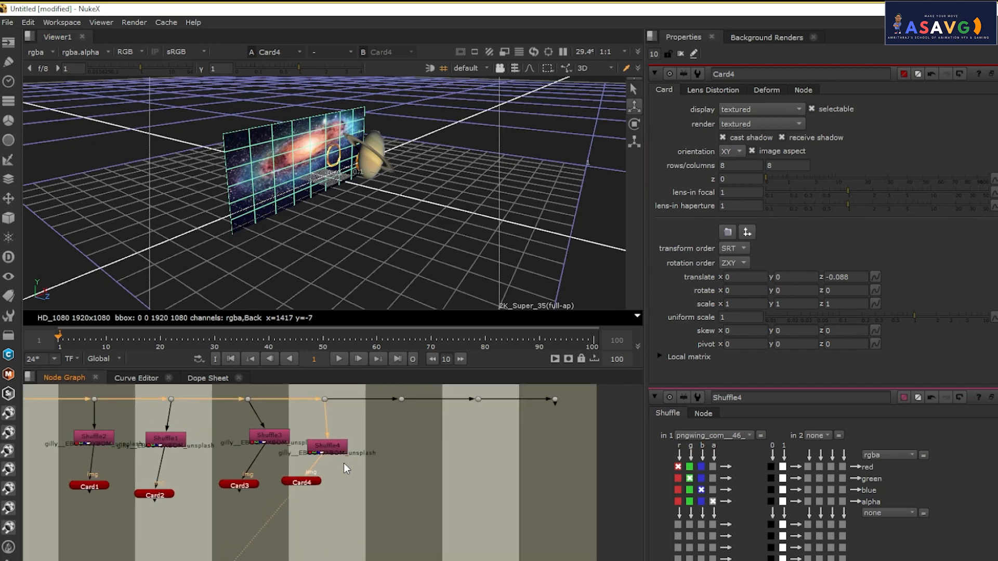
pyautogui.scroll(1, 350, 471)
pyautogui.scroll(-1, 381, 486)
pyautogui.moveTo(400, 481); pyautogui.dragTo(406, 484)
pyautogui.click(338, 457)
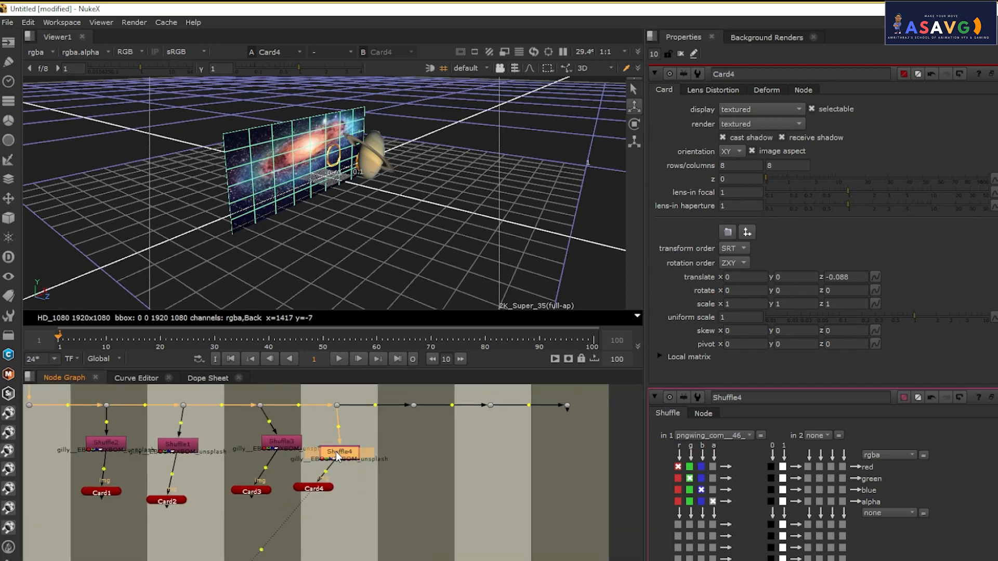
pyautogui.hotkey('ctrl', 'c')
pyautogui.hotkey('ctrl', 'v')
pyautogui.moveTo(340, 468); pyautogui.dragTo(414, 422)
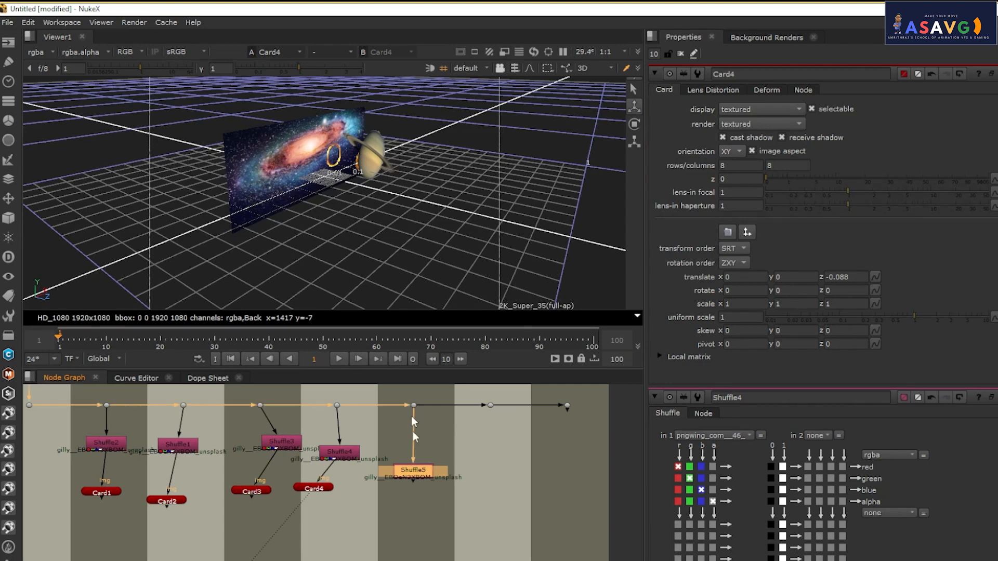
# - Try pngwing_com__47_ as Shuffle5's input layer while viewing its output, and delete the node
pyautogui.press('1')
pyautogui.doubleClick(413, 469)
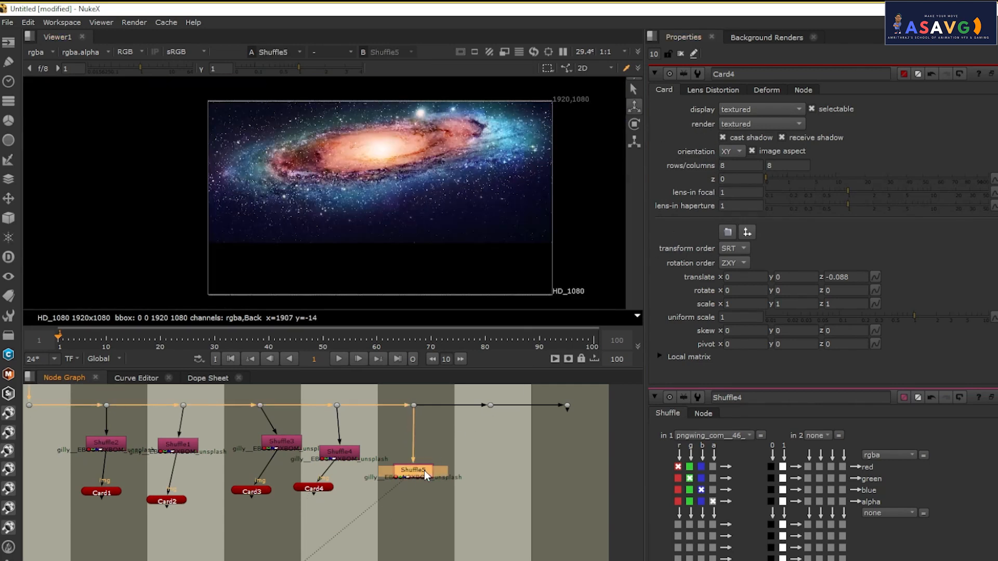
pyautogui.click(700, 114)
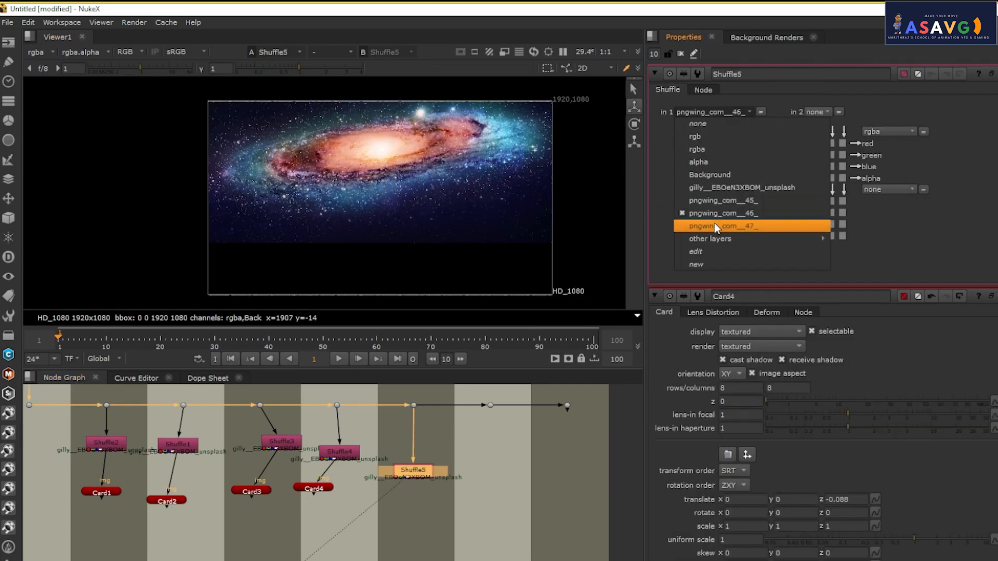
pyautogui.click(714, 223)
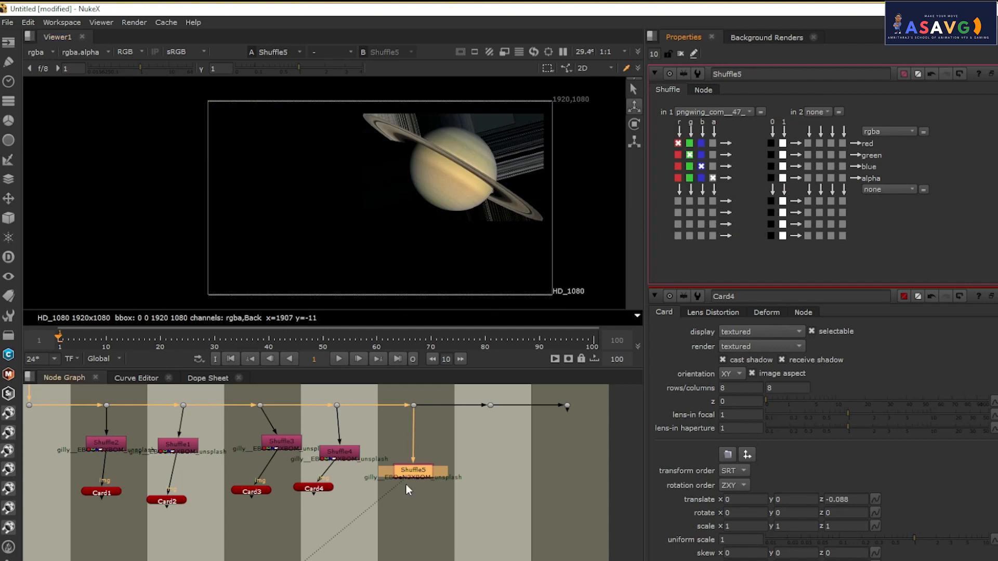
pyautogui.press('Delete')
# - Maximize the Node Graph and add a ScanlineRender node in the empty area below the backdrops
pyautogui.press('space')
pyautogui.moveTo(282, 505); pyautogui.dragTo(653, 276)
pyautogui.click(556, 434)
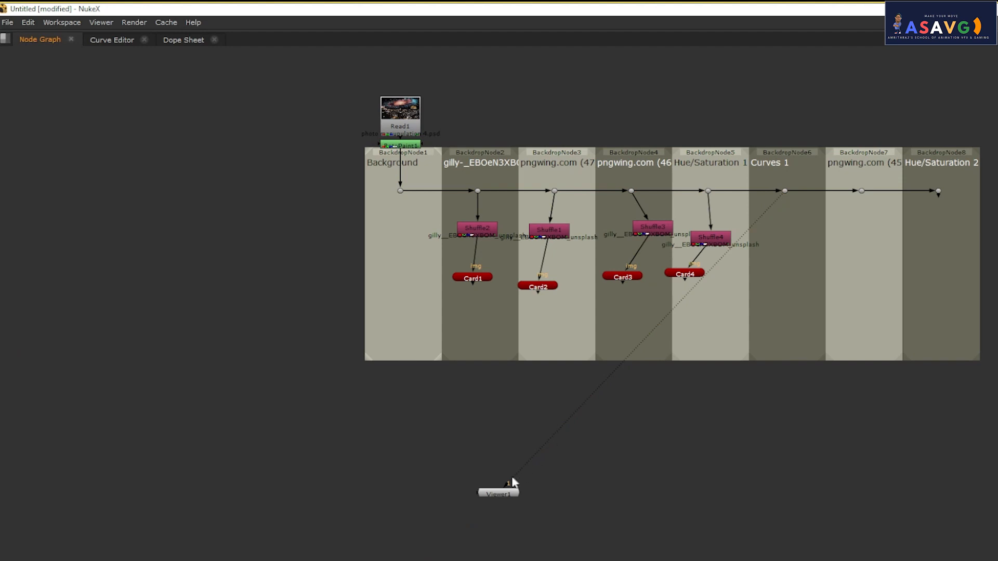
pyautogui.moveTo(527, 467); pyautogui.dragTo(577, 452)
pyautogui.moveTo(578, 452); pyautogui.dragTo(539, 458)
pyautogui.press('Tab')
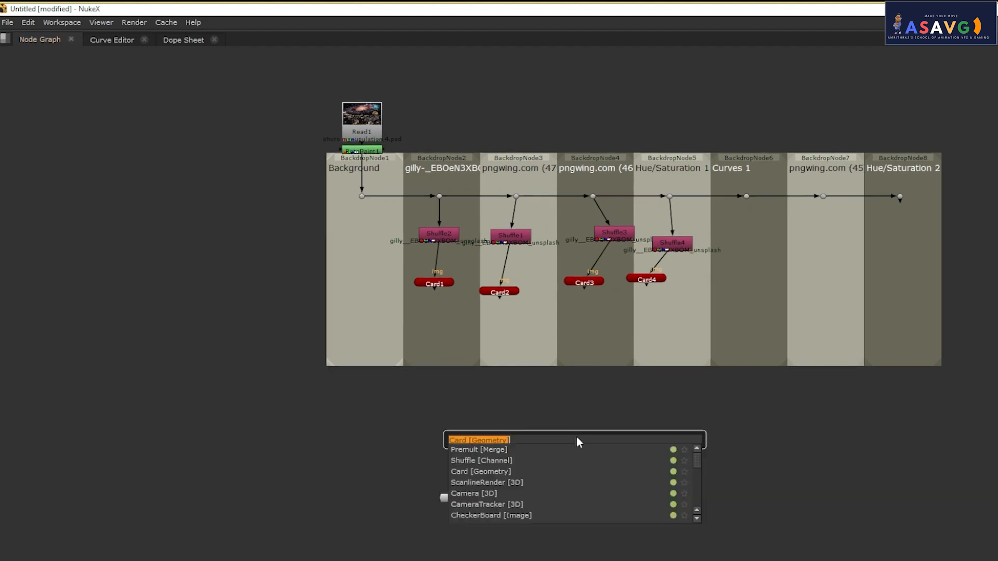
pyautogui.write('scene')
pyautogui.click(503, 419)
pyautogui.press('Tab')
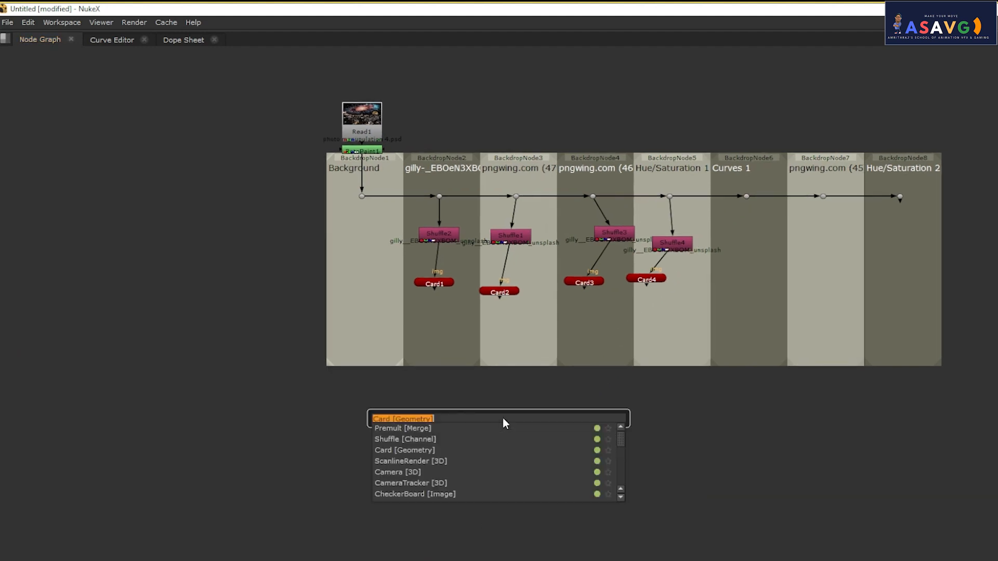
pyautogui.write('scan')
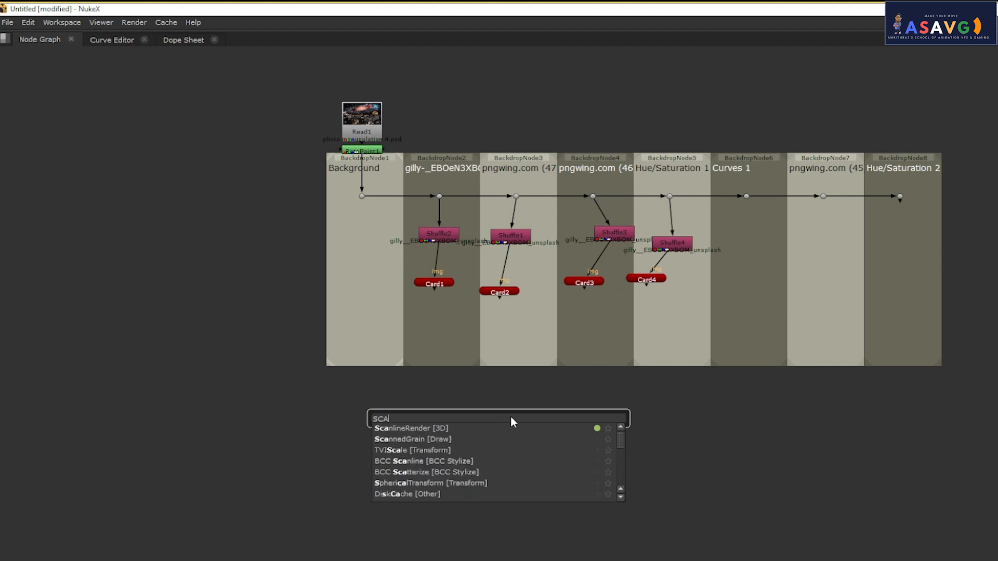
pyautogui.click(448, 429)
pyautogui.moveTo(514, 421); pyautogui.dragTo(566, 437)
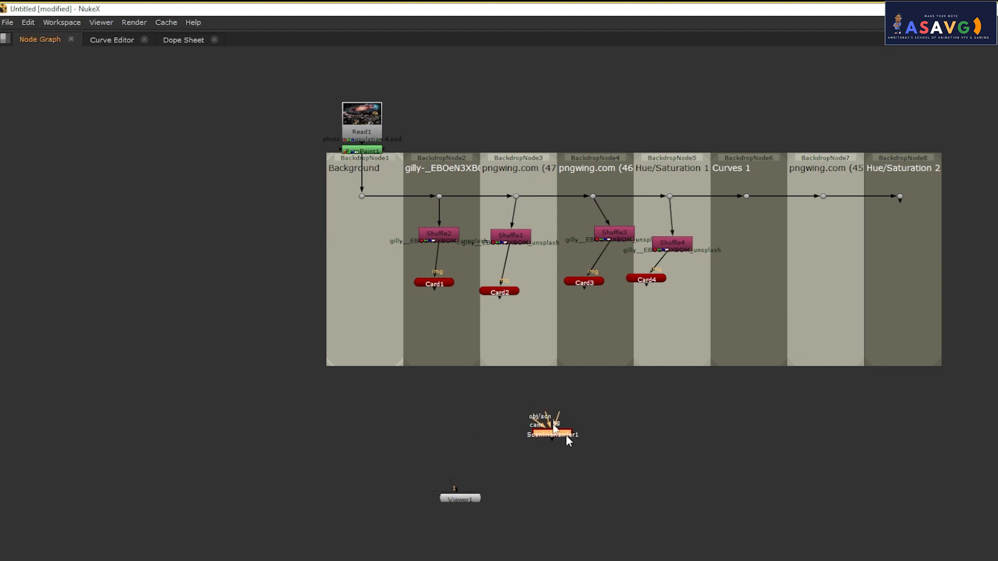
# - Add a Camera node beside the ScanlineRender node, below the gilly backdrop
pyautogui.scroll(2, 530, 402)
pyautogui.click(431, 417)
pyautogui.press('Tab')
pyautogui.write('camer')
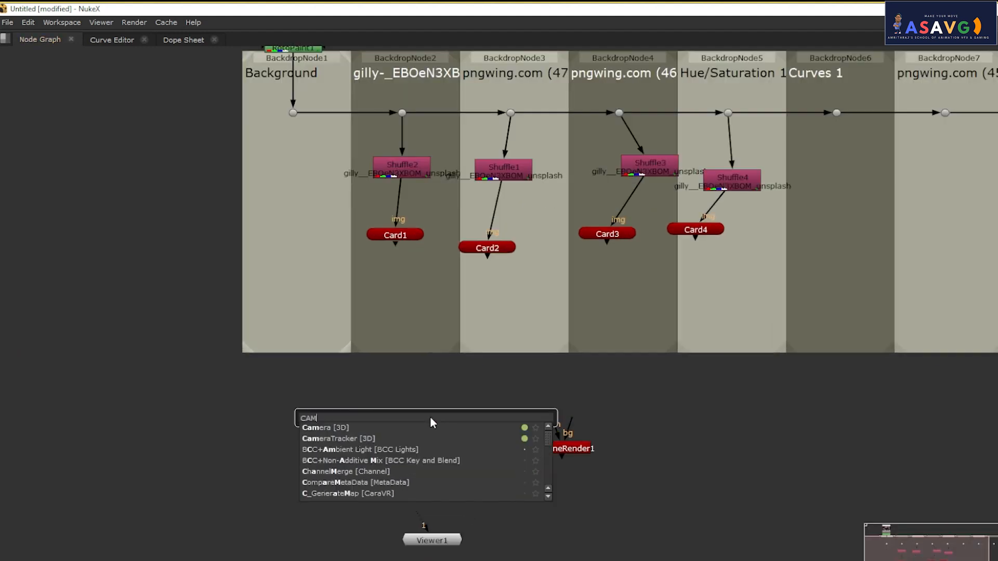
pyautogui.click(354, 427)
pyautogui.moveTo(429, 413); pyautogui.dragTo(372, 417)
# - Add a Scene node in the empty area below the Hue/Saturation 1 backdrop
pyautogui.click(731, 423)
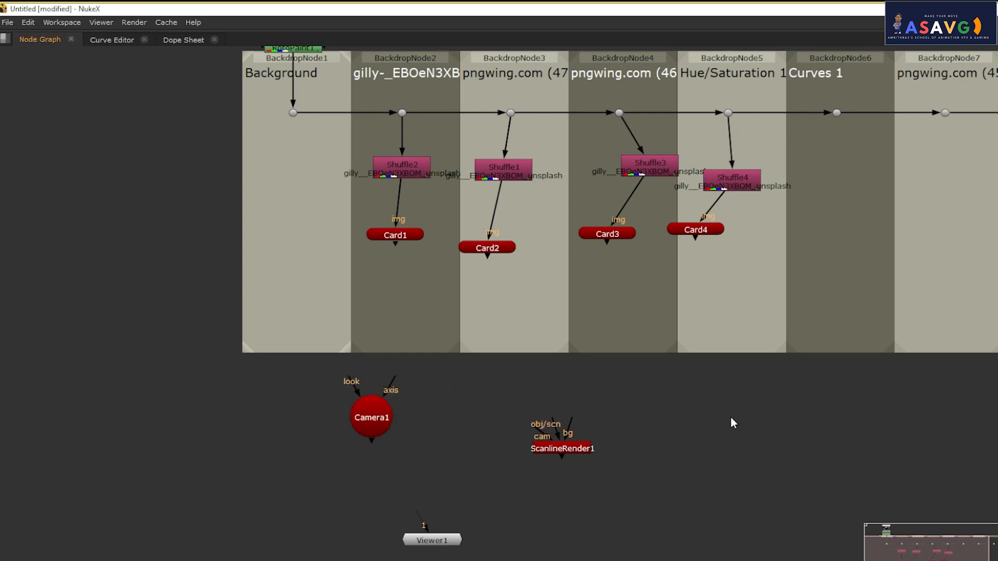
pyautogui.press('Tab')
pyautogui.write('SEC')
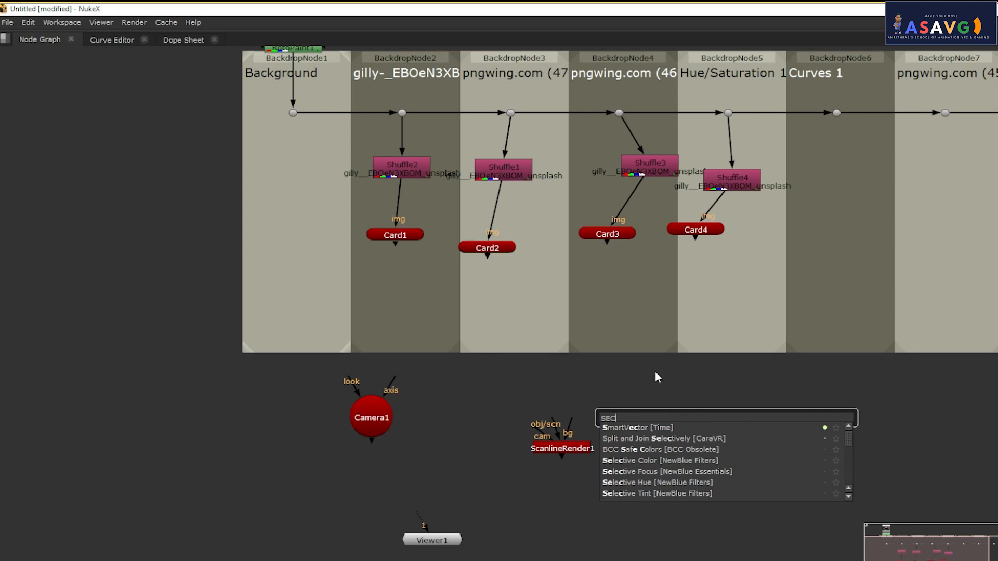
pyautogui.press('BackSpace')
pyautogui.press('BackSpace')
pyautogui.write('CE')
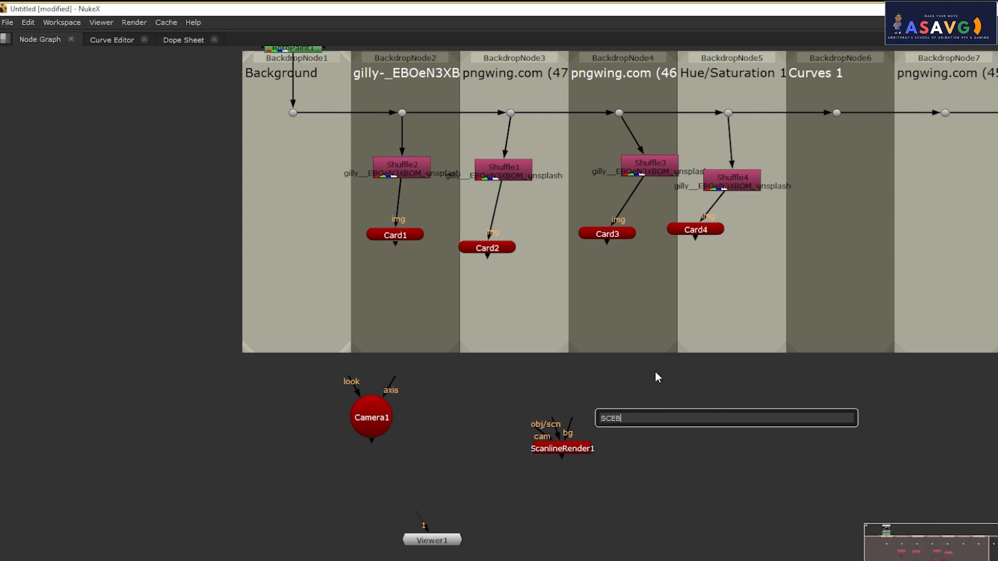
pyautogui.write('N')
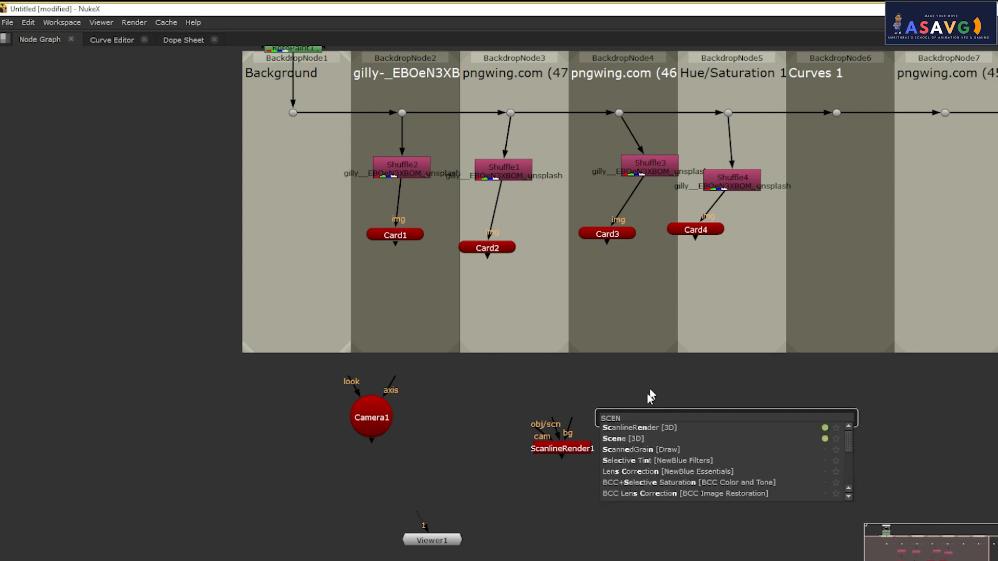
pyautogui.click(624, 440)
pyautogui.moveTo(717, 419); pyautogui.dragTo(726, 405)
# - Connect ScanlineRender1's cam input to Camera1 and move Scene1 between the camera and the renderer, below the cards
pyautogui.moveTo(559, 449); pyautogui.dragTo(343, 410)
pyautogui.moveTo(533, 435); pyautogui.dragTo(370, 416)
pyautogui.moveTo(739, 403); pyautogui.dragTo(512, 373)
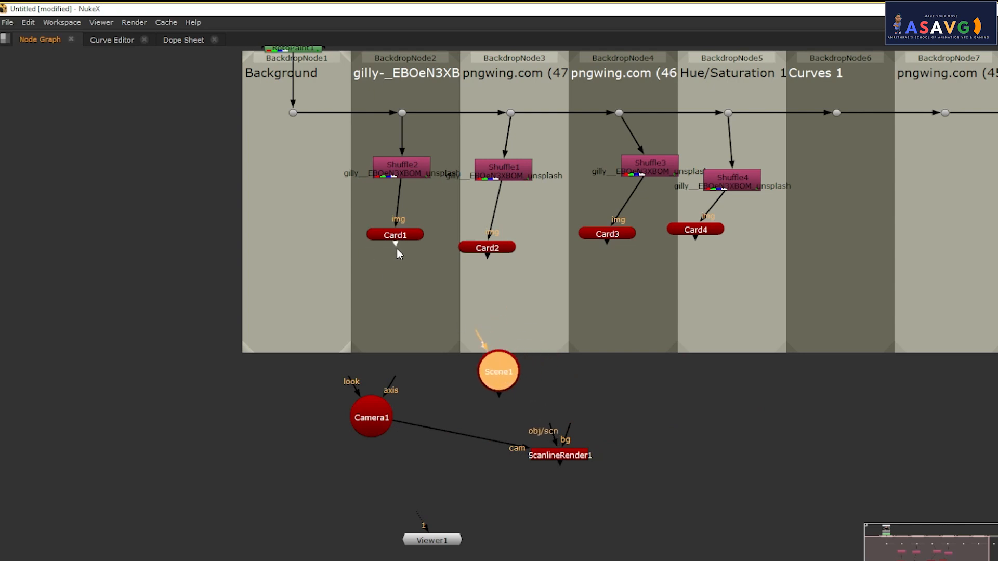
# - Connect Card1, Card2, Card3 and Card4 to Scene1, and Scene1 to ScanlineRender1's obj/scn input
pyautogui.moveTo(397, 253); pyautogui.dragTo(479, 349)
pyautogui.moveTo(491, 260); pyautogui.dragTo(509, 365)
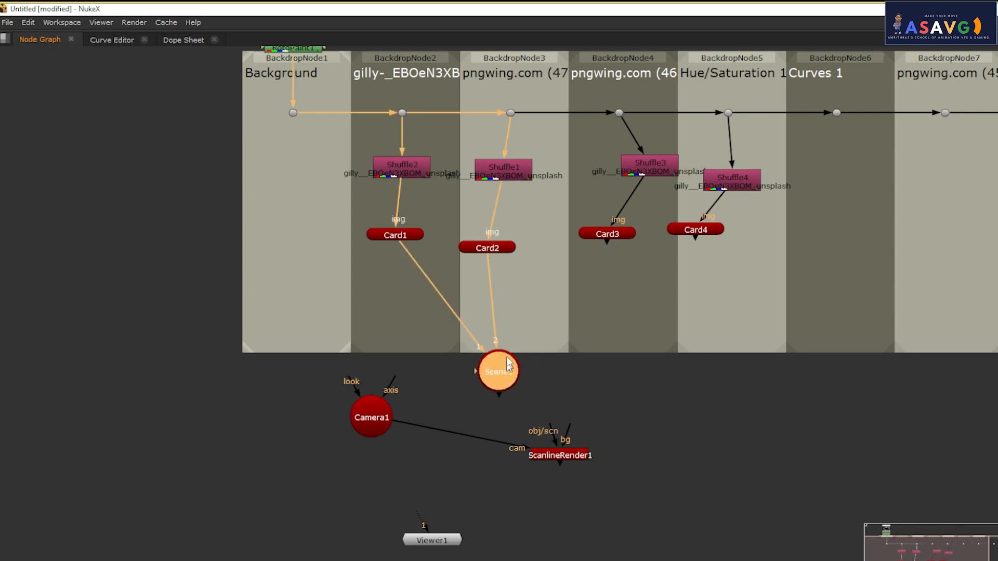
pyautogui.moveTo(557, 323); pyautogui.dragTo(516, 355)
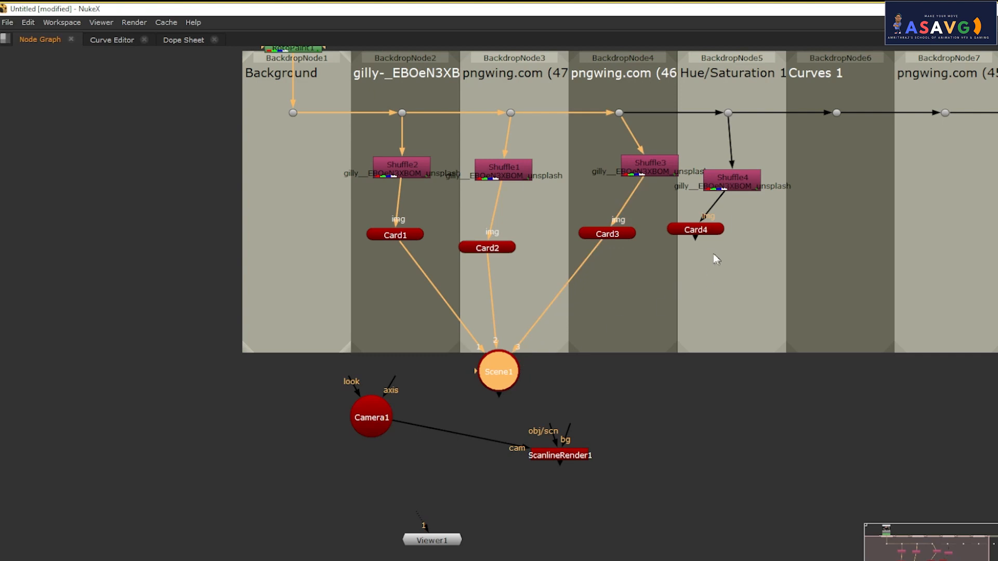
pyautogui.moveTo(670, 277); pyautogui.dragTo(551, 375)
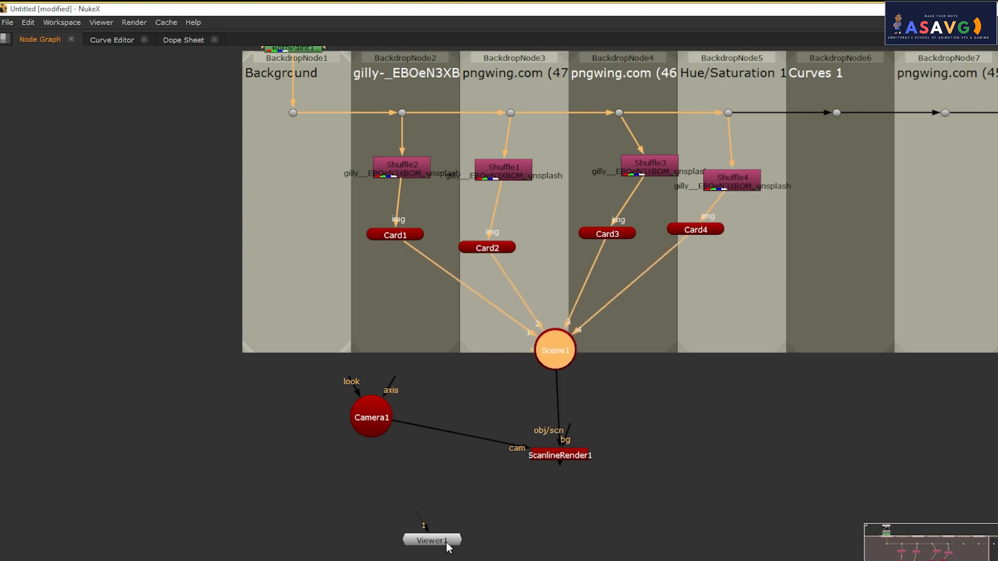
# - Place Viewer1 below ScanlineRender1, connect it to the render output and return to the full workspace with the 3D view
pyautogui.moveTo(448, 547); pyautogui.dragTo(531, 553)
pyautogui.moveTo(562, 455); pyautogui.dragTo(562, 455)
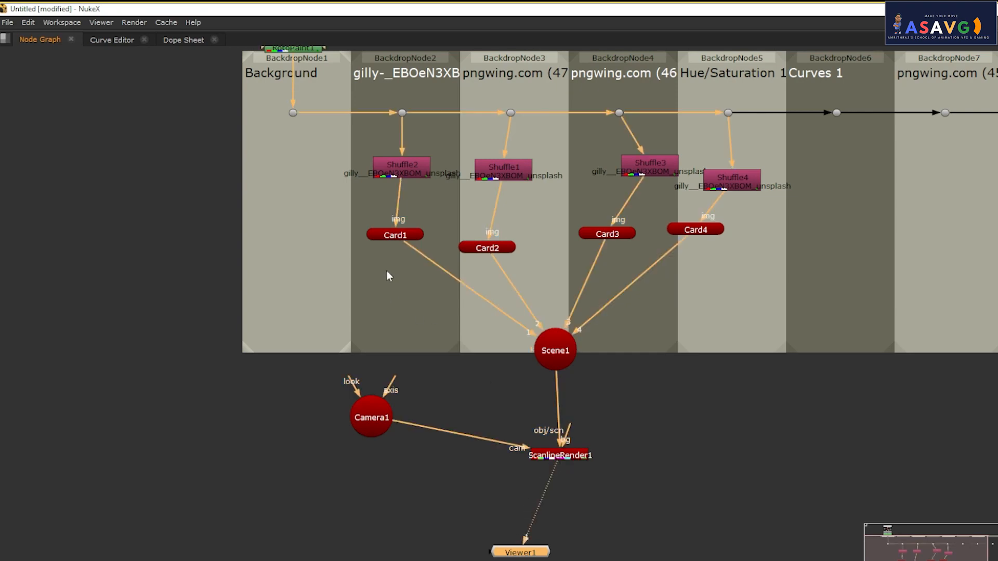
pyautogui.press('space')
pyautogui.press('Tab')
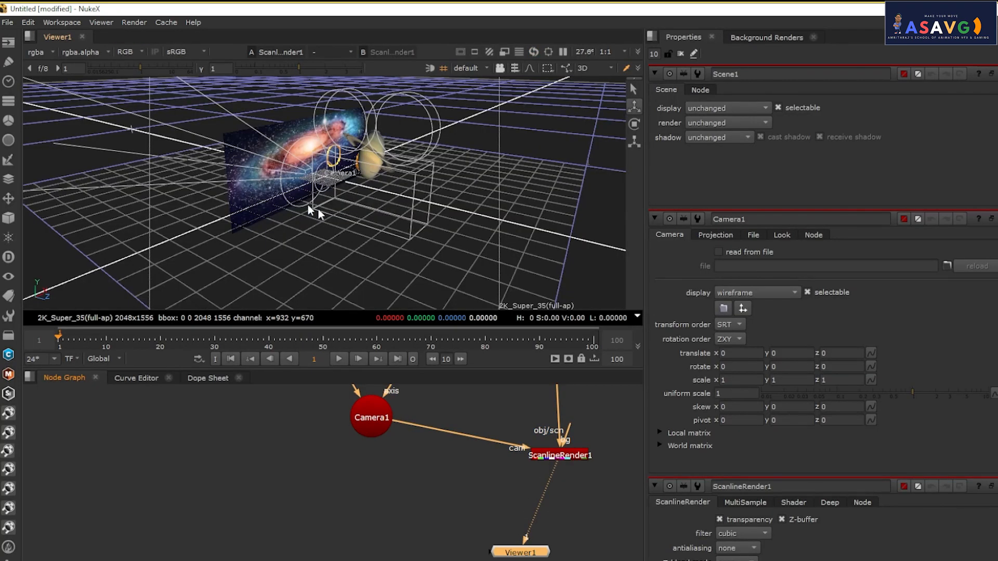
# - Move Camera1 back to about 1.058 in z and check the ScanlineRender output in the 2D view
pyautogui.scroll(3, 312, 207)
pyautogui.moveTo(266, 209); pyautogui.dragTo(673, 178)
pyautogui.click(377, 225)
pyautogui.scroll(-1, 377, 217)
pyautogui.moveTo(418, 184); pyautogui.dragTo(469, 178)
pyautogui.click(369, 152)
pyautogui.click(336, 156)
pyautogui.moveTo(377, 182); pyautogui.dragTo(306, 201)
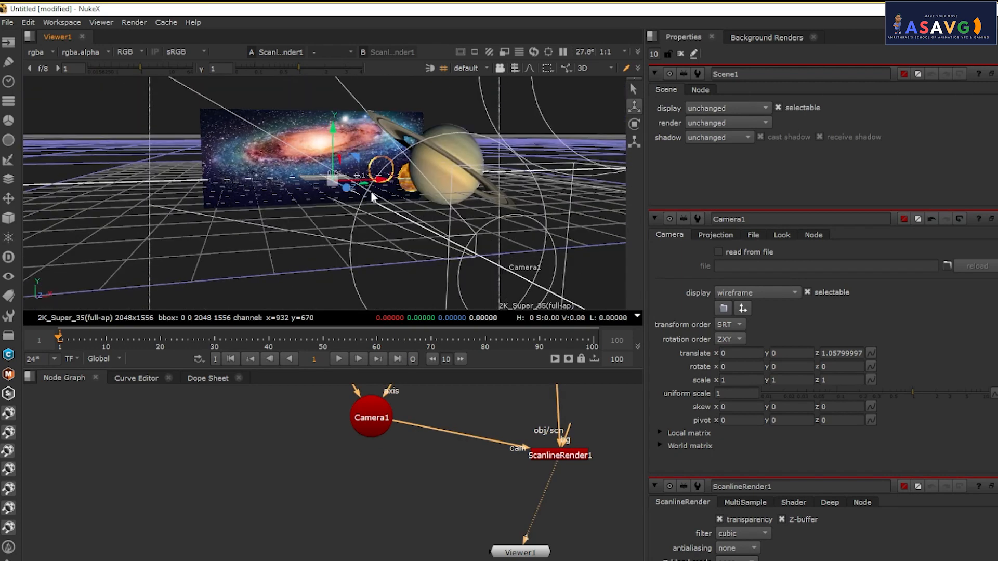
pyautogui.moveTo(381, 181); pyautogui.dragTo(232, 185)
pyautogui.press('Tab')
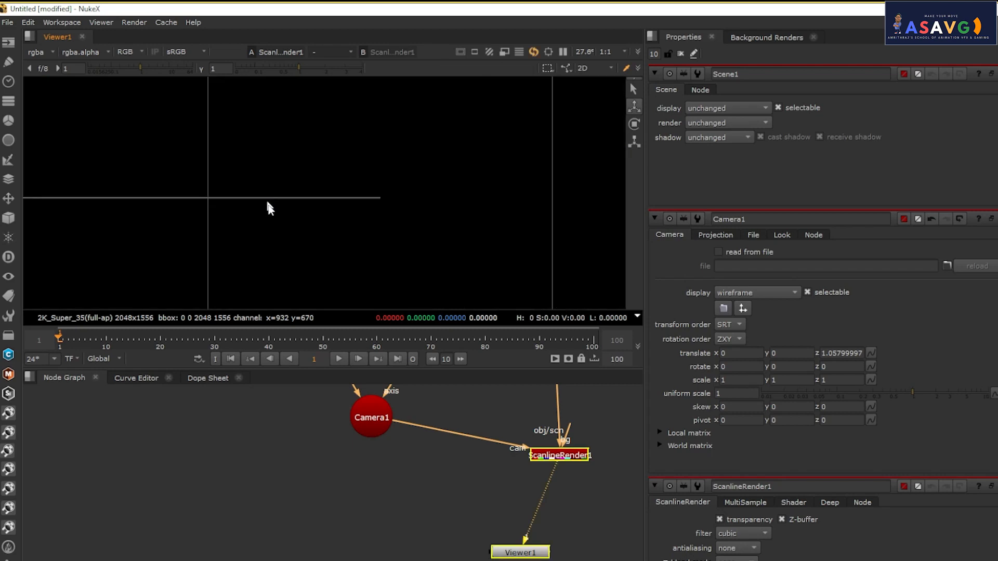
pyautogui.scroll(-3, 333, 207)
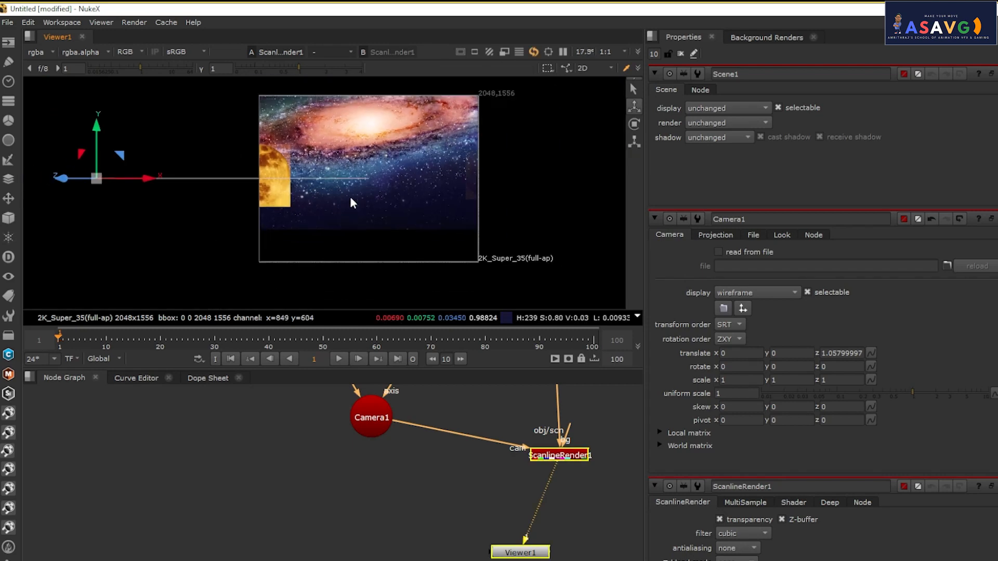
pyautogui.moveTo(351, 203); pyautogui.dragTo(345, 255)
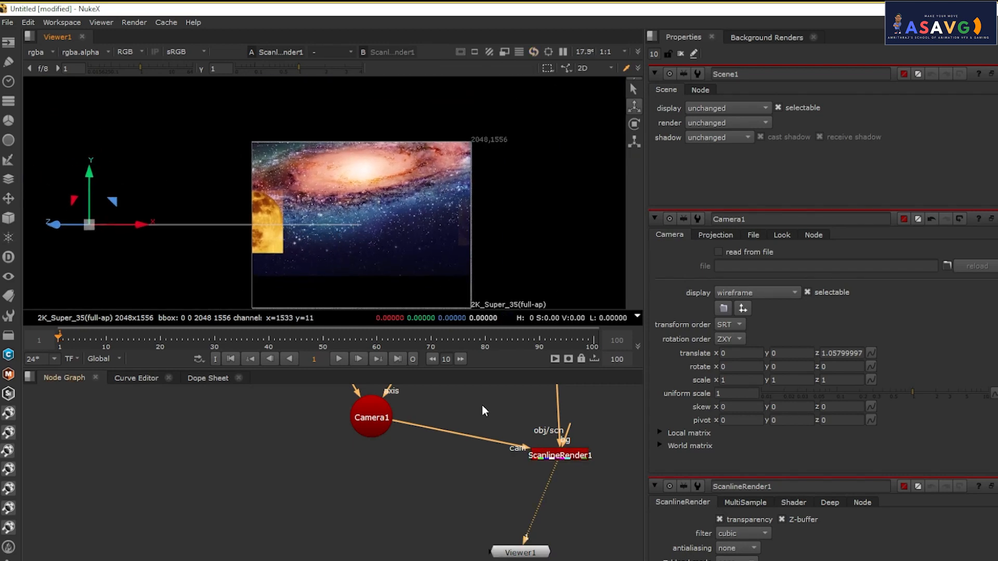
# - Delete the RotoPaint1 node between Read1 and the Background backdrop's dot
pyautogui.moveTo(484, 411); pyautogui.dragTo(410, 474)
pyautogui.moveTo(407, 419); pyautogui.dragTo(376, 537)
pyautogui.moveTo(405, 400)
pyautogui.mouseDown()
pyautogui.moveTo(389, 464)
pyautogui.moveTo(428, 436)
pyautogui.mouseUp()
pyautogui.press('Delete')
# - Add a Reformat node after Read1 and set its output format to HD_1080 1920x1080
pyautogui.click(212, 430)
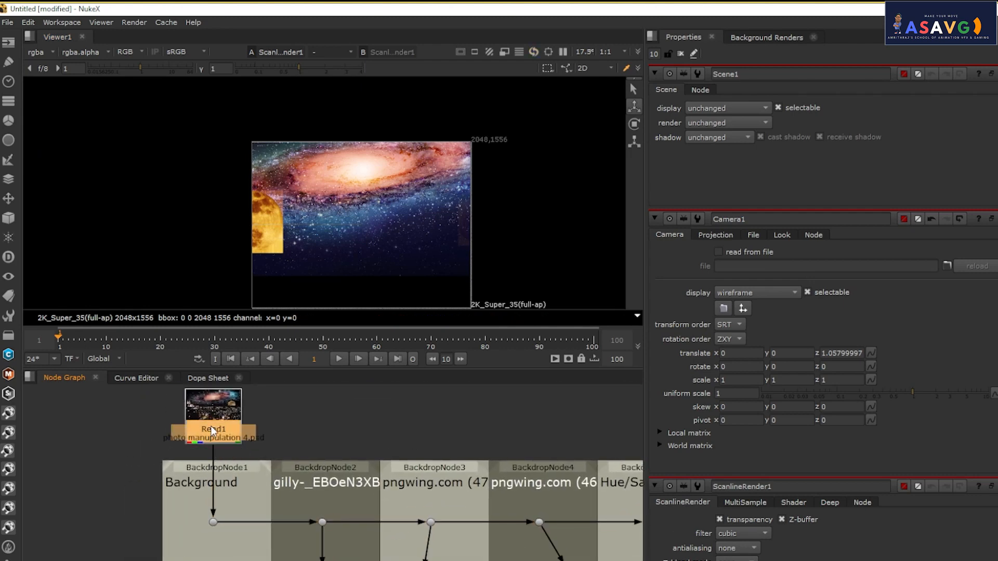
pyautogui.press('Tab')
pyautogui.write('REFO')
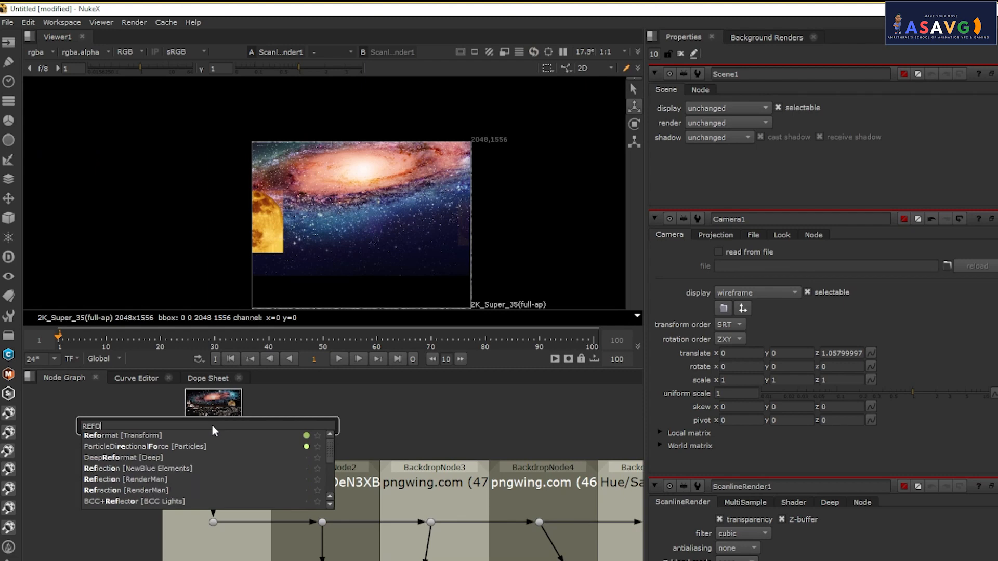
pyautogui.press('Return')
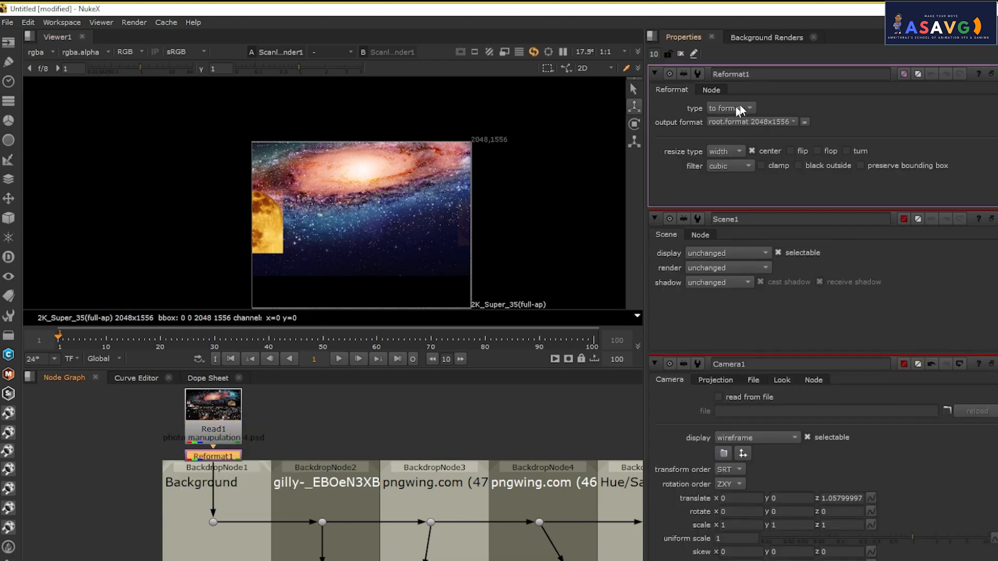
pyautogui.click(746, 123)
pyautogui.click(752, 214)
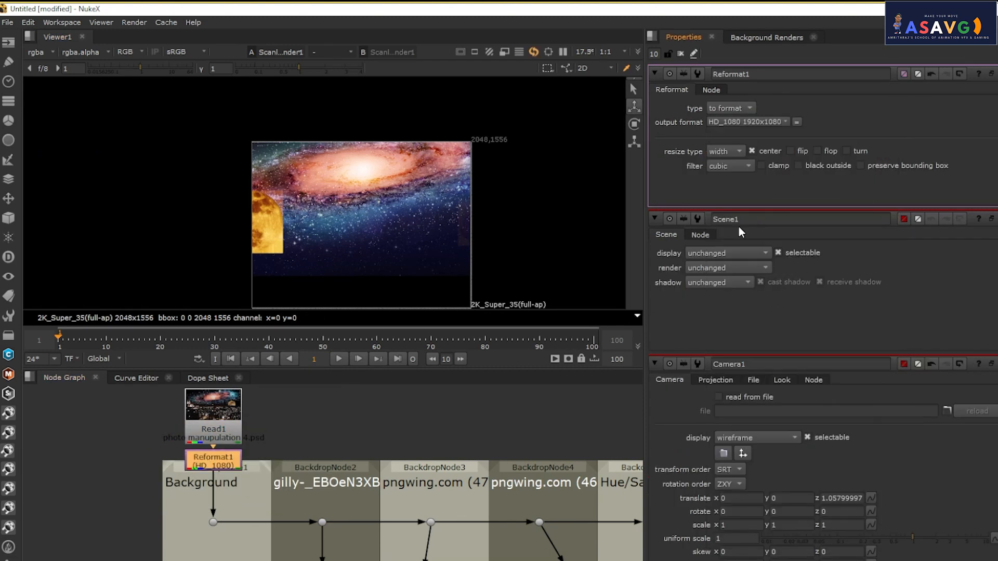
# - Open the ScanlineRender1 node's properties and show the scene in a full-size 3D view
pyautogui.scroll(-1, 466, 237)
pyautogui.moveTo(310, 466); pyautogui.dragTo(316, 378)
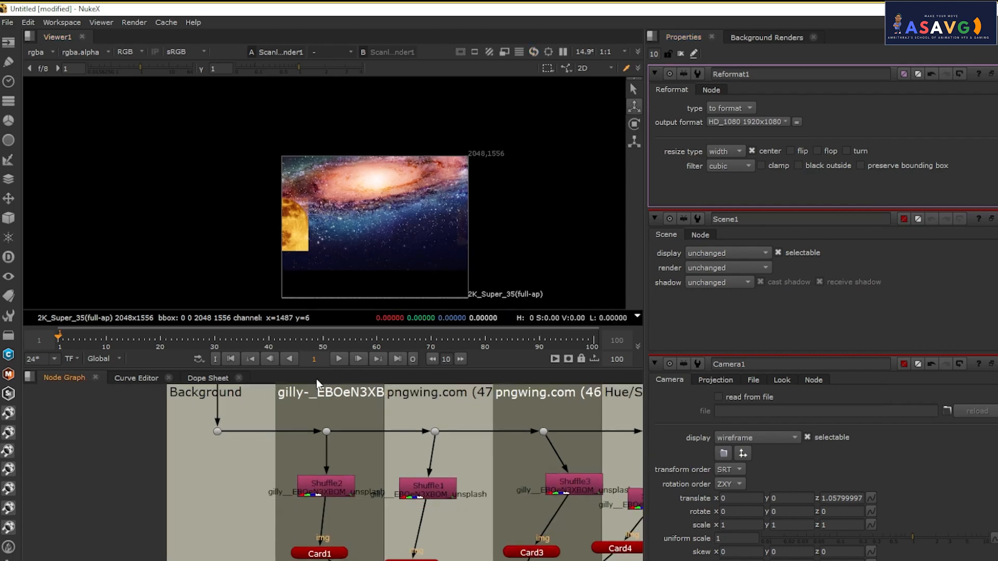
pyautogui.moveTo(392, 463); pyautogui.dragTo(381, 290)
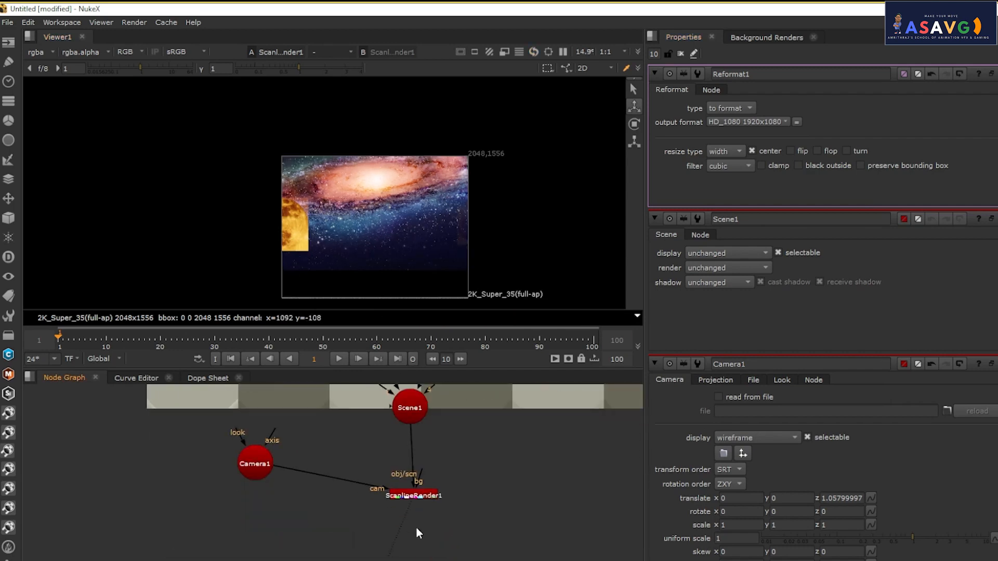
pyautogui.click(414, 496)
pyautogui.doubleClick(414, 495)
pyautogui.press('space')
pyautogui.press('Tab')
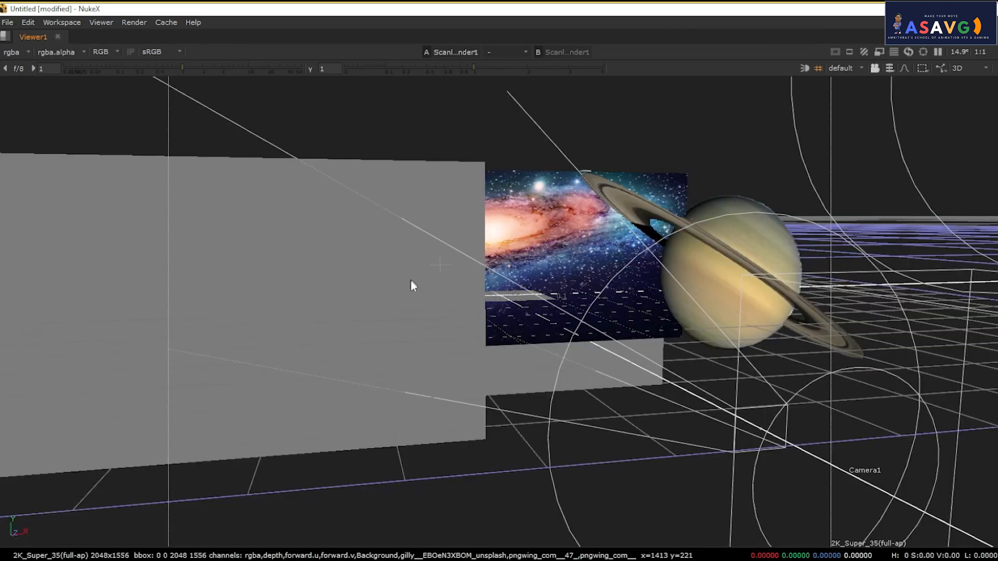
# - Select Camera1 in the 3D scene and raise it slightly along its Y axis
pyautogui.scroll(-3, 411, 278)
pyautogui.moveTo(397, 325); pyautogui.dragTo(672, 363)
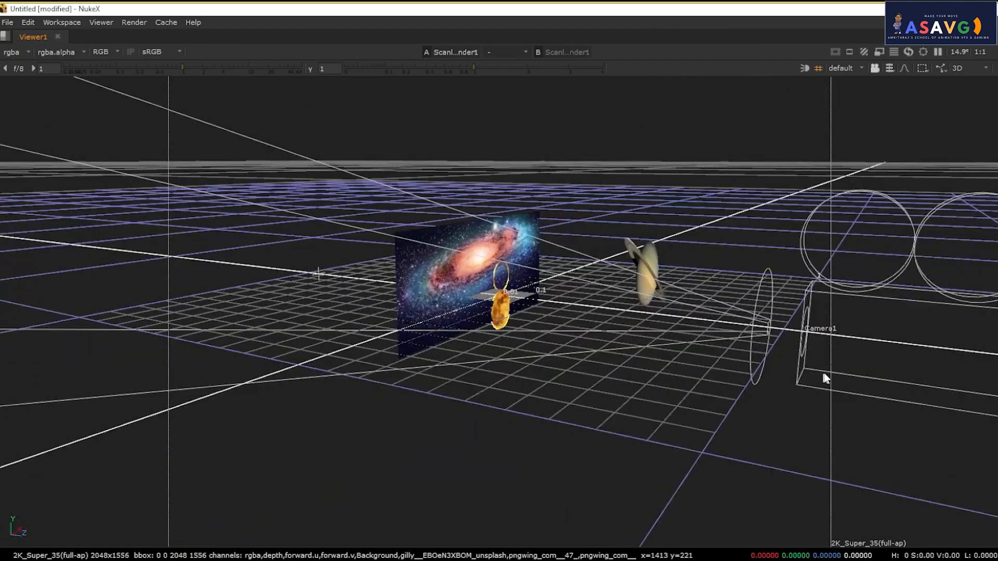
pyautogui.click(827, 395)
pyautogui.moveTo(840, 395); pyautogui.dragTo(258, 333)
pyautogui.moveTo(162, 304); pyautogui.dragTo(127, 296)
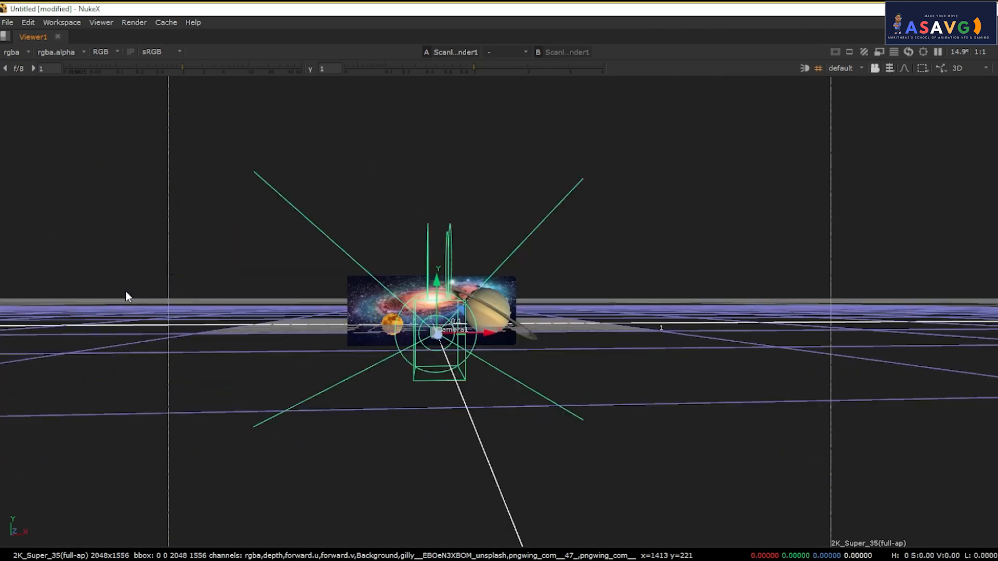
pyautogui.moveTo(439, 299); pyautogui.dragTo(438, 270)
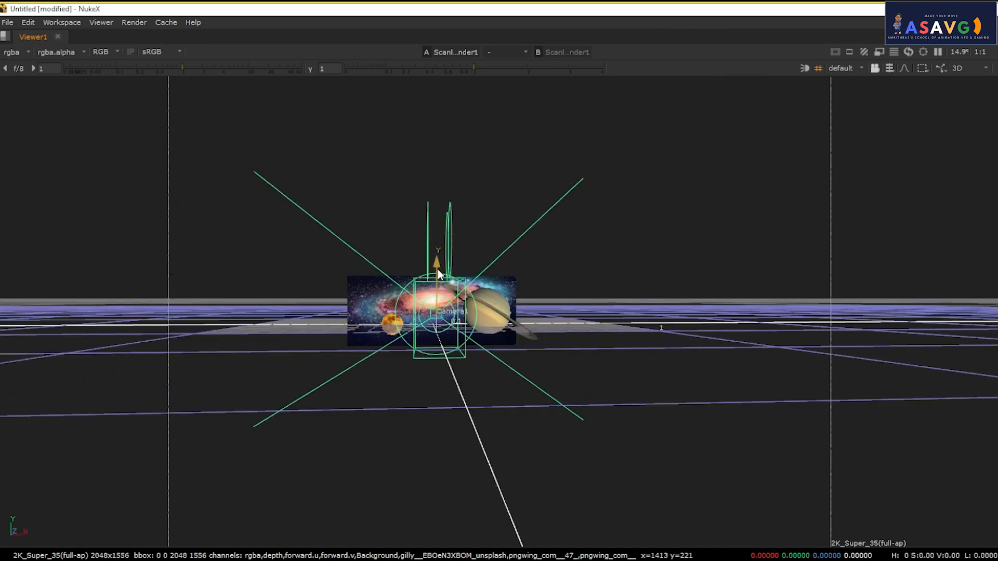
# - Push the galaxy card, Card4, back to about -0.642 in z and display the 2D render
pyautogui.moveTo(338, 356); pyautogui.dragTo(488, 370)
pyautogui.click(351, 308)
pyautogui.moveTo(308, 317)
pyautogui.mouseDown()
pyautogui.moveTo(394, 351)
pyautogui.moveTo(410, 369)
pyautogui.moveTo(388, 368)
pyautogui.moveTo(435, 370)
pyautogui.moveTo(354, 328)
pyautogui.moveTo(299, 314)
pyautogui.mouseUp()
pyautogui.click(342, 310)
pyautogui.press('Tab')
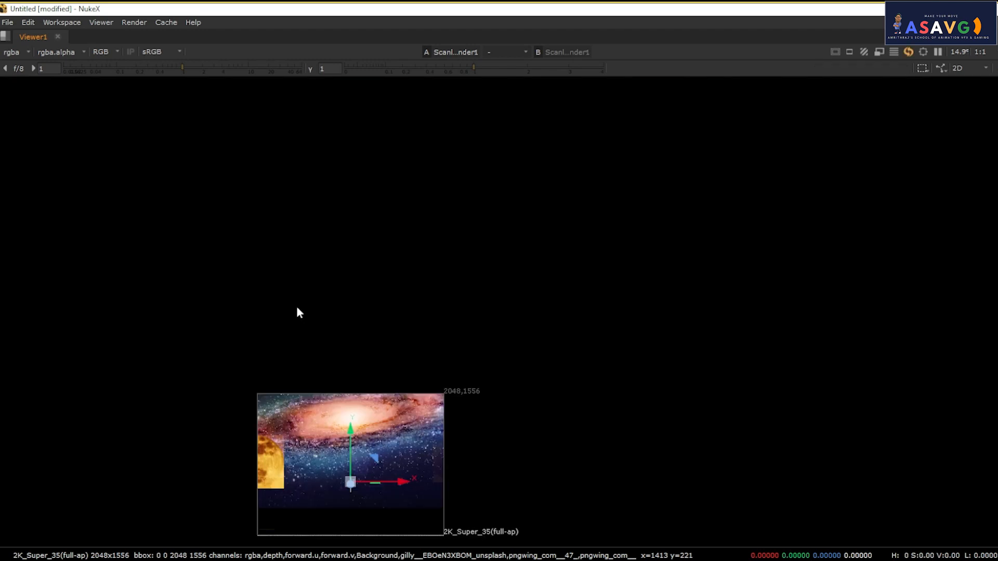
# - Set Card4's uniform scale to 1.5 and adjust its vertical position to about 0.038 in y
pyautogui.moveTo(351, 430); pyautogui.dragTo(352, 403)
pyautogui.press('space')
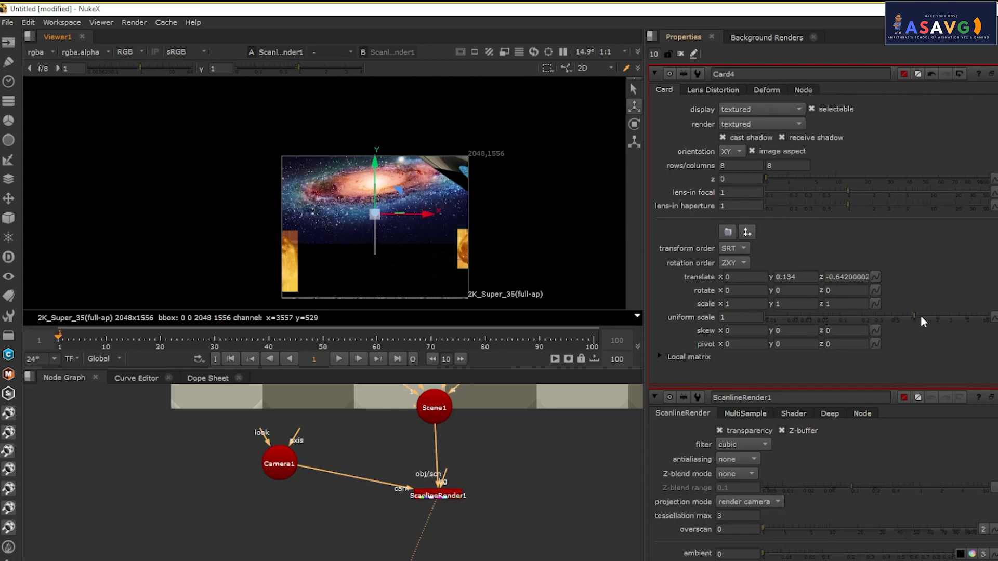
pyautogui.moveTo(920, 316); pyautogui.dragTo(928, 315)
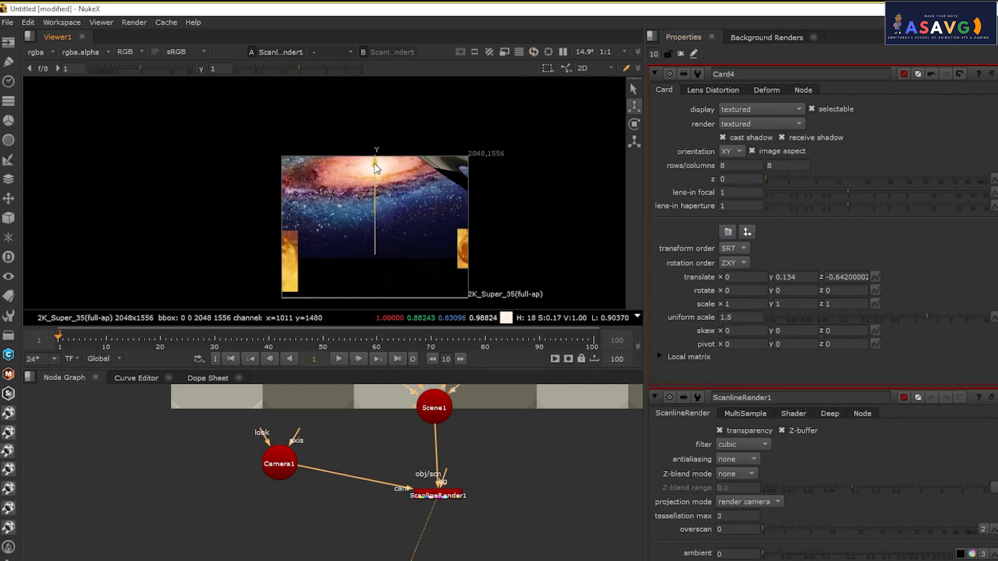
pyautogui.moveTo(375, 165); pyautogui.dragTo(375, 185)
# - Set the full size format in the Project Settings to HD_1080 1920x1080
pyautogui.moveTo(422, 444); pyautogui.dragTo(449, 528)
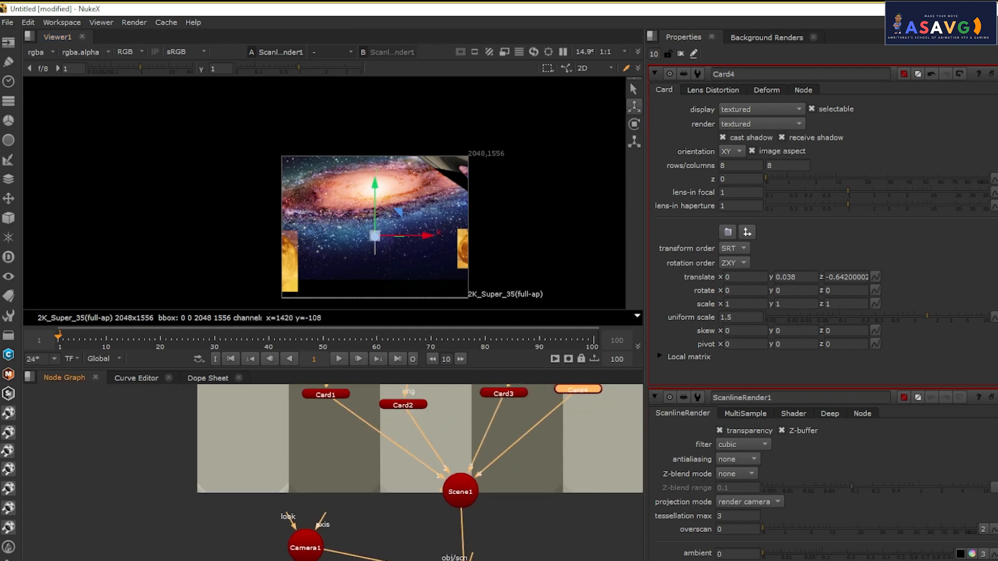
pyautogui.moveTo(407, 392); pyautogui.dragTo(461, 554)
pyautogui.doubleClick(301, 448)
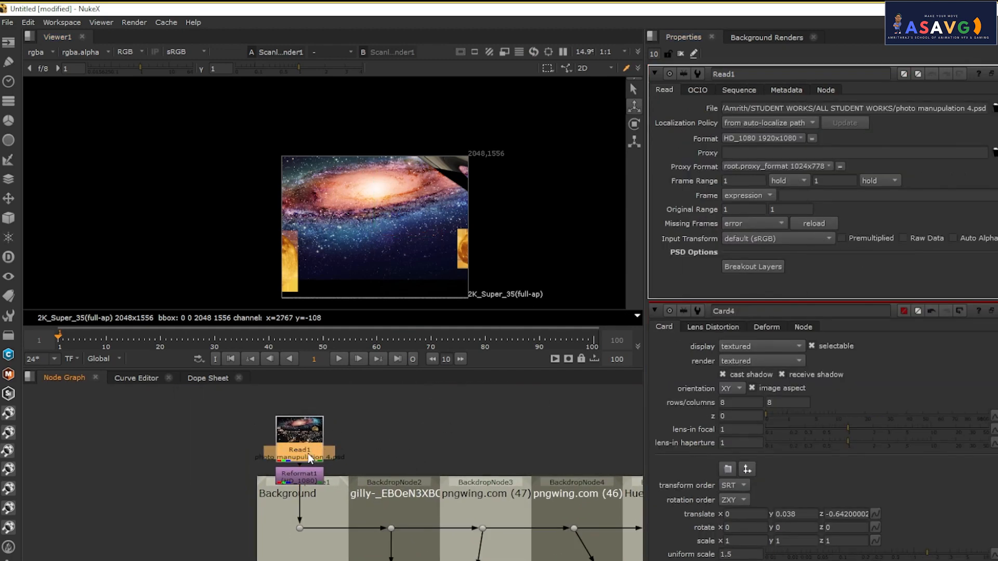
pyautogui.press('s')
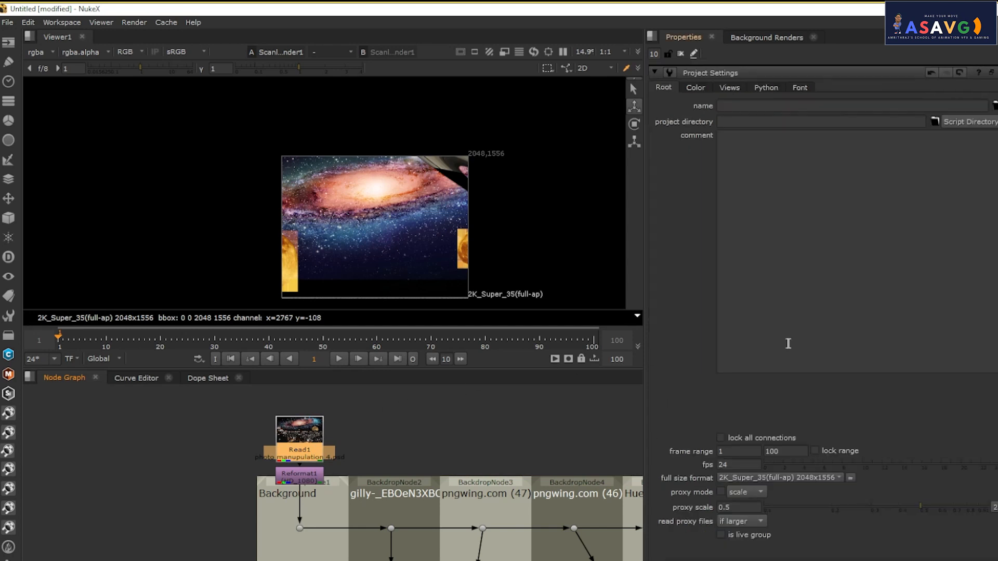
pyautogui.click(802, 479)
pyautogui.click(798, 443)
pyautogui.click(790, 480)
pyautogui.click(793, 480)
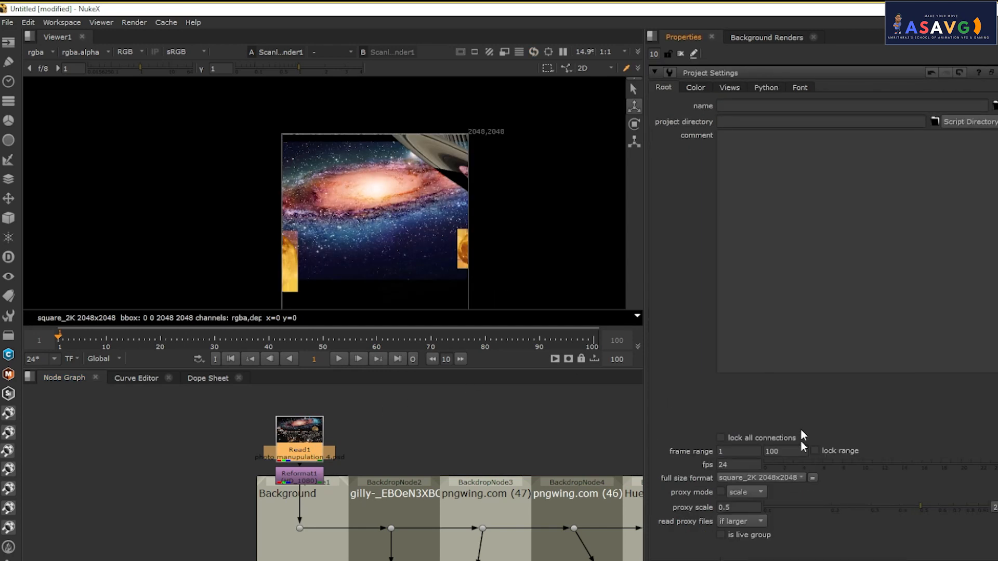
pyautogui.click(793, 479)
pyautogui.click(763, 315)
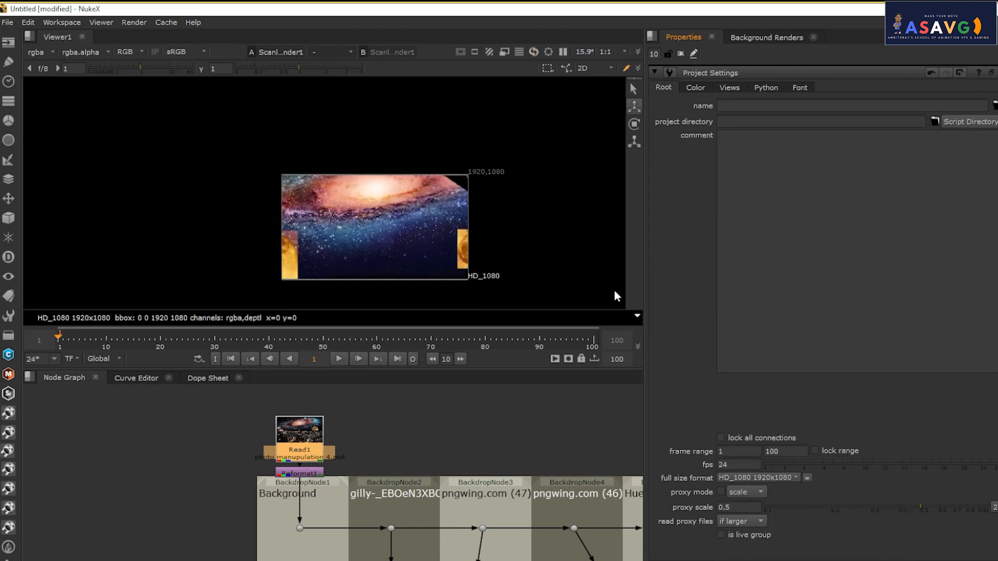
# - Inspect the card layout in 3D and review the Viewer1, Read1 and Project Settings properties
pyautogui.press('Tab')
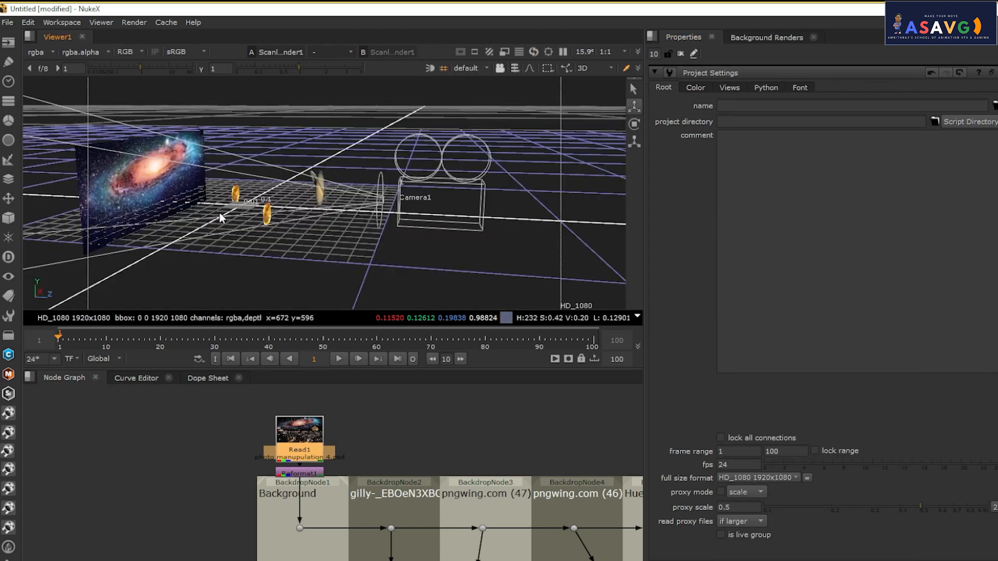
pyautogui.click(158, 205)
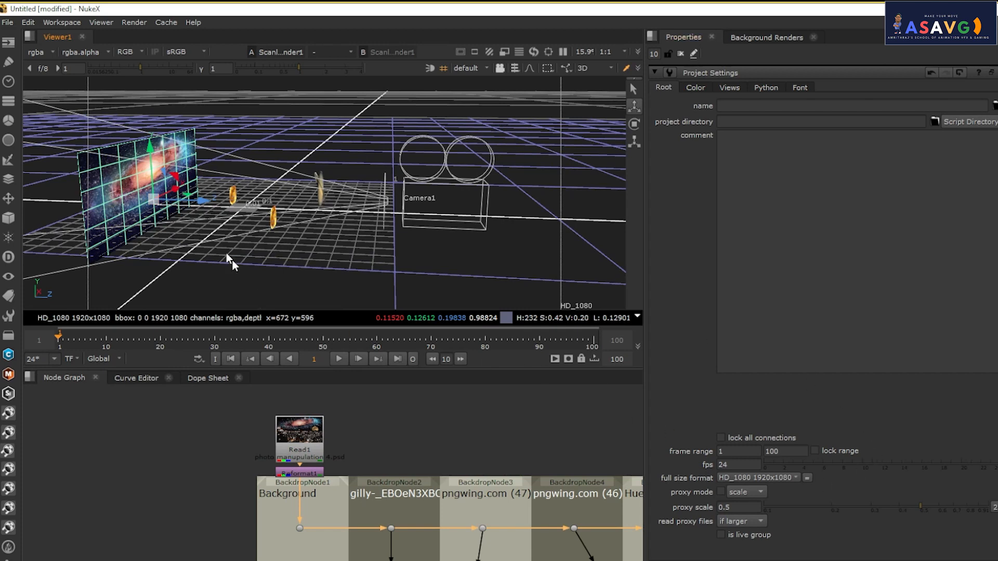
pyautogui.press('s')
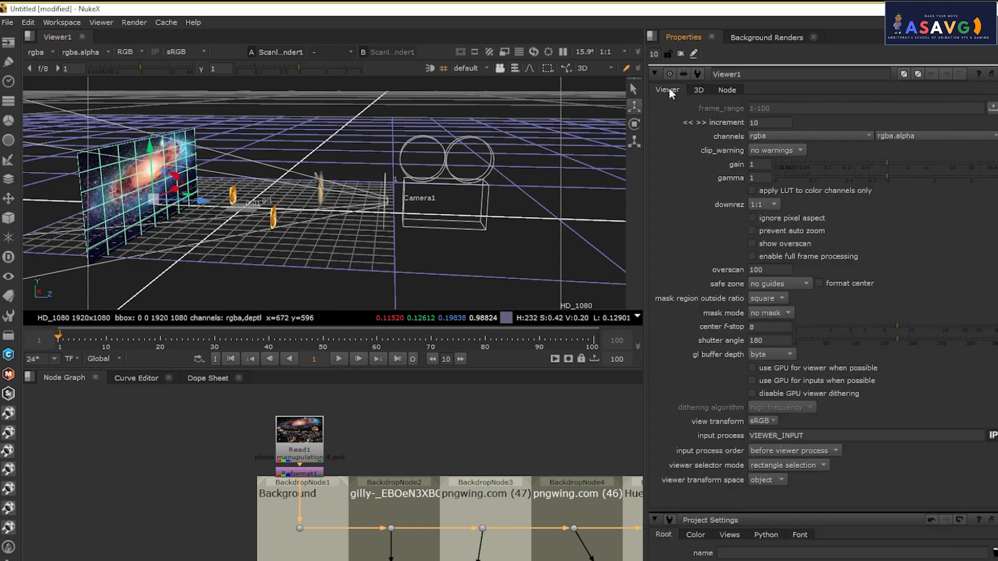
pyautogui.doubleClick(318, 436)
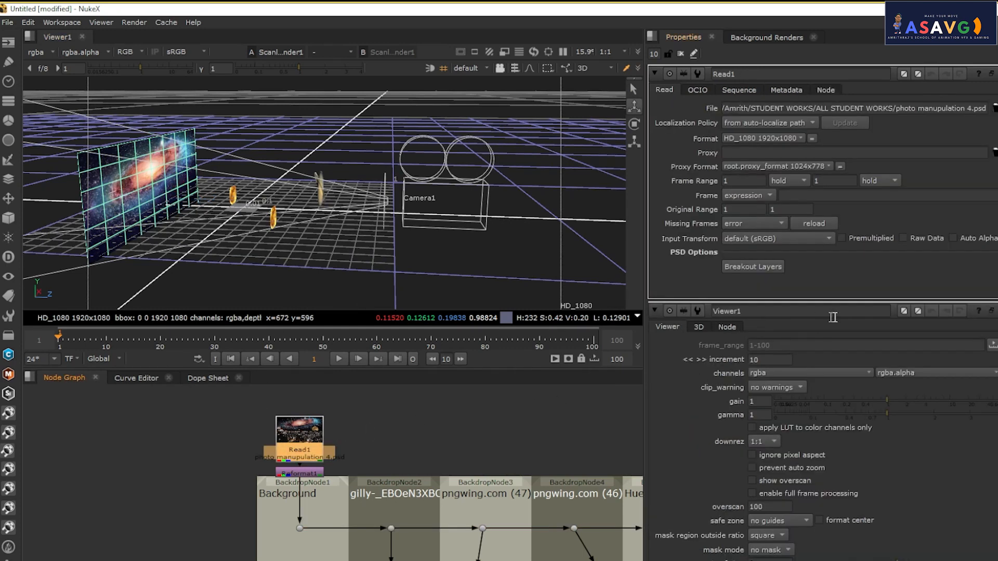
pyautogui.press('s')
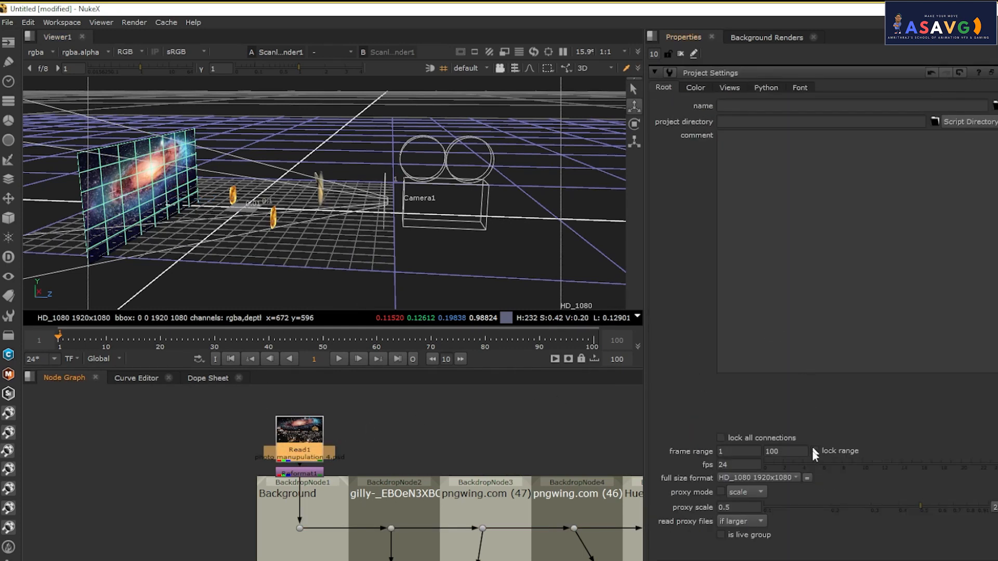
# - Set Card4's uniform scale to 1 and check the render in the 2D view
pyautogui.click(141, 191)
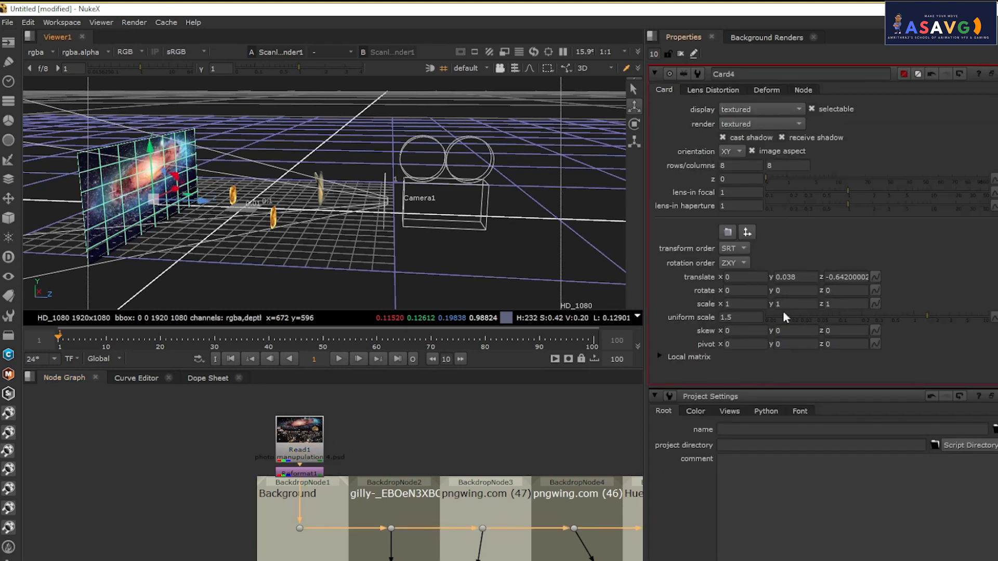
pyautogui.click(740, 317)
pyautogui.write('1')
pyautogui.press('Return')
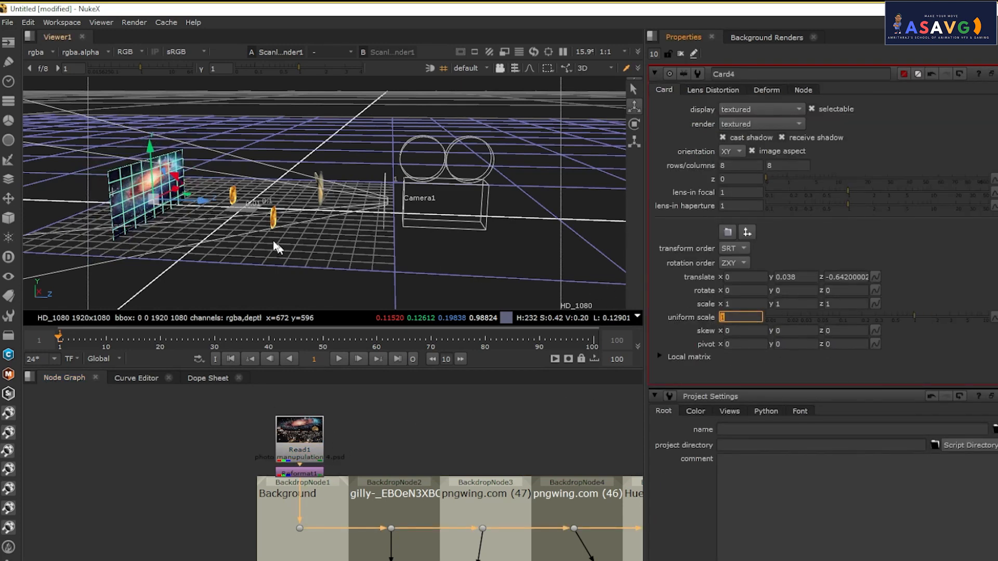
pyautogui.moveTo(278, 248); pyautogui.dragTo(98, 216)
pyautogui.press('Tab')
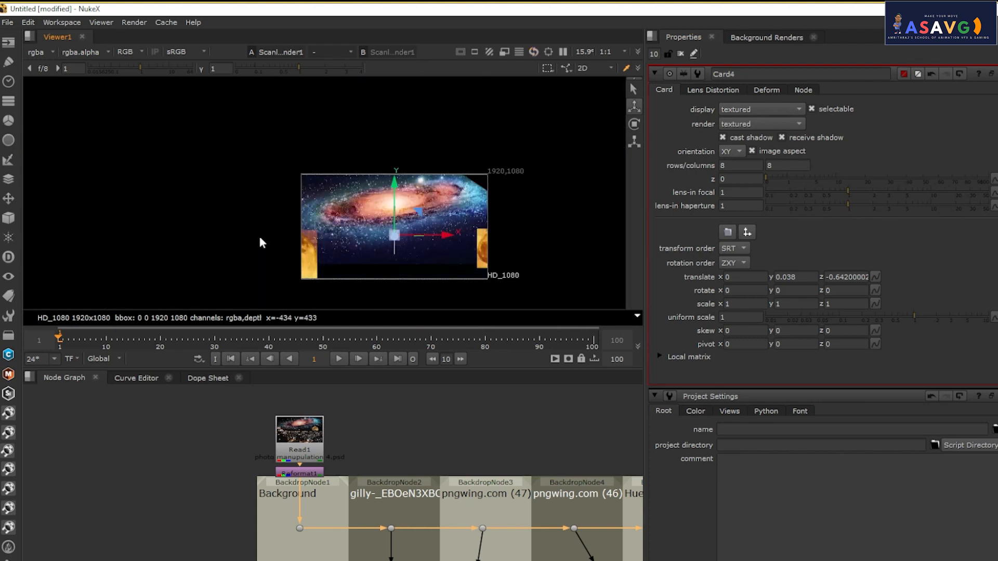
# - Move the galaxy card, Card4, to about 0.128 in x and 0.082 in y
pyautogui.moveTo(439, 237); pyautogui.dragTo(466, 237)
pyautogui.moveTo(414, 209); pyautogui.dragTo(414, 198)
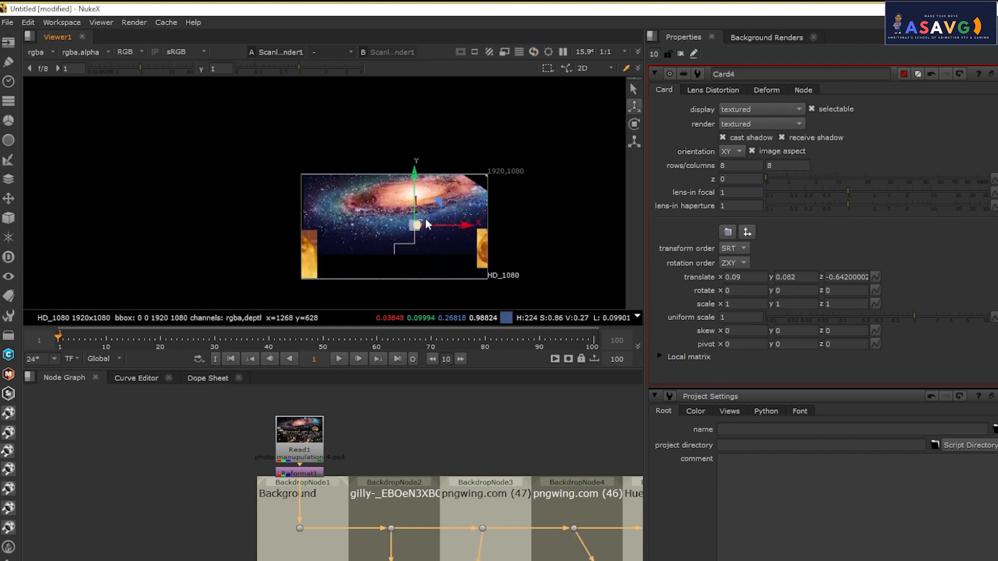
pyautogui.moveTo(449, 229); pyautogui.dragTo(467, 226)
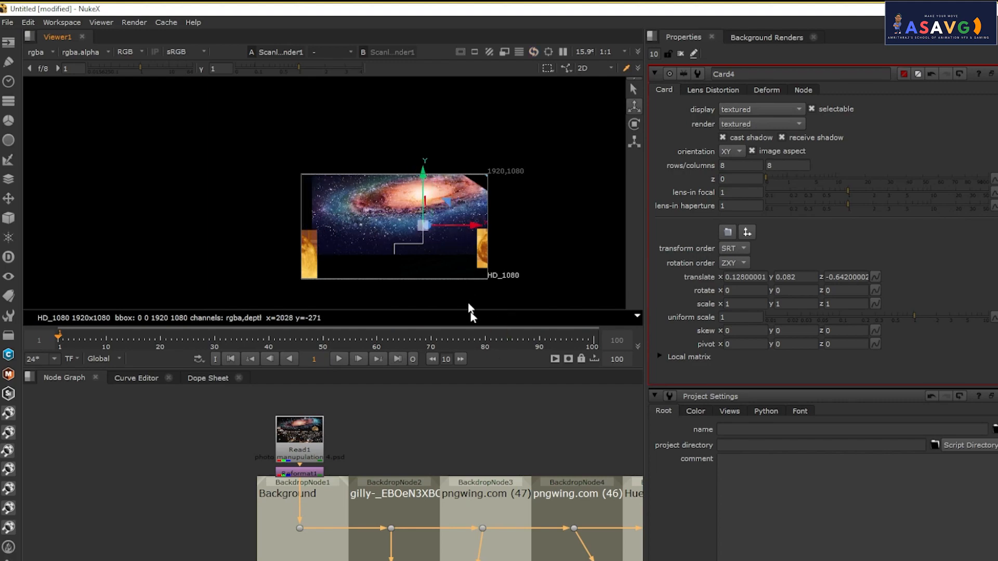
# - Push the moon card, Card3, back in z from the camera and shift it slightly along positive x
pyautogui.press('space')
pyautogui.press('Tab')
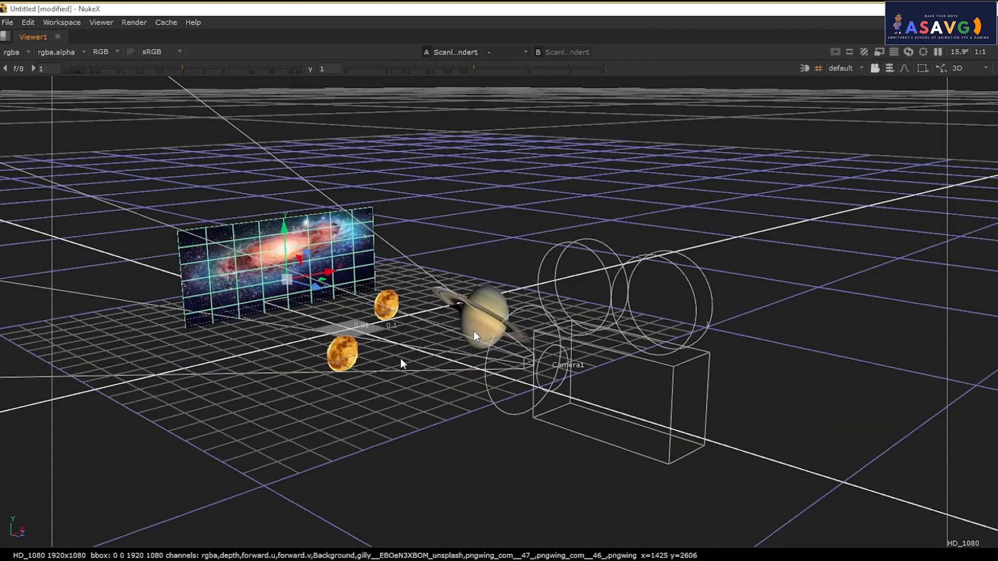
pyautogui.moveTo(473, 331); pyautogui.dragTo(391, 368)
pyautogui.moveTo(356, 320); pyautogui.dragTo(368, 326)
pyautogui.click(368, 326)
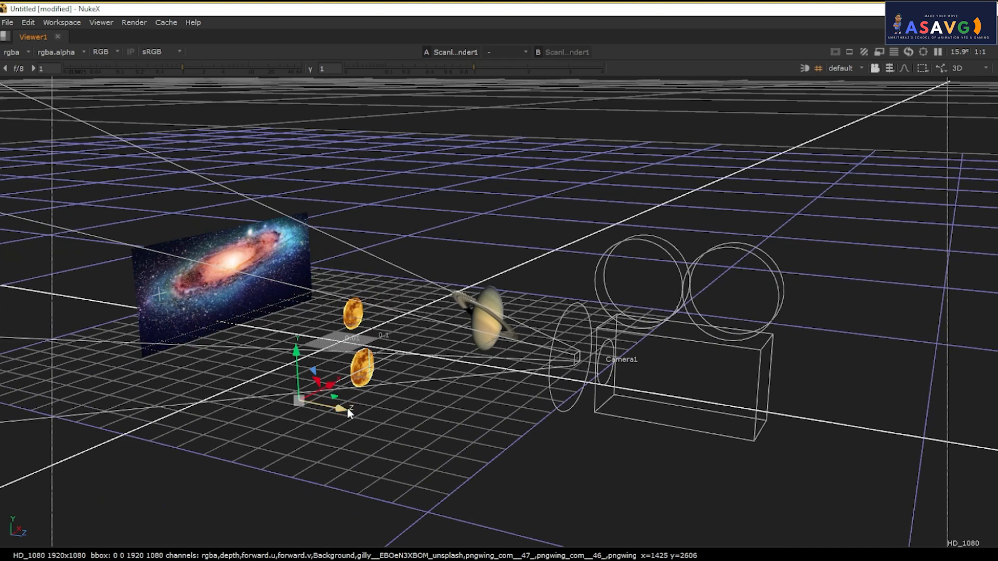
pyautogui.moveTo(339, 410); pyautogui.dragTo(185, 357)
pyautogui.press('Tab')
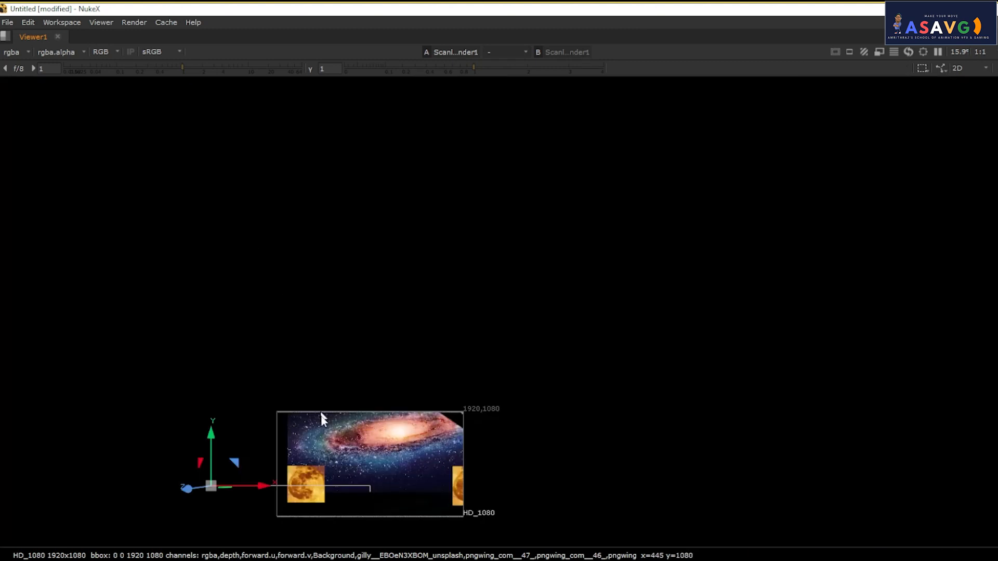
pyautogui.press('space')
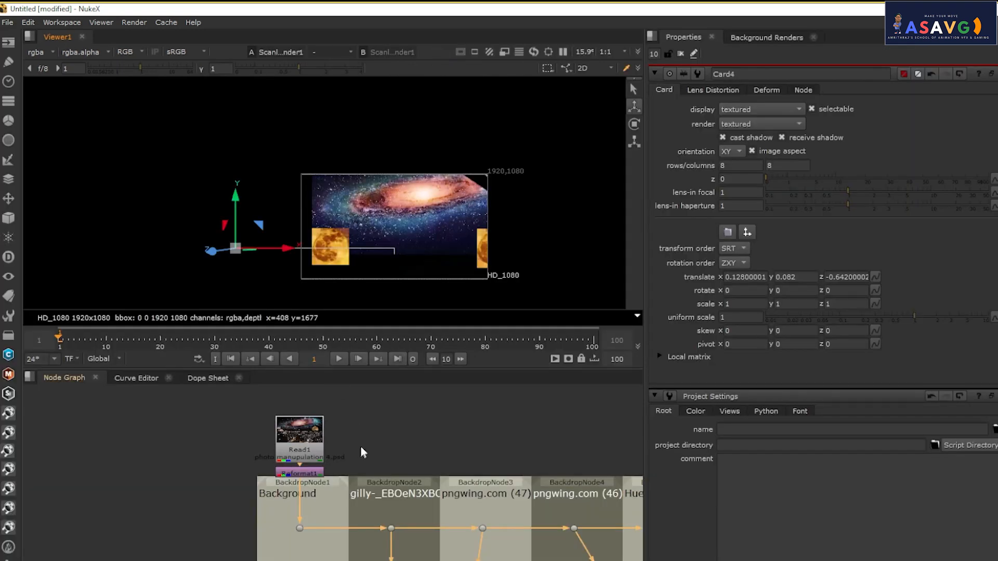
pyautogui.moveTo(362, 451); pyautogui.dragTo(368, 369)
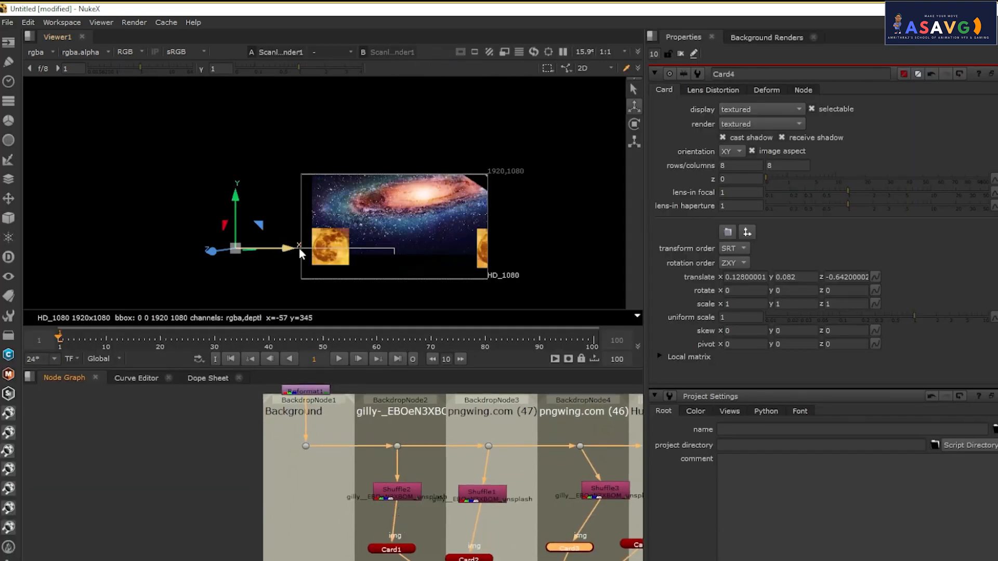
pyautogui.moveTo(273, 247); pyautogui.dragTo(298, 248)
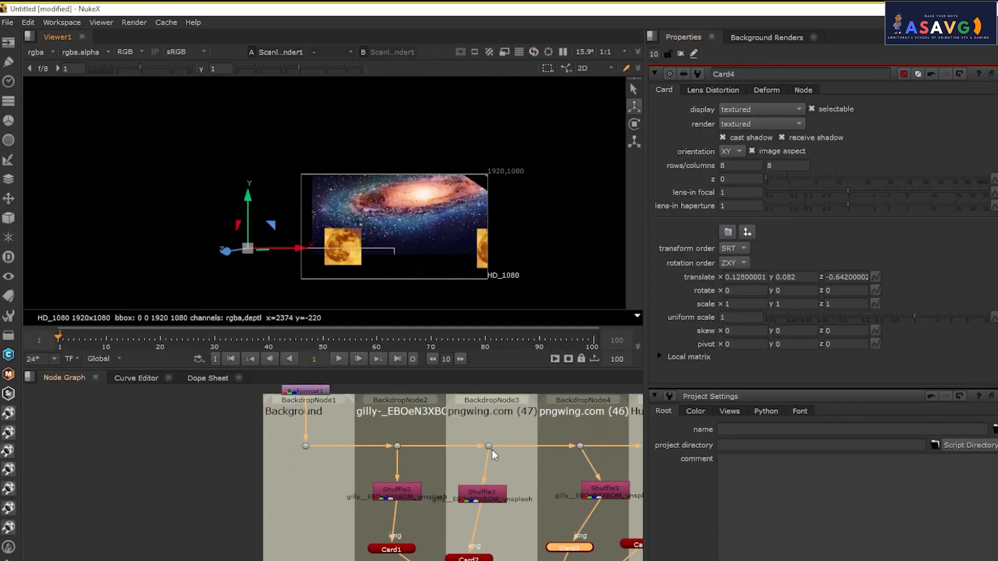
# - Add a Premult node between Shuffle3 and Card3
pyautogui.moveTo(555, 491); pyautogui.dragTo(430, 492)
pyautogui.click(488, 495)
pyautogui.press('Tab')
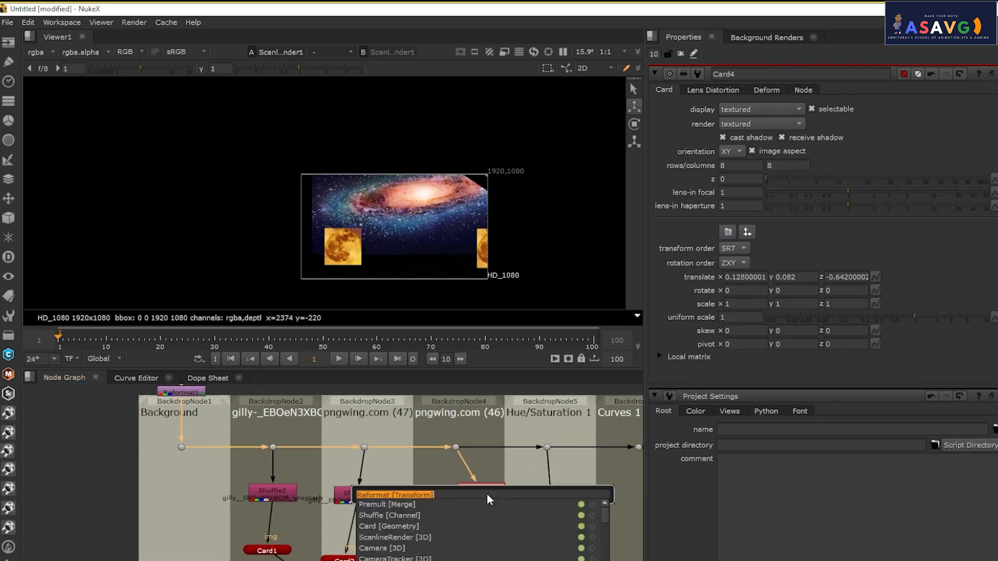
pyautogui.write('PRE')
pyautogui.click(425, 502)
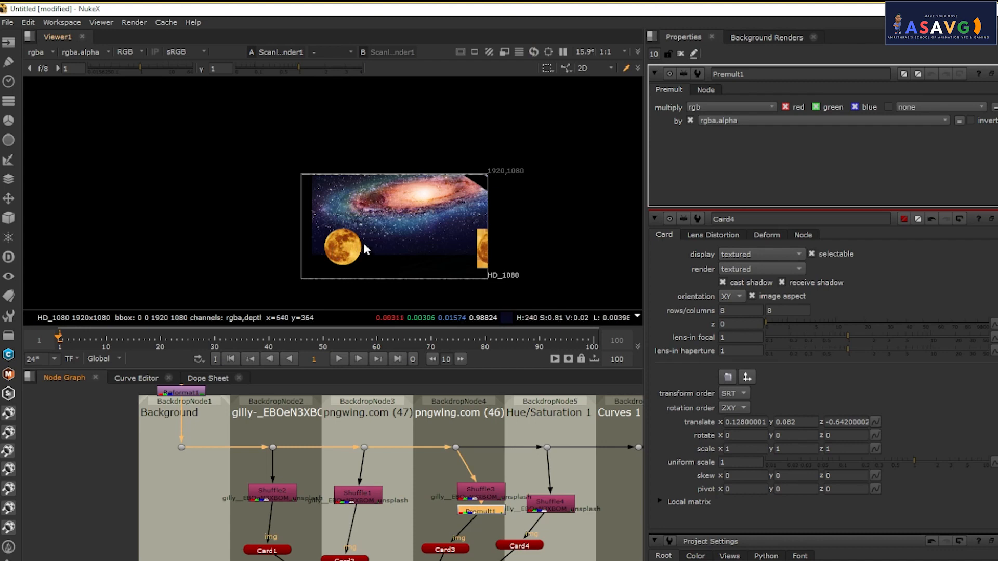
# - Try a Premult node between Shuffle4 and Card4, delete it and reselect Shuffle4
pyautogui.moveTo(539, 514); pyautogui.dragTo(425, 500)
pyautogui.click(433, 495)
pyautogui.press('Tab')
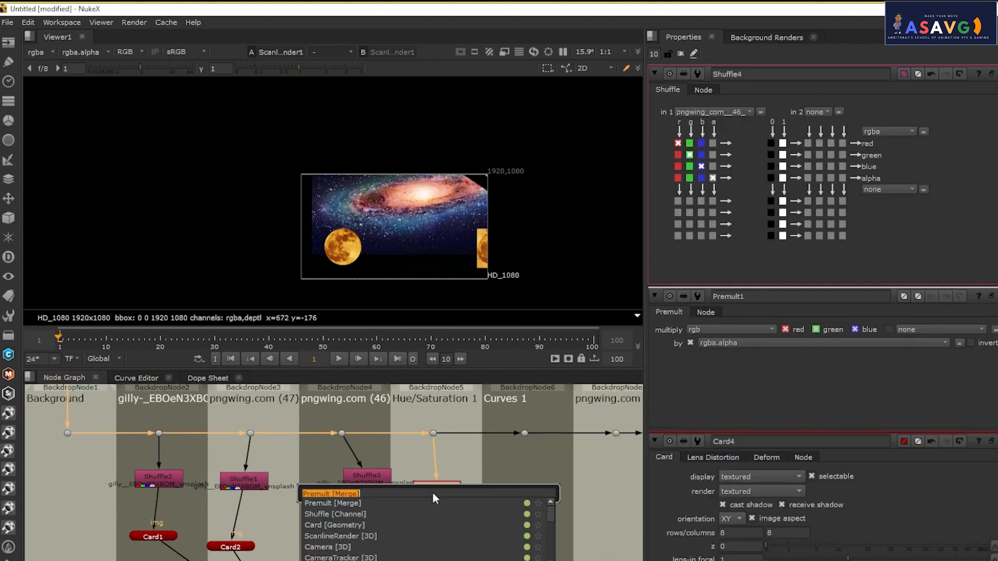
pyautogui.write('PRE')
pyautogui.click(367, 503)
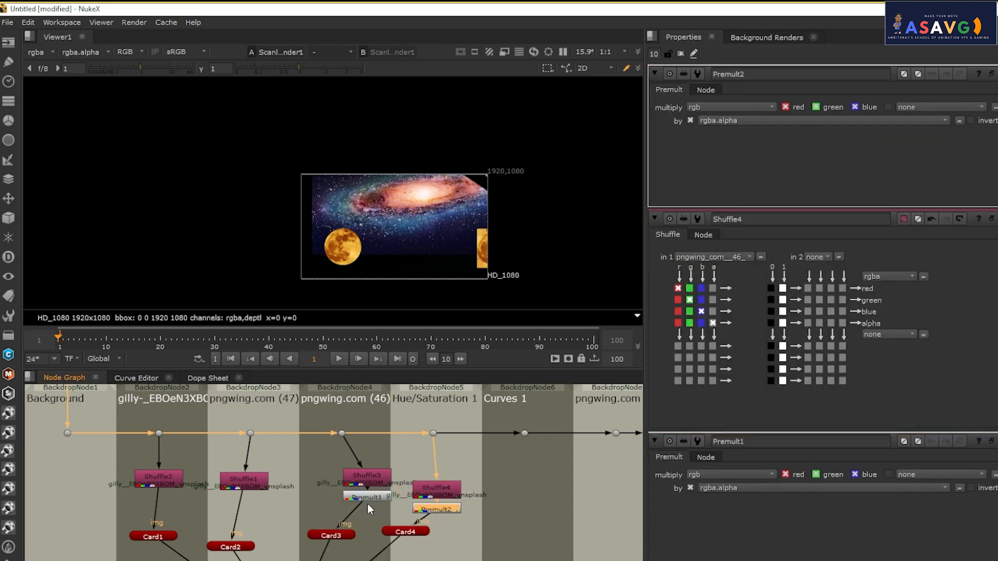
pyautogui.press('Delete')
pyautogui.click(441, 490)
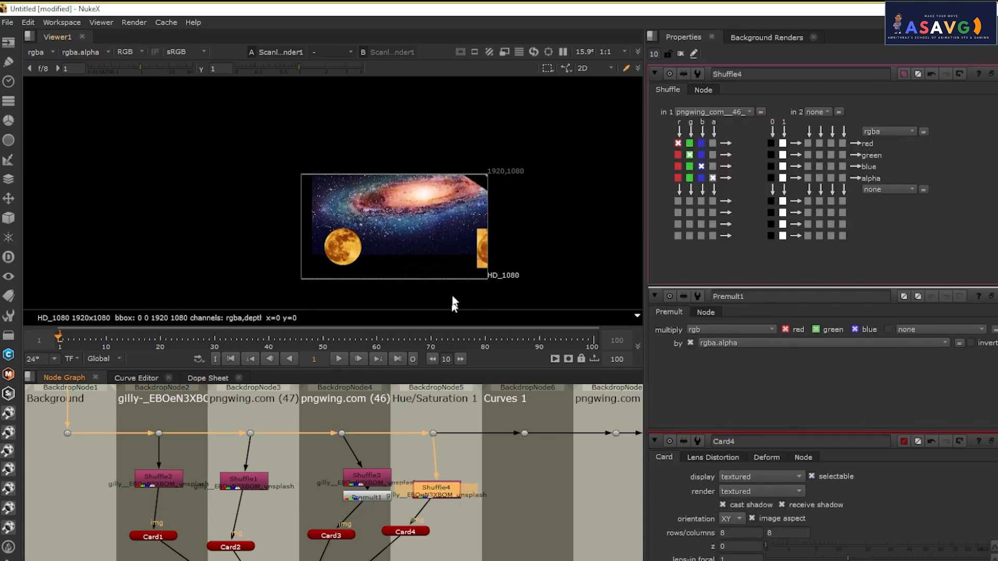
# - Shift the moon card, Card1, to about 0.055 in x and open the Shuffle4 and Shuffle1 channel settings
pyautogui.press('space')
pyautogui.press('Tab')
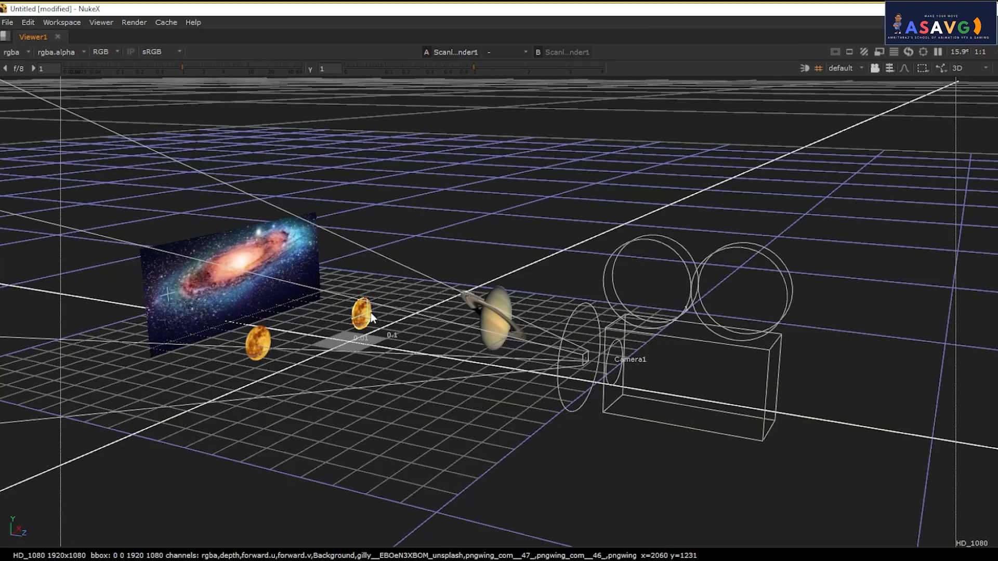
pyautogui.press('space')
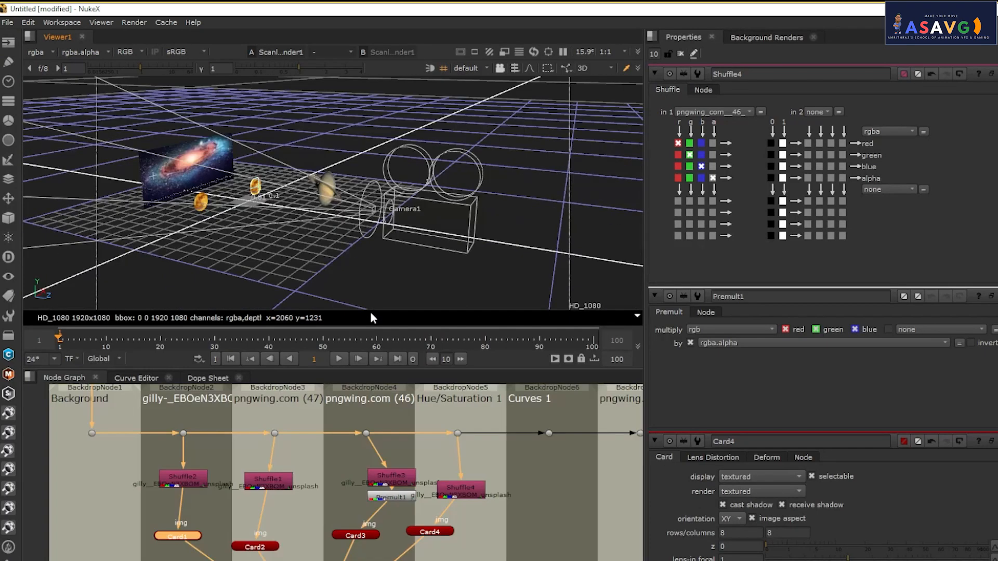
pyautogui.click(256, 194)
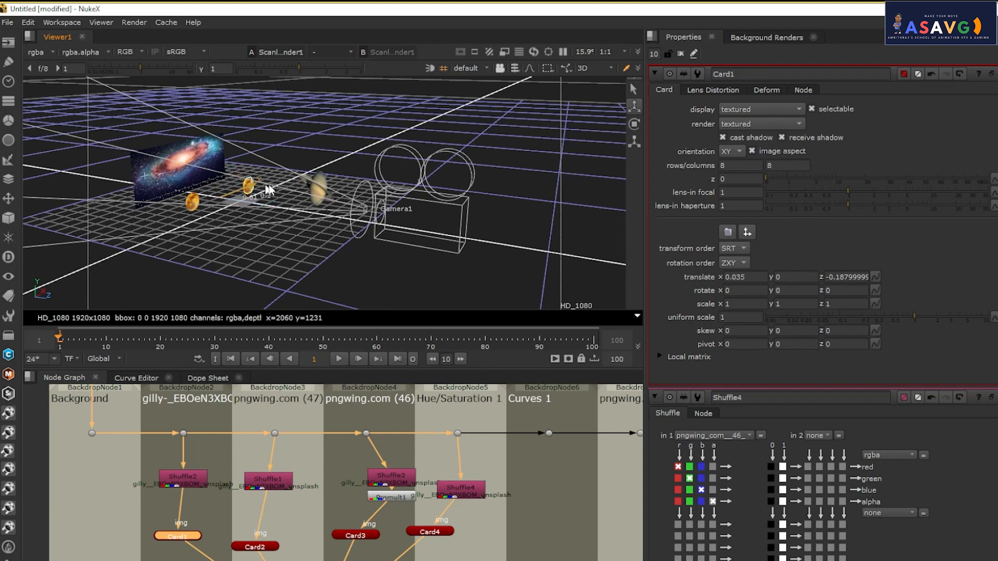
pyautogui.scroll(-2, 538, 512)
pyautogui.click(481, 494)
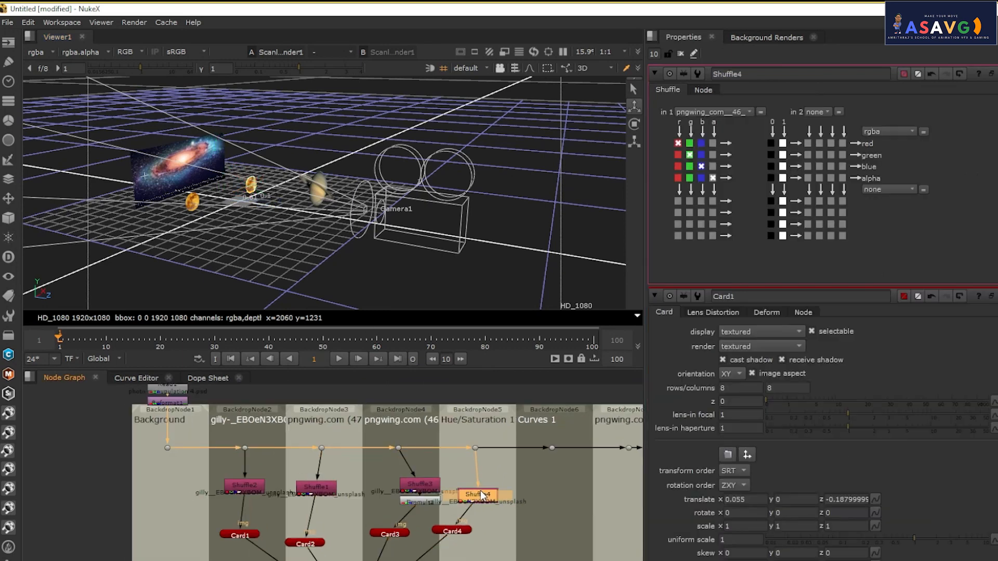
pyautogui.click(316, 489)
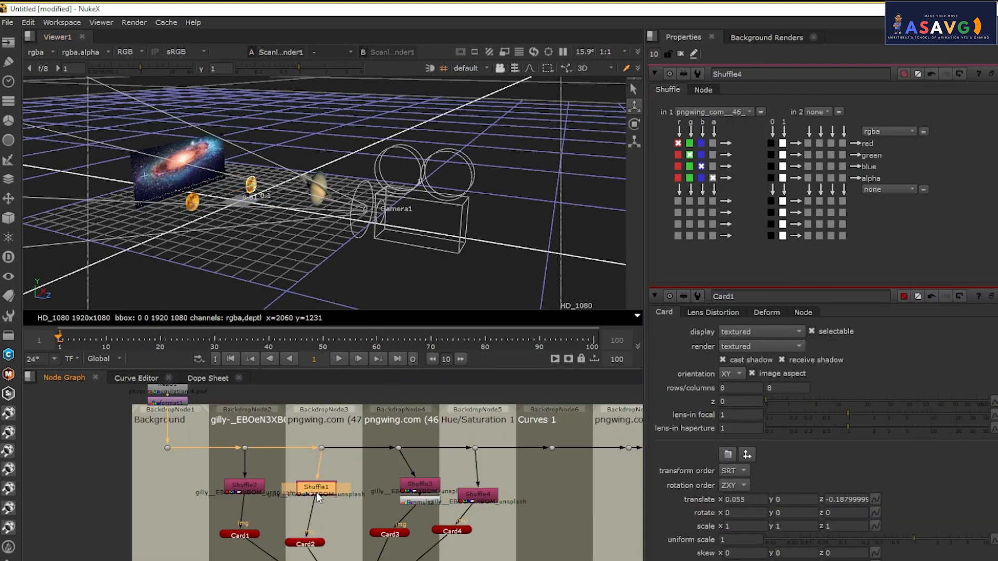
pyautogui.click(247, 196)
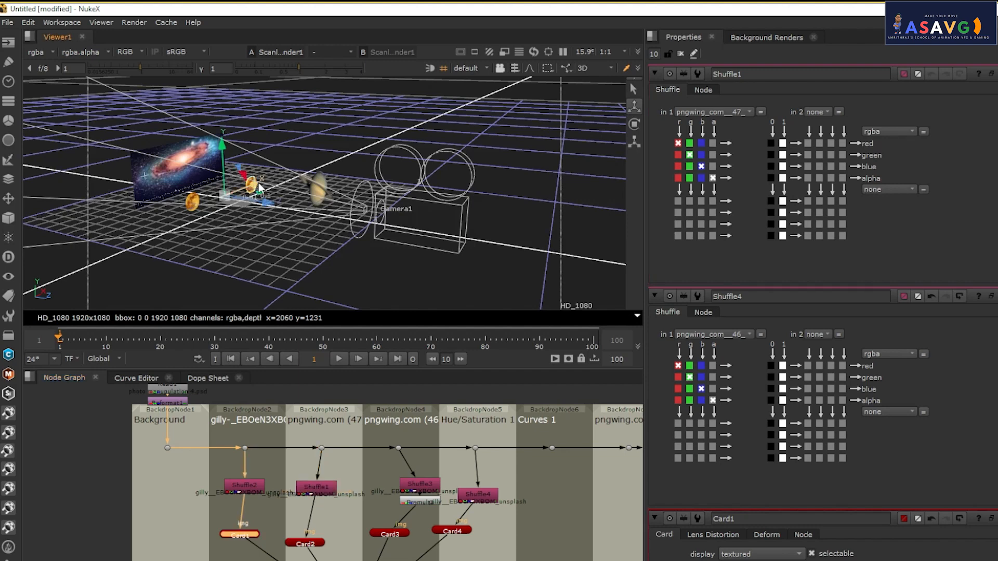
pyautogui.moveTo(259, 184)
pyautogui.mouseDown()
pyautogui.moveTo(242, 189)
pyautogui.moveTo(273, 186)
pyautogui.moveTo(256, 193)
pyautogui.mouseUp()
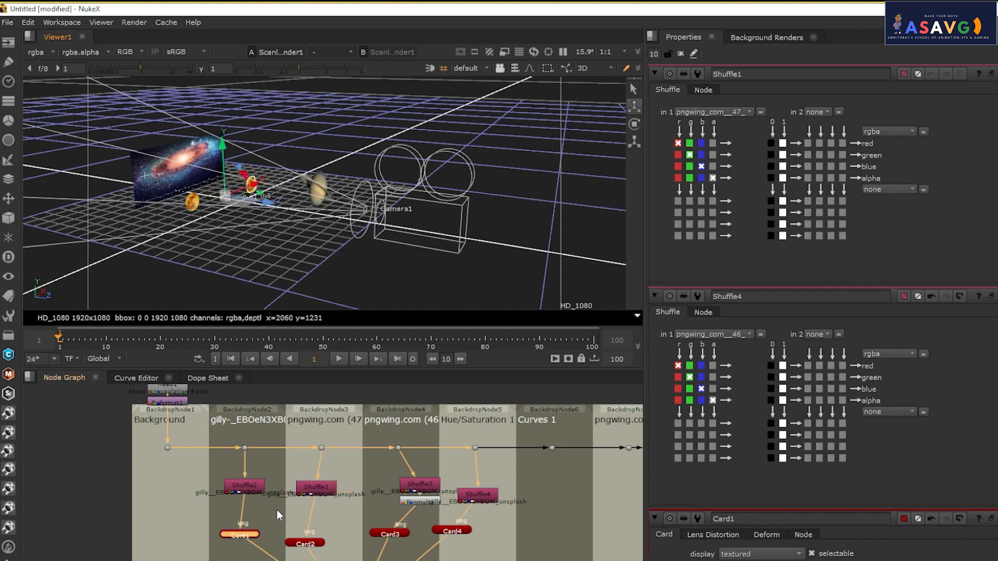
# - Add a Premult node between Shuffle2 and Card1
pyautogui.click(249, 488)
pyautogui.press('Tab')
pyautogui.write('PRE')
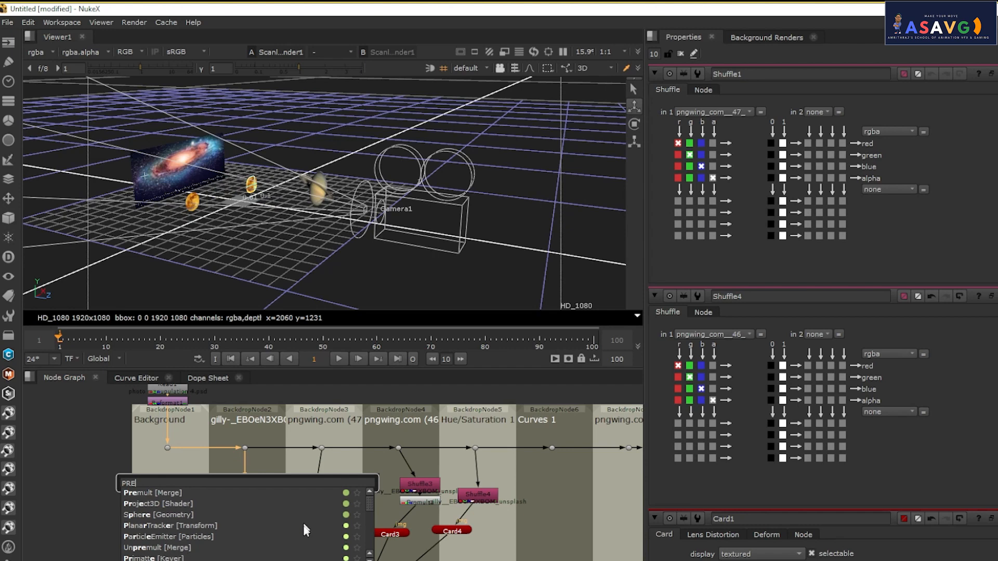
pyautogui.click(158, 493)
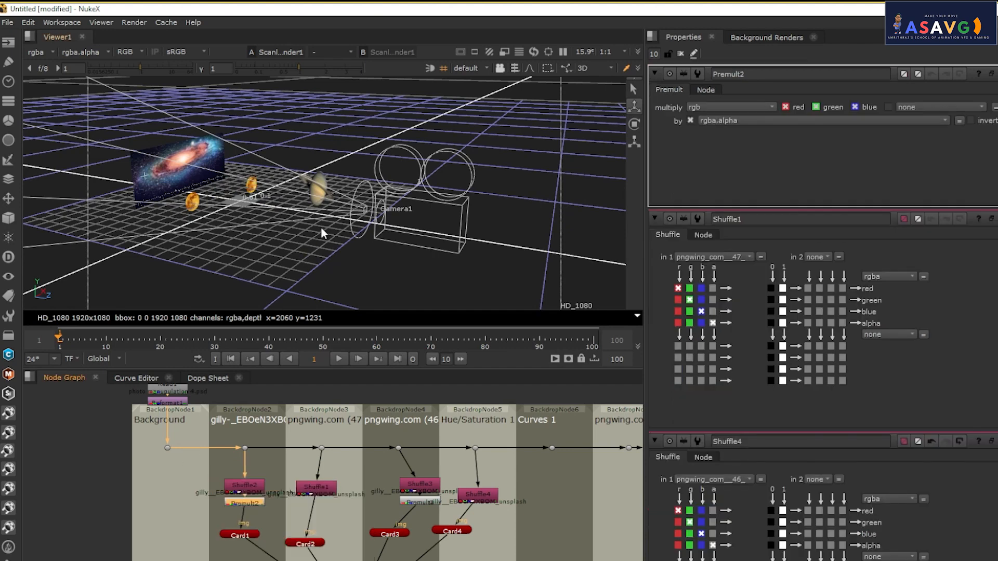
# - Move the moon card, Card1, to about -0.112 in x and forward to about 0.056 in z
pyautogui.press('Tab')
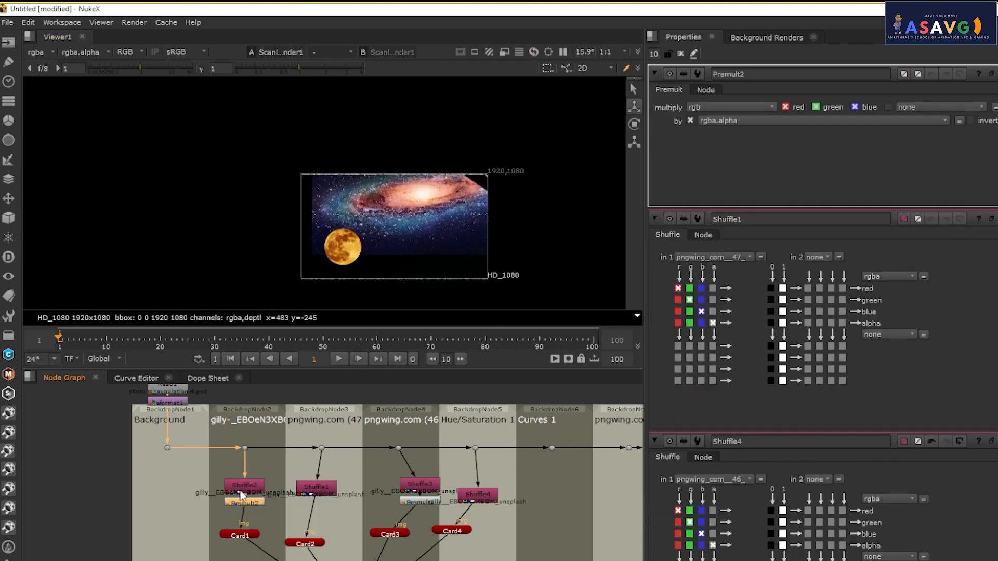
pyautogui.doubleClick(242, 536)
pyautogui.moveTo(463, 249); pyautogui.dragTo(410, 248)
pyautogui.press('space')
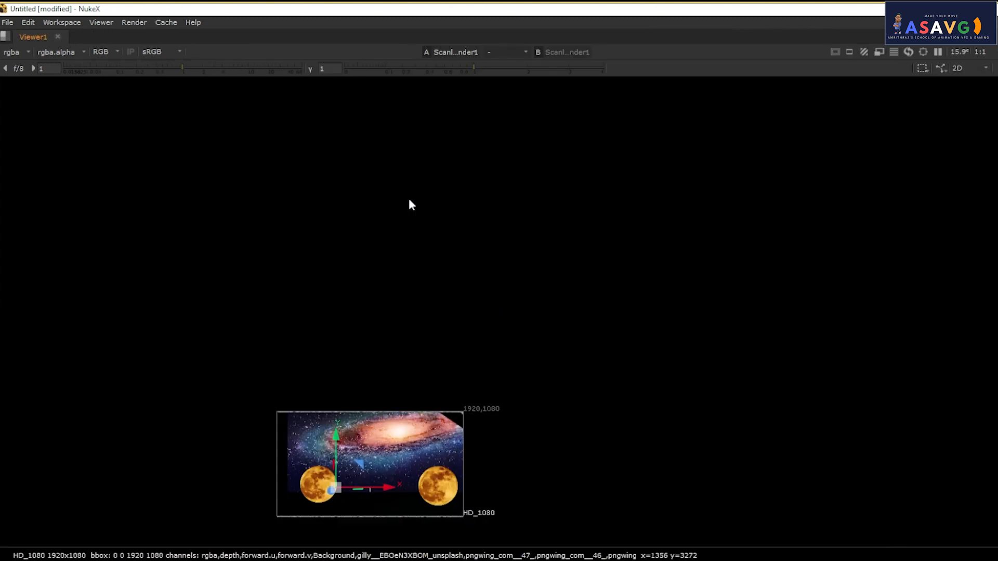
pyautogui.press('Tab')
pyautogui.moveTo(323, 357); pyautogui.dragTo(380, 366)
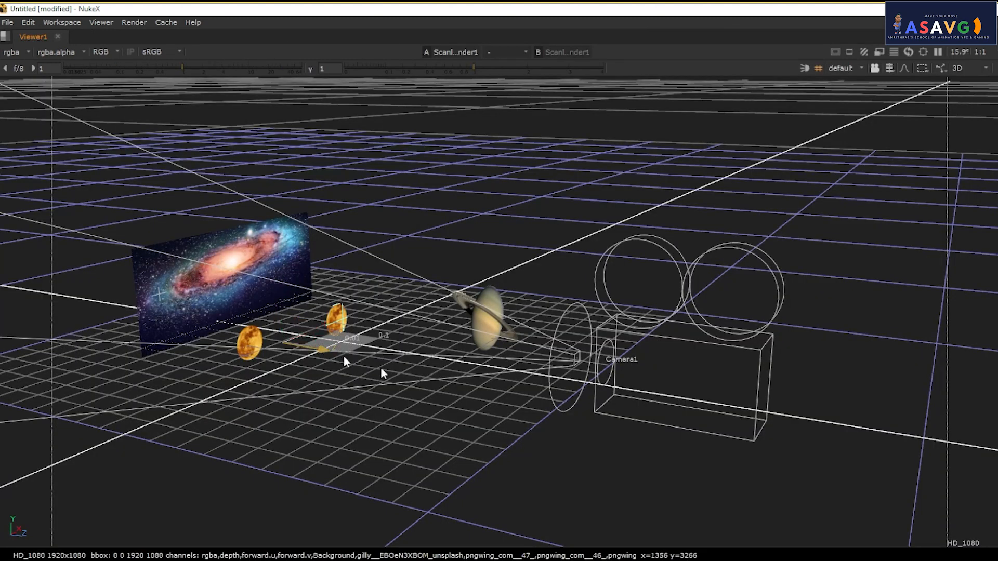
# - Push the Saturn card, Card2, back from the camera to about -0.442 in z
pyautogui.click(477, 337)
pyautogui.click(487, 308)
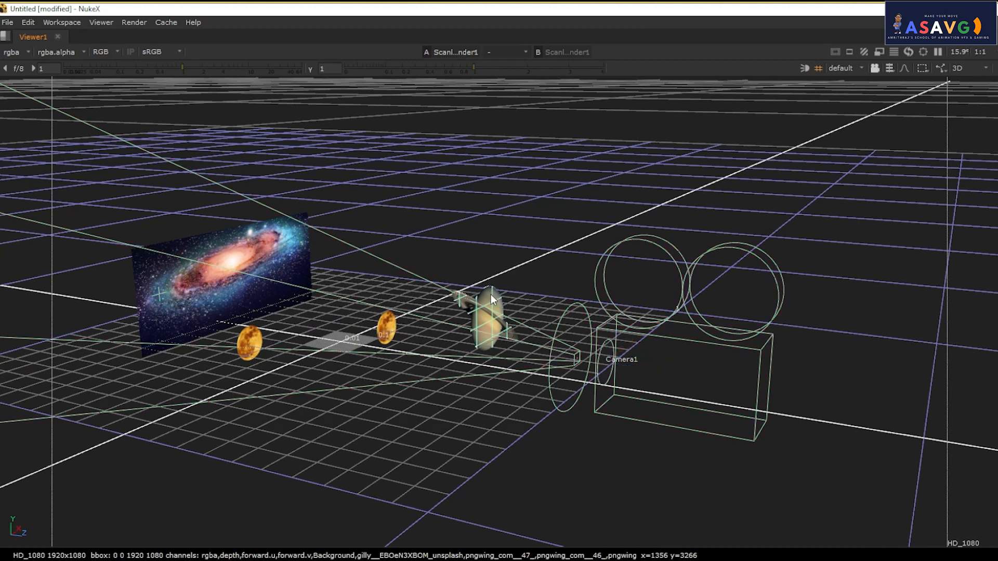
pyautogui.moveTo(505, 361); pyautogui.dragTo(436, 348)
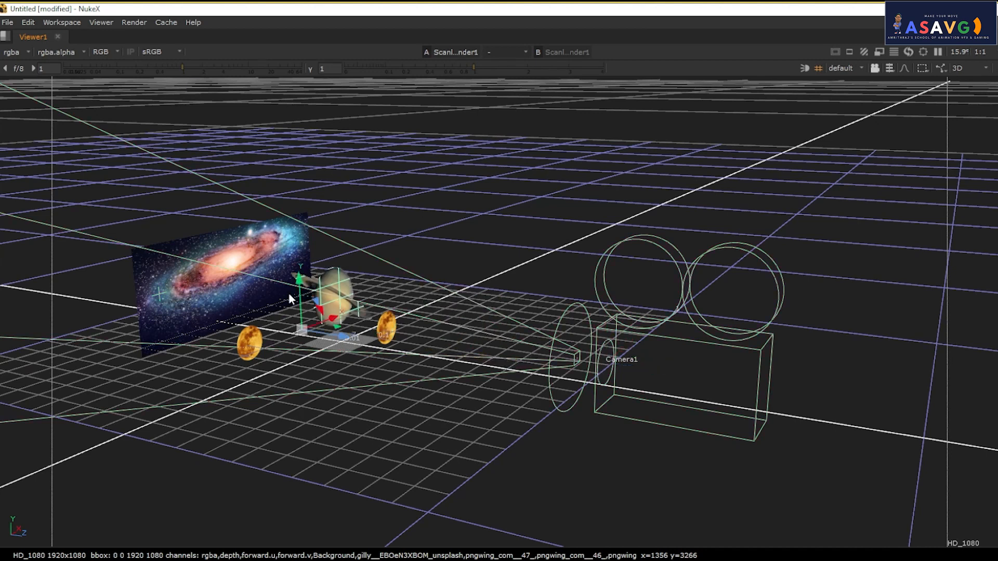
pyautogui.press('Tab')
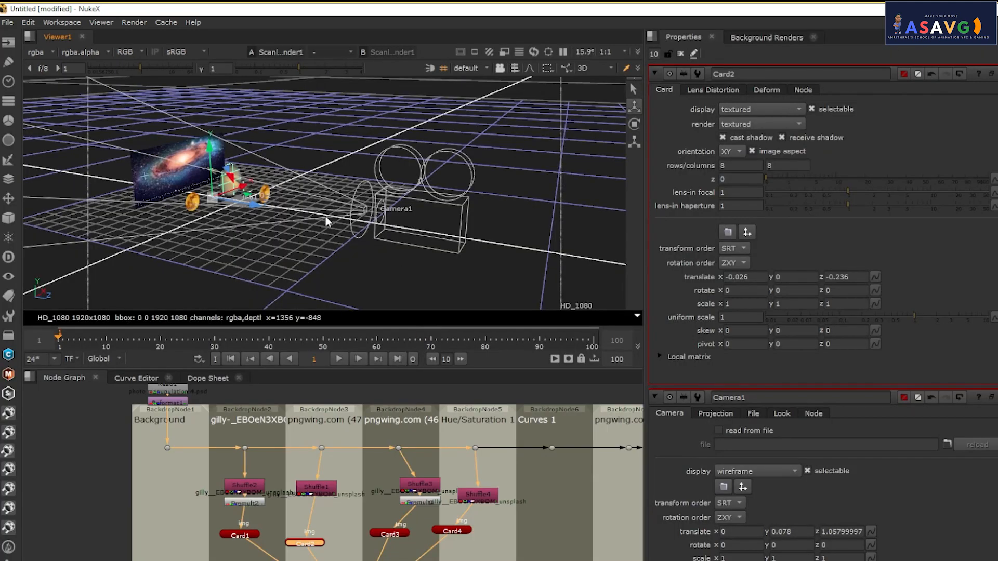
pyautogui.moveTo(251, 196); pyautogui.dragTo(200, 183)
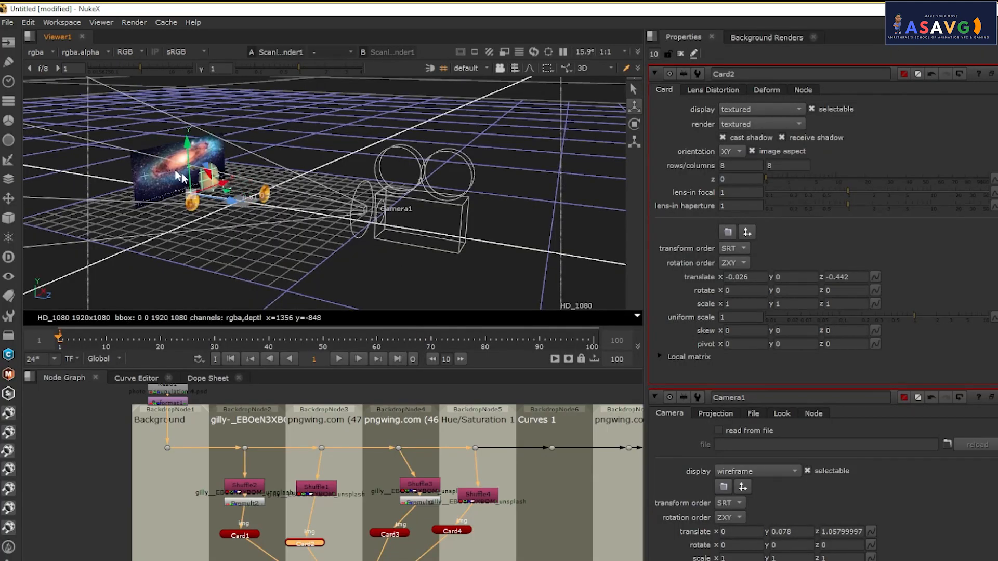
pyautogui.click(247, 202)
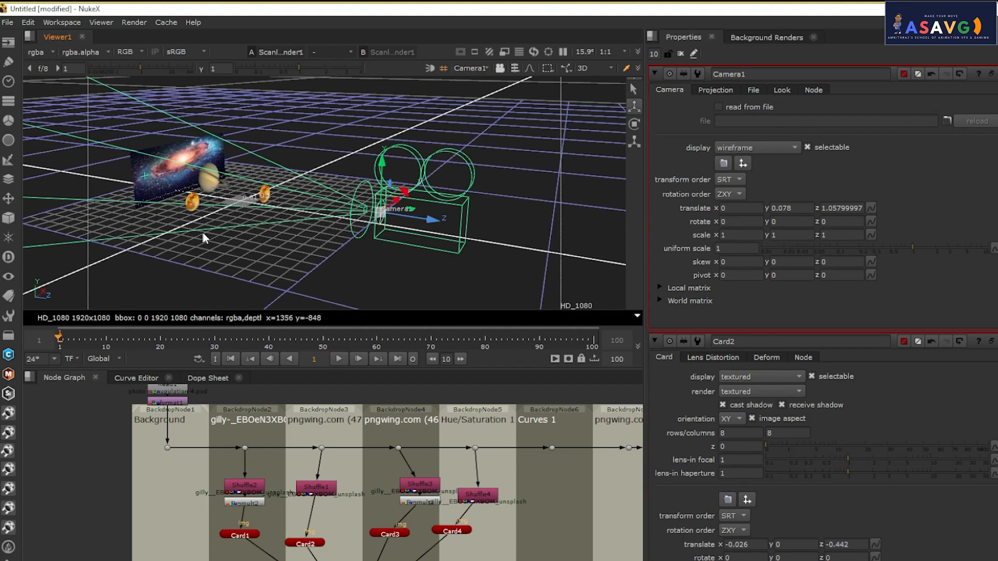
# - Shift the galaxy card, Card4, along negative x and up in y, and raise Camera1's uniform scale to 3.1
pyautogui.moveTo(203, 235); pyautogui.dragTo(414, 240)
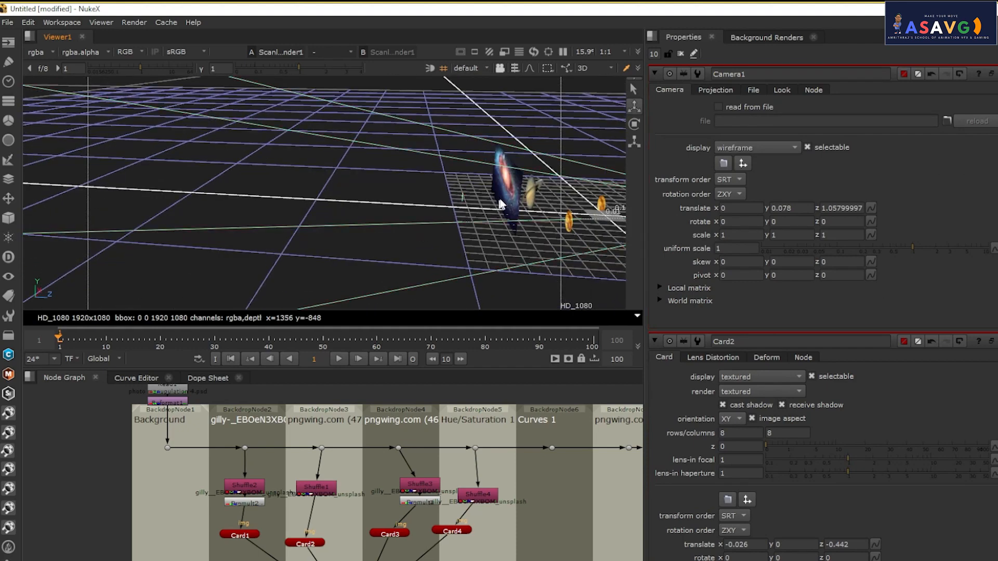
pyautogui.click(500, 204)
pyautogui.press('Tab')
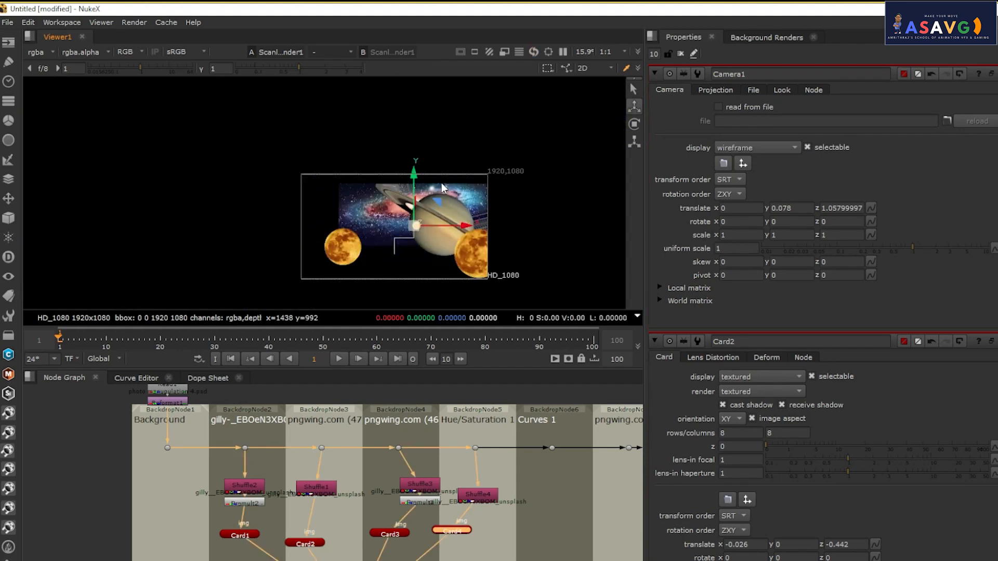
pyautogui.moveTo(451, 226); pyautogui.dragTo(395, 197)
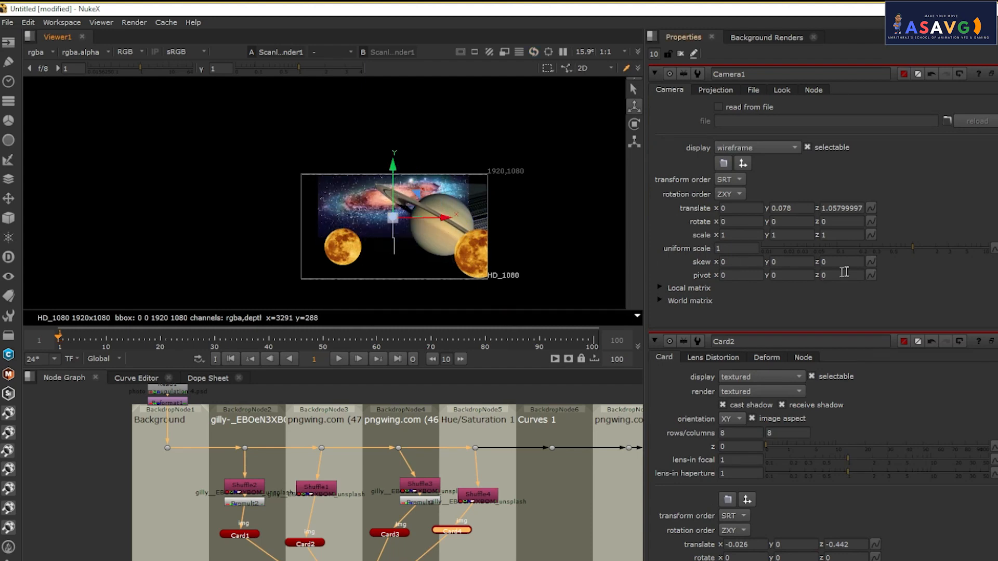
pyautogui.moveTo(913, 248); pyautogui.dragTo(918, 249)
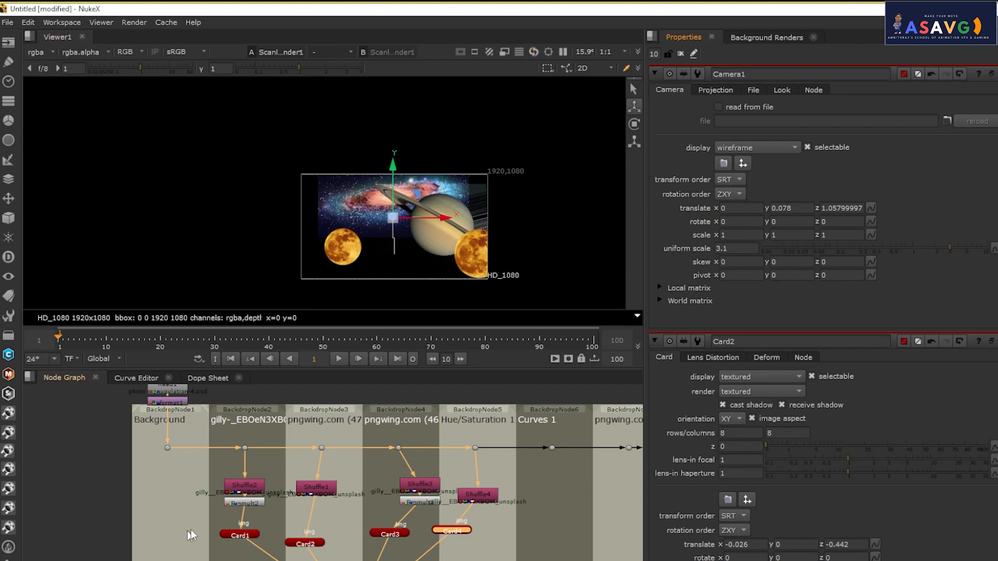
# - Enlarge the moon card, Card1, to a uniform scale of 2.55 and lower it to about -0.032 in y
pyautogui.doubleClick(242, 535)
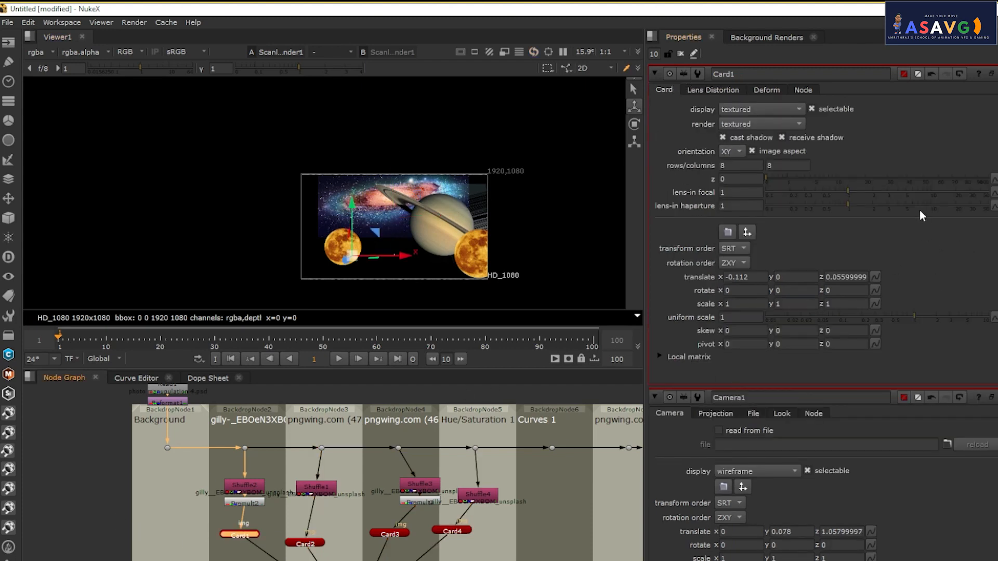
pyautogui.moveTo(920, 314); pyautogui.dragTo(944, 315)
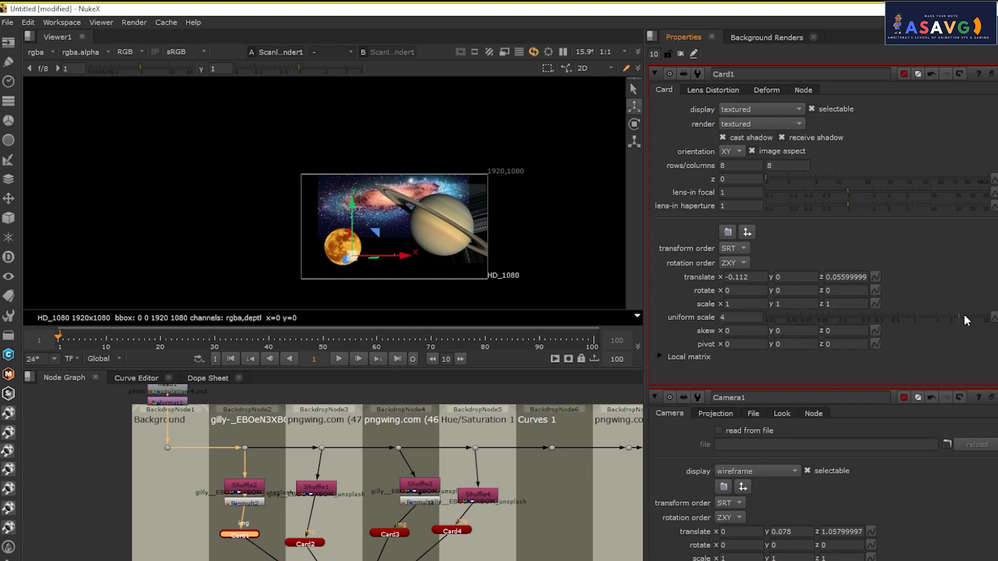
pyautogui.moveTo(352, 211); pyautogui.dragTo(352, 219)
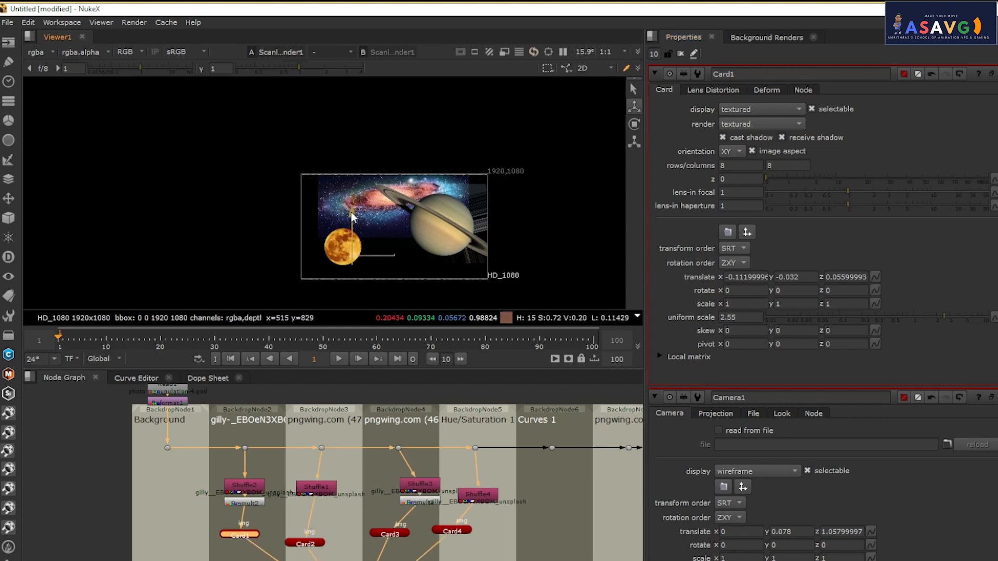
# - Push the Saturn card, Card2, farther back from the camera to about -0.62 in z
pyautogui.press('space')
pyautogui.press('Tab')
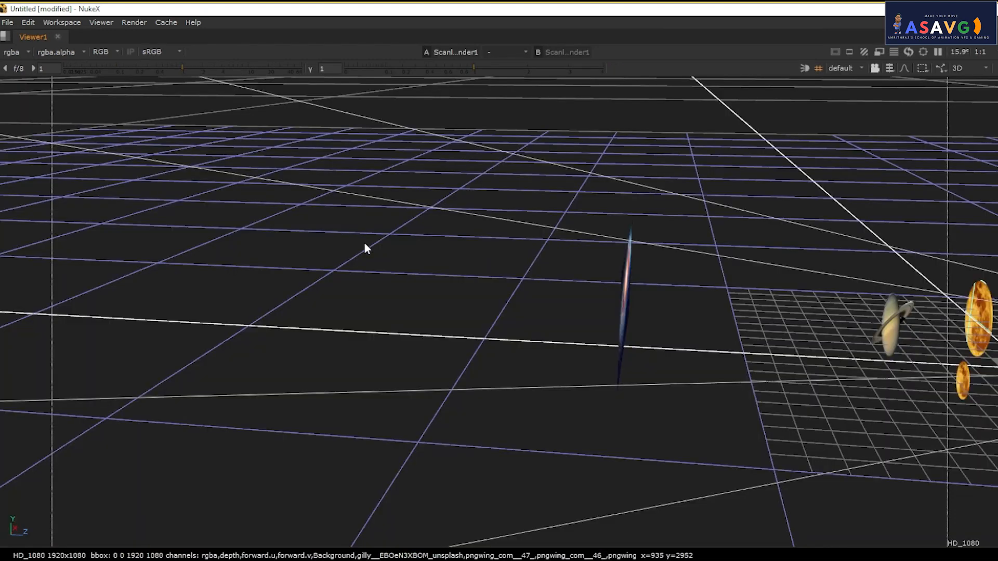
pyautogui.scroll(-5, 372, 263)
pyautogui.moveTo(556, 317); pyautogui.dragTo(476, 297)
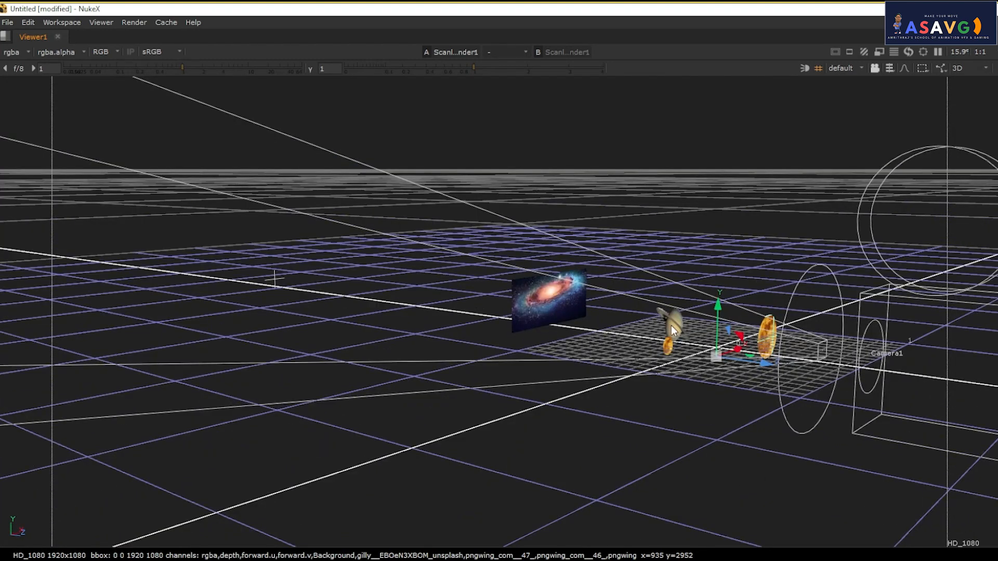
pyautogui.press('space')
pyautogui.click(305, 543)
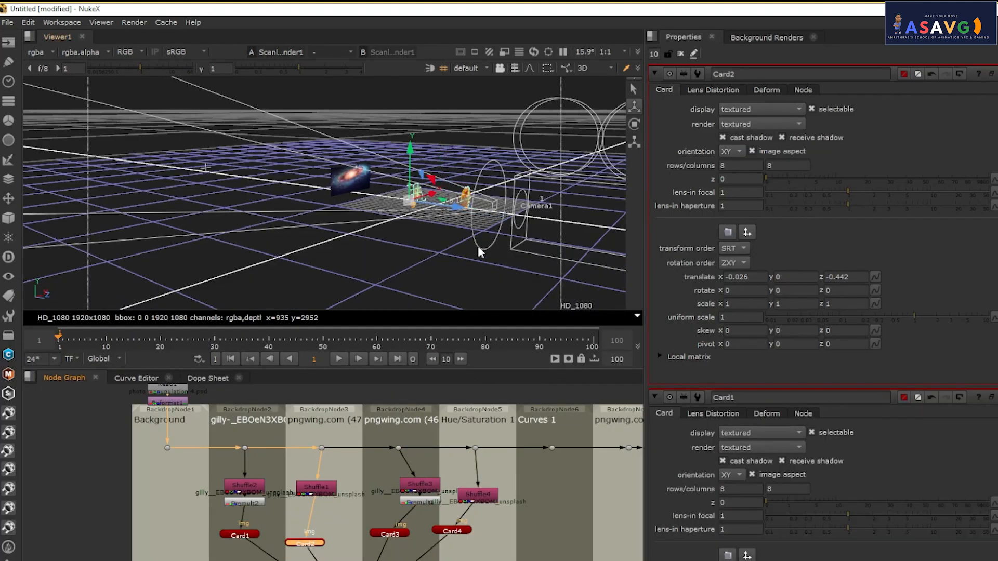
pyautogui.moveTo(444, 199); pyautogui.dragTo(440, 199)
pyautogui.click(464, 196)
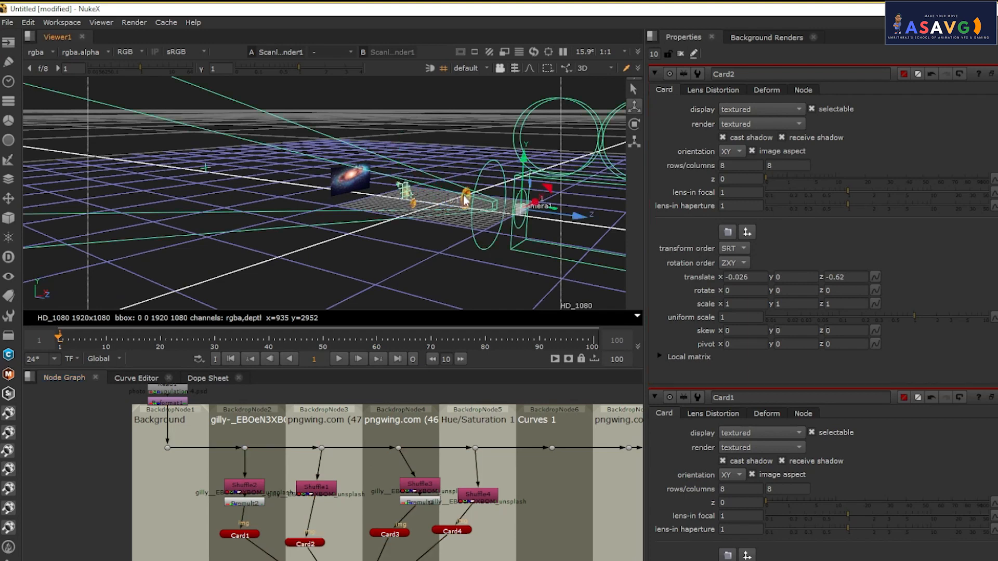
# - Move the small moon card, Card3, to about -0.89 in x and back to about -0.72 in z
pyautogui.click(390, 533)
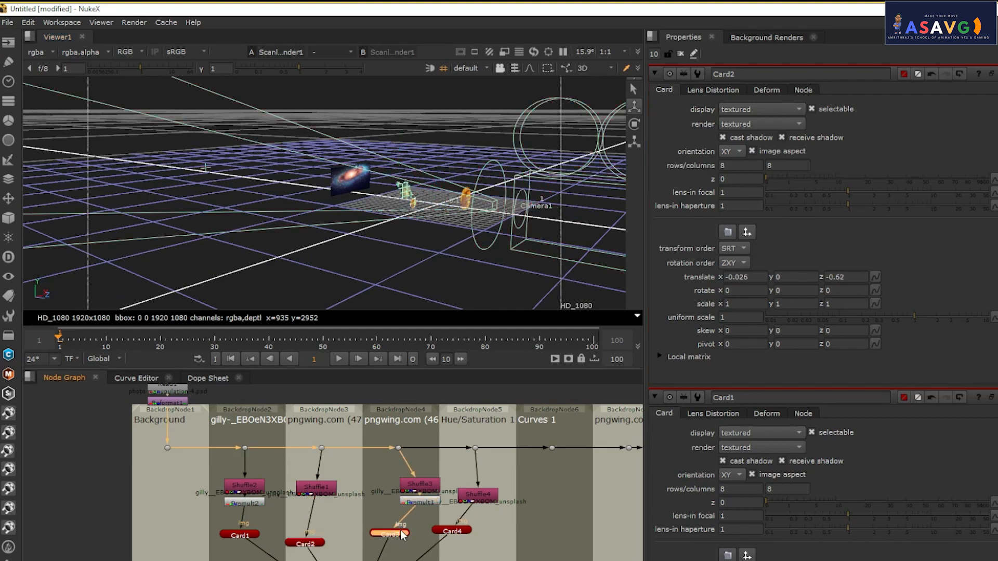
pyautogui.moveTo(433, 210); pyautogui.dragTo(397, 215)
pyautogui.click(396, 212)
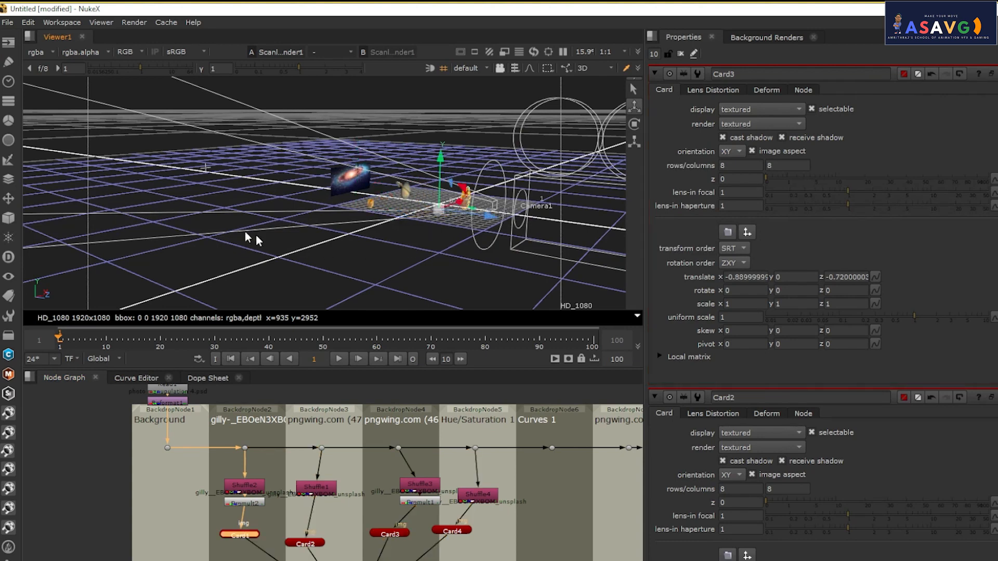
# - Bring the small moon card, Card3, into the camera frame by moving it to about -0.425 in x
pyautogui.press('Tab')
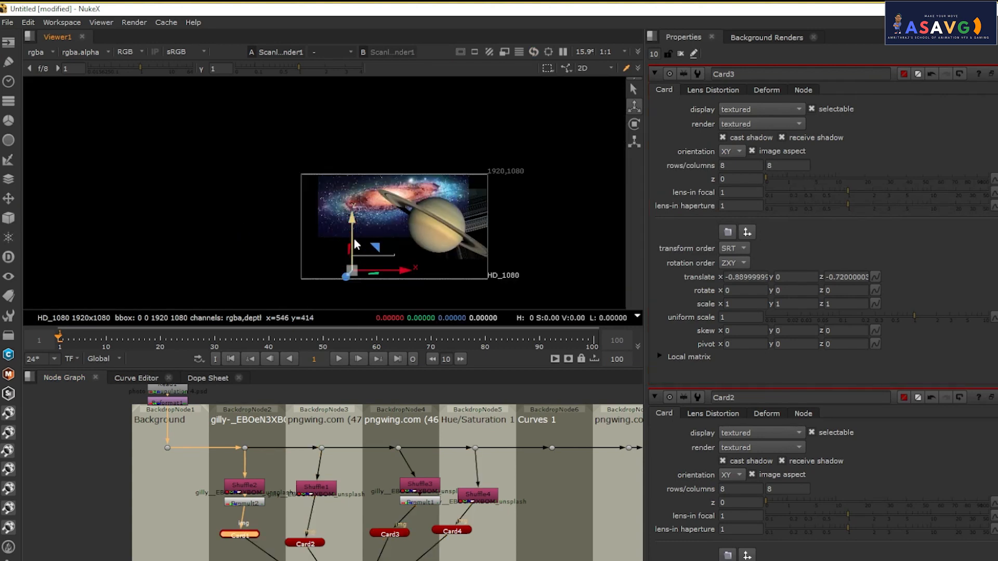
pyautogui.moveTo(351, 238); pyautogui.dragTo(506, 268)
pyautogui.press('Tab')
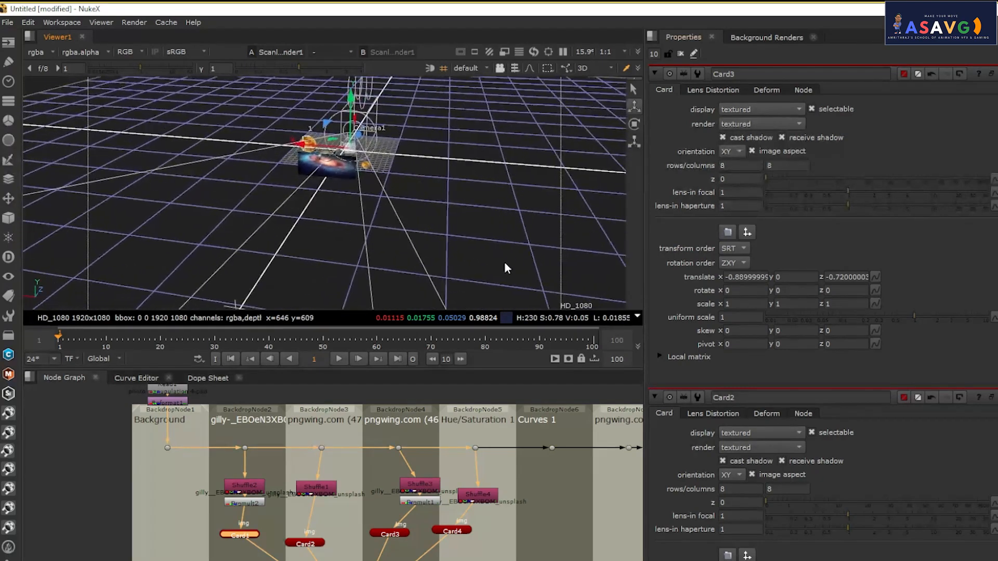
pyautogui.scroll(3, 505, 264)
pyautogui.click(376, 164)
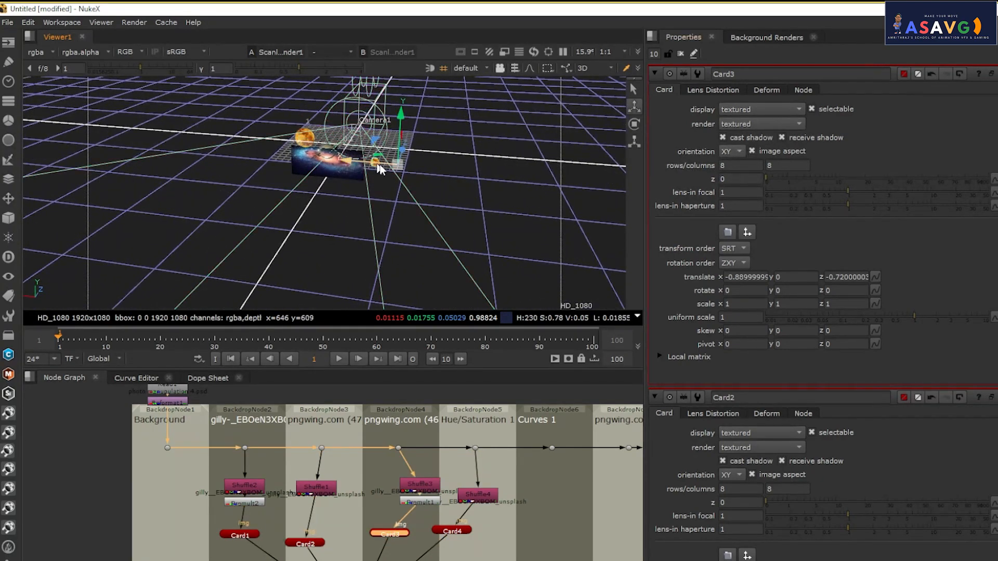
pyautogui.moveTo(377, 165); pyautogui.dragTo(339, 158)
pyautogui.press('Tab')
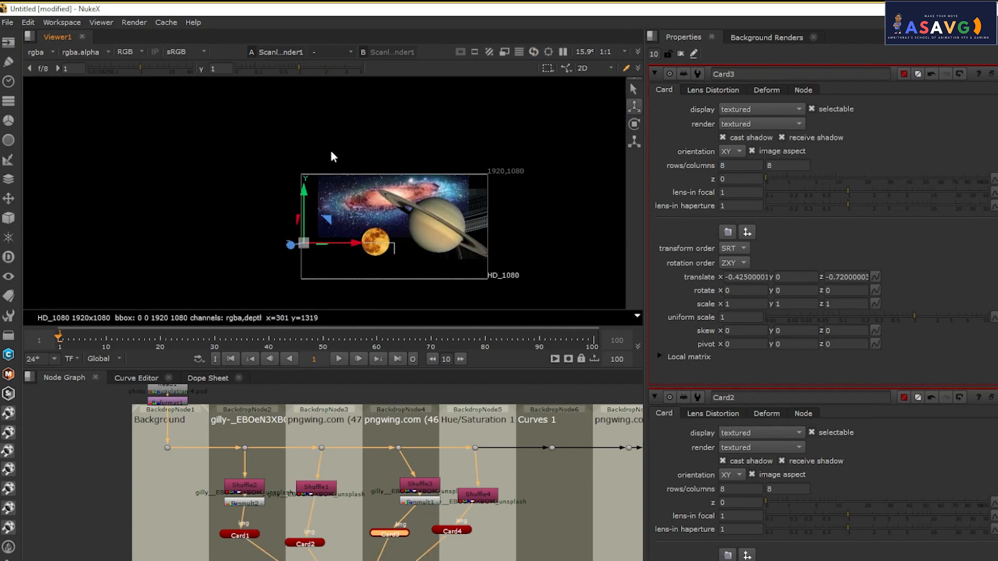
pyautogui.press('Tab')
pyautogui.moveTo(467, 177); pyautogui.dragTo(237, 196)
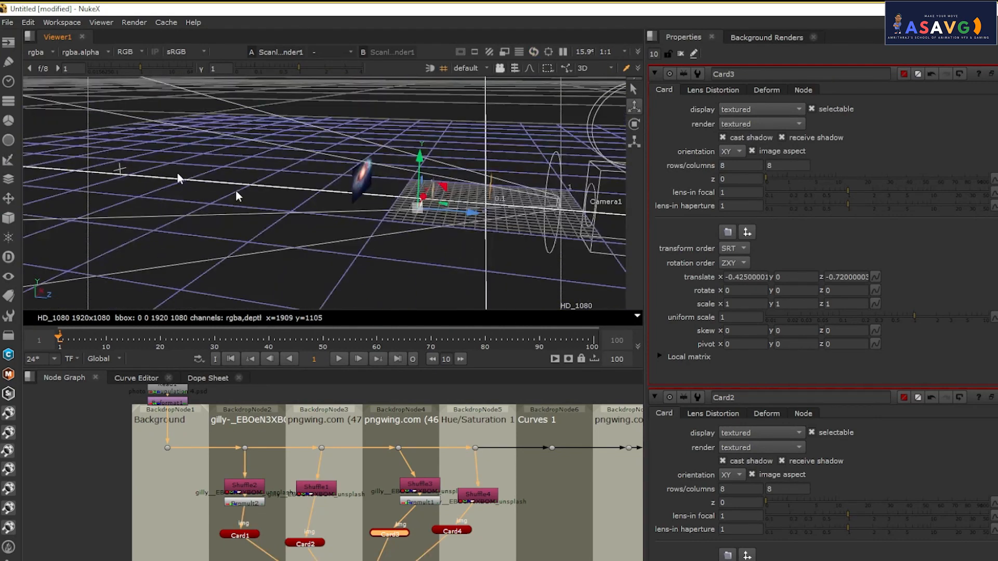
# - Rename the large moon card, Card1, as bg
pyautogui.click(463, 531)
pyautogui.press('space')
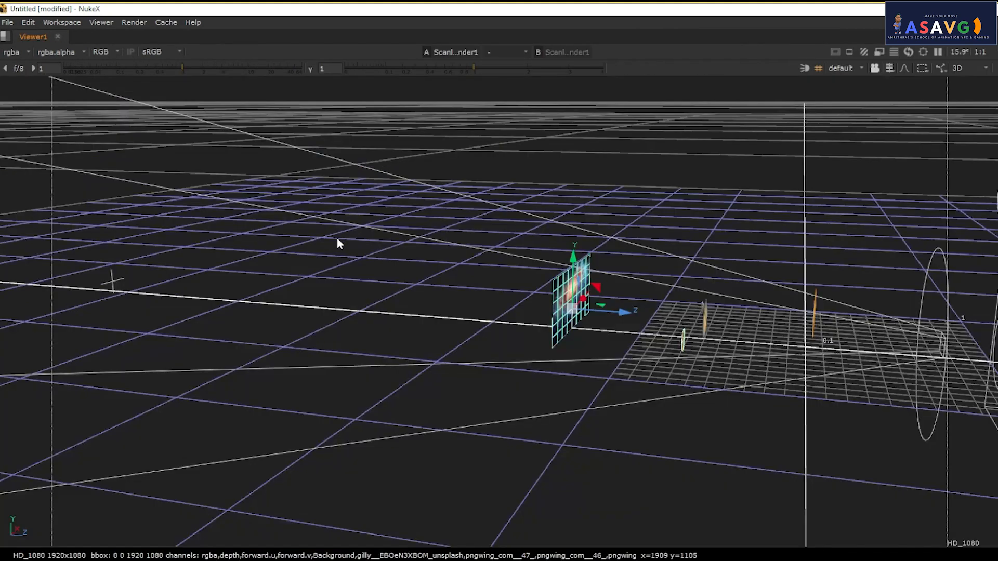
pyautogui.press('space')
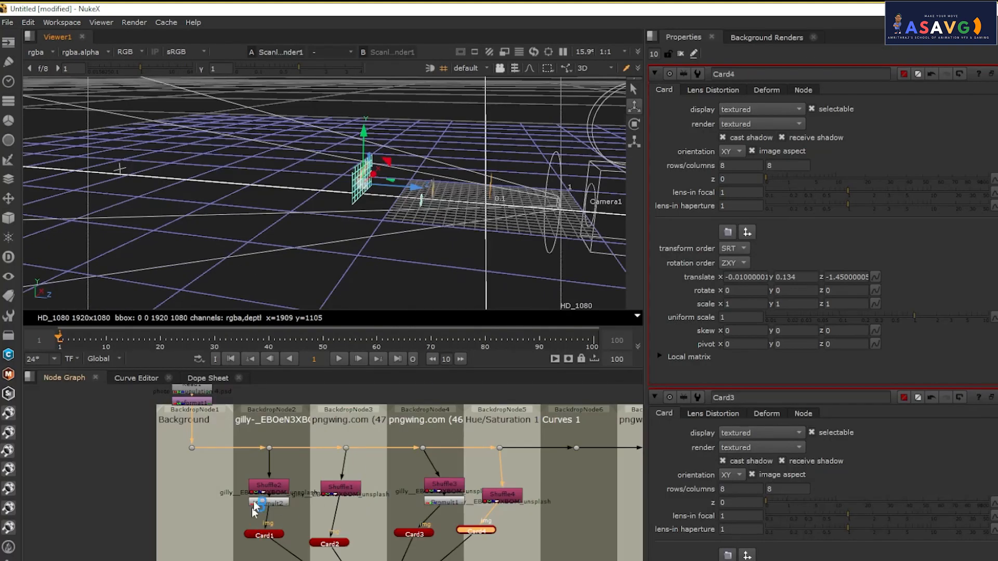
pyautogui.doubleClick(269, 531)
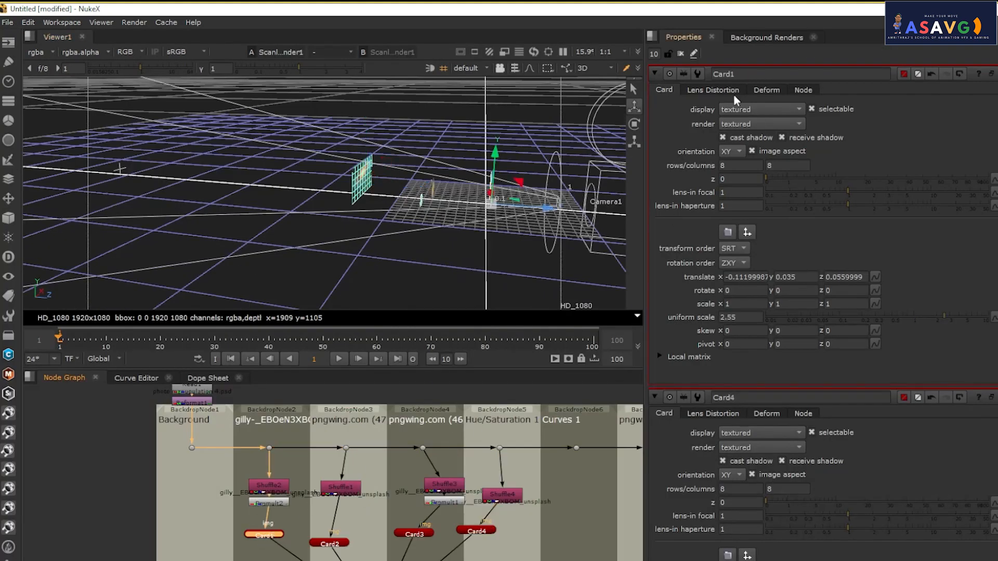
pyautogui.doubleClick(757, 73)
pyautogui.write('bg')
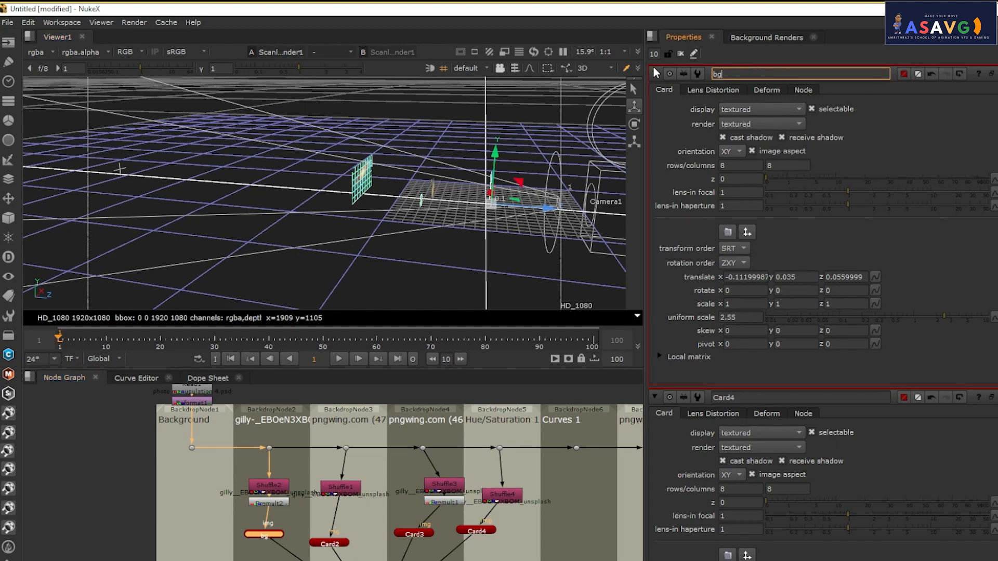
# - Rename the Saturn card, Card2, as round
pyautogui.doubleClick(331, 544)
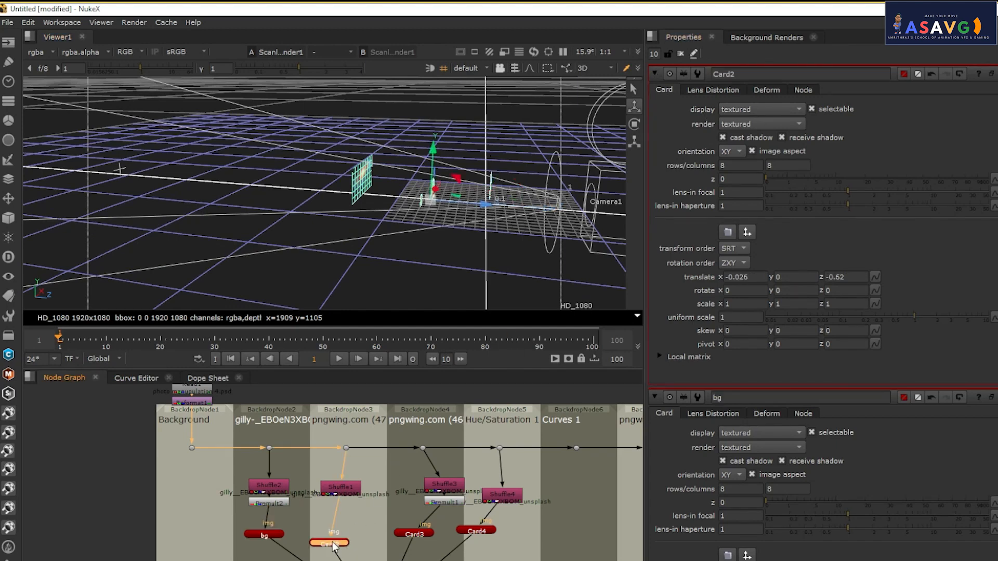
pyautogui.moveTo(492, 199); pyautogui.dragTo(384, 183)
pyautogui.doubleClick(759, 72)
pyautogui.write('roui')
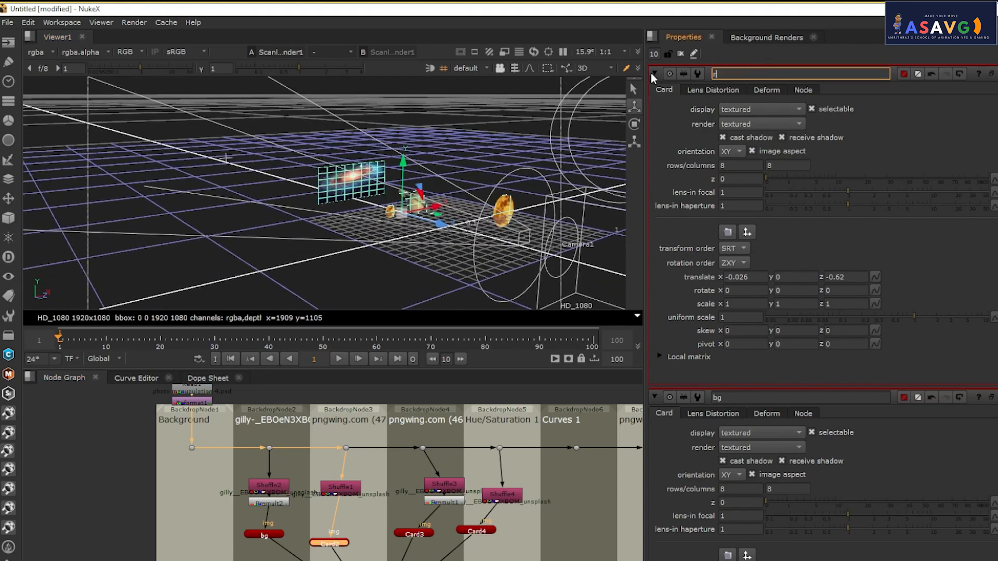
pyautogui.press('BackSpace')
pyautogui.press('BackSpace')
pyautogui.press('BackSpace')
pyautogui.write('ound')
pyautogui.press('Return')
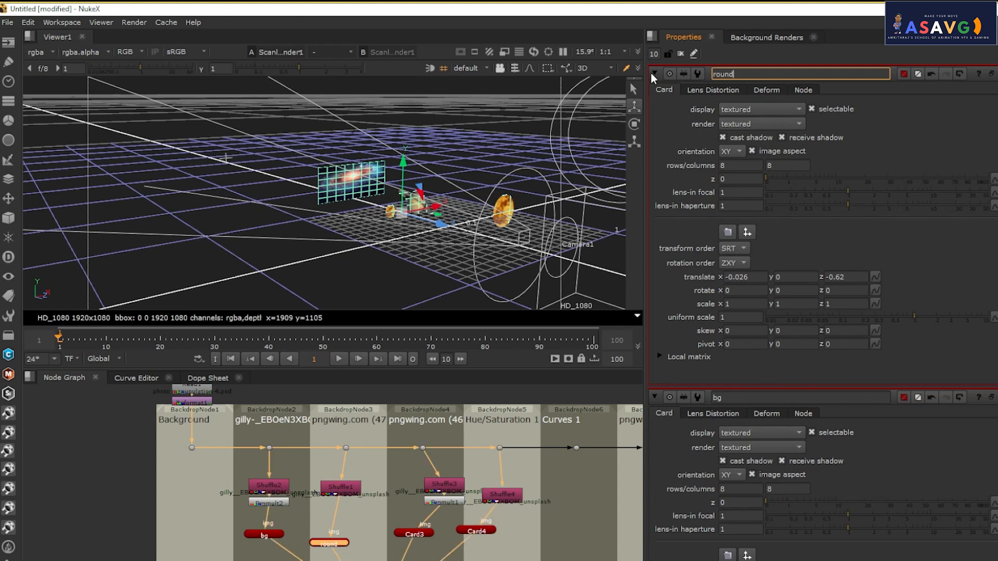
# - Push the Saturn card, round, farther back to about -1.02 in z and check the composition through the camera
pyautogui.click(332, 545)
pyautogui.moveTo(450, 228); pyautogui.dragTo(368, 207)
pyautogui.click(384, 206)
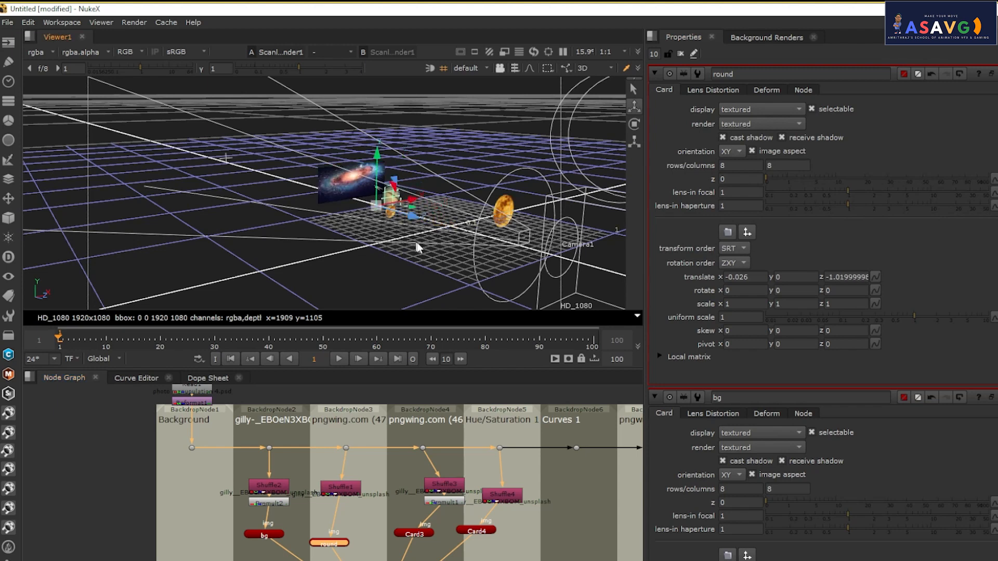
pyautogui.click(511, 205)
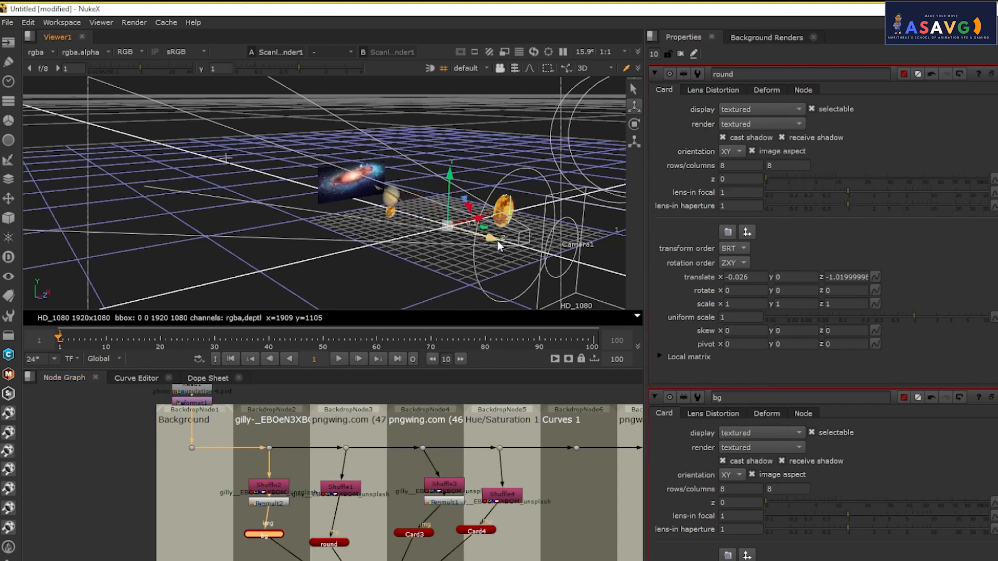
pyautogui.moveTo(497, 241); pyautogui.dragTo(570, 249)
pyautogui.moveTo(406, 197); pyautogui.dragTo(271, 200)
pyautogui.press('Tab')
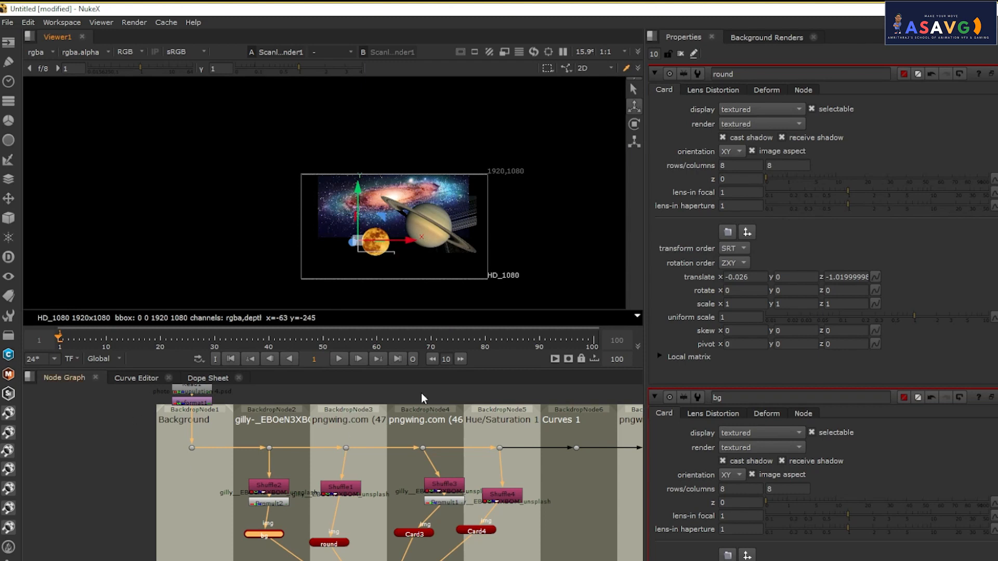
# - Insert a Premult node between Shuffle1 and the Saturn card, round
pyautogui.click(336, 544)
pyautogui.press('Tab')
pyautogui.write('PRE')
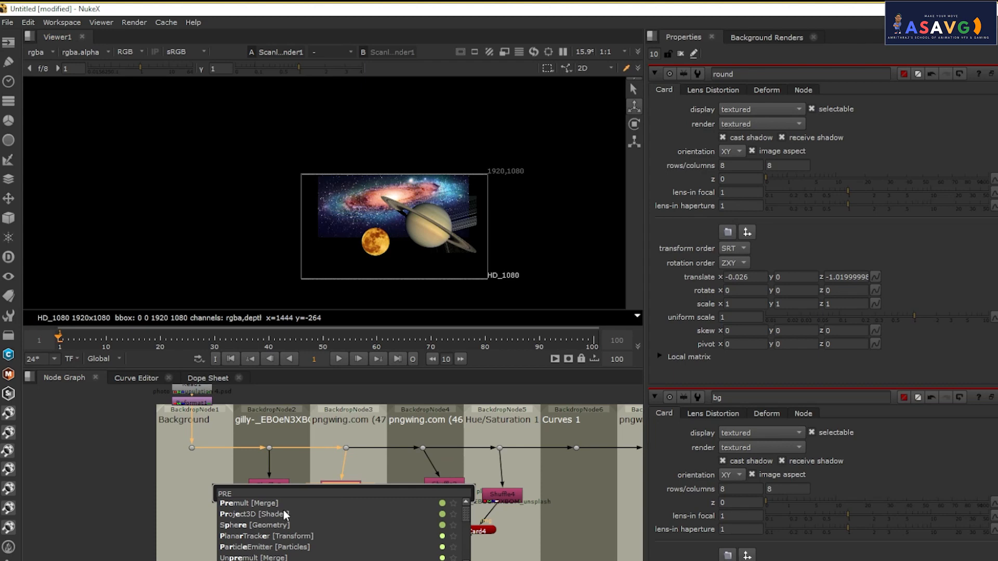
pyautogui.press('Return')
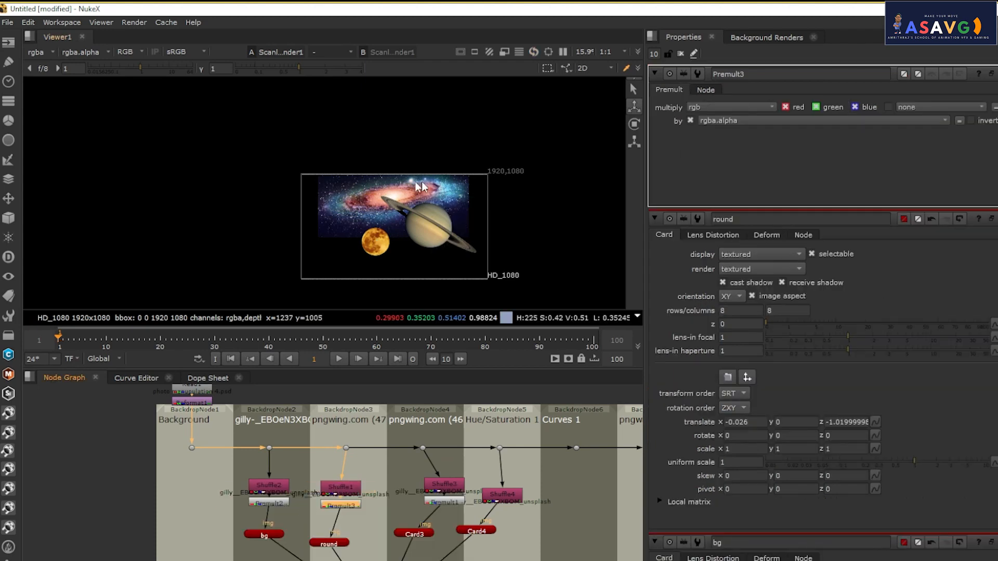
# - Move the small moon card, Card3, sideways to about -0.662 in x, away from Saturn in the camera frame
pyautogui.press('Tab')
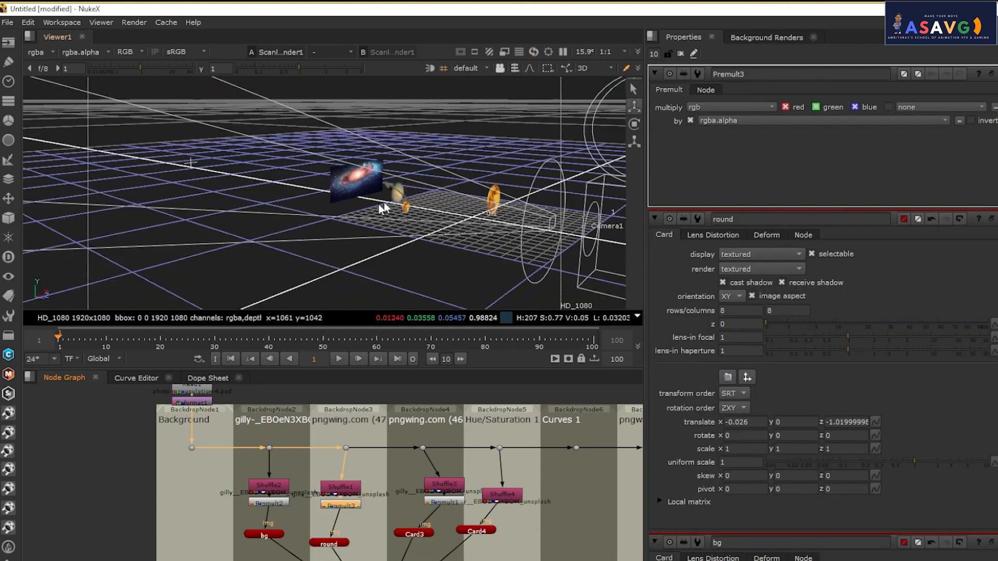
pyautogui.click(407, 219)
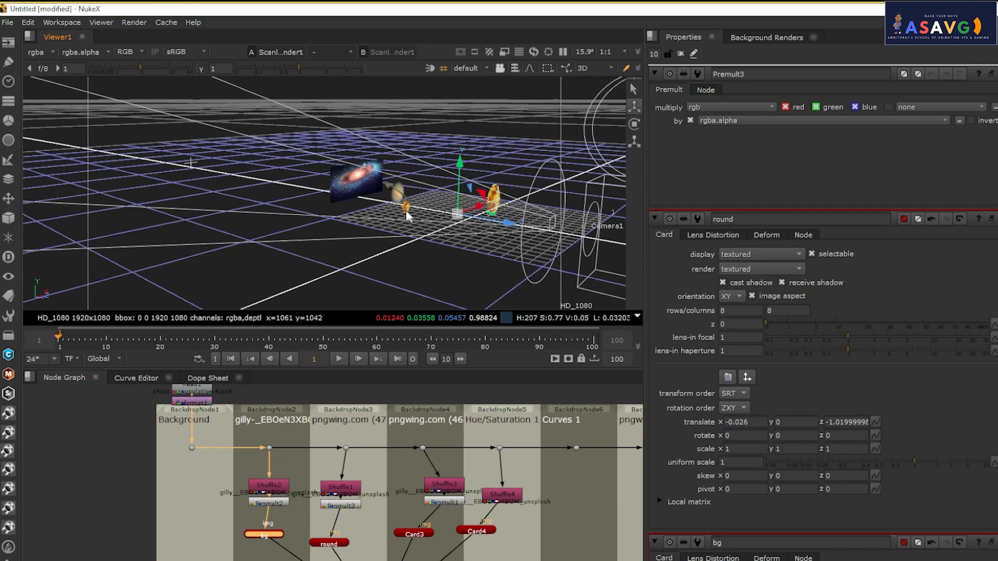
pyautogui.doubleClick(422, 534)
pyautogui.moveTo(414, 208); pyautogui.dragTo(403, 209)
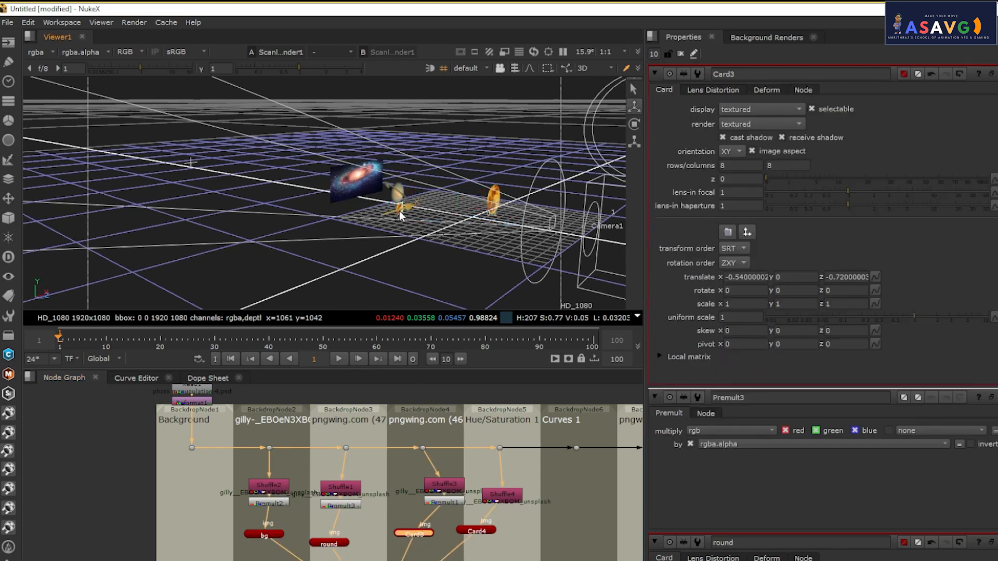
pyautogui.press('Tab')
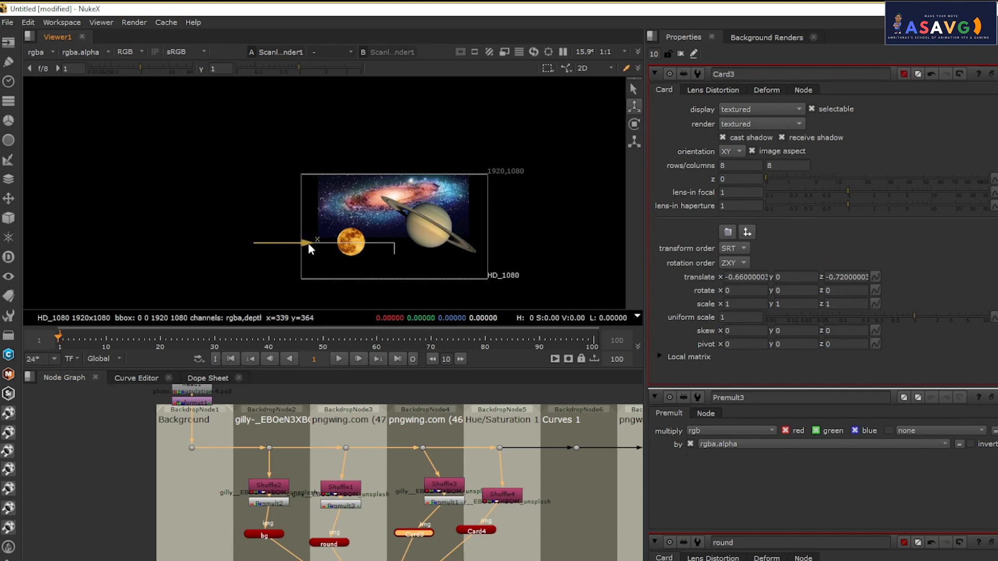
pyautogui.moveTo(337, 248); pyautogui.dragTo(311, 249)
pyautogui.doubleClick(477, 531)
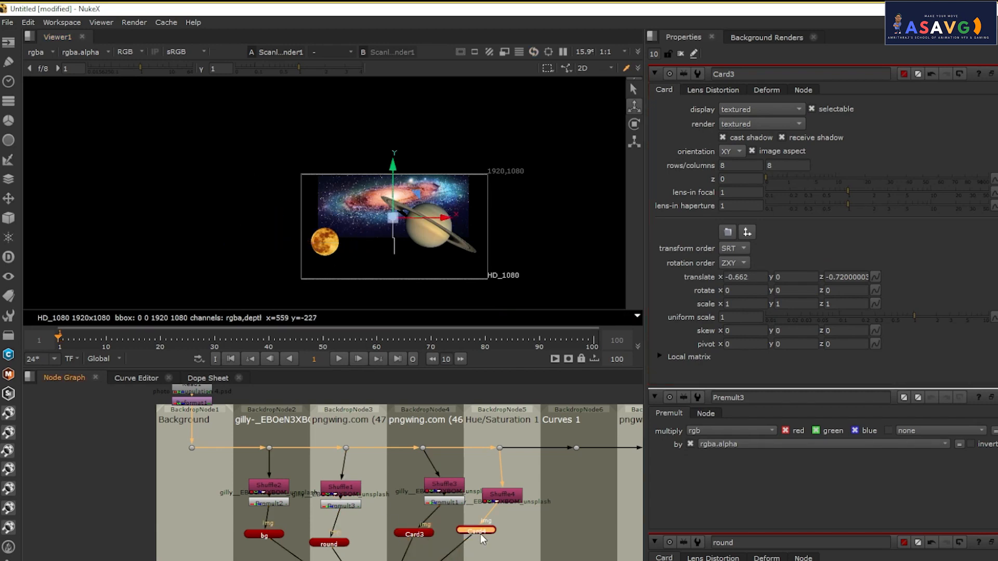
pyautogui.moveTo(437, 218)
pyautogui.mouseDown()
pyautogui.moveTo(488, 218)
pyautogui.moveTo(443, 218)
pyautogui.mouseUp()
pyautogui.doubleClick(414, 534)
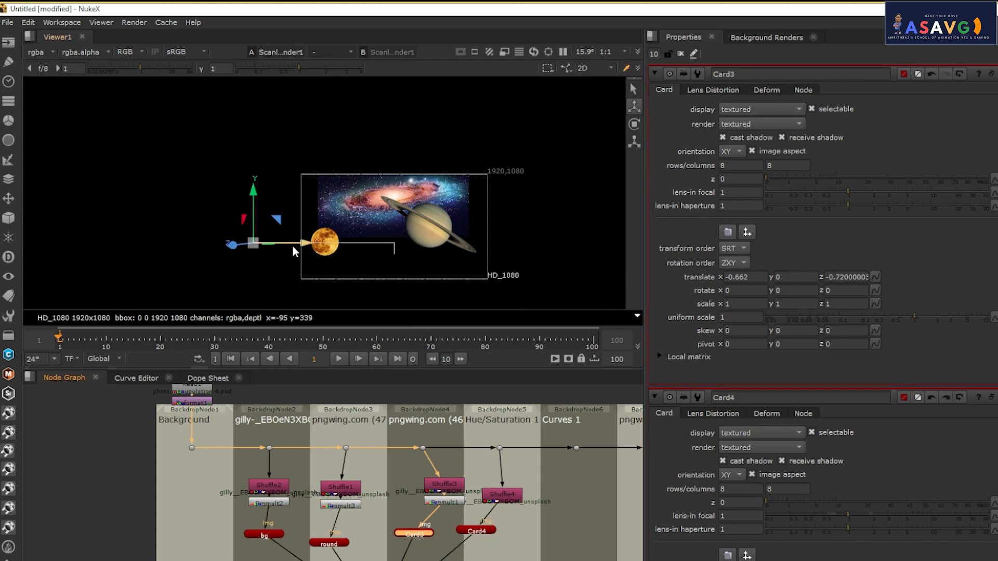
pyautogui.moveTo(293, 252)
pyautogui.mouseDown()
pyautogui.moveTo(403, 248)
pyautogui.moveTo(302, 244)
pyautogui.mouseUp()
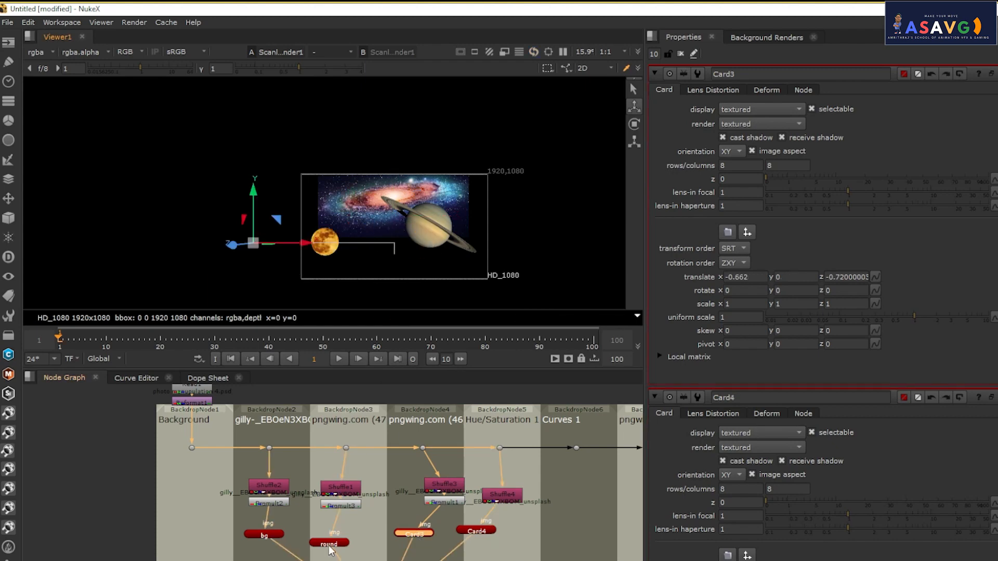
pyautogui.doubleClick(333, 545)
pyautogui.click(257, 535)
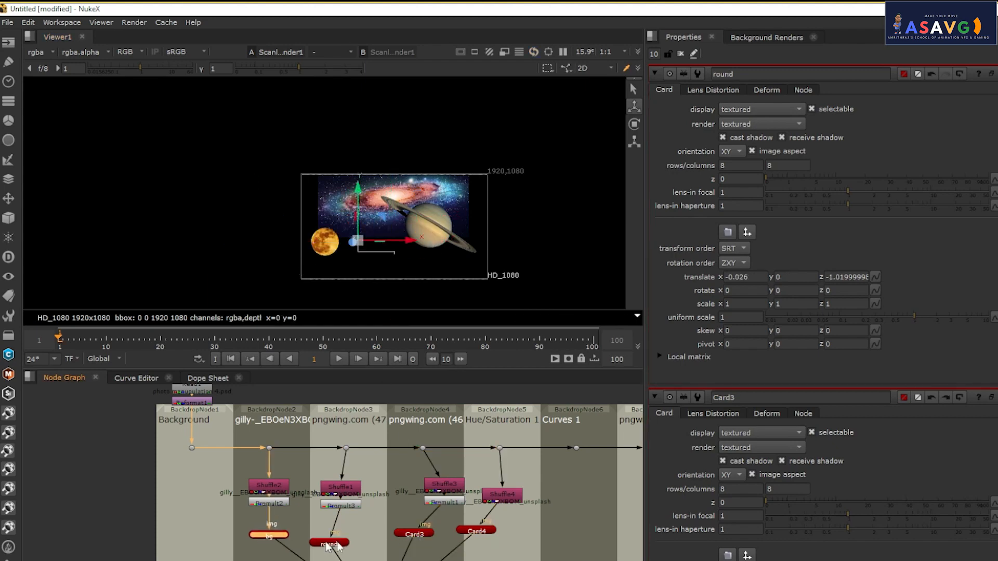
# - Try lowering the galaxy card, Card4, to about -0.036 in y, and undo the move
pyautogui.doubleClick(484, 535)
pyautogui.moveTo(409, 219); pyautogui.dragTo(409, 243)
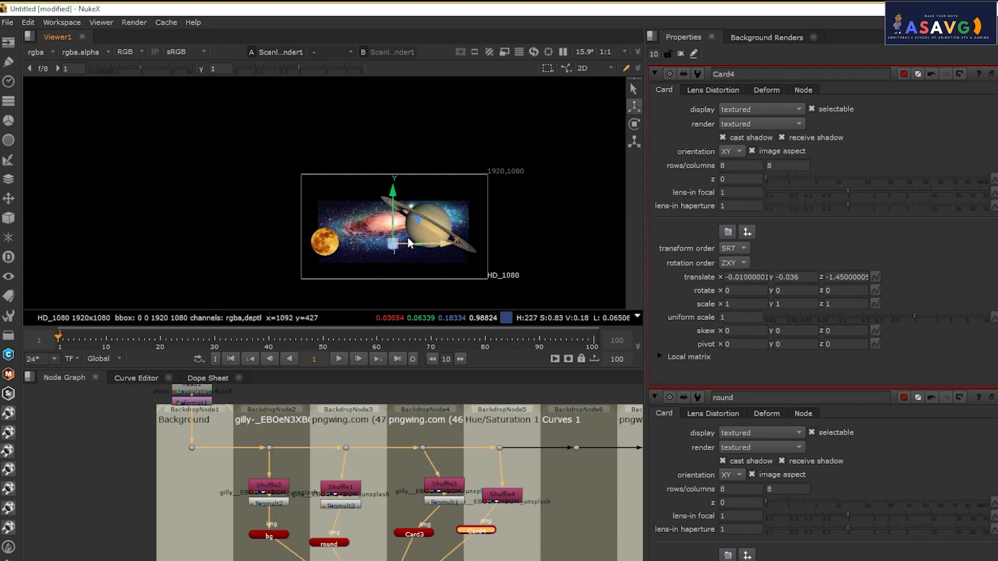
pyautogui.hotkey('ctrl', 'z')
pyautogui.click(419, 545)
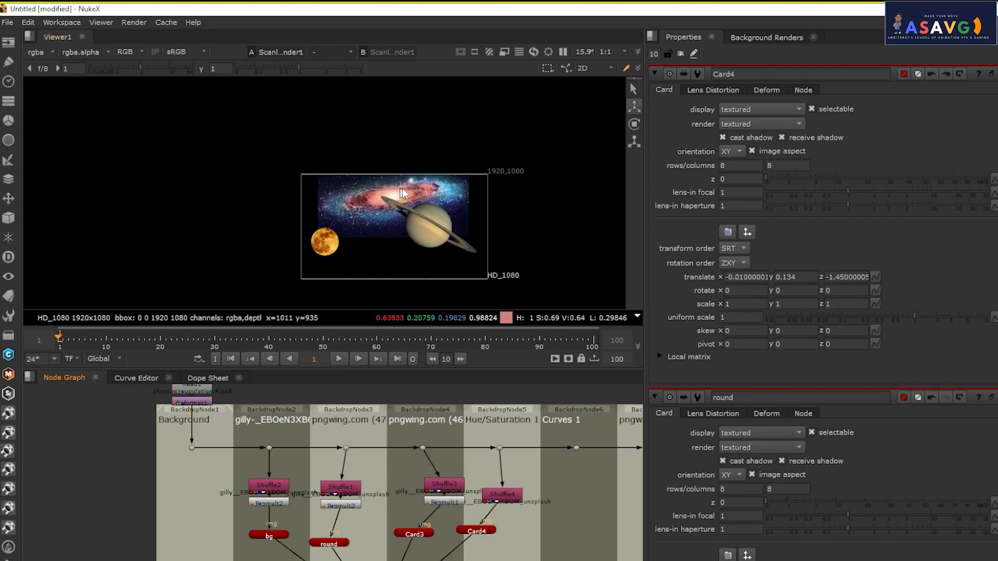
# - Push the large moon card, bg, back from the camera to about -0.105 in z
pyautogui.press('Tab')
pyautogui.click(491, 197)
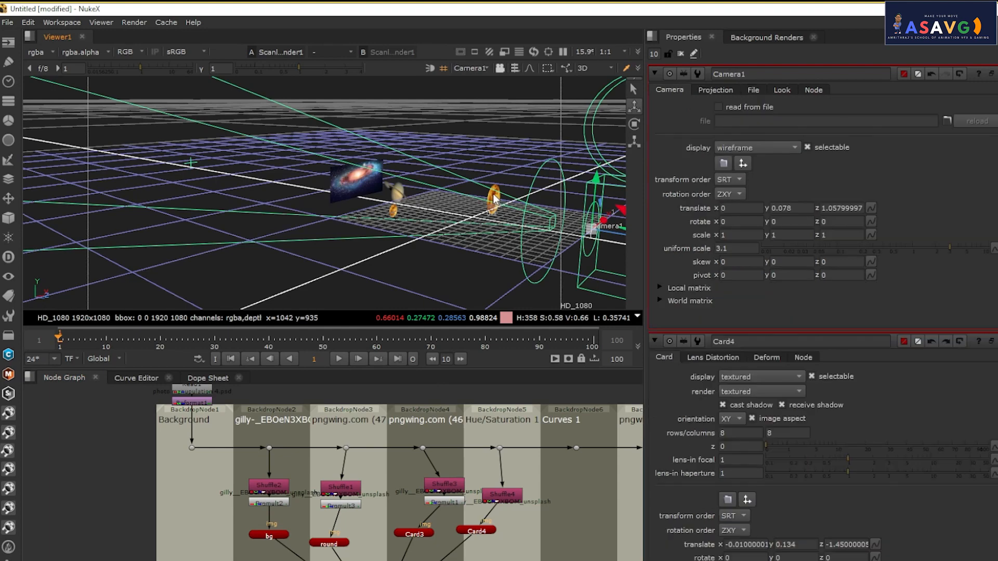
pyautogui.moveTo(487, 218); pyautogui.dragTo(472, 182)
pyautogui.scroll(3, 471, 183)
pyautogui.moveTo(549, 198); pyautogui.dragTo(493, 213)
pyautogui.click(333, 257)
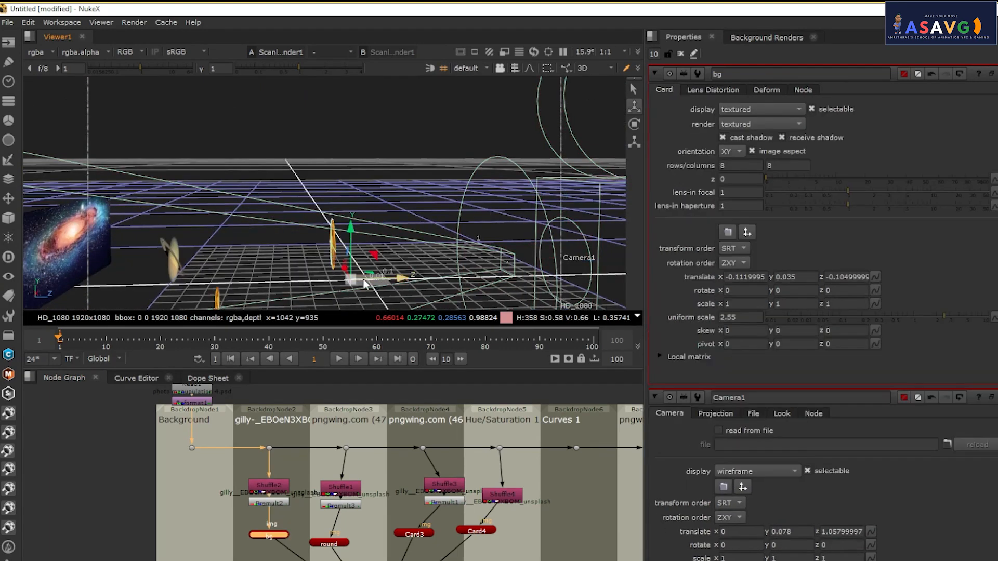
# - Try to reposition the bg card along X and Y in the 2D render, and undo the move
pyautogui.press('Tab')
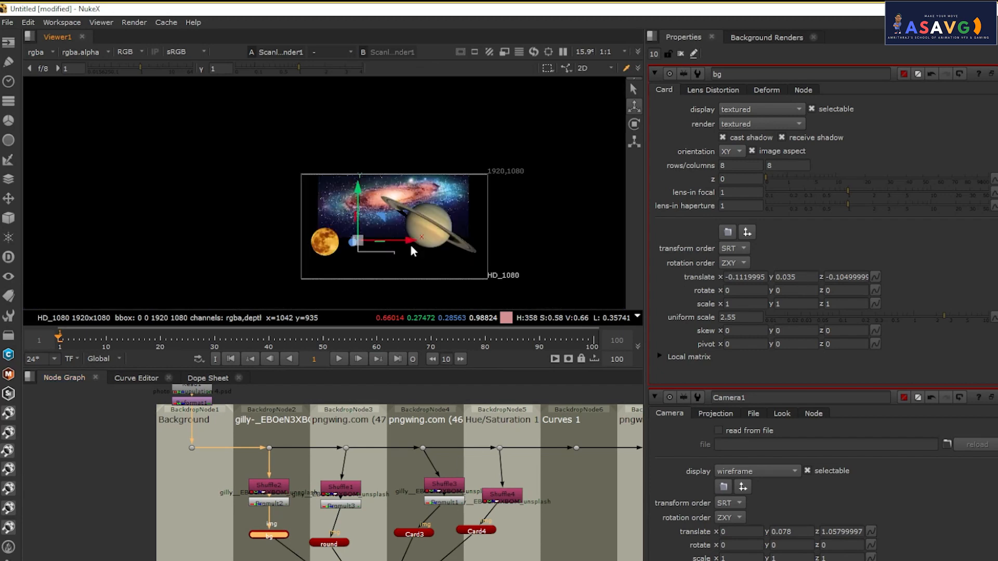
pyautogui.moveTo(408, 240); pyautogui.dragTo(436, 241)
pyautogui.moveTo(387, 219); pyautogui.dragTo(388, 246)
pyautogui.hotkey('ctrl', 'z')
# - Move the bg card in the 3D scene to about X -0.852 and Z -0.376, and check the 2D render
pyautogui.press('space')
pyautogui.press('Tab')
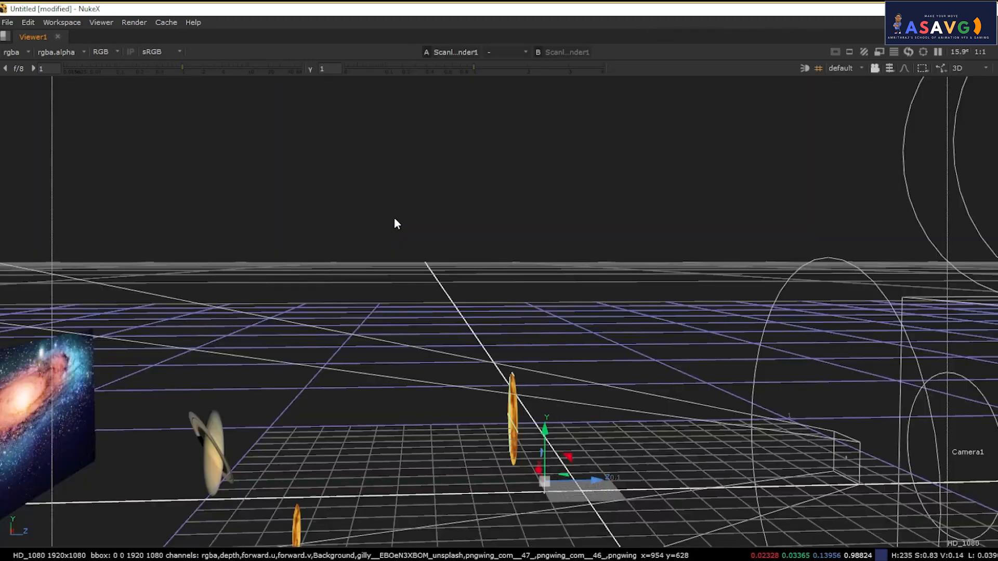
pyautogui.moveTo(408, 446); pyautogui.dragTo(553, 458)
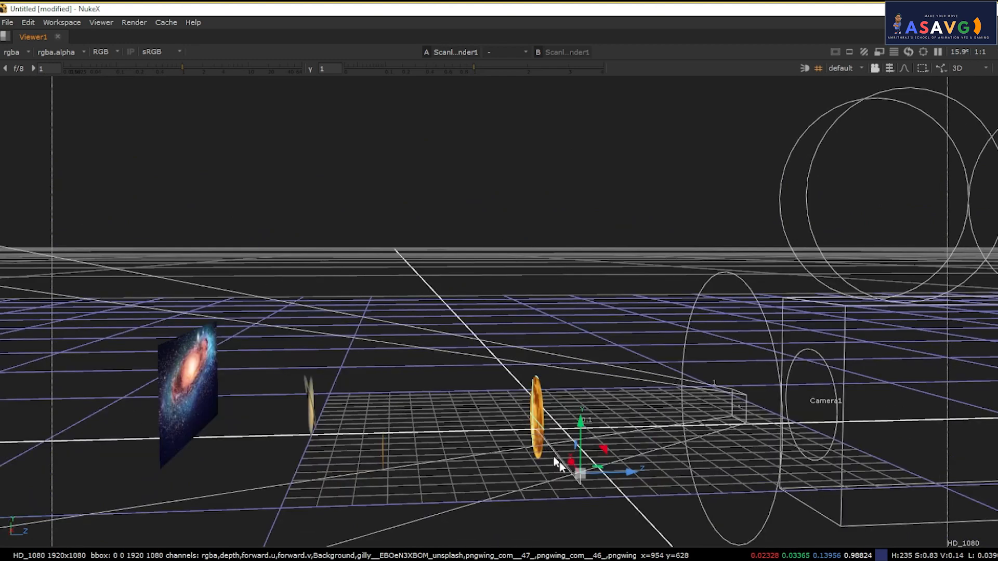
pyautogui.moveTo(637, 481); pyautogui.dragTo(515, 460)
pyautogui.press('Tab')
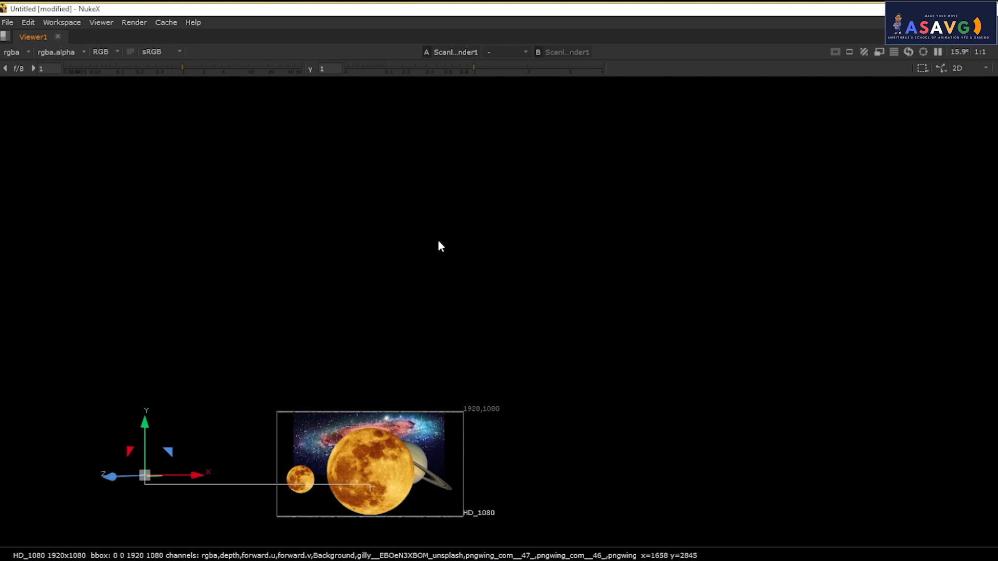
pyautogui.press('space')
pyautogui.press('Tab')
# - Try a uniform scale of 4 on the bg card and undo it
pyautogui.moveTo(345, 557); pyautogui.dragTo(353, 502)
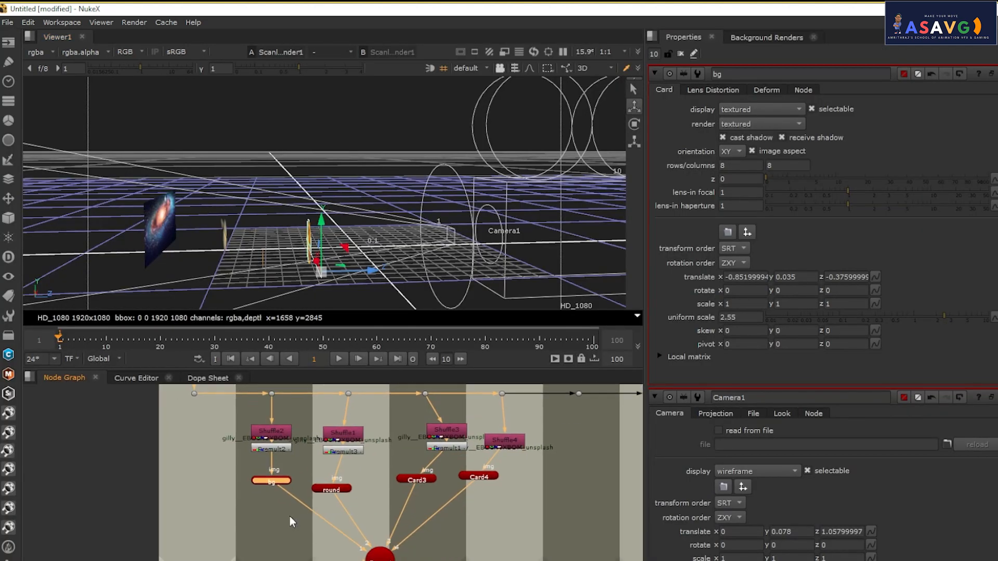
pyautogui.moveTo(311, 224); pyautogui.dragTo(217, 232)
pyautogui.click(160, 195)
pyautogui.click(149, 219)
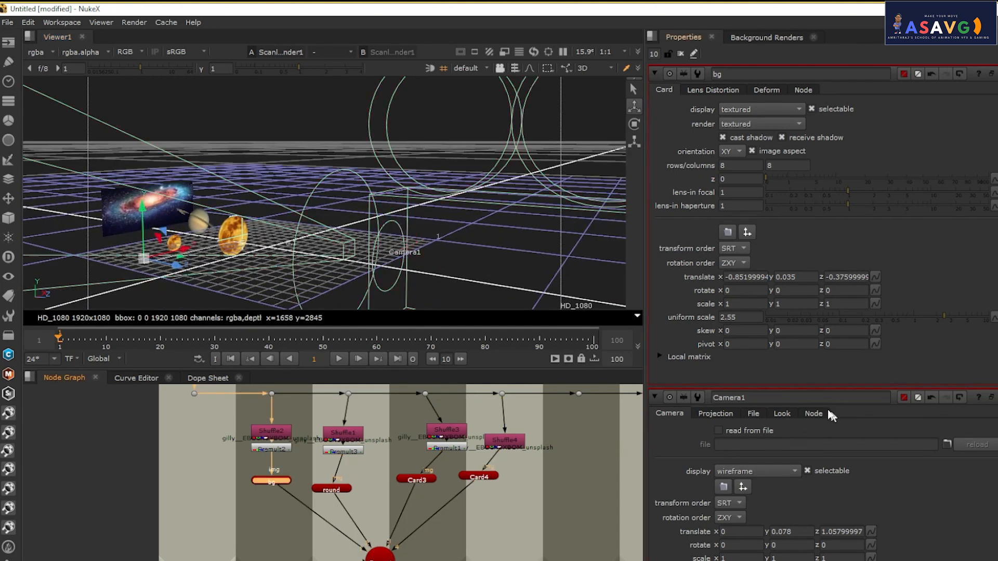
pyautogui.moveTo(946, 316); pyautogui.dragTo(959, 315)
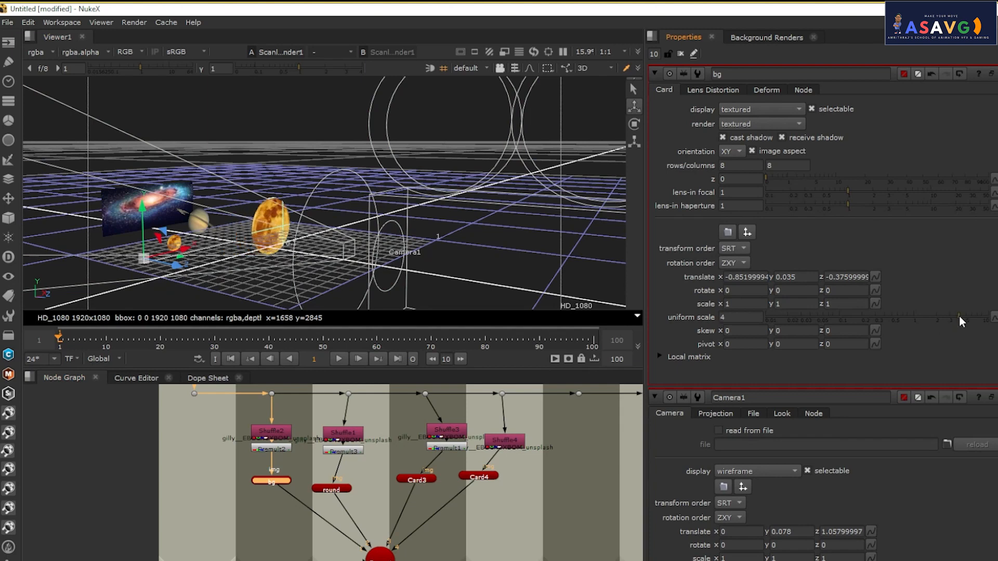
pyautogui.hotkey('ctrl', 'z')
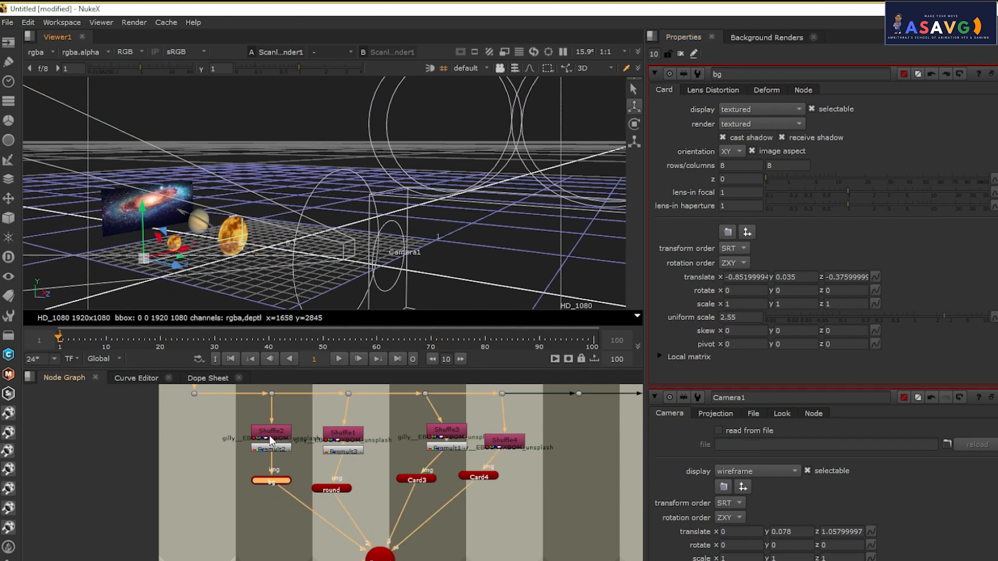
# - Open the properties of Shuffle2, Premult2 and the bg card to review that branch
pyautogui.doubleClick(271, 438)
pyautogui.doubleClick(273, 450)
pyautogui.click(274, 480)
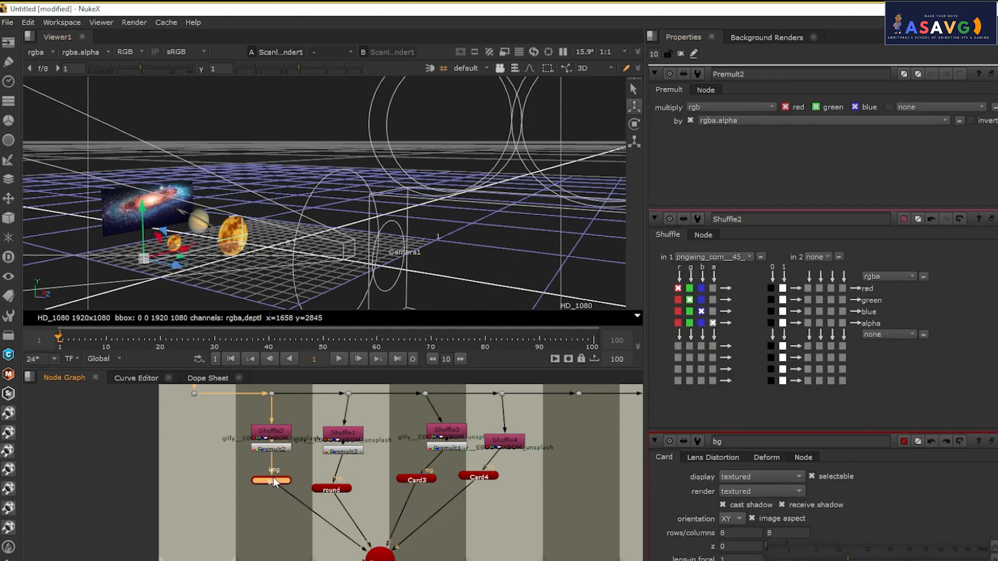
pyautogui.doubleClick(274, 481)
# - Set the uniform scale of the galaxy background's Card4 to 2.15 and lower the card to Y 0.006 in the 2D render
pyautogui.scroll(-2, 328, 457)
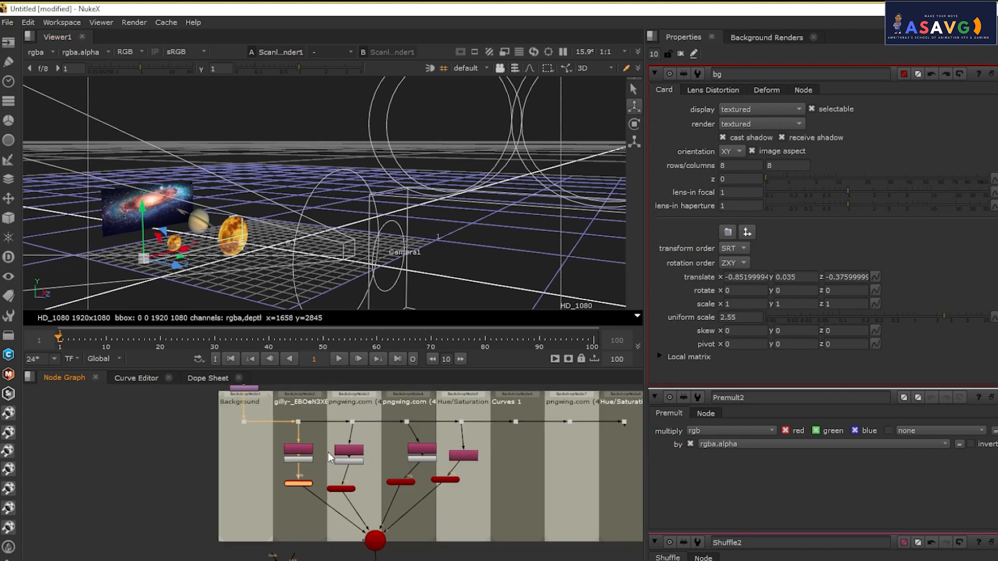
pyautogui.moveTo(328, 458); pyautogui.dragTo(358, 492)
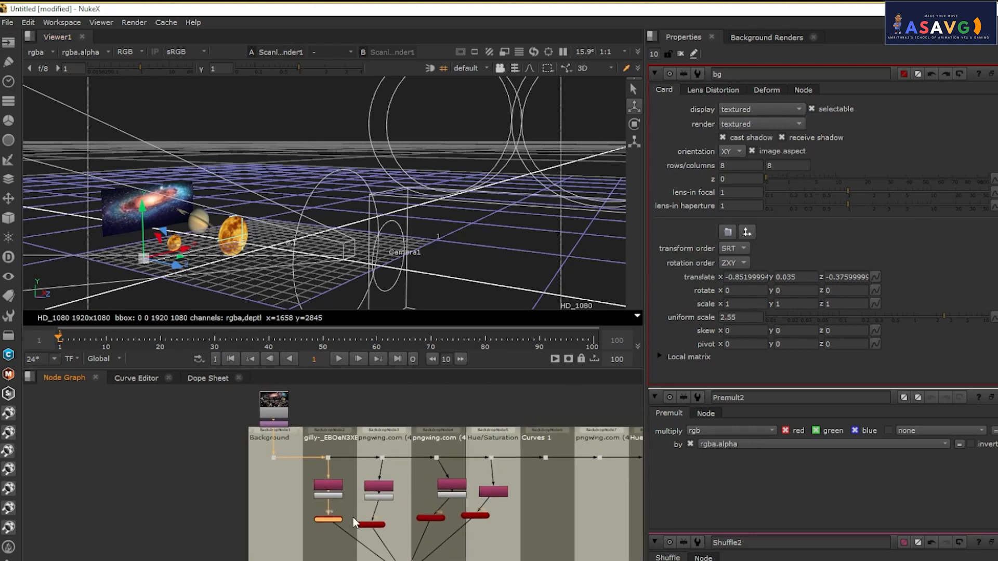
pyautogui.moveTo(244, 248); pyautogui.dragTo(224, 202)
pyautogui.click(157, 164)
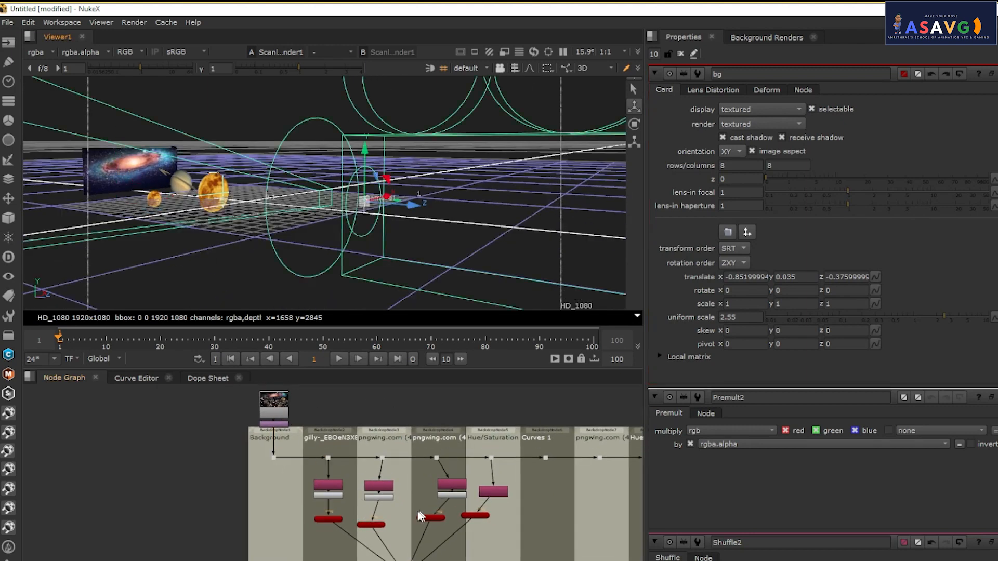
pyautogui.doubleClick(431, 518)
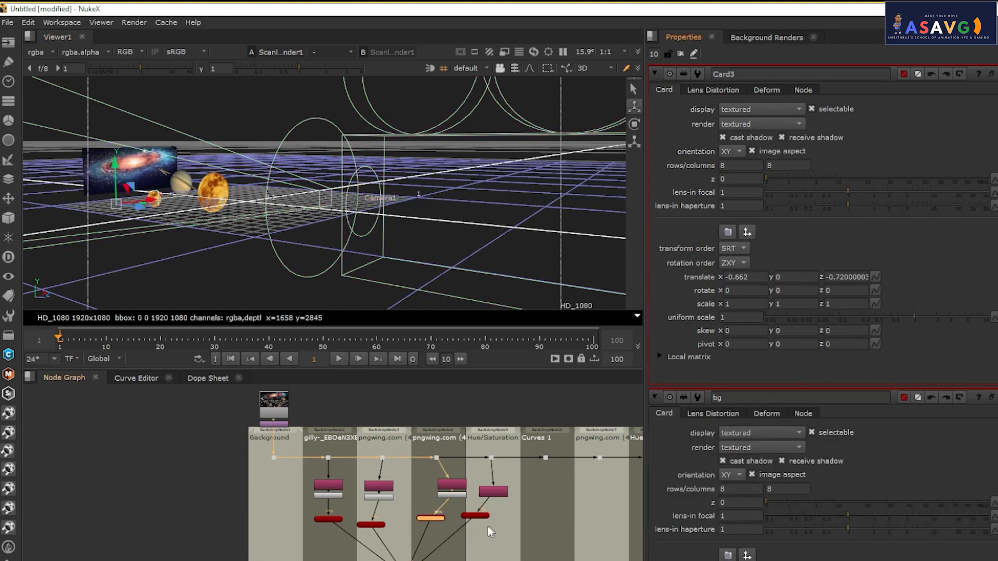
pyautogui.click(475, 516)
pyautogui.doubleClick(475, 517)
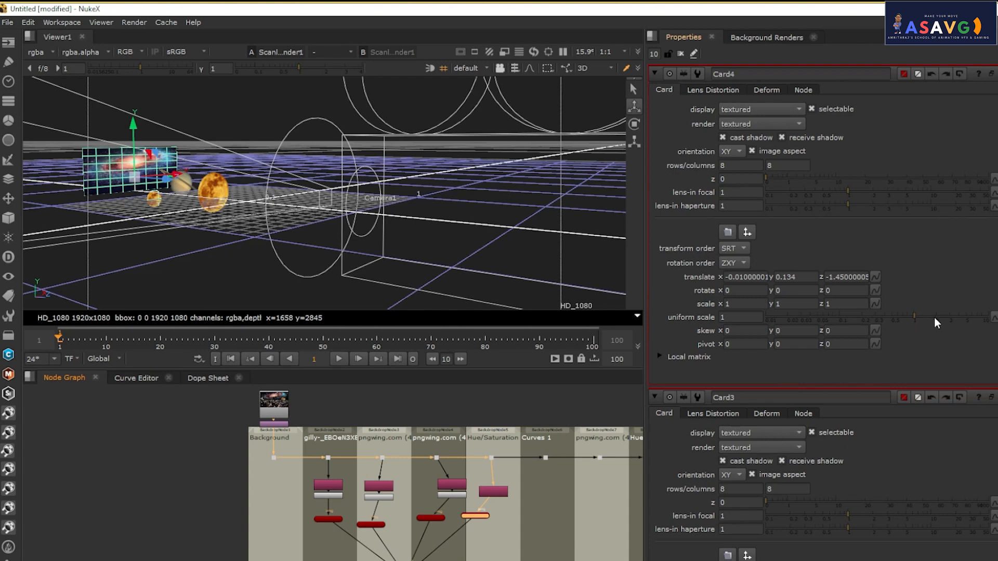
pyautogui.moveTo(934, 319); pyautogui.dragTo(940, 321)
pyautogui.press('Tab')
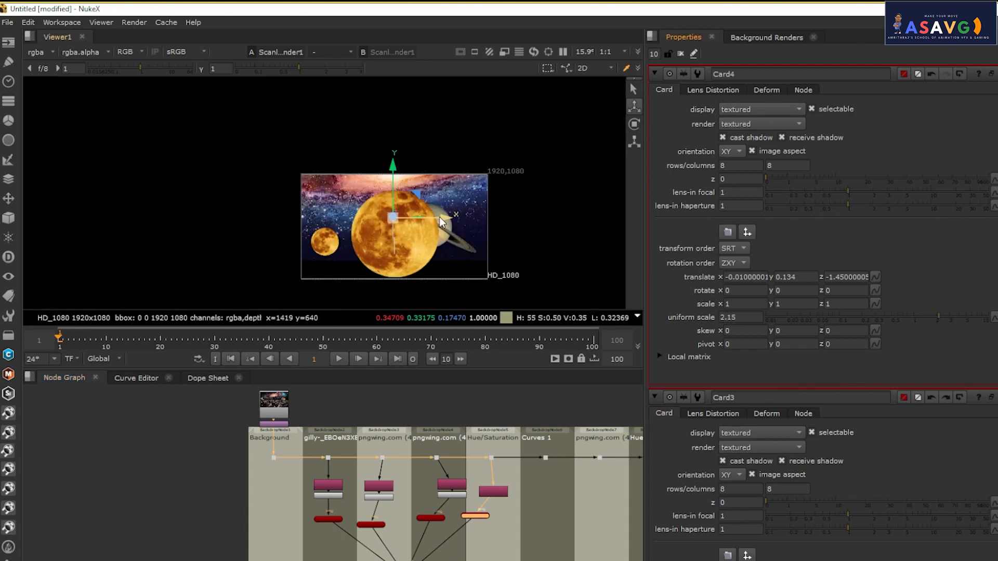
pyautogui.moveTo(393, 166); pyautogui.dragTo(390, 190)
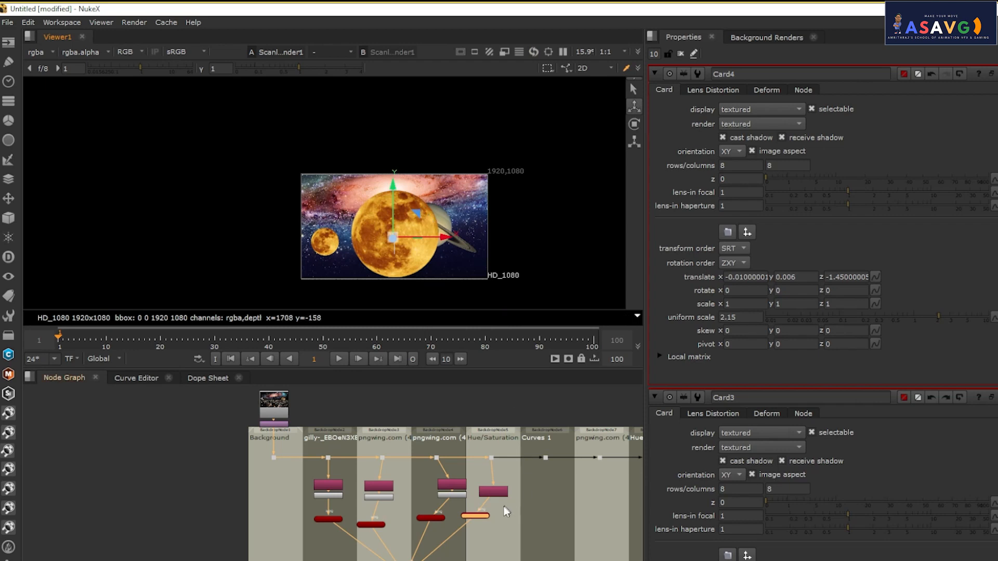
# - Try to move Card3 along X to about -0.556 and undo the move
pyautogui.moveTo(441, 506); pyautogui.dragTo(413, 501)
pyautogui.doubleClick(405, 512)
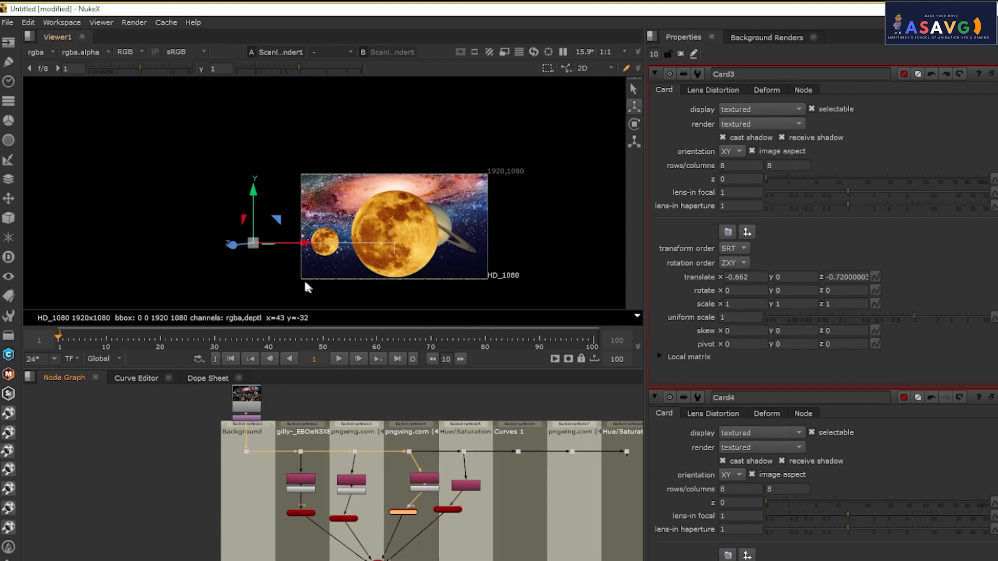
pyautogui.moveTo(307, 246); pyautogui.dragTo(329, 249)
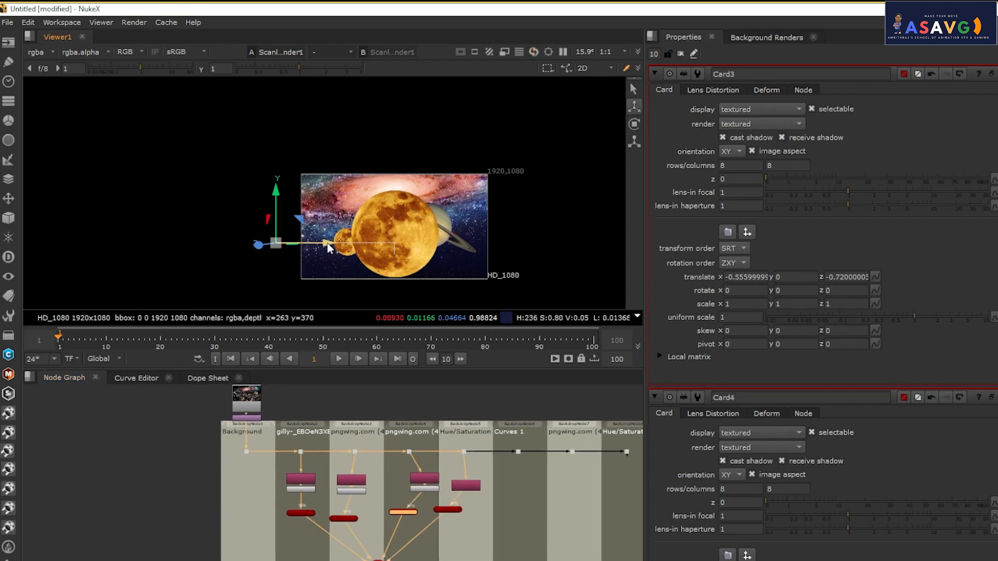
pyautogui.hotkey('ctrl', 'z')
# - Set the bg card's uniform scale to 1.7 and move it to about X -0.598, Y -0.018
pyautogui.doubleClick(300, 512)
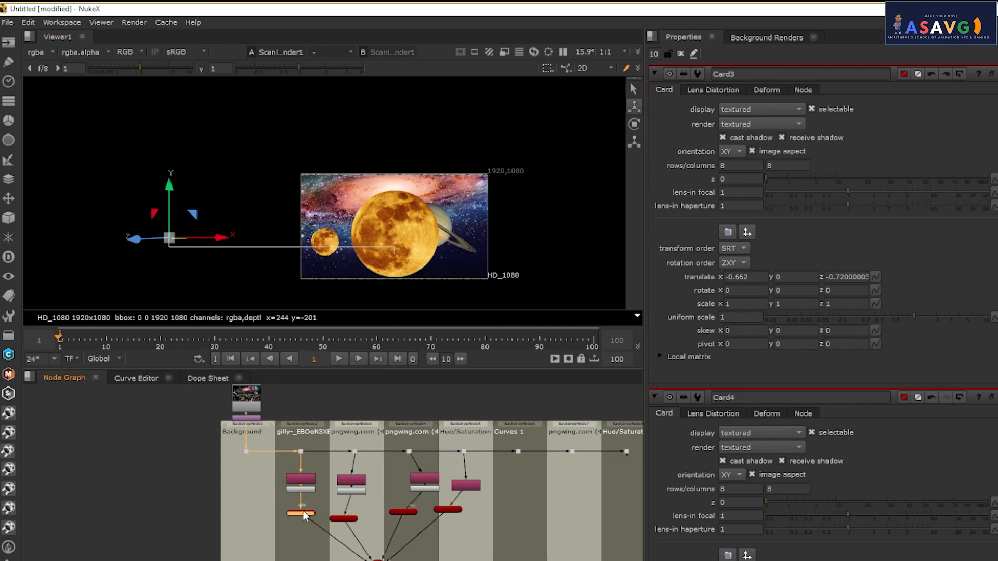
pyautogui.moveTo(218, 241); pyautogui.dragTo(258, 245)
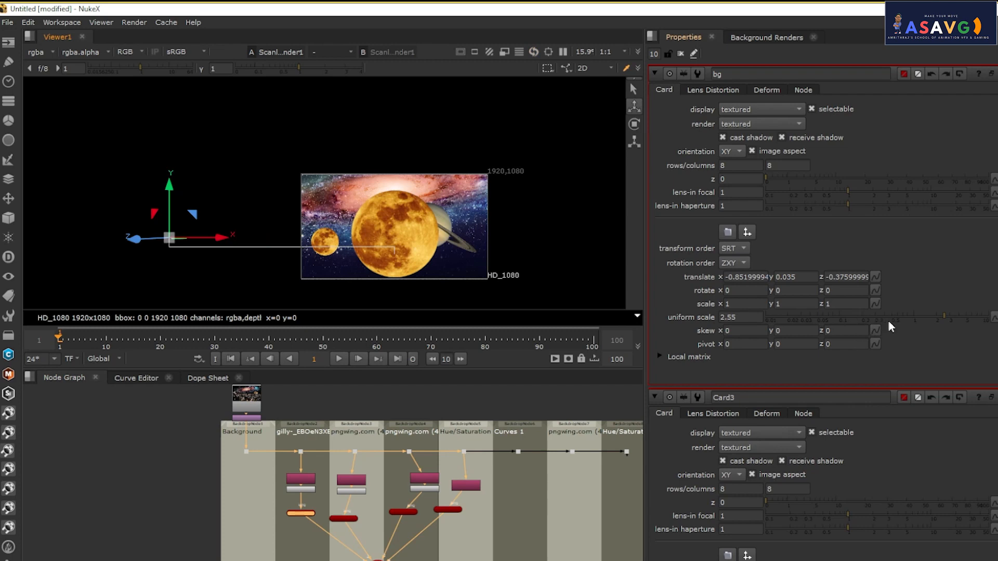
pyautogui.moveTo(923, 320)
pyautogui.mouseDown()
pyautogui.moveTo(898, 317)
pyautogui.moveTo(931, 317)
pyautogui.mouseUp()
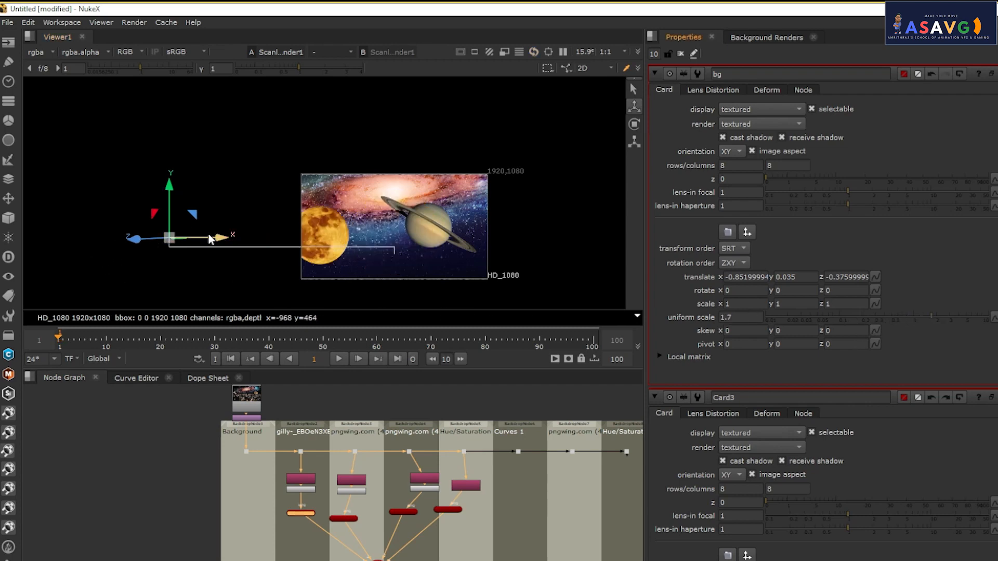
pyautogui.moveTo(216, 237); pyautogui.dragTo(256, 223)
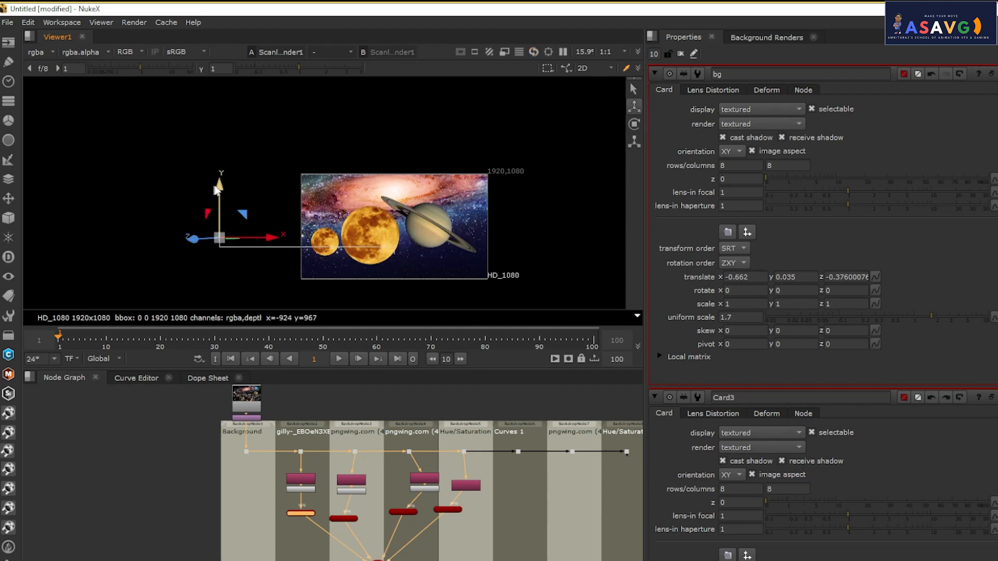
pyautogui.moveTo(219, 186); pyautogui.dragTo(220, 200)
pyautogui.moveTo(273, 254); pyautogui.dragTo(291, 259)
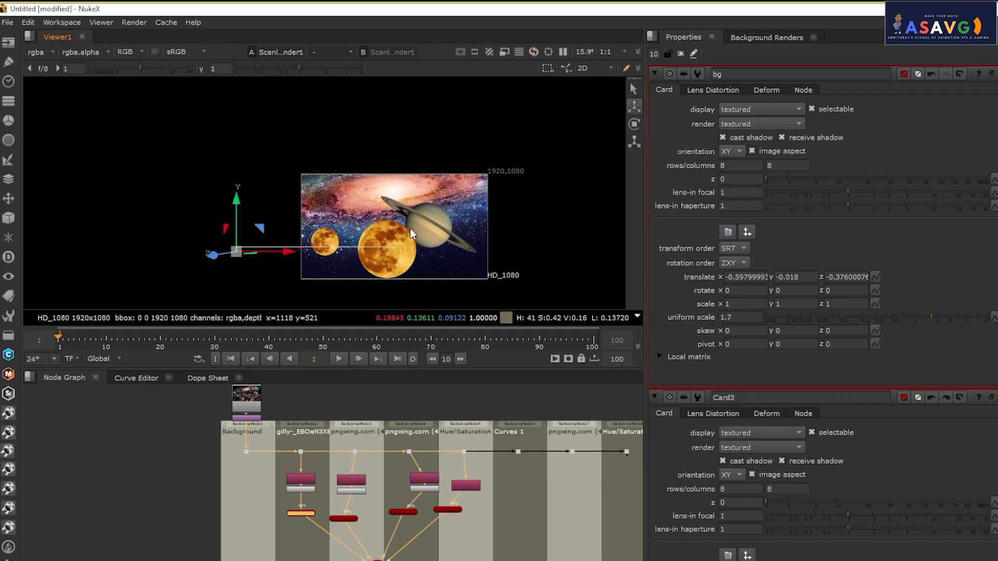
# - Move the ringed planet's round card along X to about 0.114
pyautogui.click(344, 519)
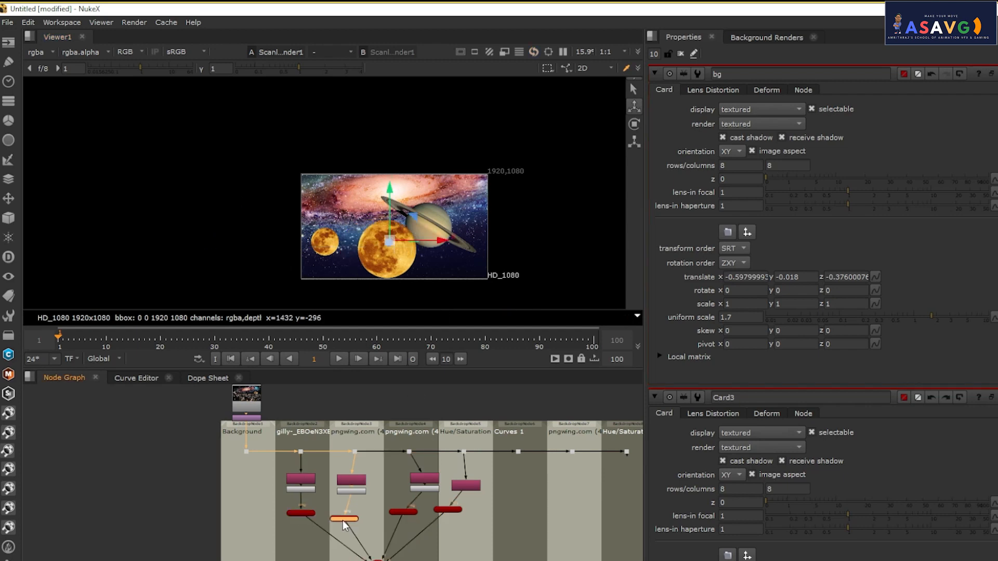
pyautogui.moveTo(450, 243); pyautogui.dragTo(463, 243)
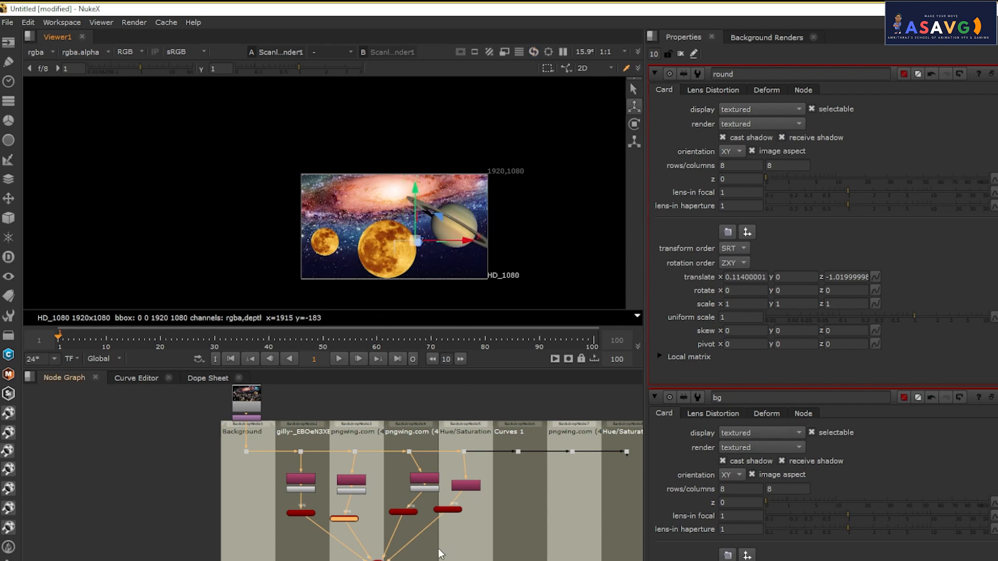
# - Detach Camera1 from ScanlineRender1 in the enlarged node graph and shift it slightly up
pyautogui.moveTo(438, 545); pyautogui.dragTo(546, 358)
pyautogui.press('space')
pyautogui.scroll(2, 546, 358)
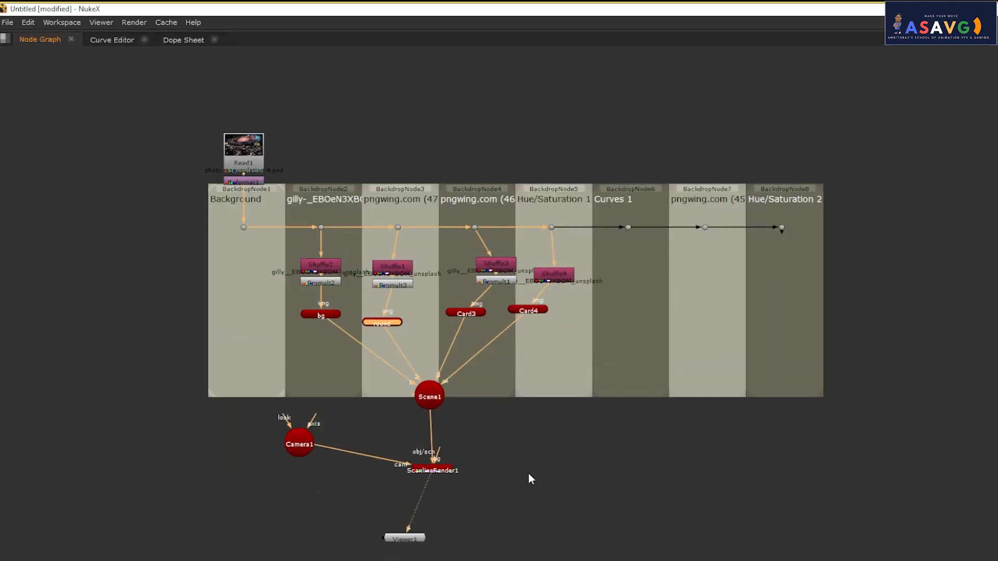
pyautogui.click(547, 456)
pyautogui.moveTo(304, 445)
pyautogui.mouseDown()
pyautogui.moveTo(272, 416)
pyautogui.moveTo(326, 436)
pyautogui.moveTo(304, 427)
pyautogui.mouseUp()
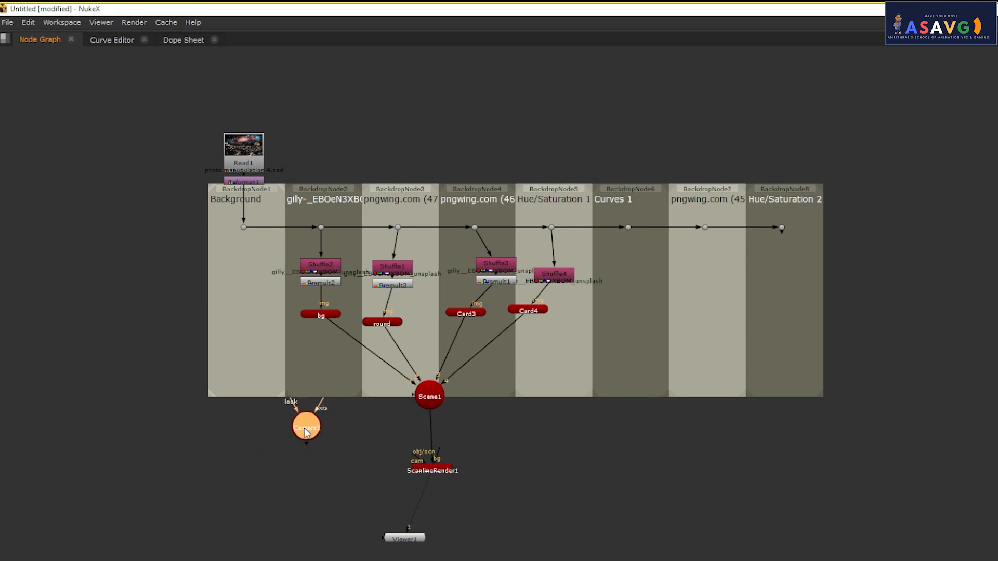
# - Add a second Camera node and place it beside Scene1
pyautogui.click(556, 502)
pyautogui.press('Tab')
pyautogui.write('CAM')
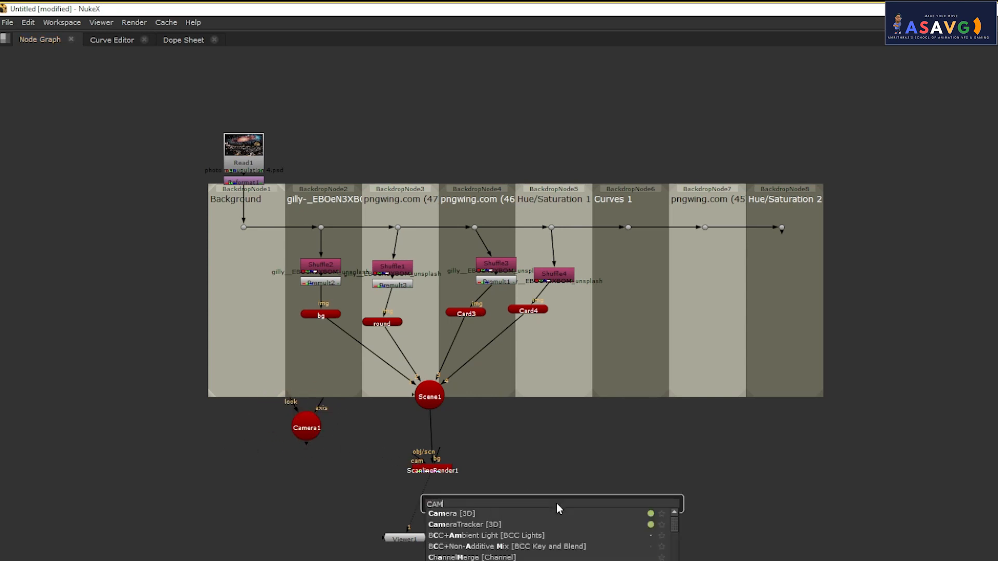
pyautogui.click(468, 514)
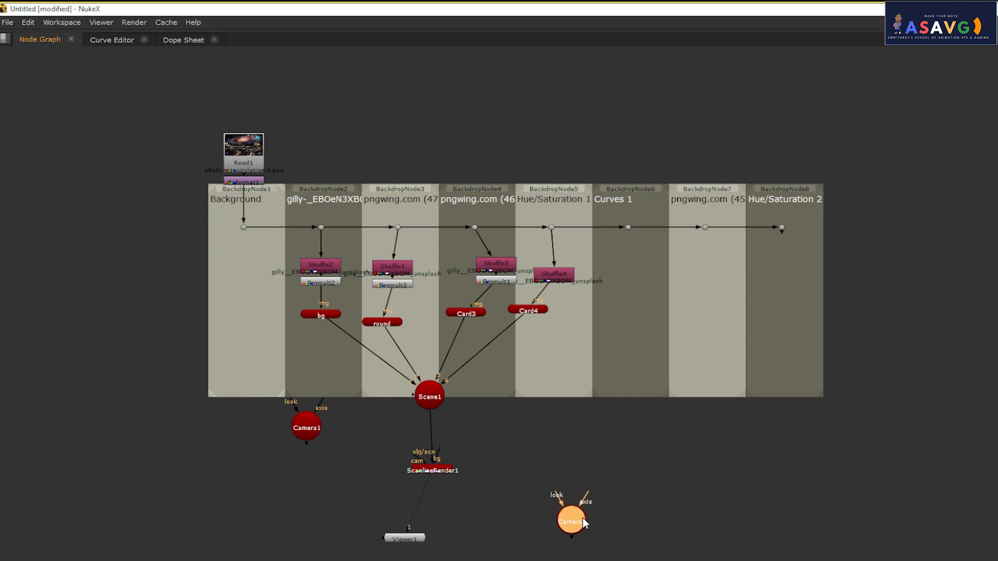
pyautogui.moveTo(583, 522); pyautogui.dragTo(470, 456)
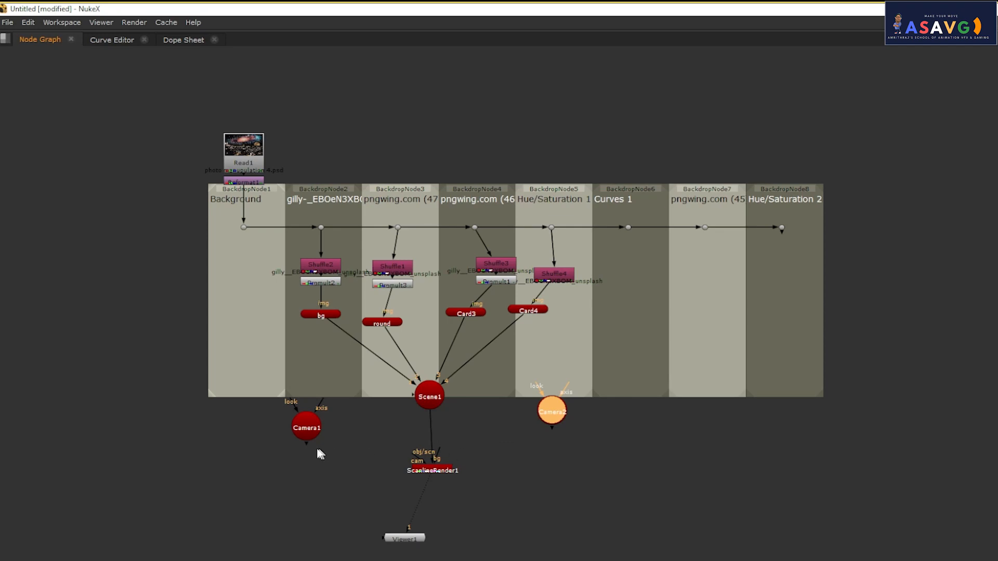
# - Connect Camera1 and Camera2 to Scene1 and return to the full workspace layout
pyautogui.scroll(3, 339, 434)
pyautogui.moveTo(298, 453); pyautogui.dragTo(464, 390)
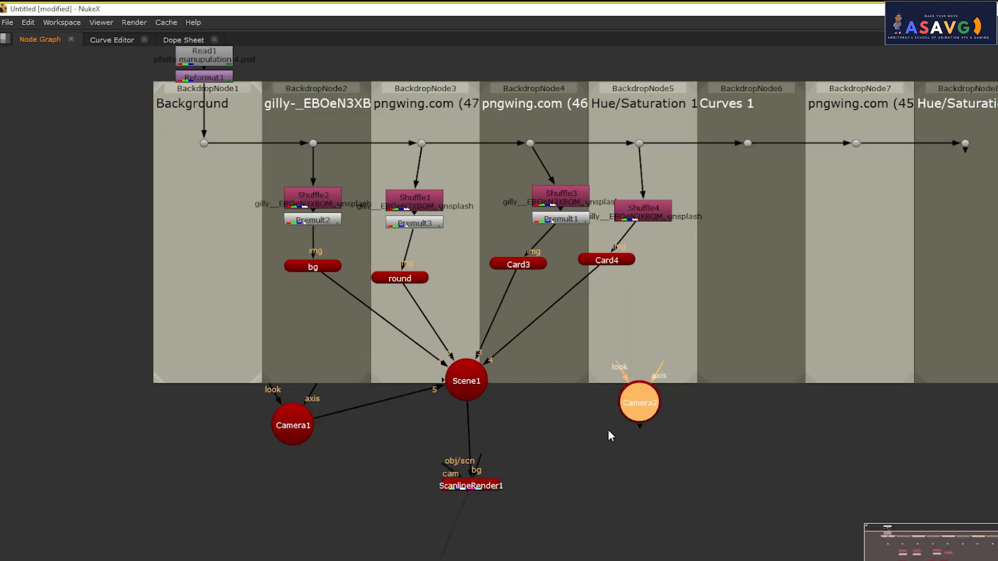
pyautogui.moveTo(644, 432); pyautogui.dragTo(462, 383)
pyautogui.press('space')
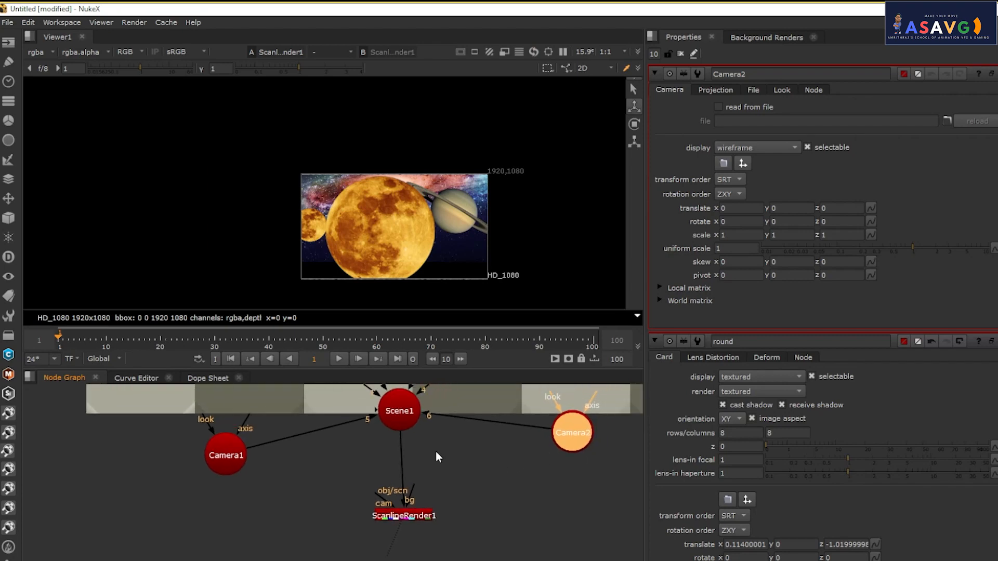
# - Undo the second camera and the Scene1 camera connections, restoring Camera1's link to ScanlineRender1
pyautogui.hotkey('ctrl', 'z')
pyautogui.press('Delete')
pyautogui.hotkey('ctrl', 'z')
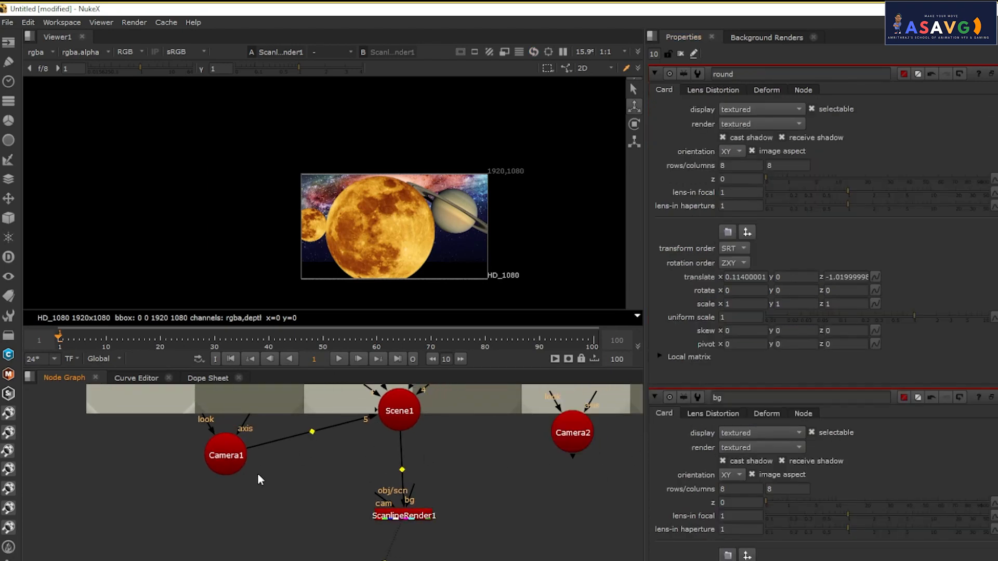
pyautogui.hotkey('ctrl', 'y')
pyautogui.hotkey('ctrl', 'z')
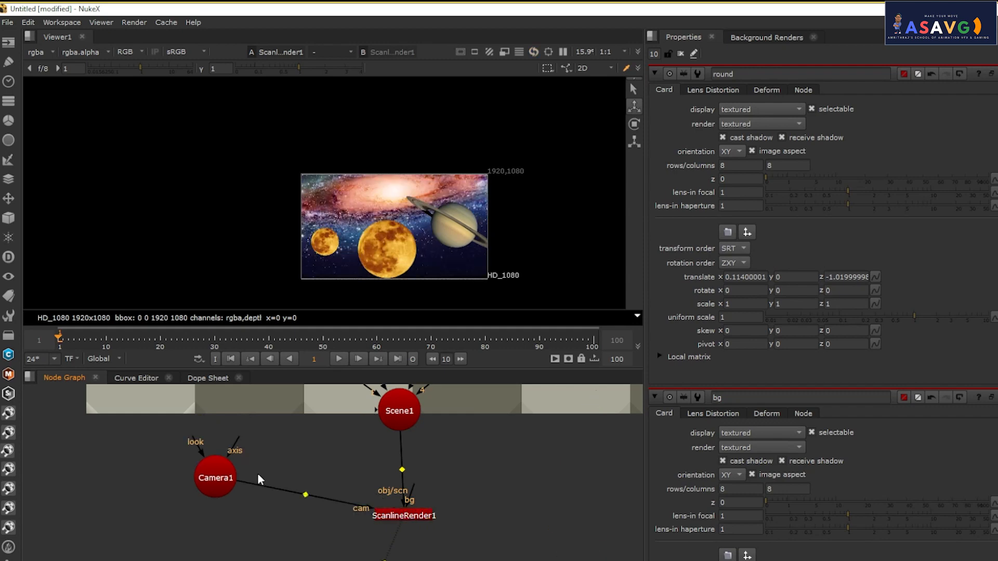
# - Open Camera1's properties and set a keyframe on its translate values at frame 0
pyautogui.doubleClick(221, 492)
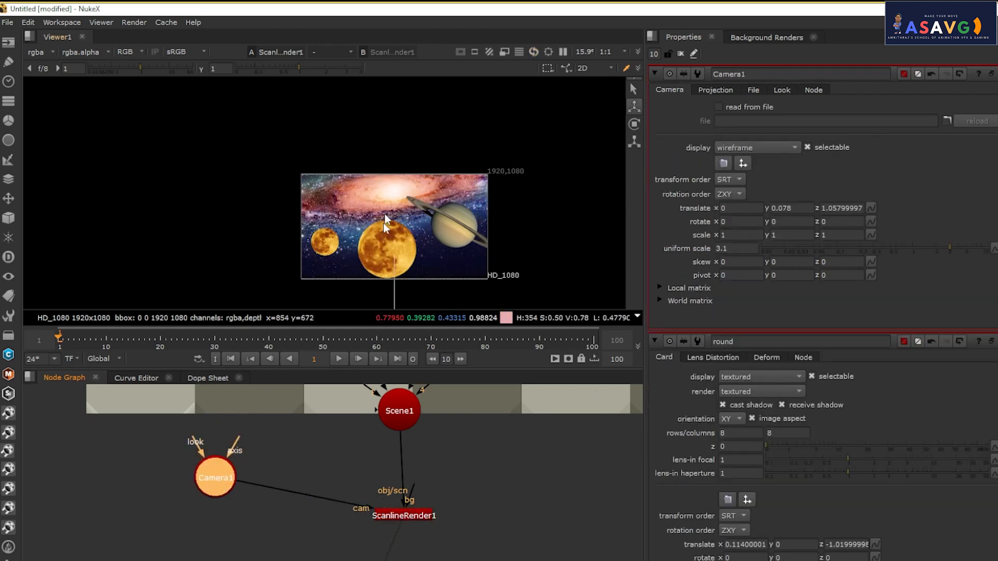
pyautogui.click(96, 349)
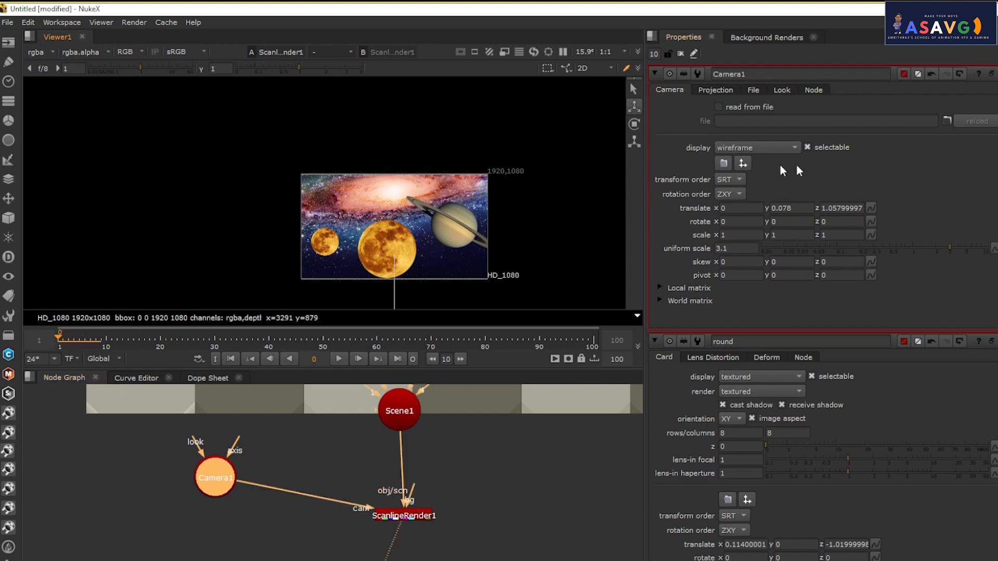
pyautogui.moveTo(746, 211); pyautogui.dragTo(674, 208)
pyautogui.hotkey('ctrl', 'z')
pyautogui.moveTo(853, 208); pyautogui.dragTo(821, 208)
pyautogui.hotkey('ctrl', 'z')
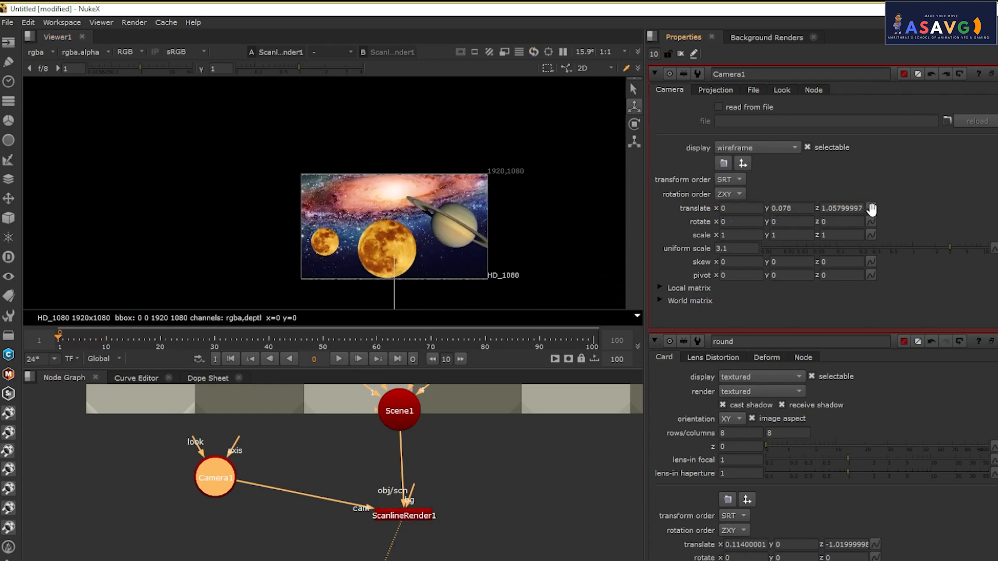
pyautogui.click(871, 208)
pyautogui.click(889, 218)
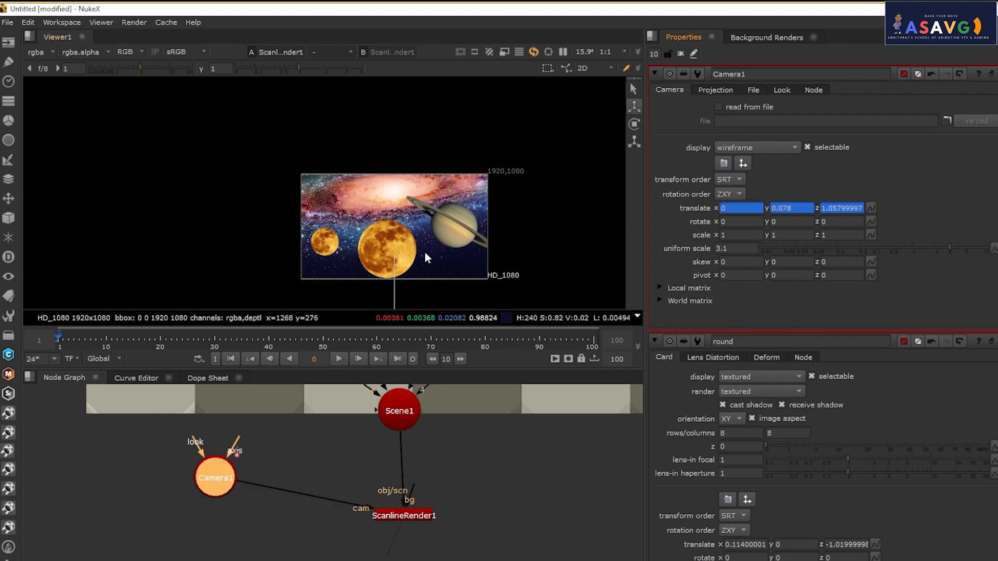
# - Pull Camera1 back from the cards along Z in the 3D view, comparing with the 2D render
pyautogui.press('space')
pyautogui.press('Tab')
pyautogui.scroll(-5, 444, 326)
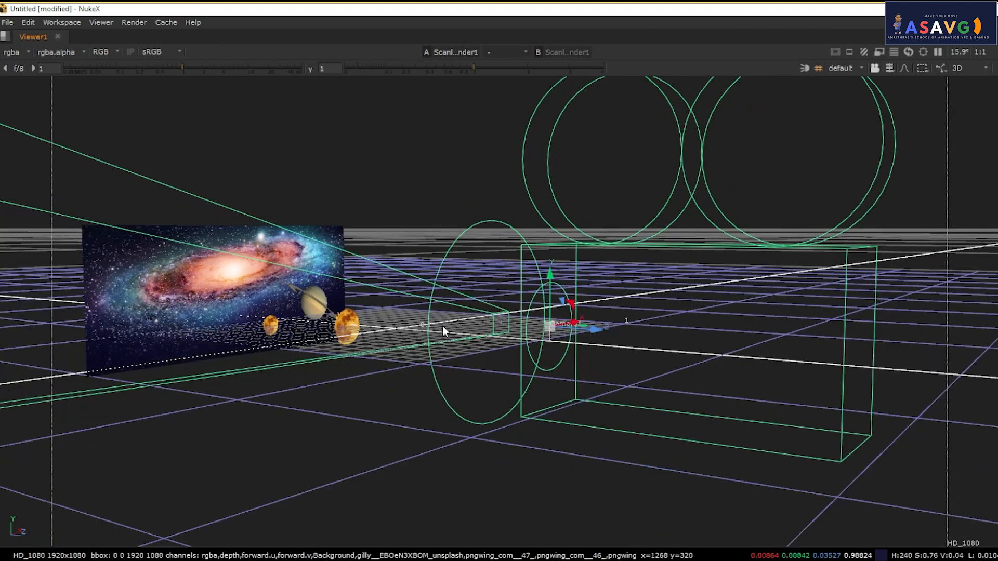
pyautogui.moveTo(445, 358); pyautogui.dragTo(686, 283)
pyautogui.press('Tab')
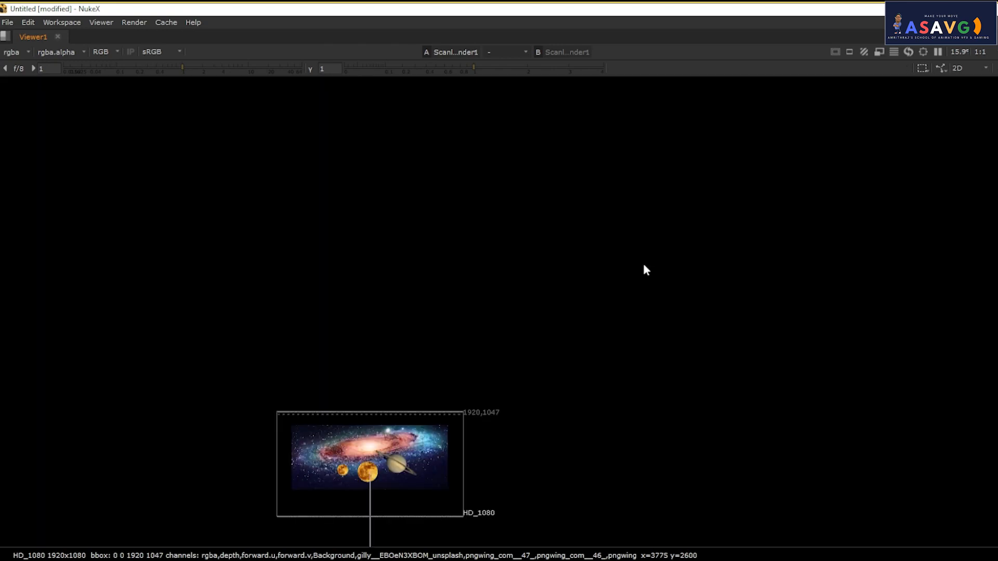
pyautogui.press('Tab')
pyautogui.scroll(-2, 916, 326)
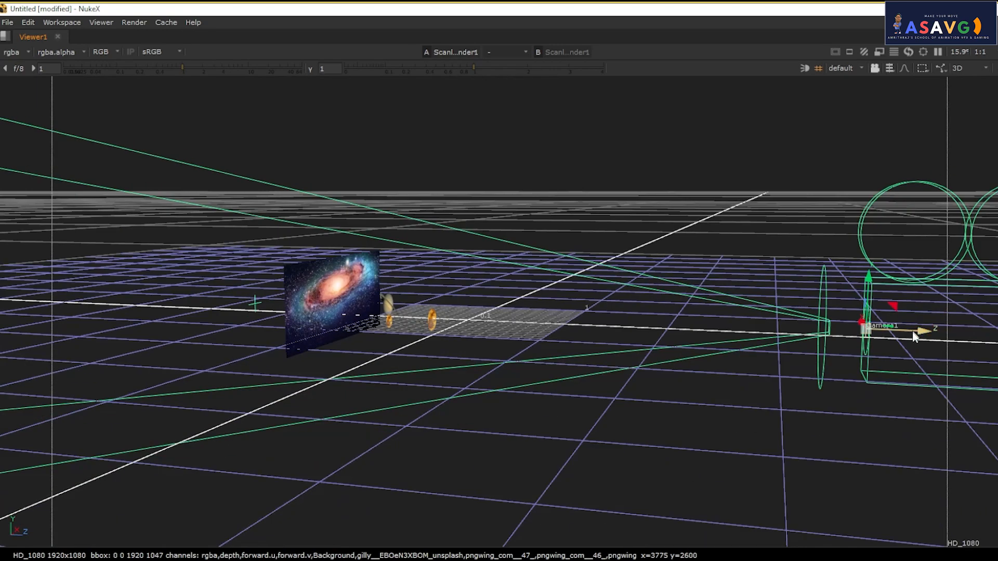
# - Move Camera1 toward the cards to a Z translate of about 2.66 and check the framing in the 2D render
pyautogui.moveTo(917, 331); pyautogui.dragTo(795, 328)
pyautogui.press('Tab')
pyautogui.press('Tab')
pyautogui.press('Tab')
pyautogui.press('Tab')
pyautogui.press('Tab')
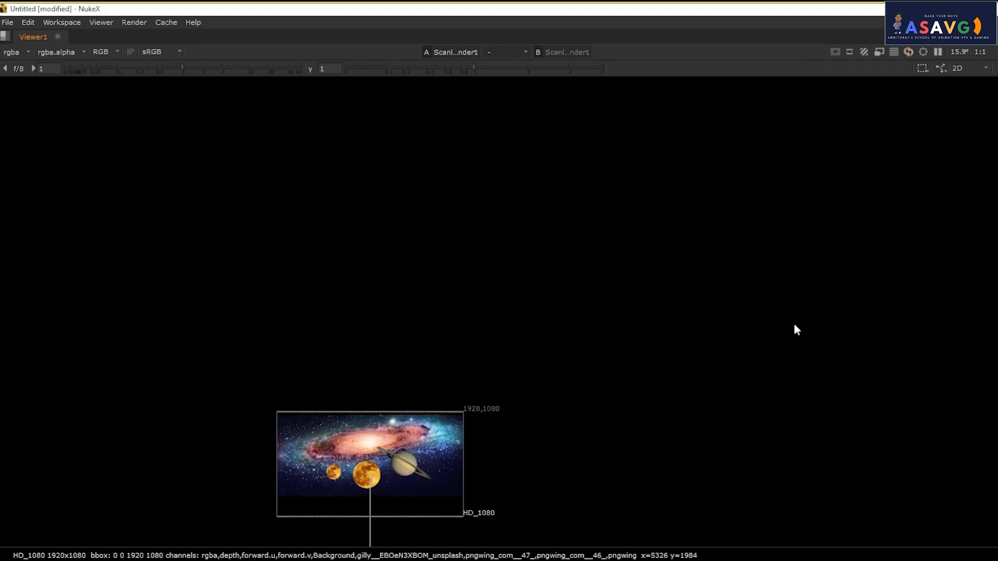
pyautogui.press('space')
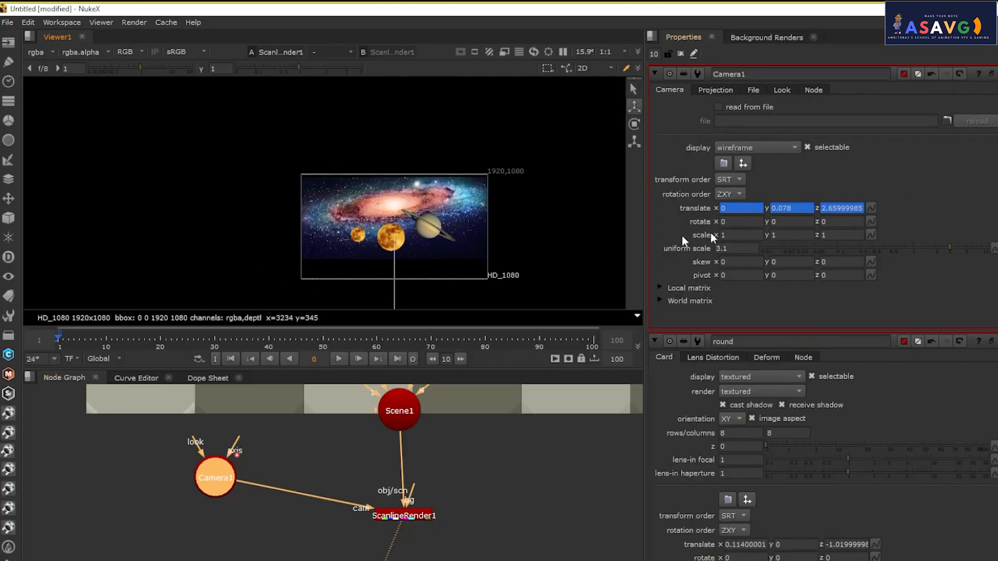
# - At frame 60, move Camera1 closer to the cards along Z to animate a push-in, and inspect the 2D render
pyautogui.moveTo(143, 341); pyautogui.dragTo(377, 341)
pyautogui.press('space')
pyautogui.press('Tab')
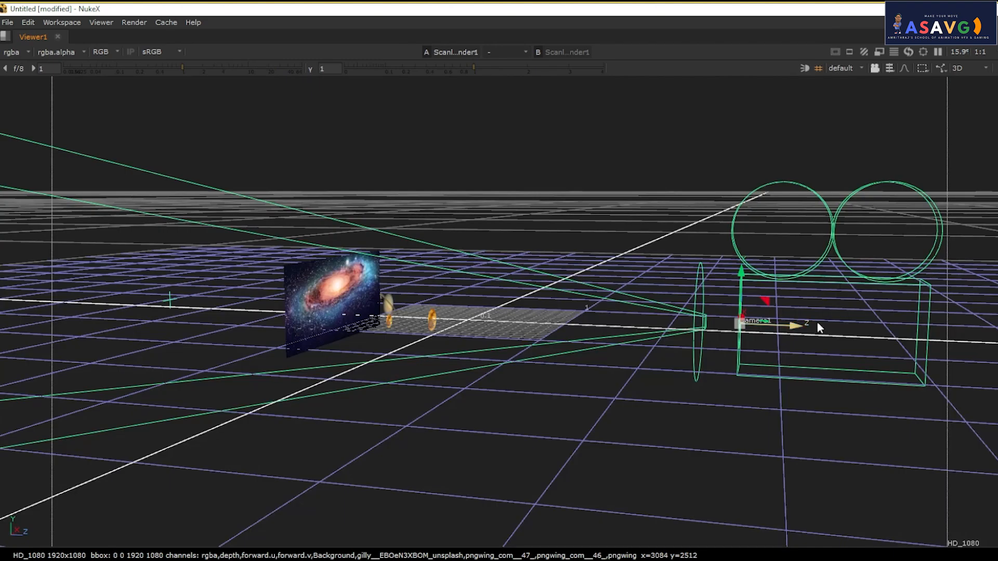
pyautogui.moveTo(797, 333); pyautogui.dragTo(723, 330)
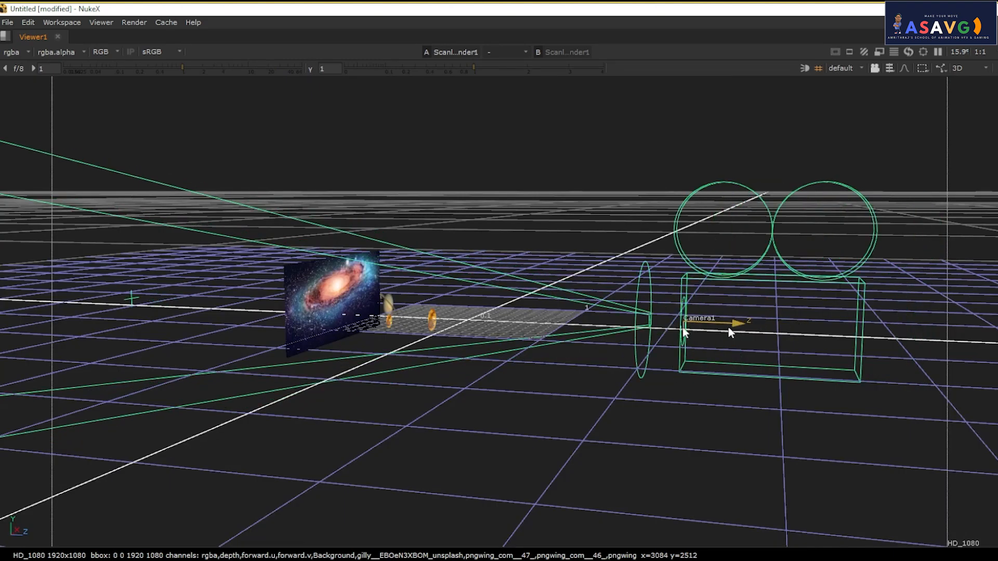
pyautogui.press('Tab')
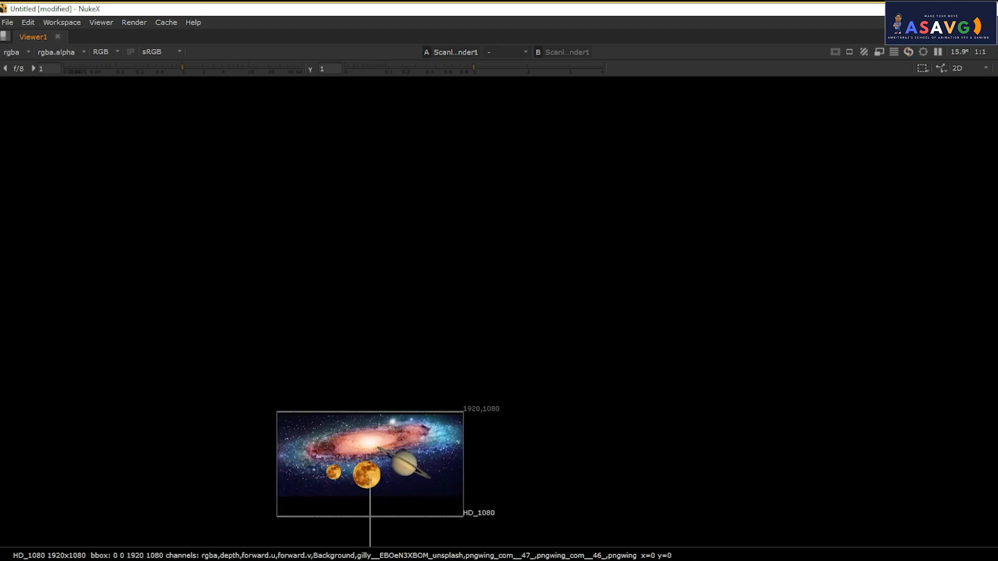
pyautogui.moveTo(546, 497); pyautogui.dragTo(583, 391)
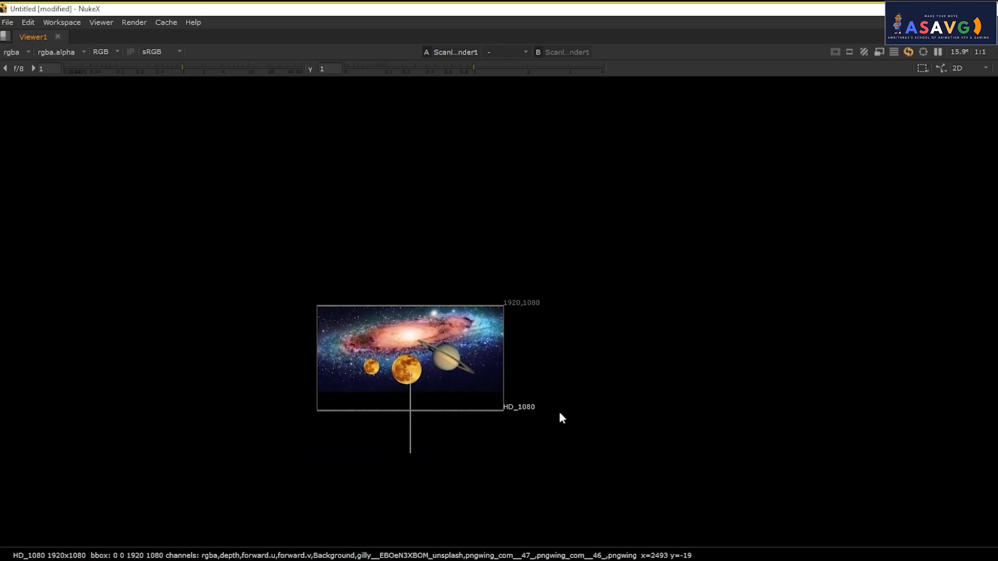
pyautogui.scroll(2, 559, 411)
pyautogui.scroll(1, 559, 416)
pyautogui.moveTo(518, 418); pyautogui.dragTo(627, 424)
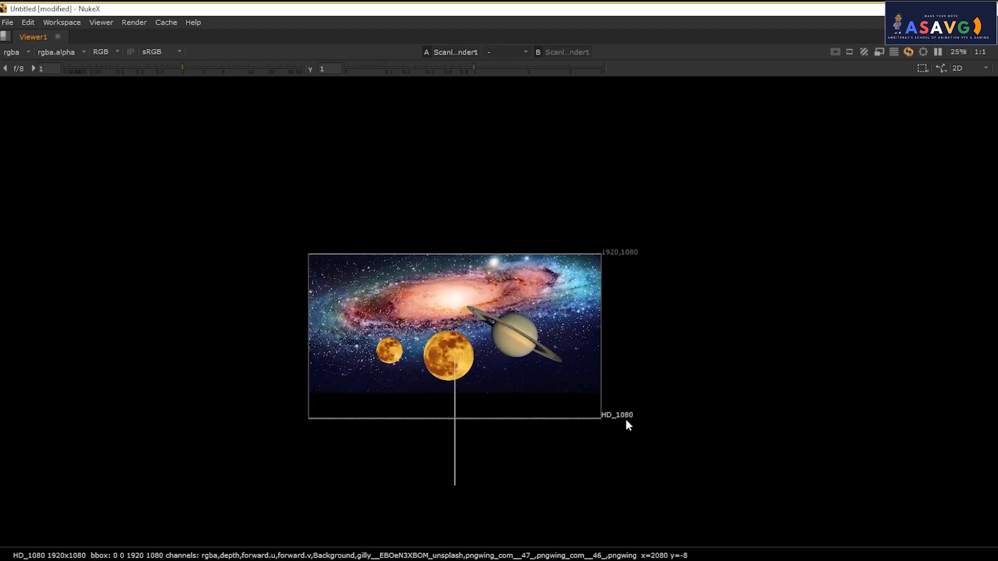
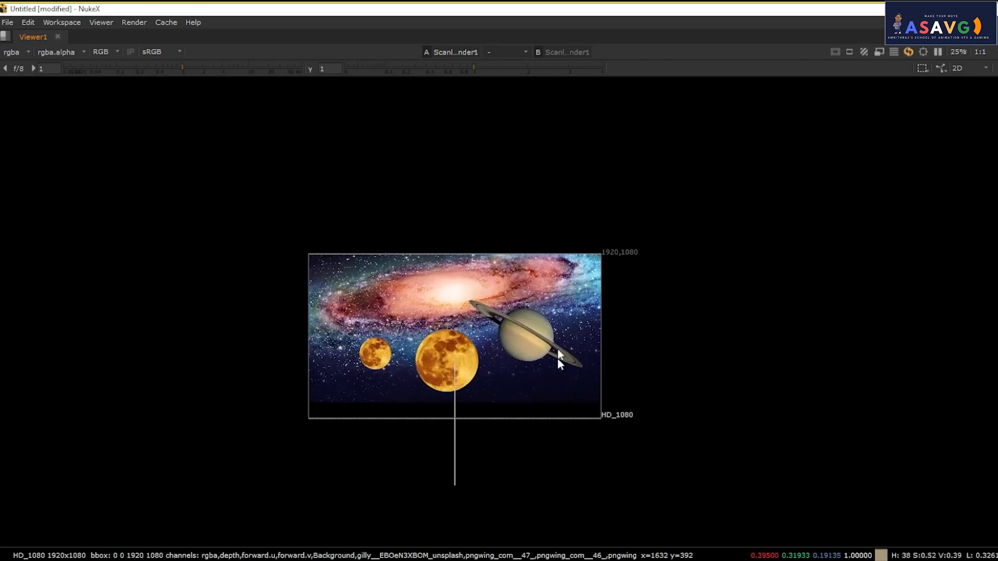
# - Open the properties of the Premult2 node above the bg card and the Viewer1 settings
pyautogui.press('space')
pyautogui.moveTo(487, 436); pyautogui.dragTo(439, 552)
pyautogui.scroll(-2, 392, 490)
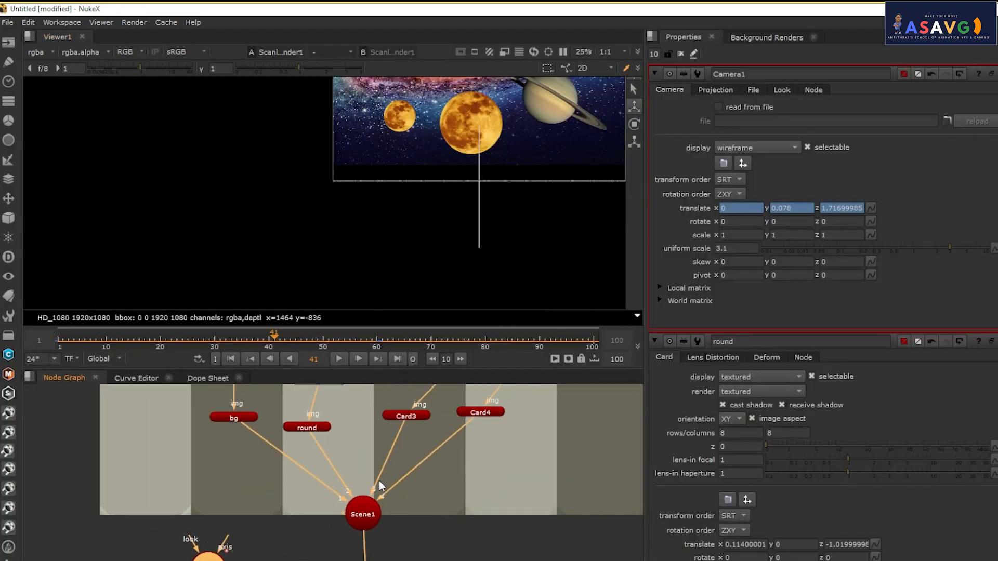
pyautogui.moveTo(379, 482); pyautogui.dragTo(463, 547)
pyautogui.moveTo(314, 462); pyautogui.dragTo(337, 502)
pyautogui.doubleClick(337, 485)
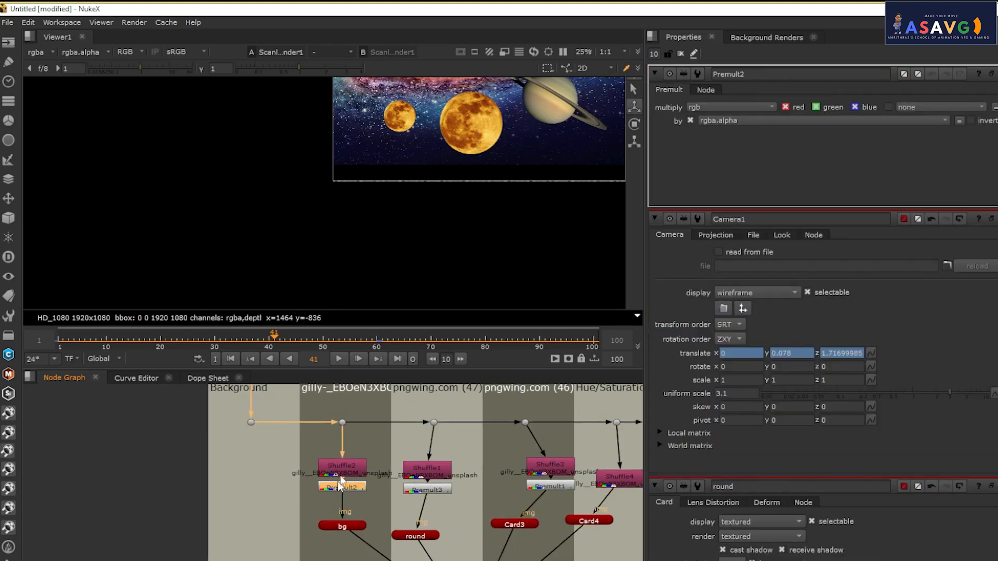
pyautogui.press('s')
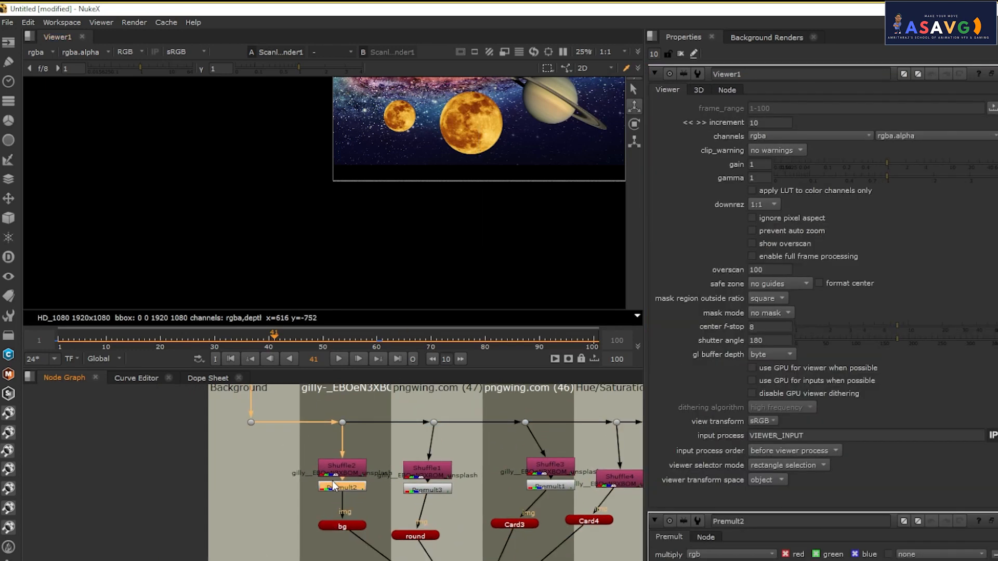
# - Disable and re-enable Shuffle2 to check which layer it contributes to the render
pyautogui.moveTo(332, 481); pyautogui.dragTo(335, 501)
pyautogui.click(339, 492)
pyautogui.press('d')
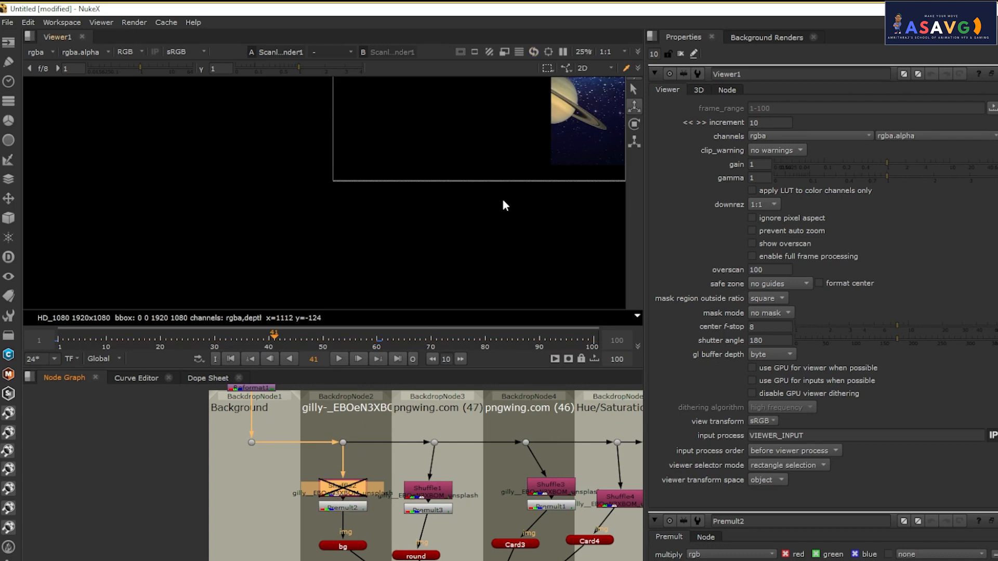
pyautogui.press('d')
pyautogui.scroll(-2, 490, 186)
pyautogui.moveTo(479, 210); pyautogui.dragTo(397, 218)
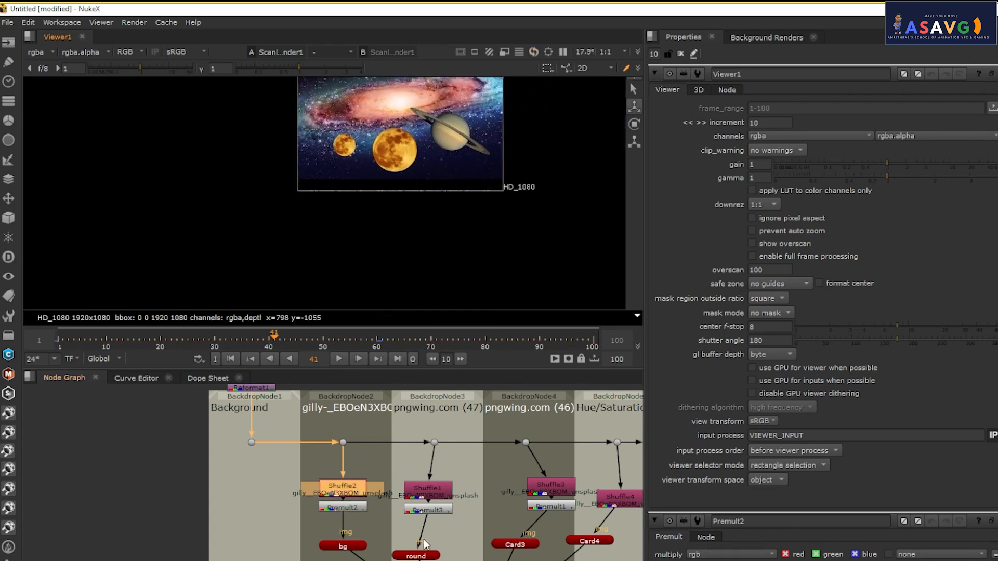
# - Disable and re-enable Shuffle1 and Shuffle3 in turn to identify their layers in the render
pyautogui.click(431, 494)
pyautogui.press('d')
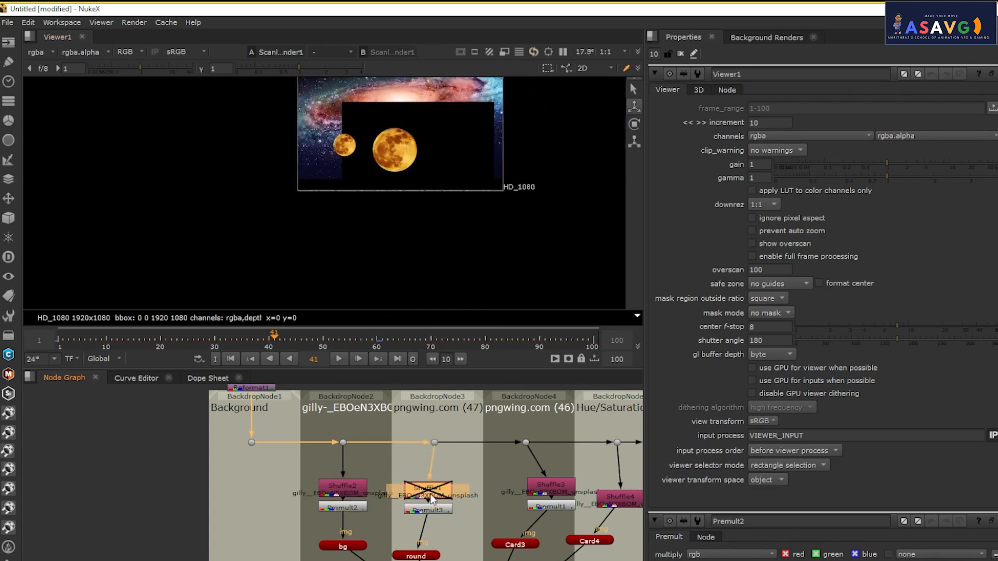
pyautogui.press('d')
pyautogui.moveTo(431, 494); pyautogui.dragTo(431, 487)
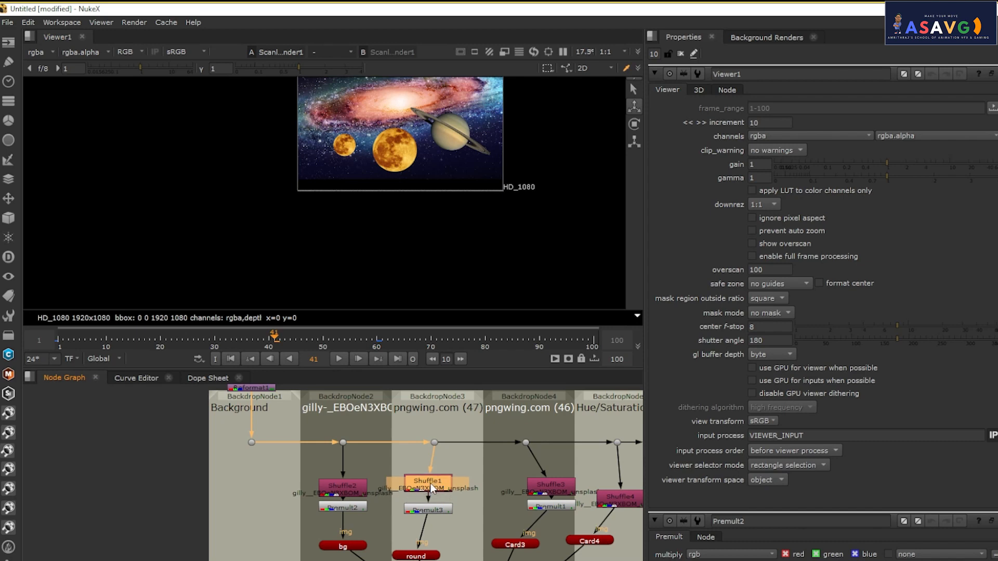
pyautogui.click(557, 491)
pyautogui.press('d')
pyautogui.press('d')
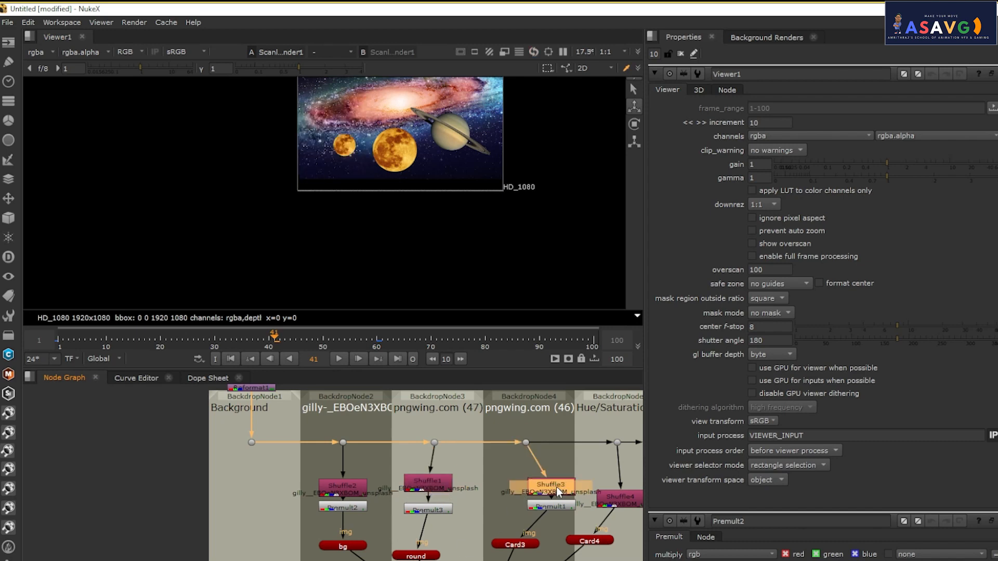
# - Disable and re-enable Shuffle4 to check its layer, and open its properties
pyautogui.moveTo(536, 514); pyautogui.dragTo(402, 502)
pyautogui.click(493, 485)
pyautogui.press('d')
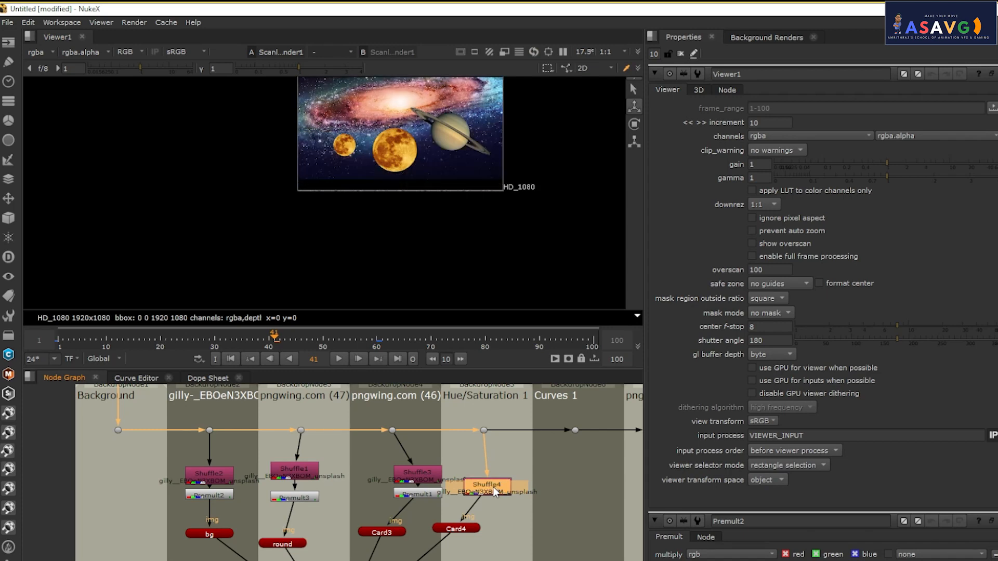
pyautogui.press('d')
pyautogui.scroll(-3, 492, 488)
pyautogui.doubleClick(492, 487)
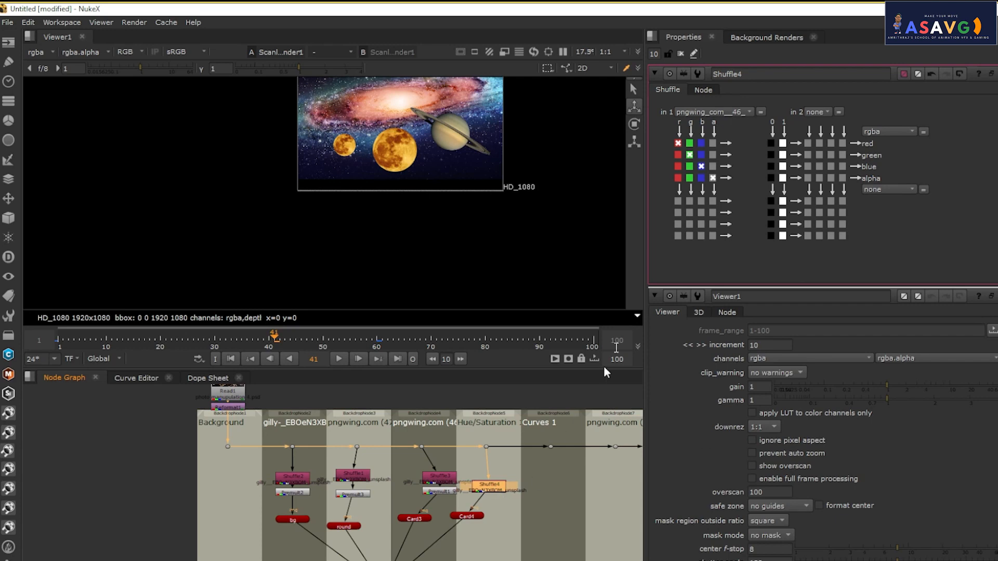
# - Paste a copy of Shuffle4 into the Curves 1 backdrop and connect it to the dot above
pyautogui.moveTo(473, 501); pyautogui.dragTo(439, 489)
pyautogui.hotkey('ctrl', 'v')
pyautogui.moveTo(408, 518); pyautogui.dragTo(399, 492)
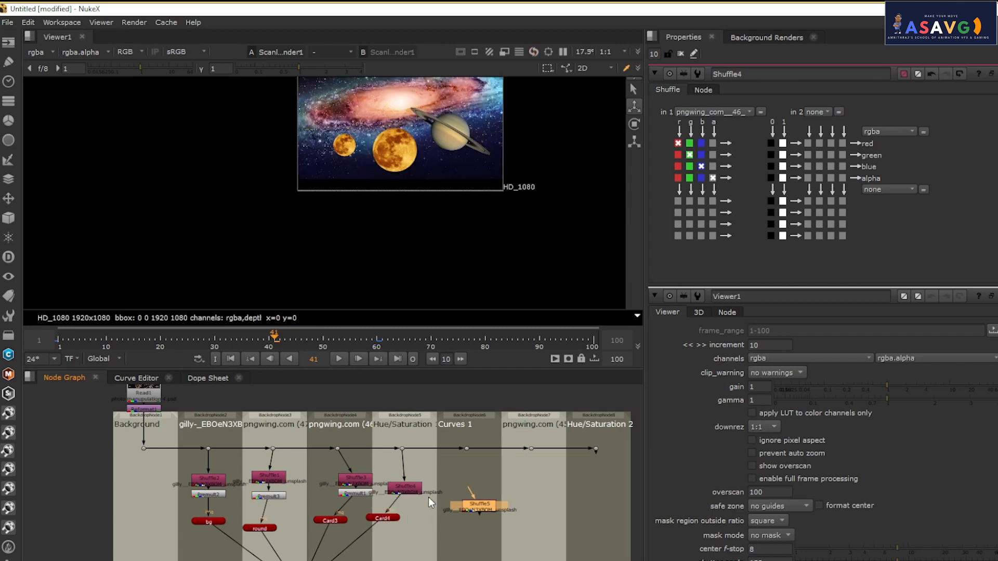
pyautogui.scroll(-5, 460, 504)
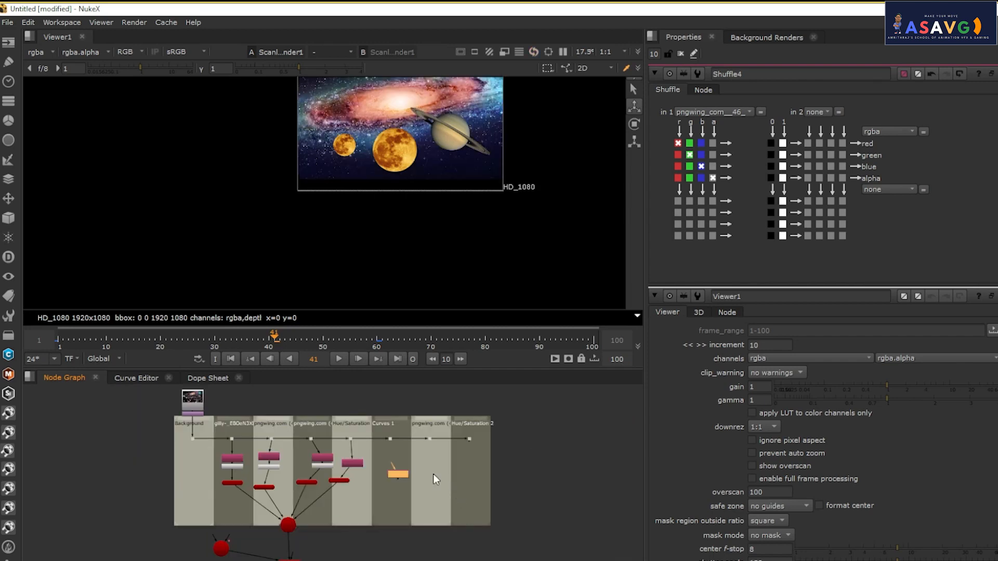
pyautogui.scroll(1, 413, 474)
pyautogui.click(386, 436)
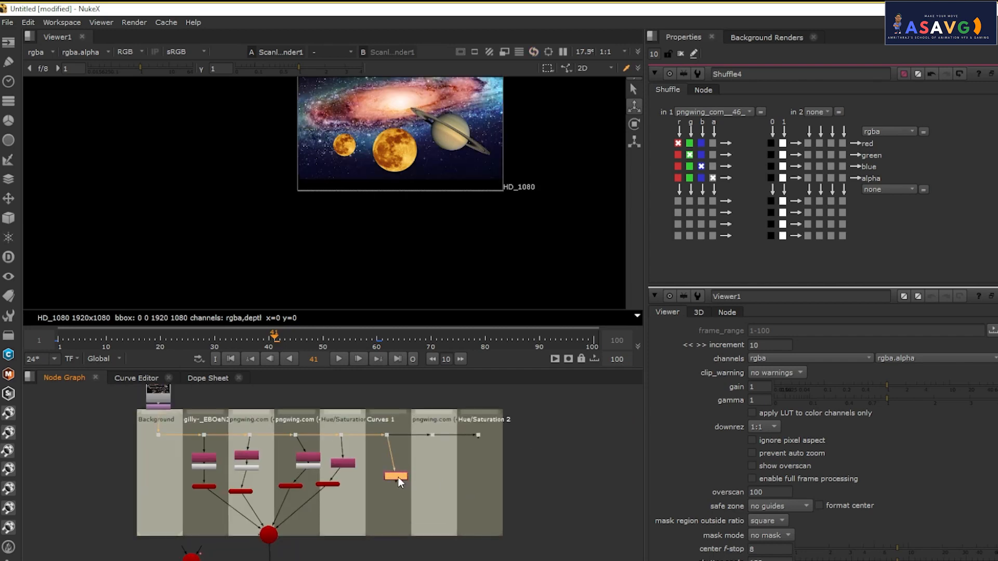
# - Add a Card node below the copied Shuffle in the Curves 1 backdrop and connect it to Scene1
pyautogui.press('Tab')
pyautogui.write('CARD')
pyautogui.press('Return')
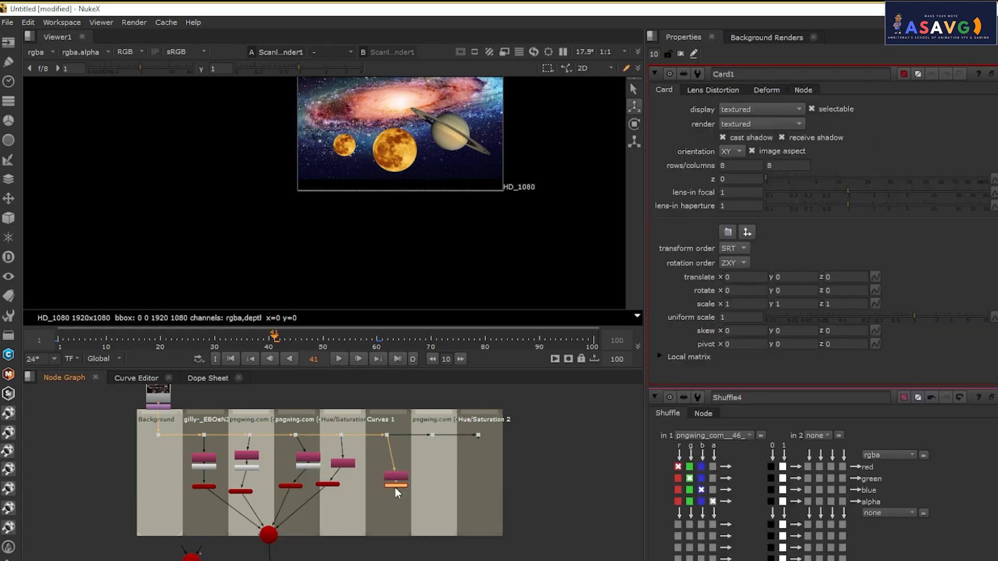
pyautogui.moveTo(399, 488); pyautogui.dragTo(273, 538)
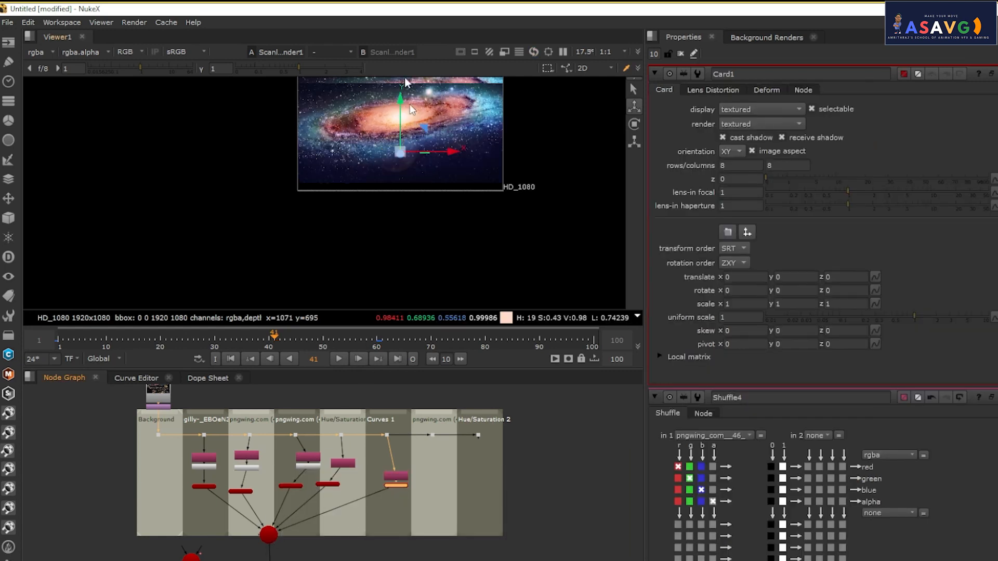
# - Set the first input layer of the Shuffle above Card1 to gilly__EBOeN3XBOM_unsplash
pyautogui.scroll(1, 391, 477)
pyautogui.scroll(1, 391, 477)
pyautogui.doubleClick(394, 476)
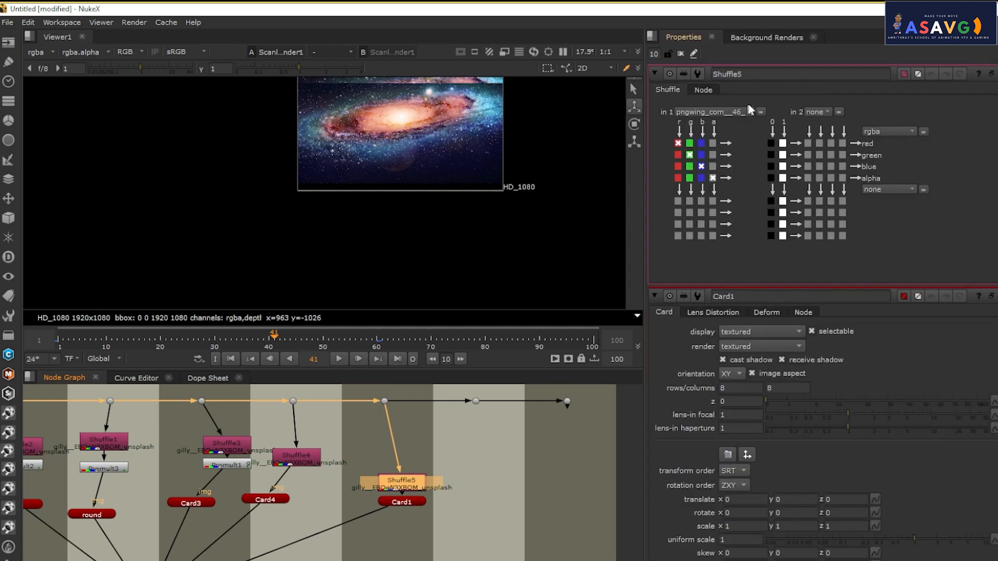
pyautogui.click(733, 111)
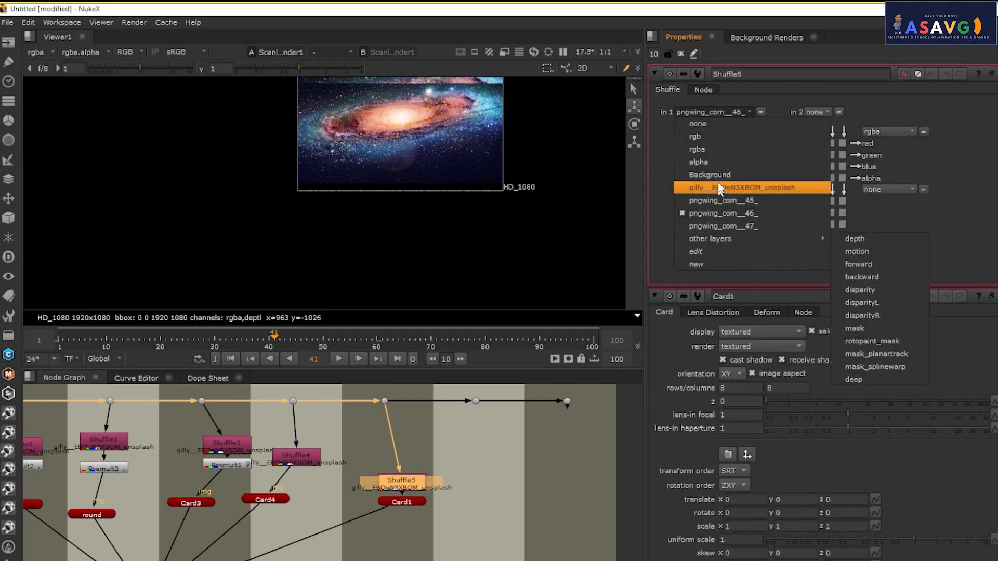
pyautogui.click(719, 211)
pyautogui.click(712, 111)
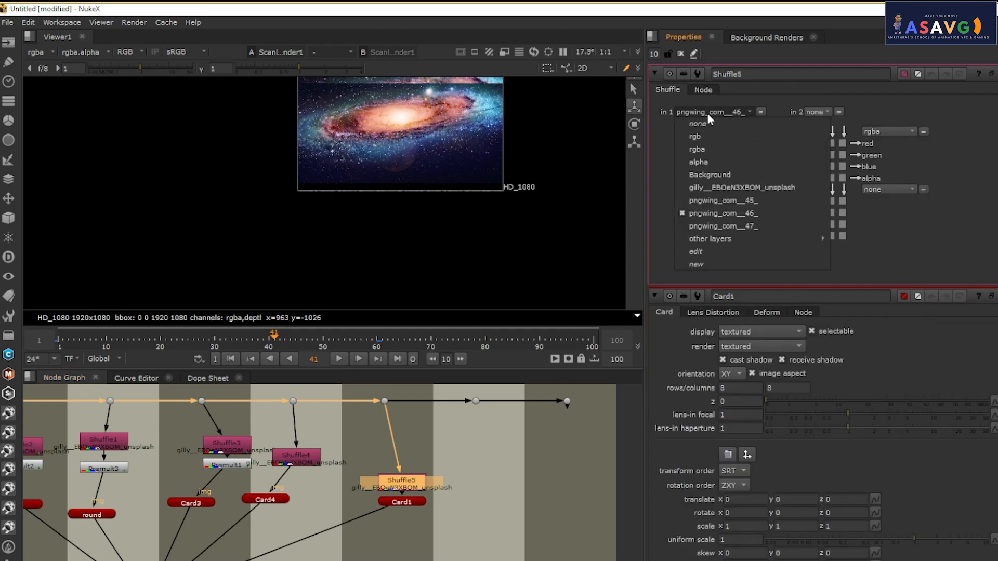
pyautogui.click(713, 186)
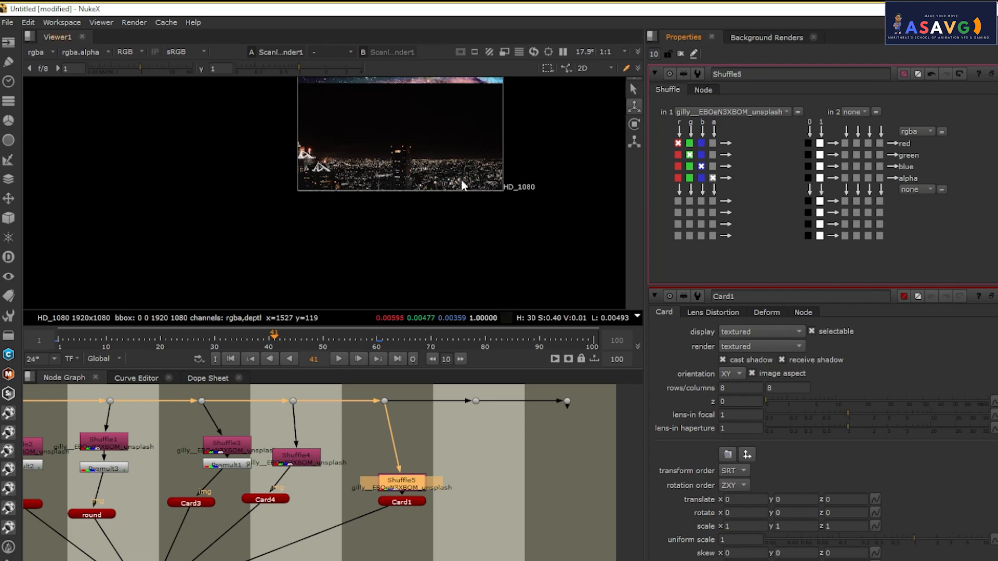
pyautogui.moveTo(461, 180); pyautogui.dragTo(457, 216)
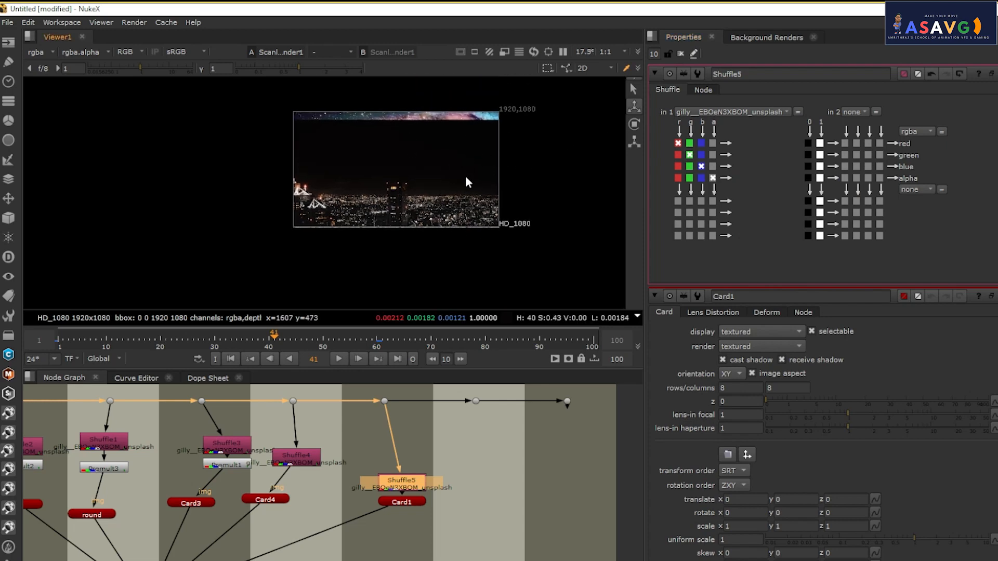
# - Insert a Premult node between Shuffle5 and Card1, and move Card1 down to make room
pyautogui.moveTo(385, 512); pyautogui.dragTo(407, 482)
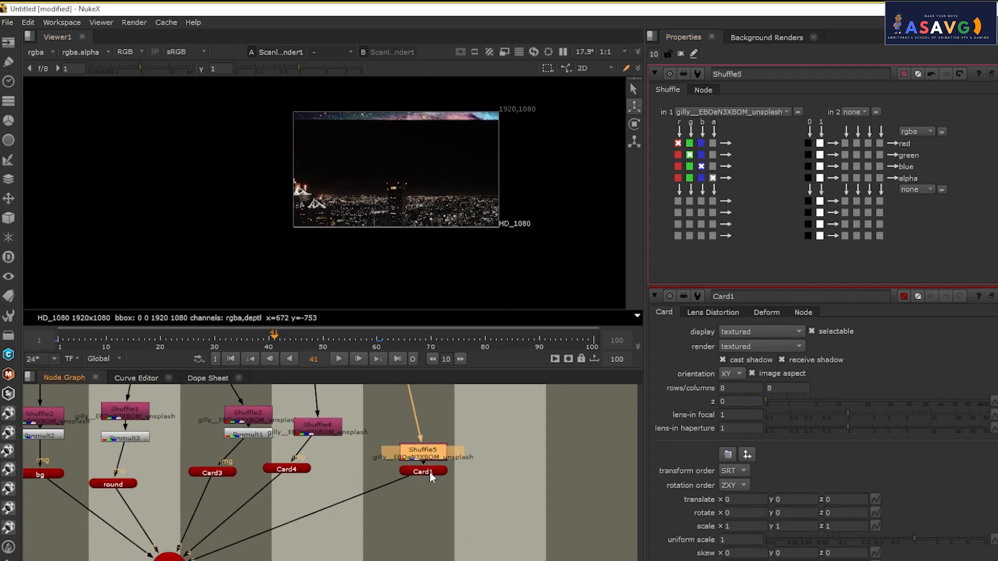
pyautogui.press('Tab')
pyautogui.write('P')
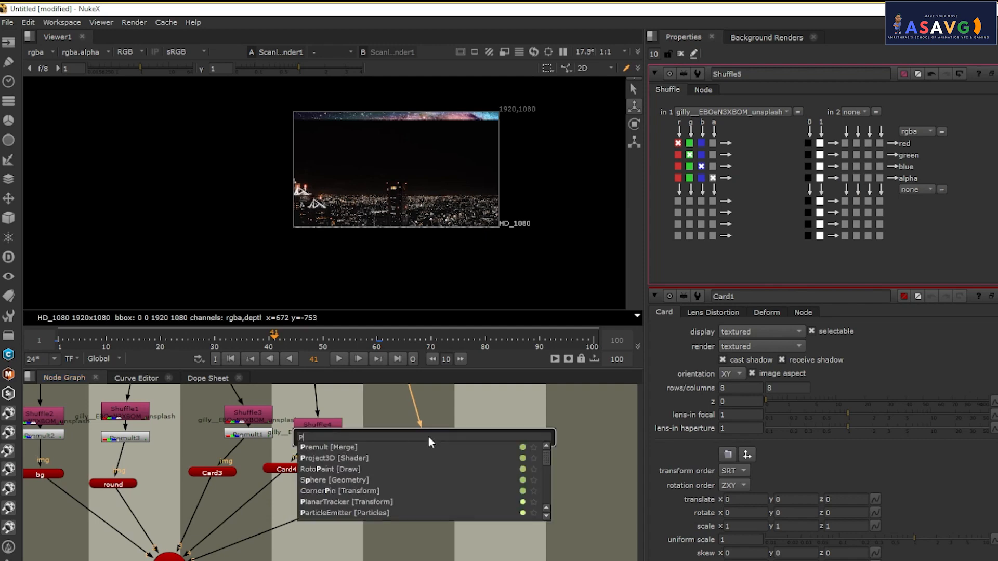
pyautogui.write('r')
pyautogui.press('Return')
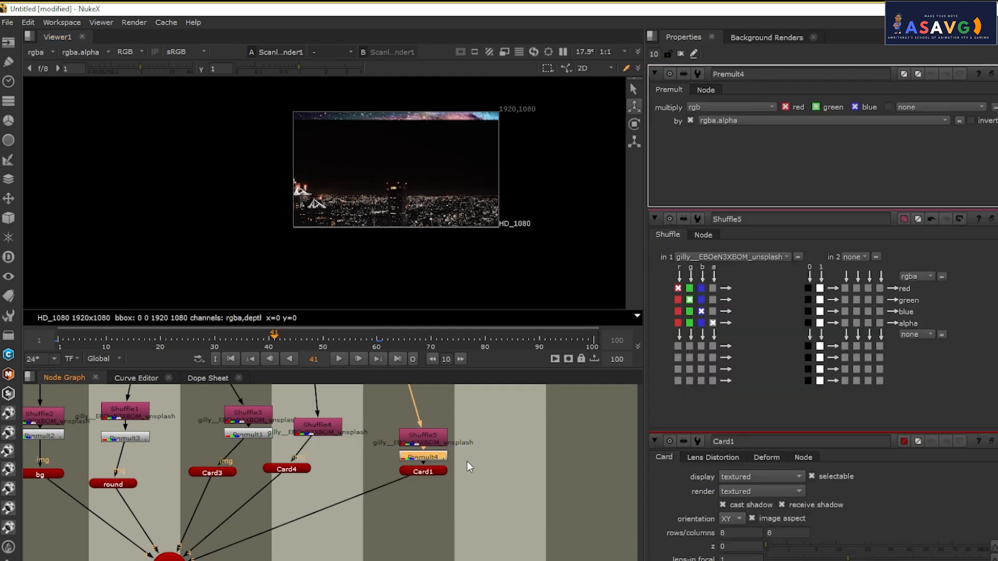
pyautogui.moveTo(424, 472); pyautogui.dragTo(421, 485)
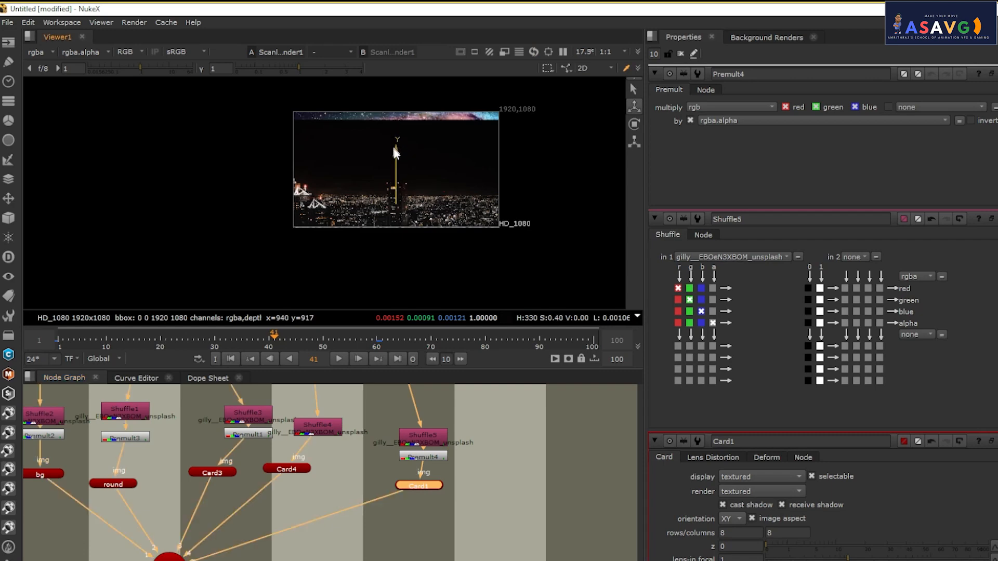
# - Raise Card1 slightly and push it back in depth behind the planets, to a Z translate of about -1.16
pyautogui.moveTo(394, 148)
pyautogui.mouseDown()
pyautogui.moveTo(394, 158)
pyautogui.moveTo(398, 135)
pyautogui.mouseUp()
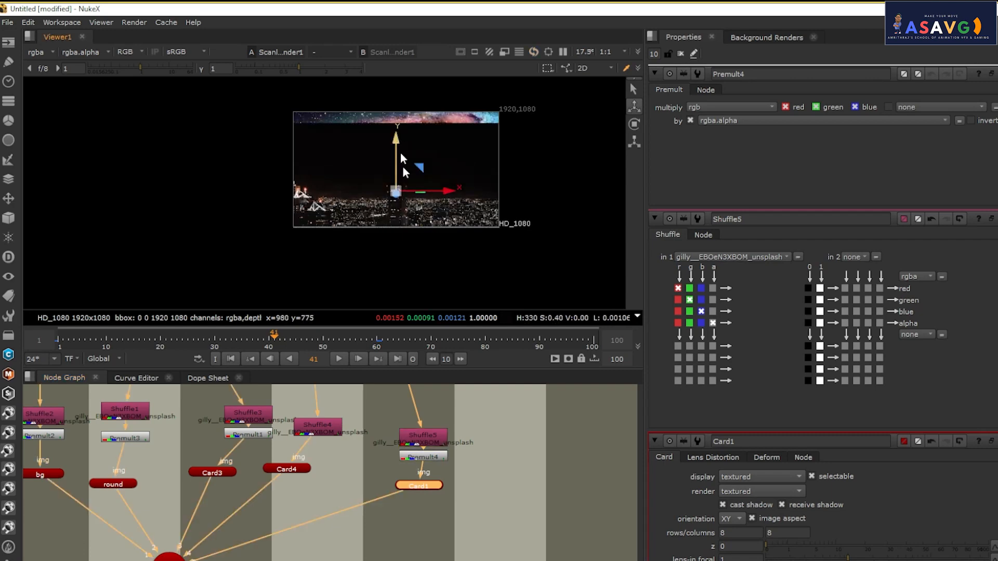
pyautogui.click(434, 459)
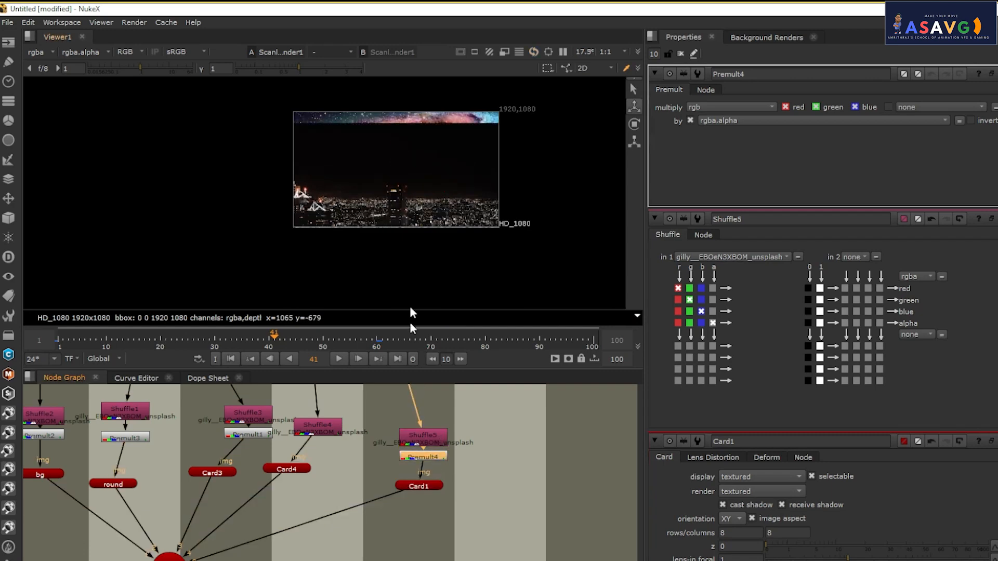
pyautogui.scroll(-2, 432, 459)
pyautogui.press('space')
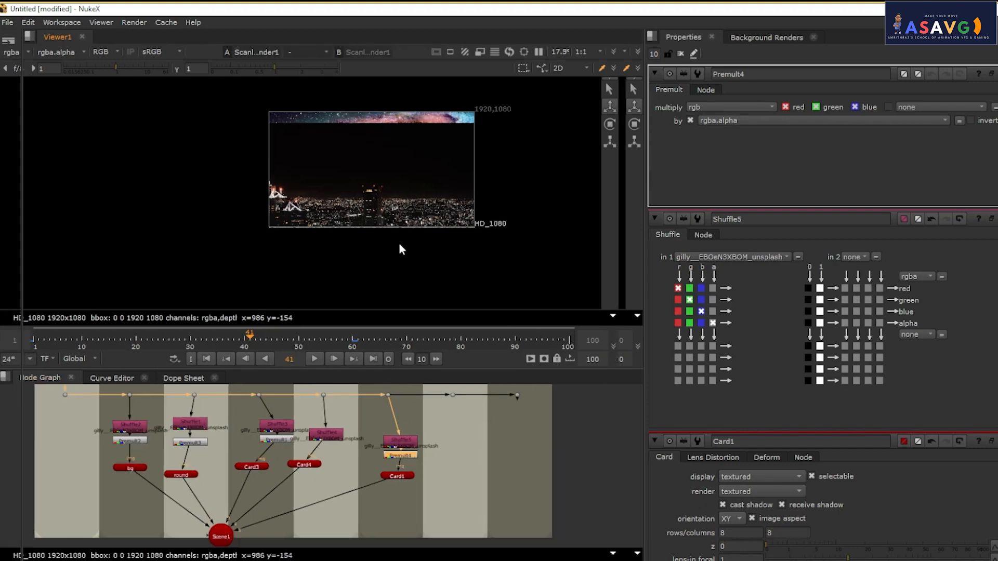
pyautogui.press('Tab')
pyautogui.scroll(-1, 422, 297)
pyautogui.moveTo(381, 327); pyautogui.dragTo(512, 327)
pyautogui.click(508, 308)
pyautogui.moveTo(447, 336); pyautogui.dragTo(426, 304)
pyautogui.press('Tab')
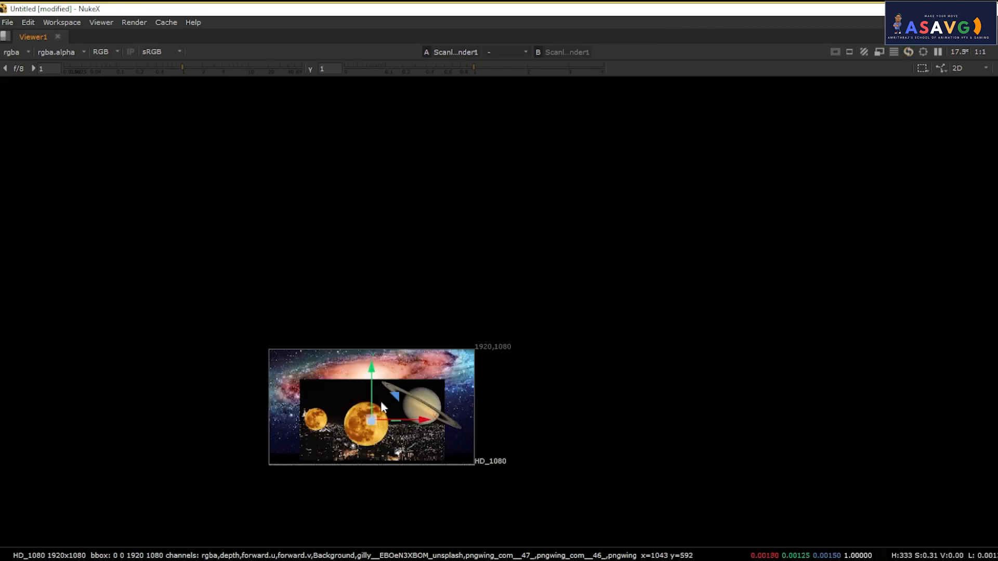
# - Reposition Card1 in the enlarged viewer to a translate of about X -0.256, Y -0.078
pyautogui.moveTo(370, 367); pyautogui.dragTo(369, 377)
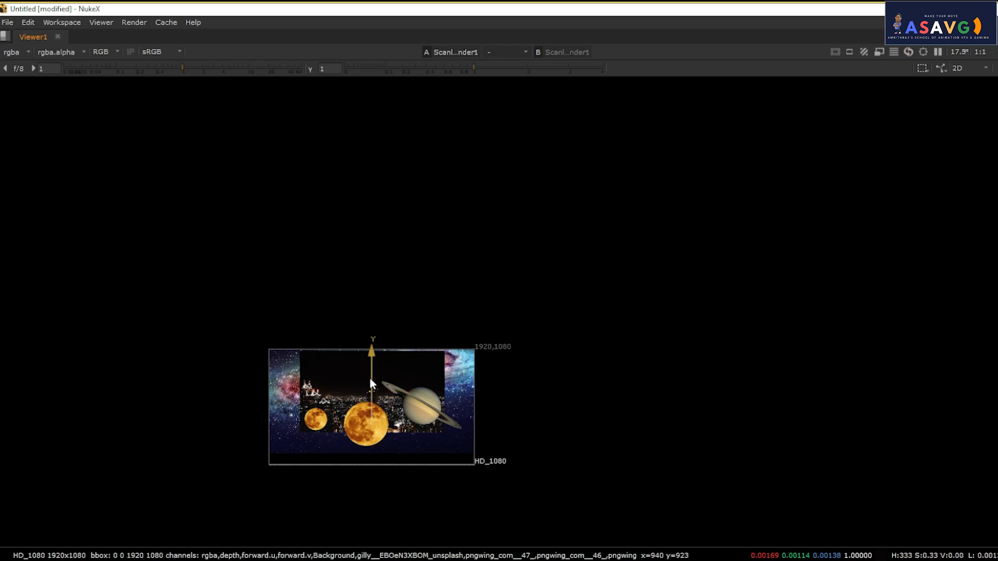
pyautogui.moveTo(425, 407); pyautogui.dragTo(342, 415)
pyautogui.moveTo(393, 435); pyautogui.dragTo(381, 435)
pyautogui.press('space')
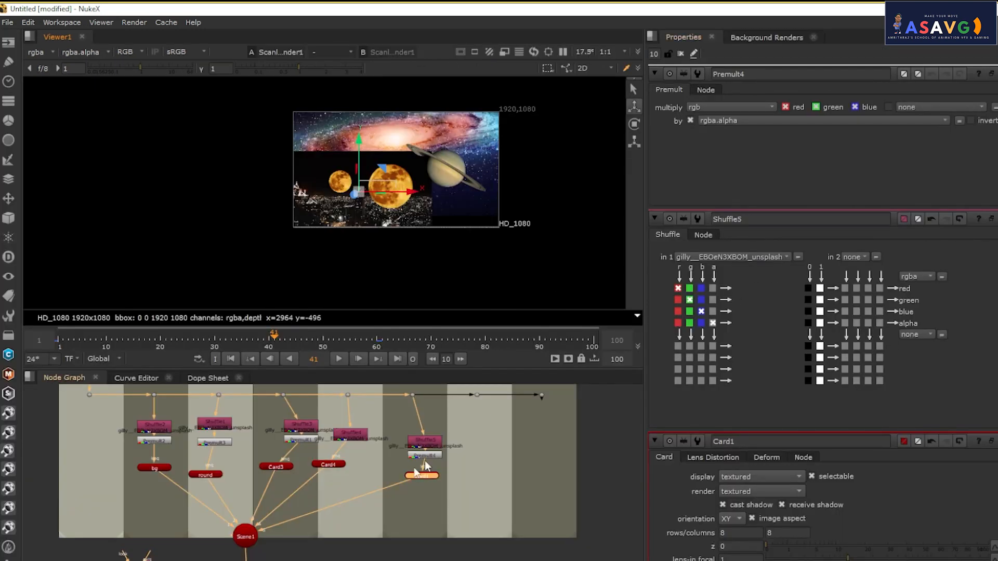
# - Set Card1's uniform scale to 1.7 and move it to about X 0.038, Y -0.04 to fill the frame
pyautogui.scroll(3, 424, 463)
pyautogui.doubleClick(434, 509)
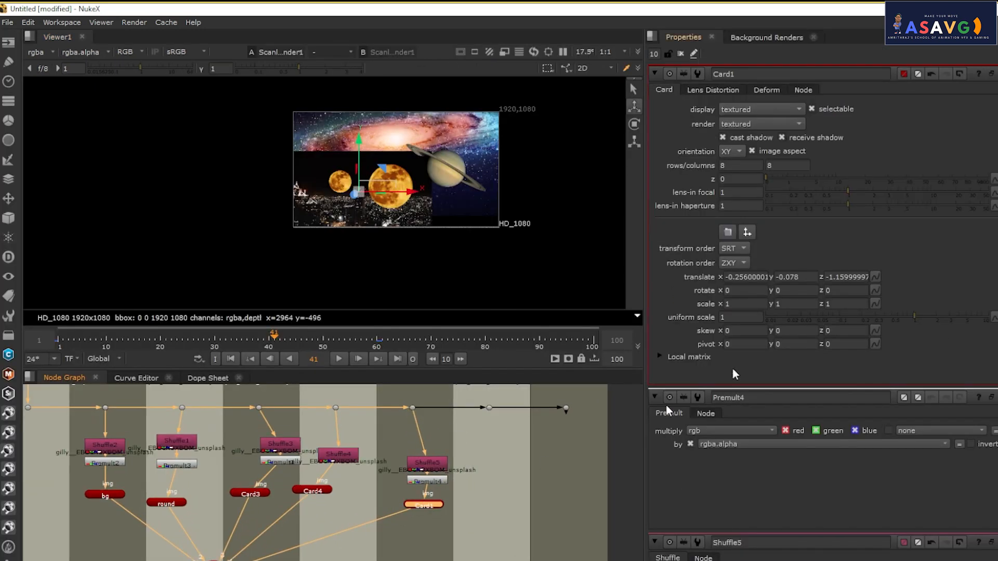
pyautogui.click(933, 326)
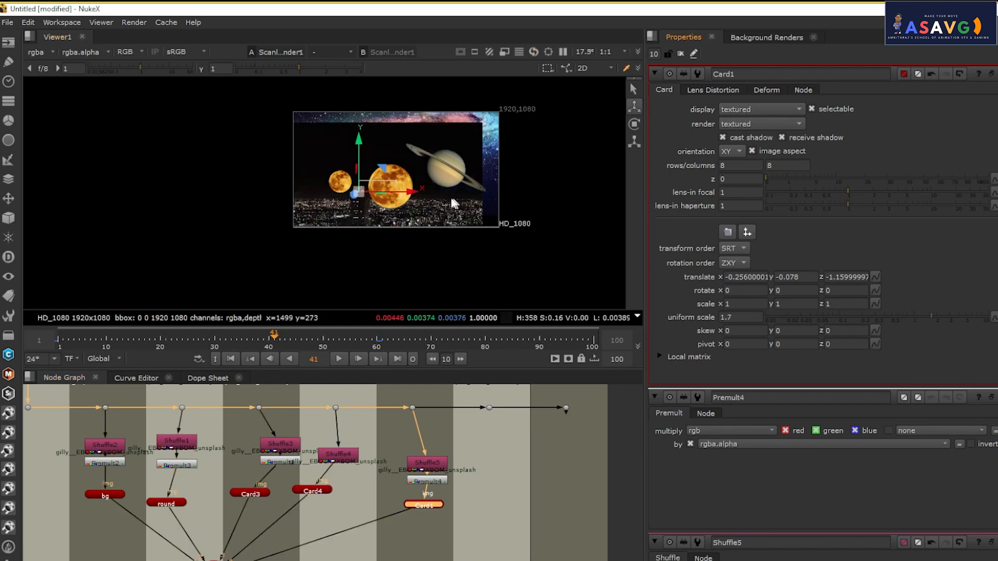
pyautogui.moveTo(414, 196); pyautogui.dragTo(452, 195)
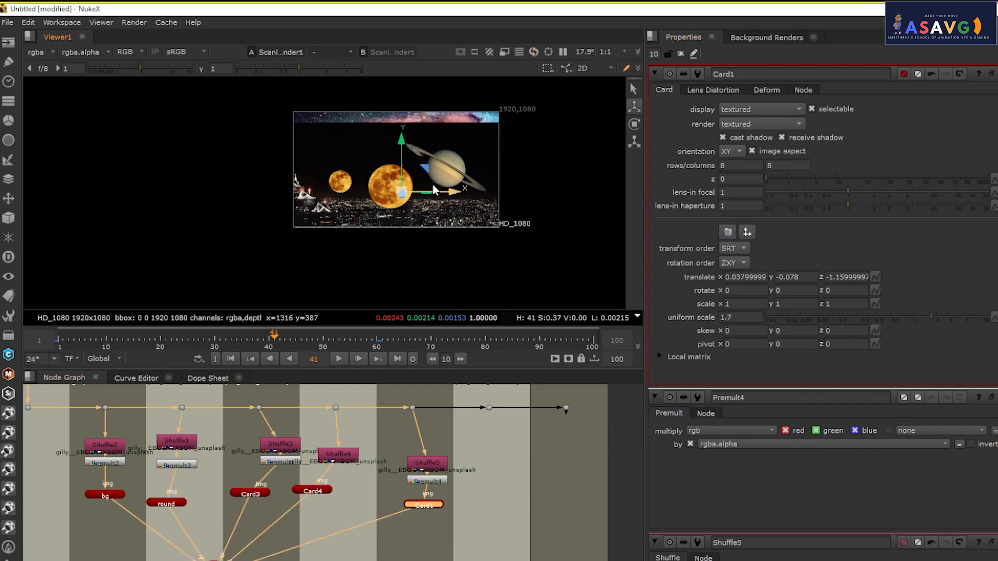
pyautogui.moveTo(402, 172); pyautogui.dragTo(402, 166)
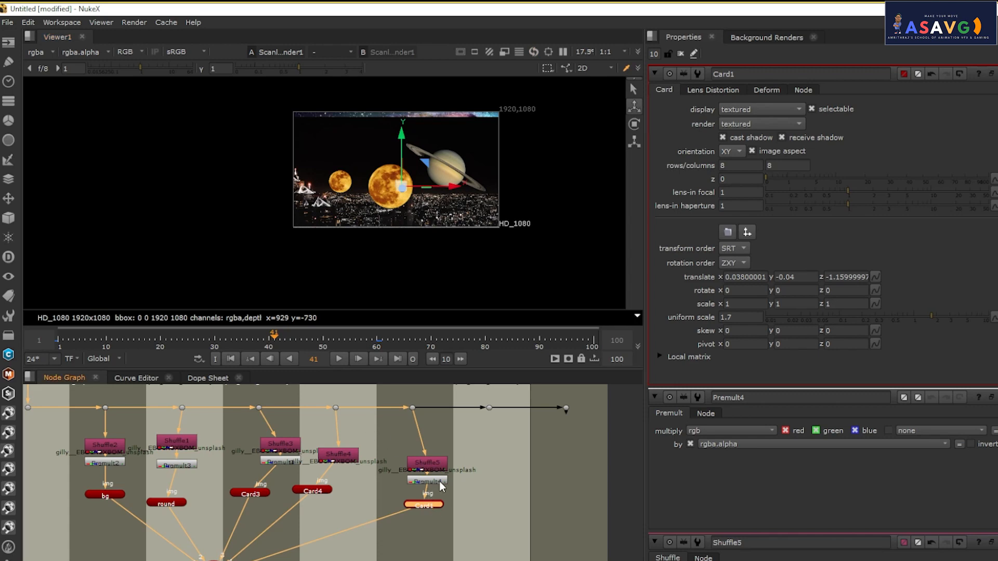
# - Try an Unpremult node between Premult4 and Card1, and delete it
pyautogui.click(439, 482)
pyautogui.click(425, 505)
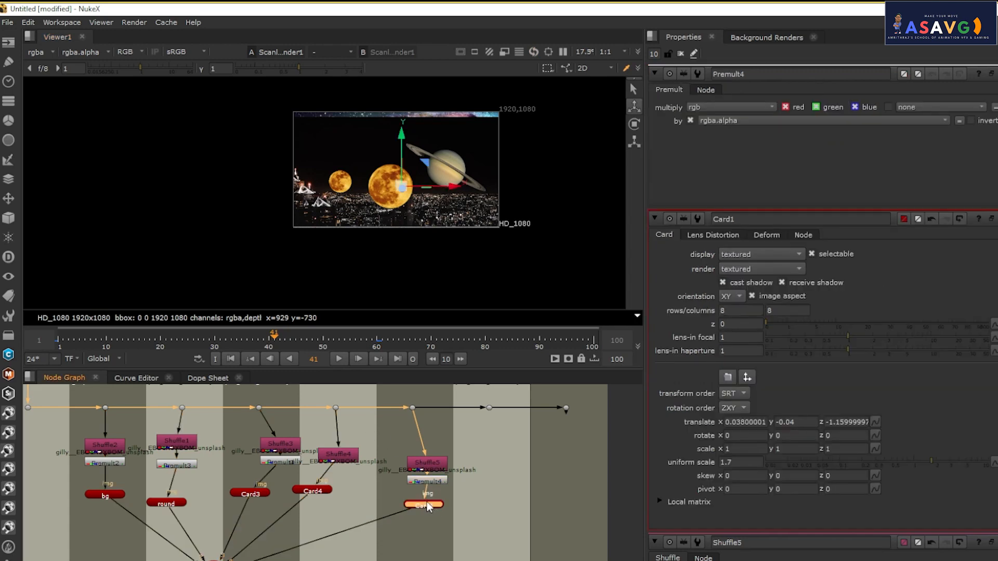
pyautogui.click(438, 482)
pyautogui.press('Tab')
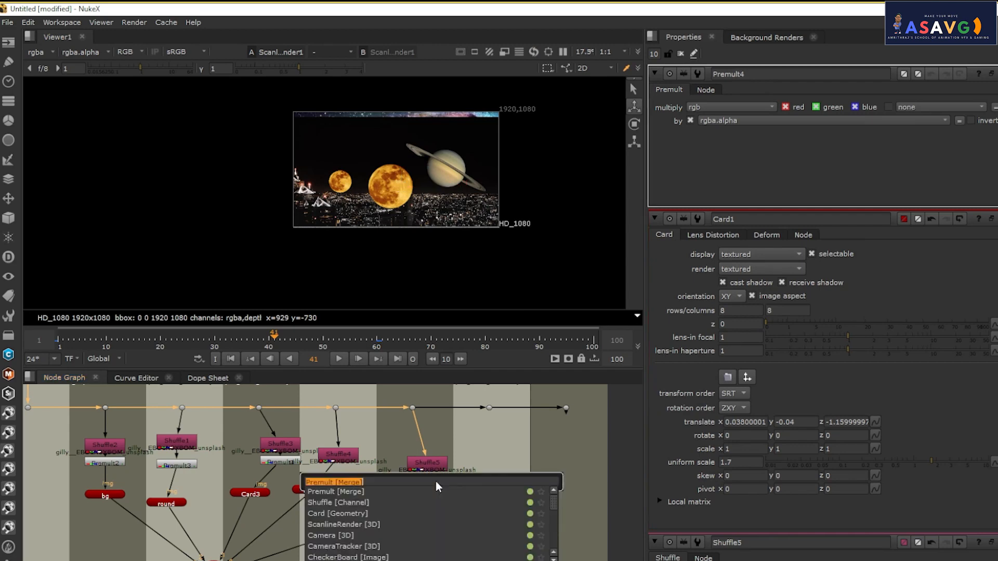
pyautogui.write('UNMU')
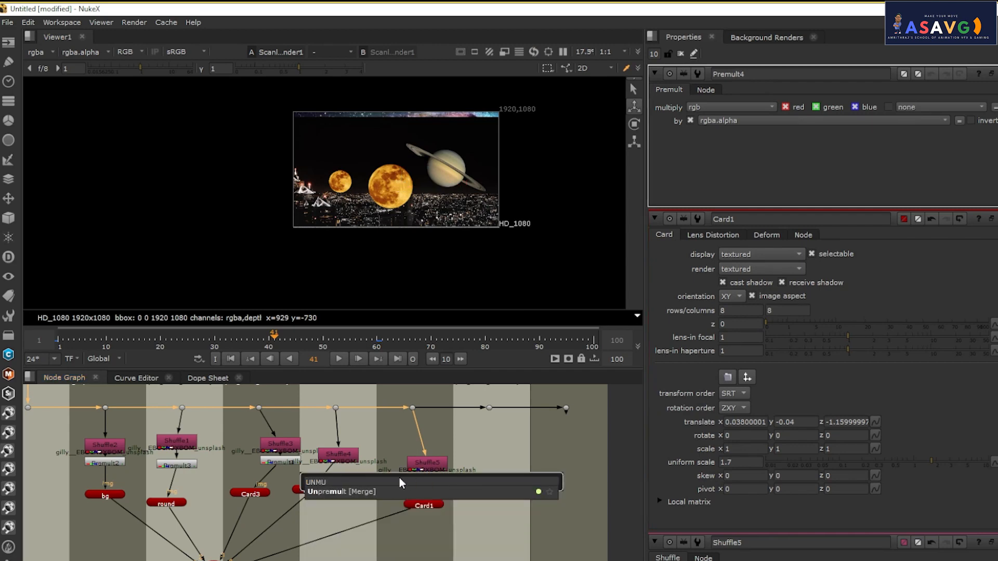
pyautogui.press('Return')
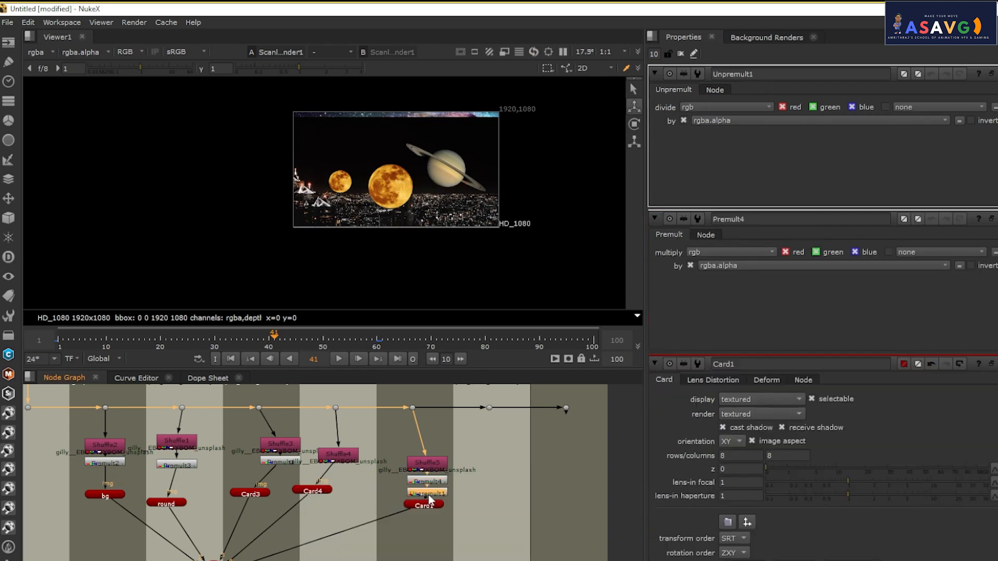
pyautogui.press('Delete')
# - Move Shuffle5 up from Card1 and delete the Premult node between them
pyautogui.doubleClick(432, 466)
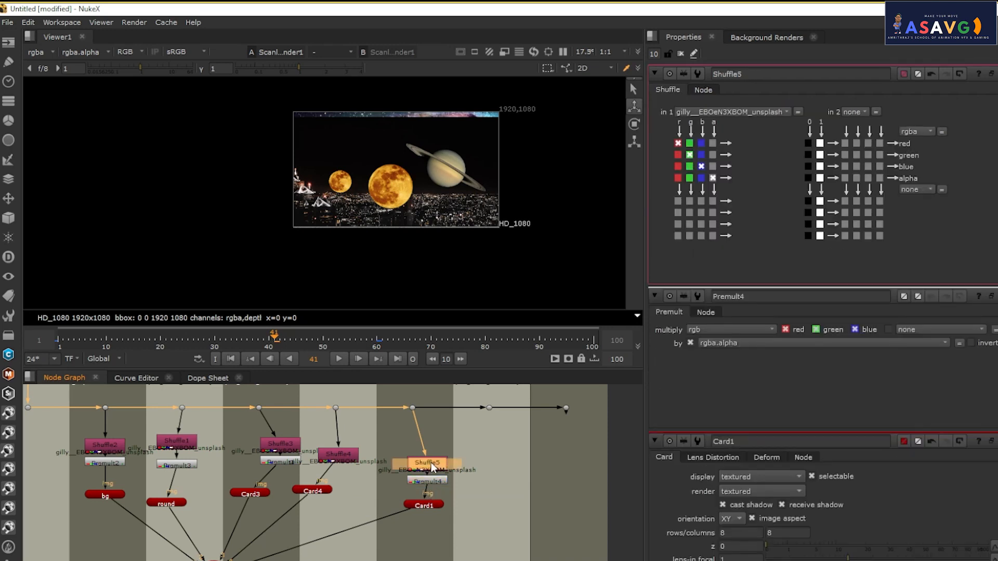
pyautogui.moveTo(431, 463); pyautogui.dragTo(432, 449)
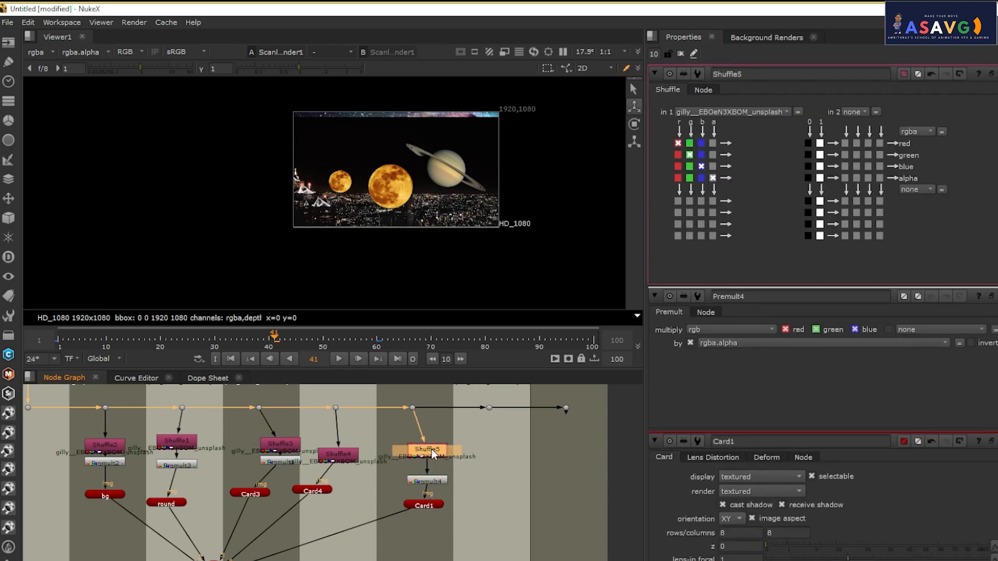
pyautogui.click(432, 480)
pyautogui.press('Delete')
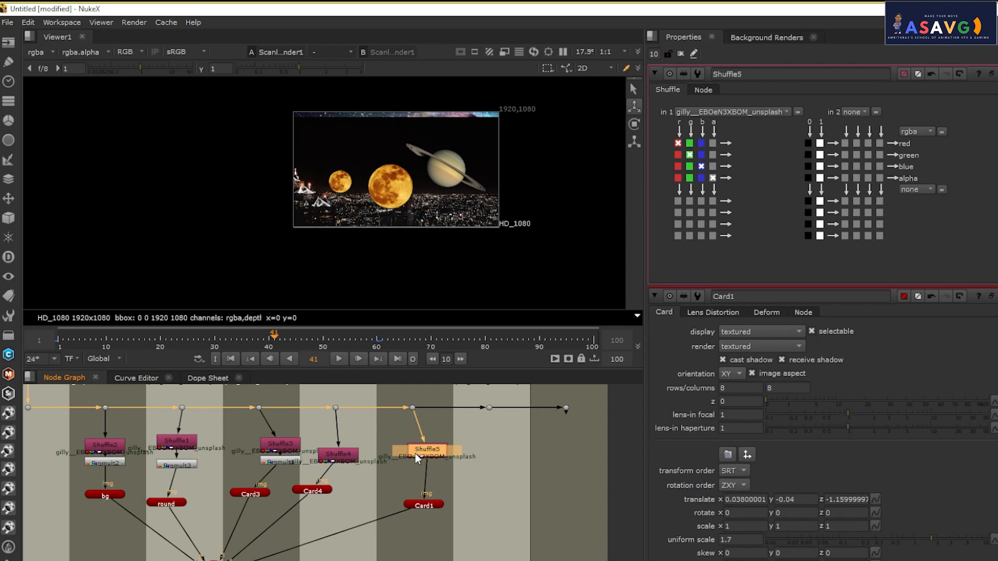
# - Try a new Premult node below Shuffle5, delete it, and check the render in the enlarged viewer
pyautogui.press('Tab')
pyautogui.write('PREMU')
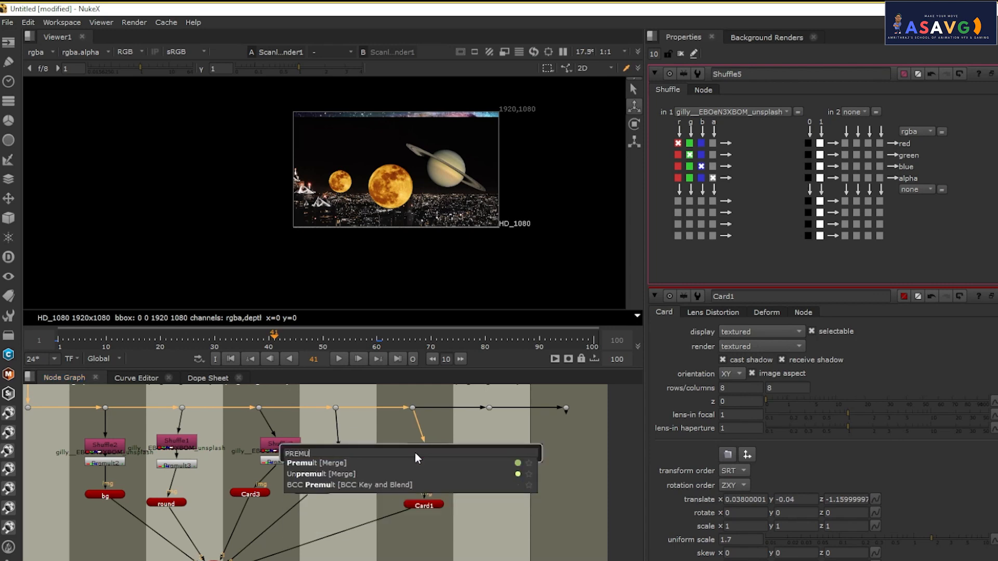
pyautogui.write('LR')
pyautogui.click(356, 470)
pyautogui.click(441, 449)
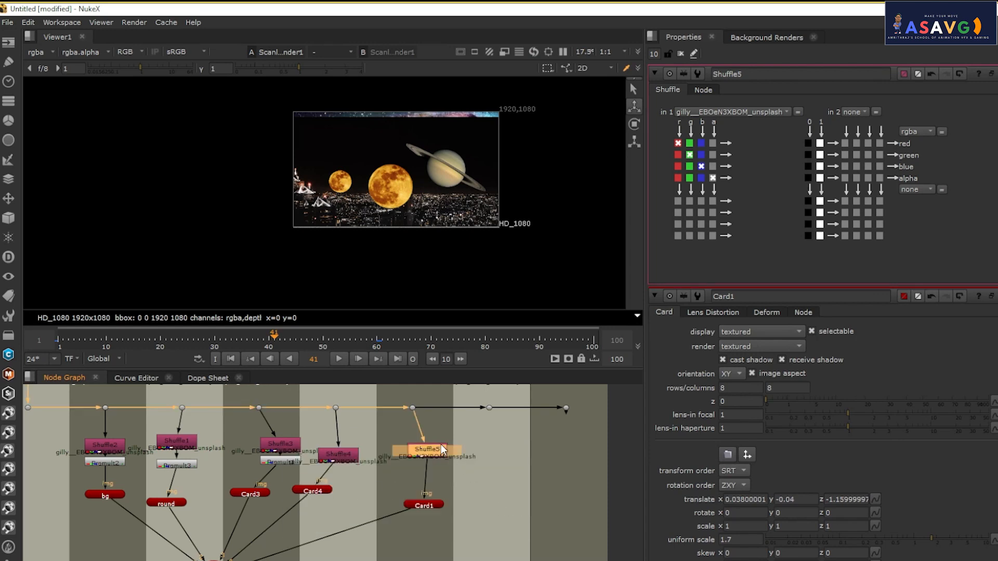
pyautogui.press('Tab')
pyautogui.write('PEMU')
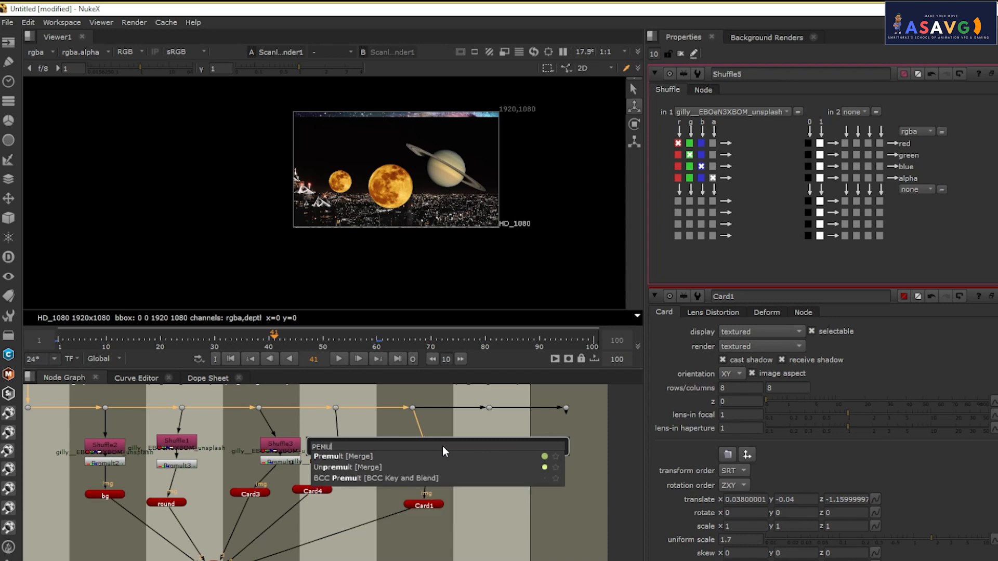
pyautogui.press('Return')
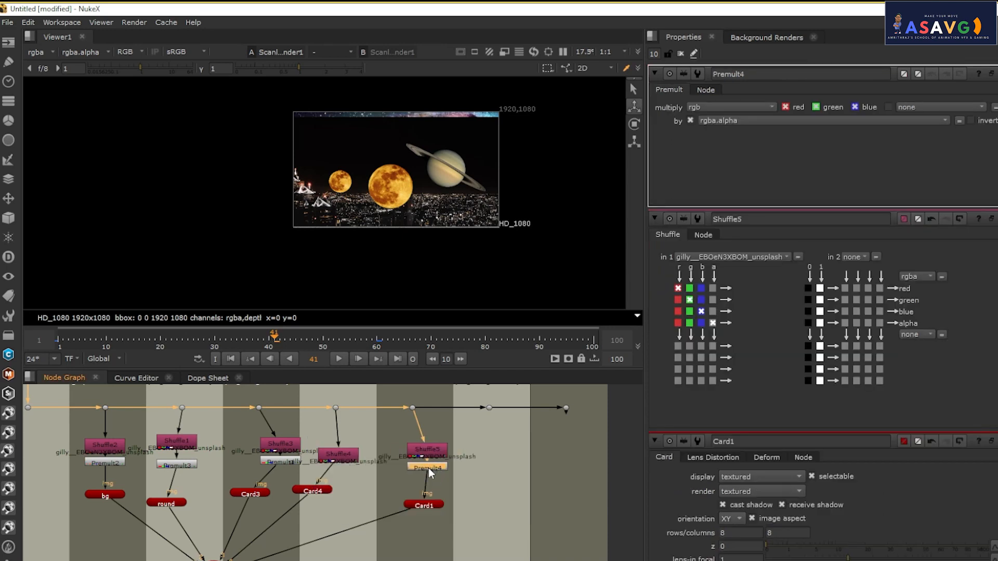
pyautogui.press('Delete')
pyautogui.press('space')
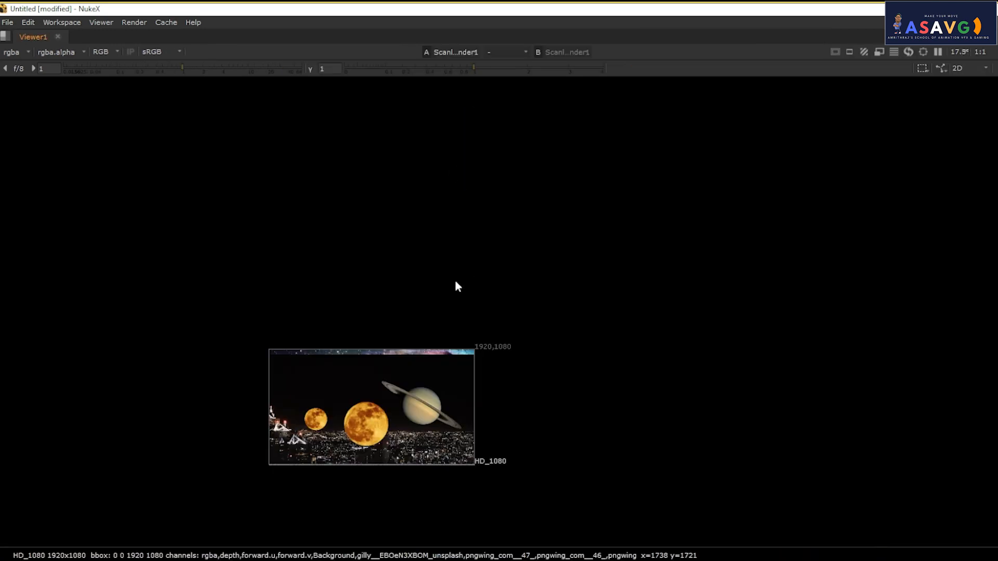
pyautogui.press('space')
# - Try Card1's render modes solid+wireframe, wireframe, off and textured+wireframe, and set it back to textured
pyautogui.click(457, 505)
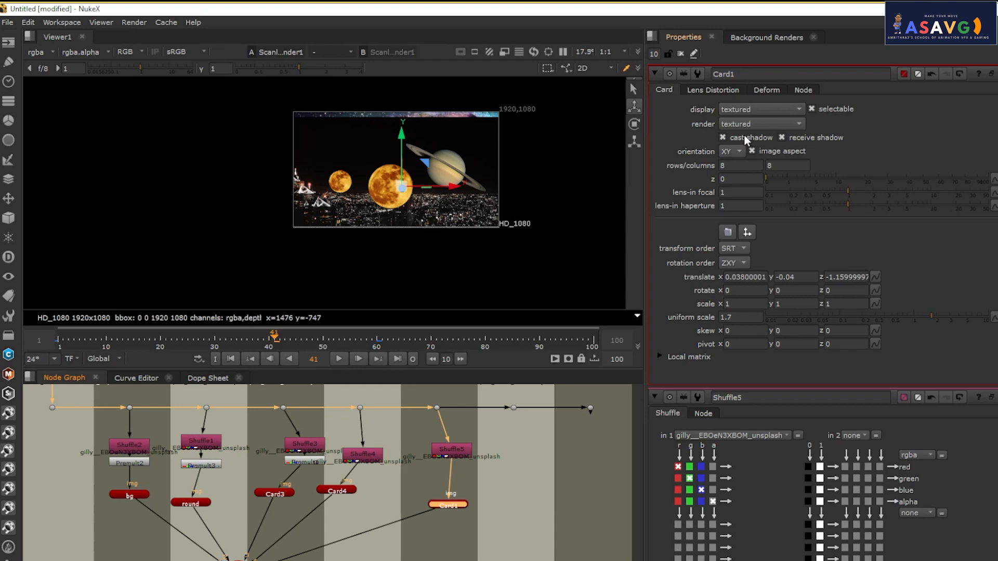
pyautogui.click(747, 124)
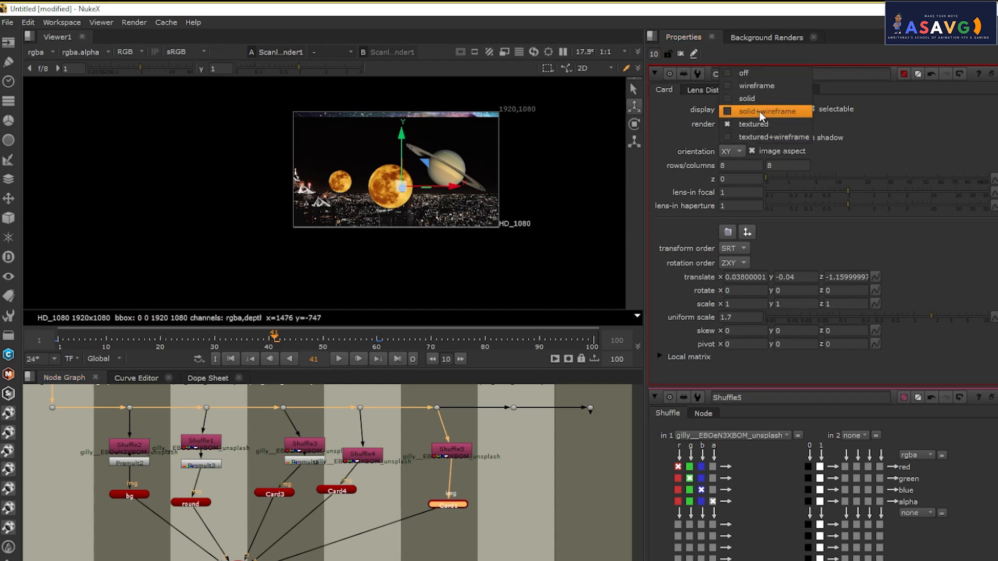
pyautogui.click(758, 112)
pyautogui.click(751, 125)
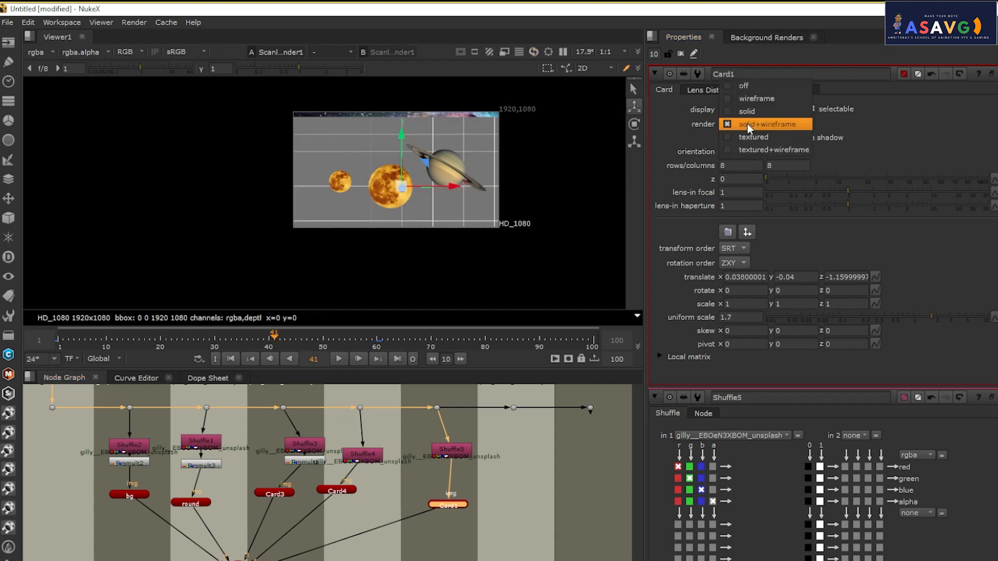
pyautogui.click(757, 99)
pyautogui.click(753, 126)
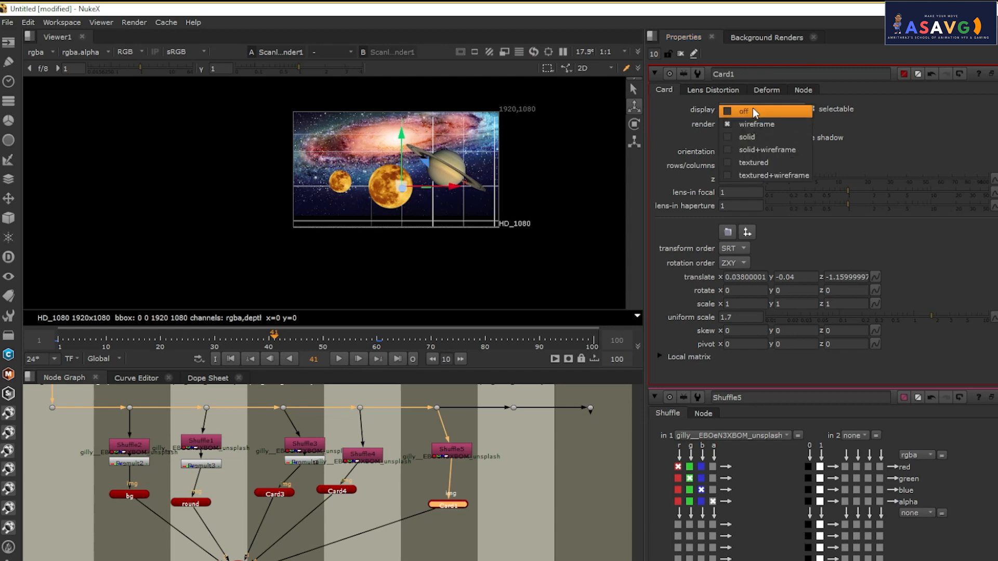
pyautogui.click(753, 110)
pyautogui.click(757, 127)
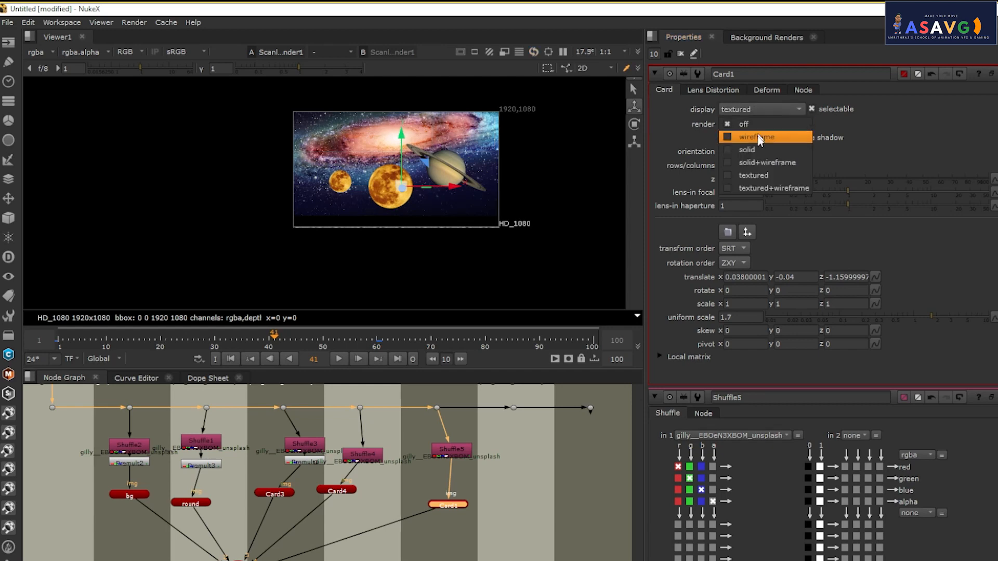
pyautogui.click(759, 167)
pyautogui.click(758, 126)
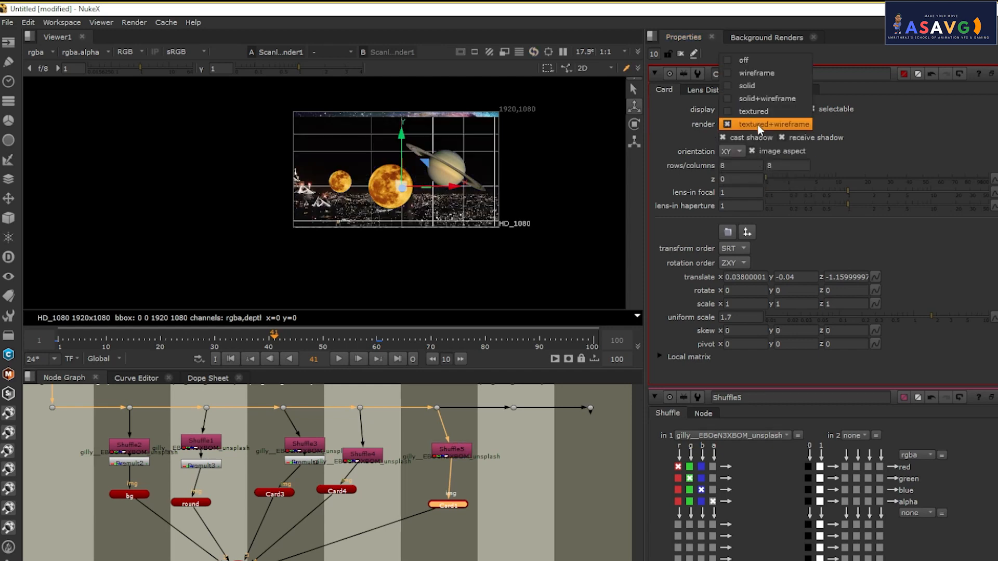
pyautogui.click(766, 117)
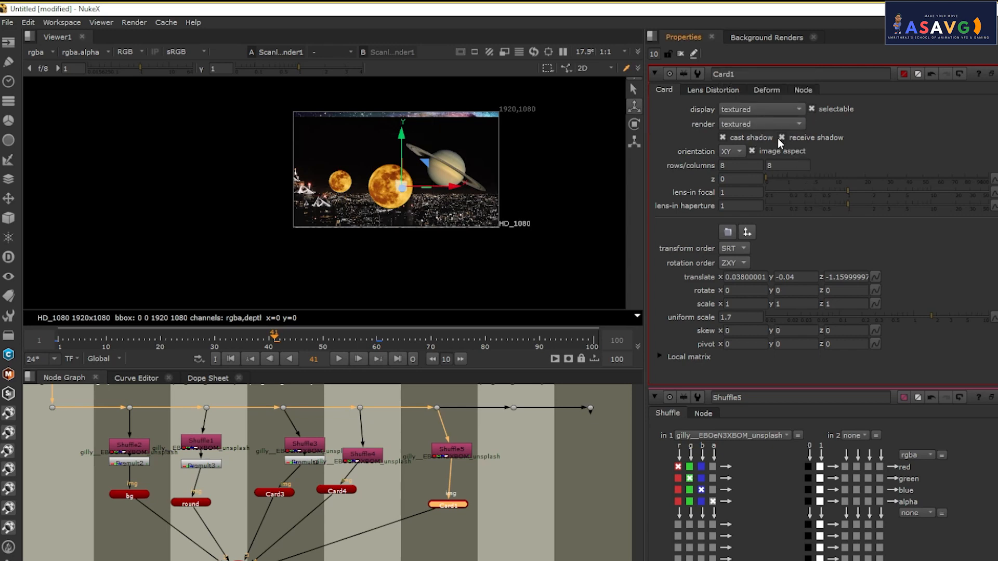
# - Try a lens-in focal of 1.2 on Card1 and view the render in the enlarged viewer
pyautogui.click(756, 151)
pyautogui.moveTo(848, 193)
pyautogui.mouseDown()
pyautogui.moveTo(922, 196)
pyautogui.moveTo(833, 206)
pyautogui.moveTo(857, 200)
pyautogui.mouseUp()
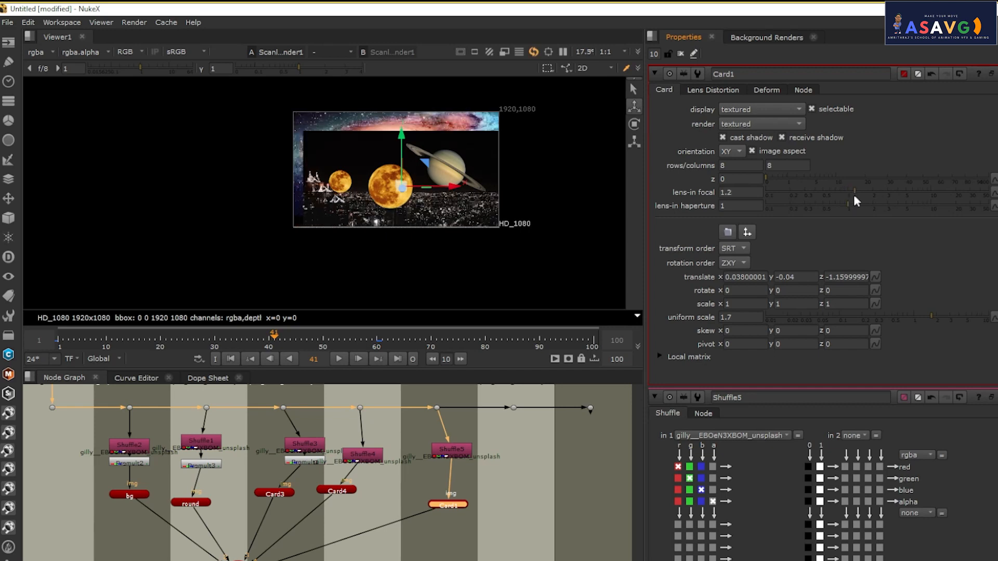
pyautogui.press('space')
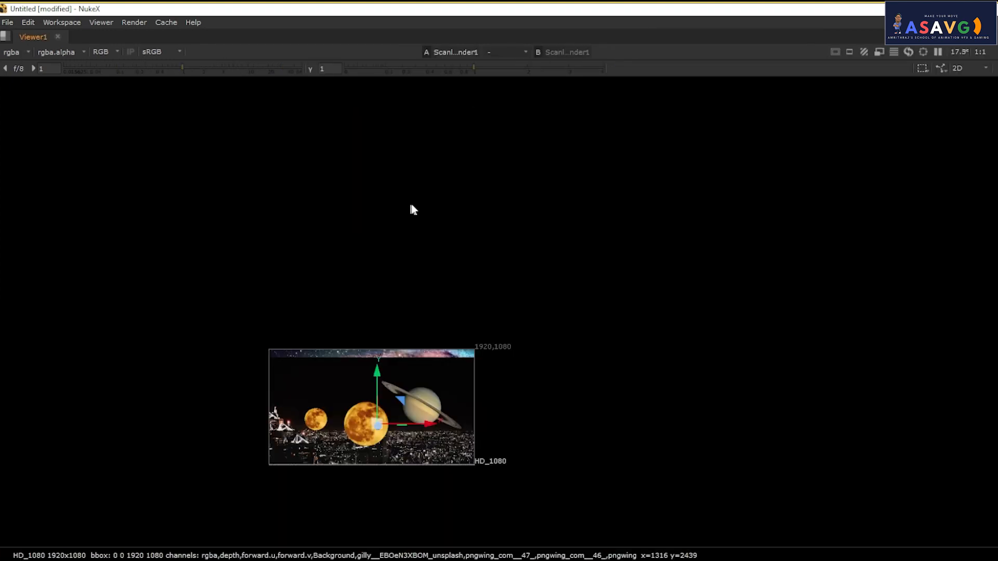
# - View Shuffle5's output and add a Roto node between Shuffle5 and Card1
pyautogui.press('Tab')
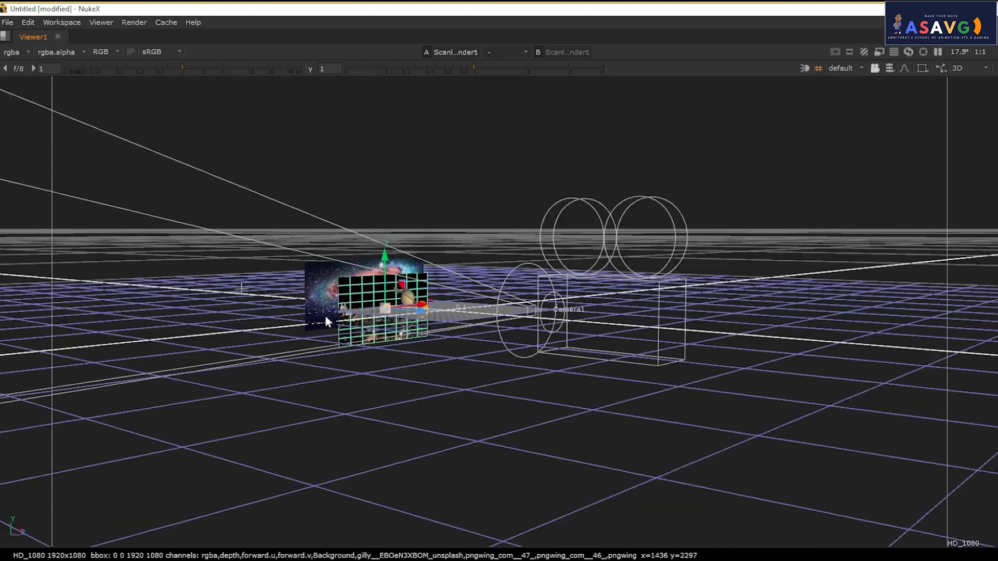
pyautogui.press('space')
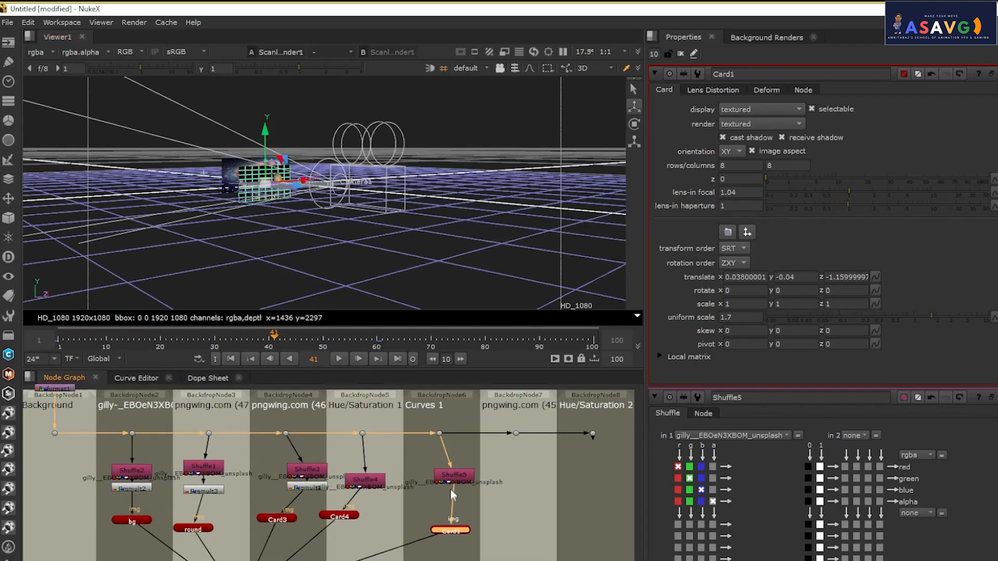
pyautogui.press('1')
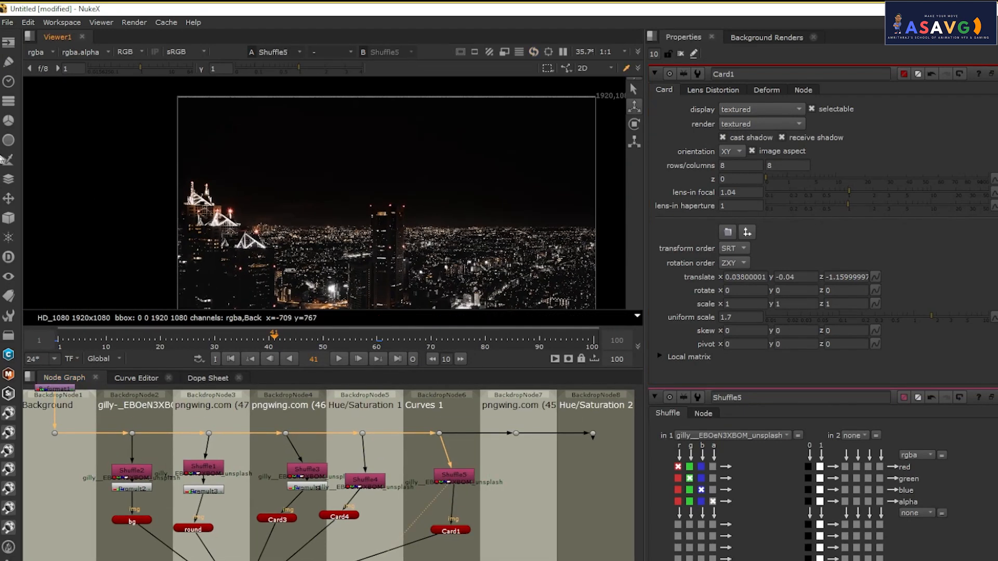
pyautogui.doubleClick(450, 483)
pyautogui.press('o')
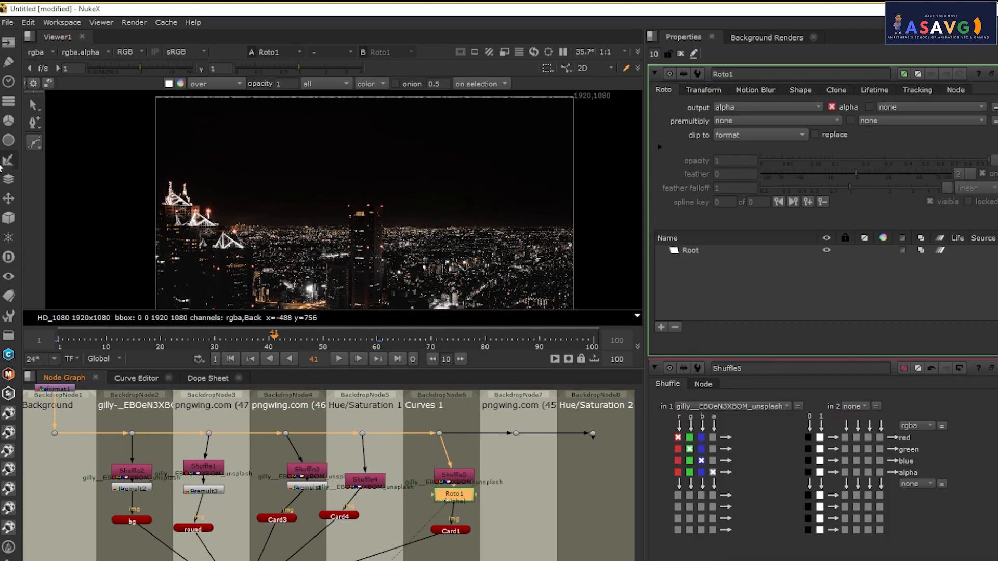
# - Draw a closed Bezier shape around the sky, following the building tops, the central tower and the horizon line out to the frame corners
pyautogui.rightClick(39, 147)
pyautogui.click(49, 141)
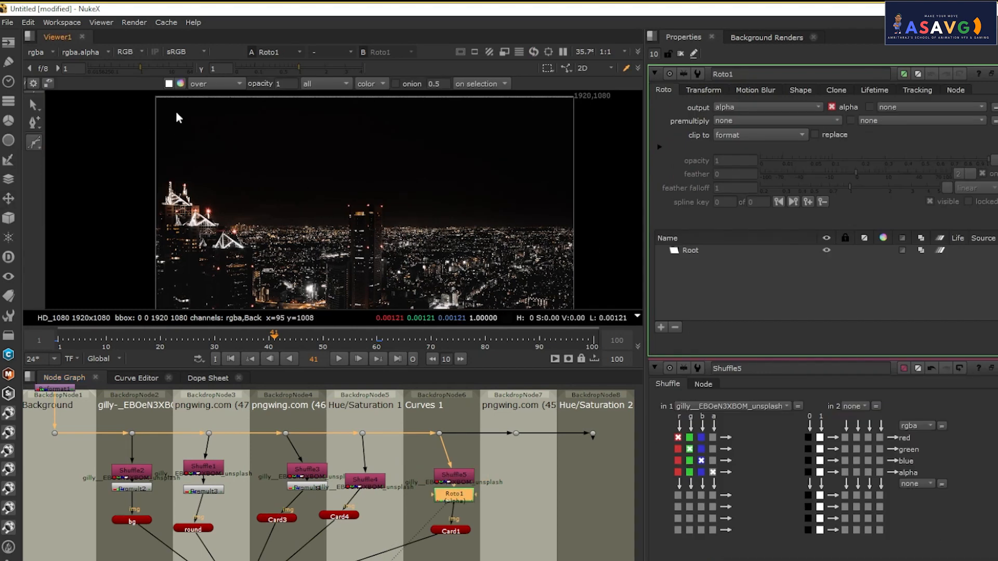
pyautogui.click(159, 98)
pyautogui.click(163, 170)
pyautogui.click(158, 200)
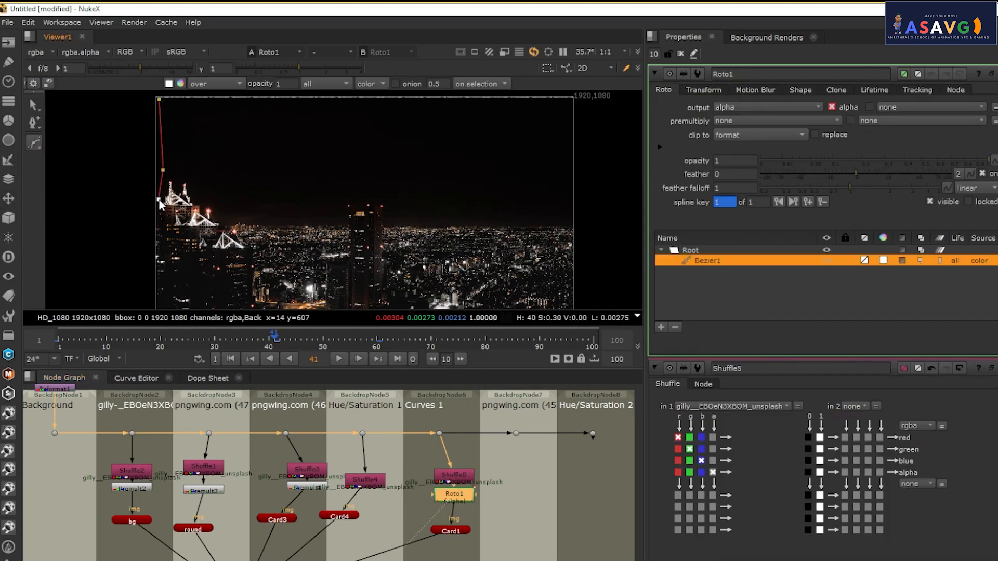
pyautogui.click(166, 185)
pyautogui.click(172, 178)
pyautogui.click(176, 187)
pyautogui.click(185, 176)
pyautogui.click(197, 182)
pyautogui.click(206, 198)
pyautogui.click(222, 212)
pyautogui.click(224, 227)
pyautogui.click(266, 224)
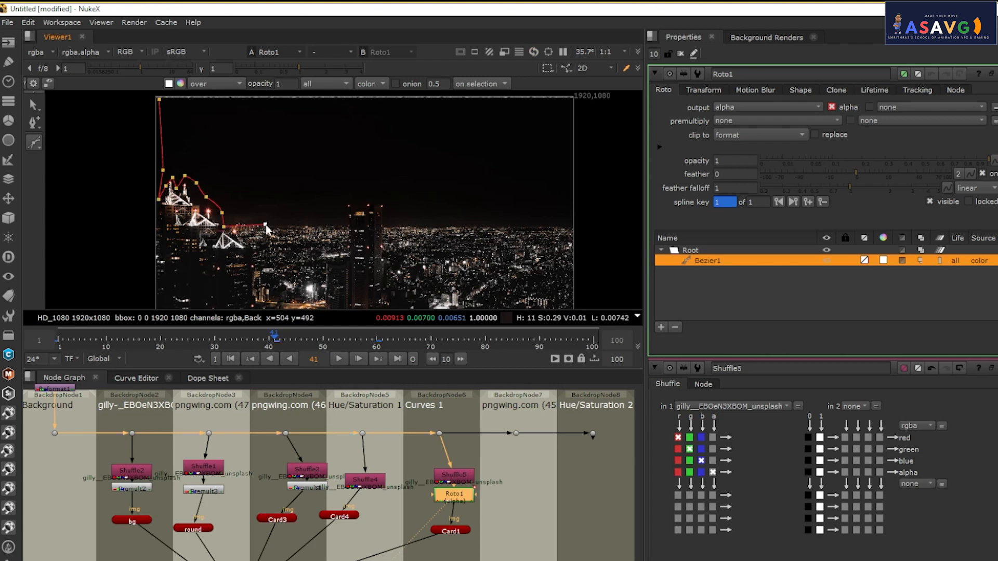
pyautogui.click(306, 225)
pyautogui.click(346, 227)
pyautogui.click(346, 214)
pyautogui.click(344, 204)
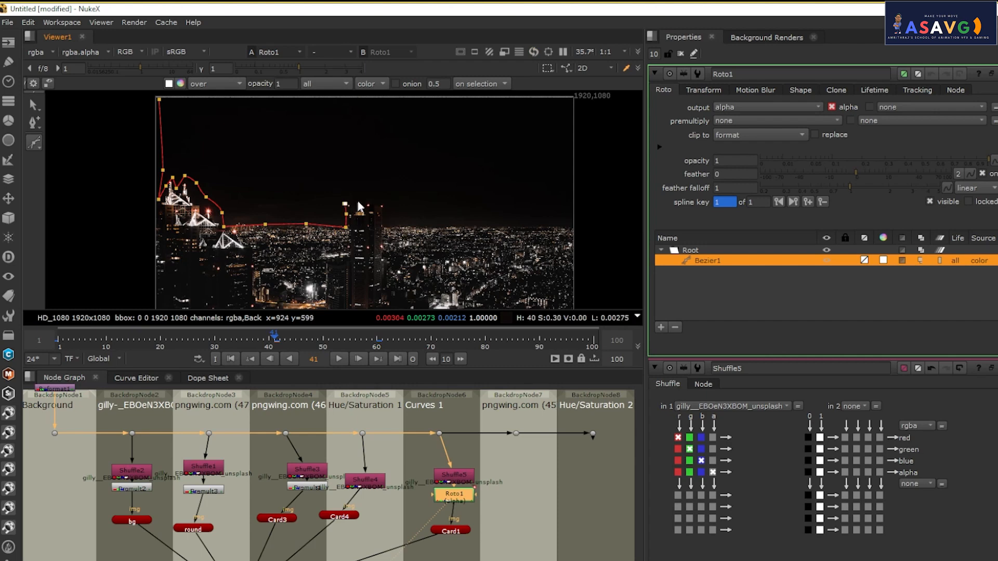
pyautogui.click(387, 197)
pyautogui.click(384, 215)
pyautogui.click(388, 227)
pyautogui.click(437, 228)
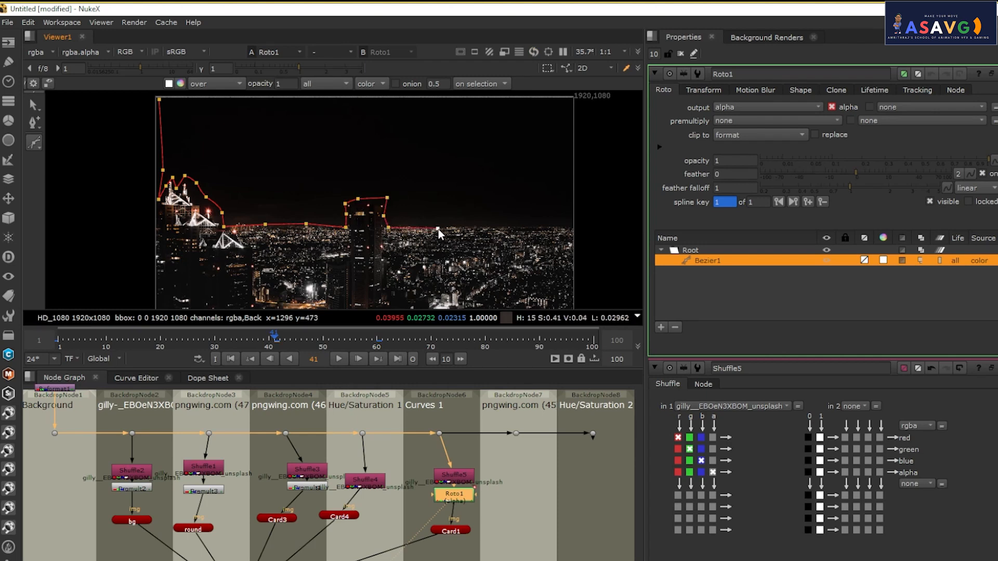
pyautogui.click(494, 228)
pyautogui.click(540, 228)
pyautogui.click(575, 227)
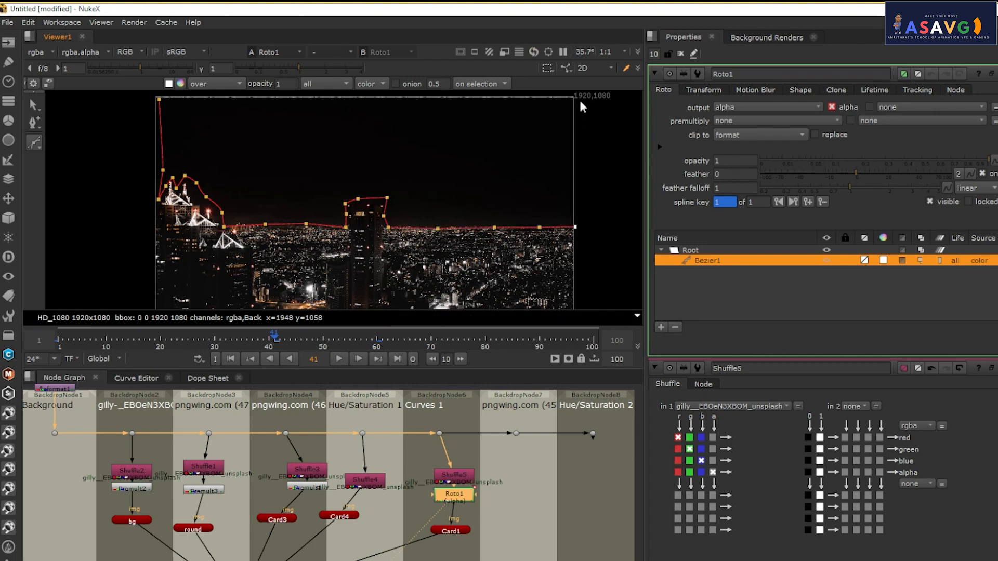
pyautogui.click(575, 97)
pyautogui.click(159, 99)
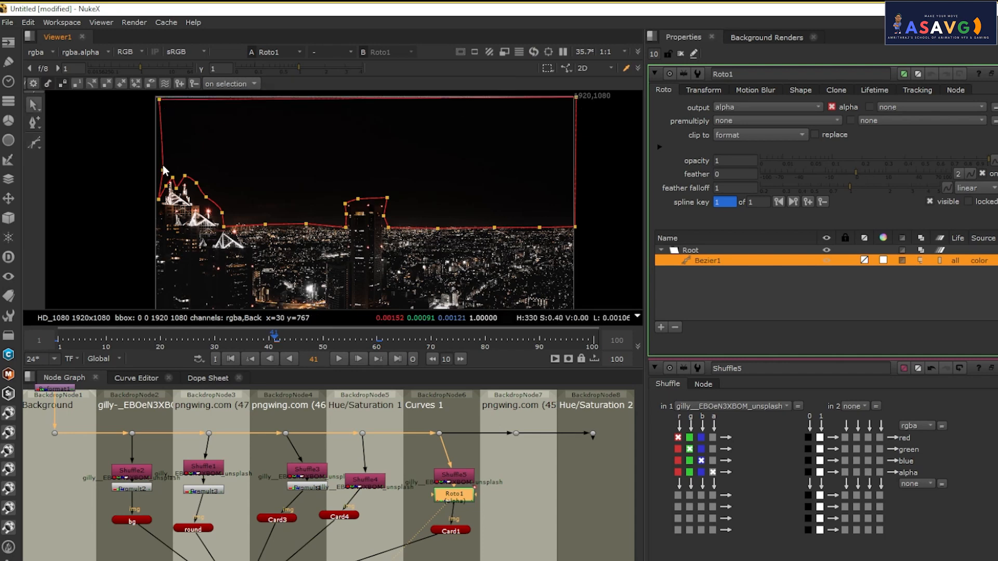
# - Move the roto shape's left-edge points onto the frame border, then select all its points and activate the Cusp Points tool
pyautogui.moveTo(160, 172); pyautogui.dragTo(155, 172)
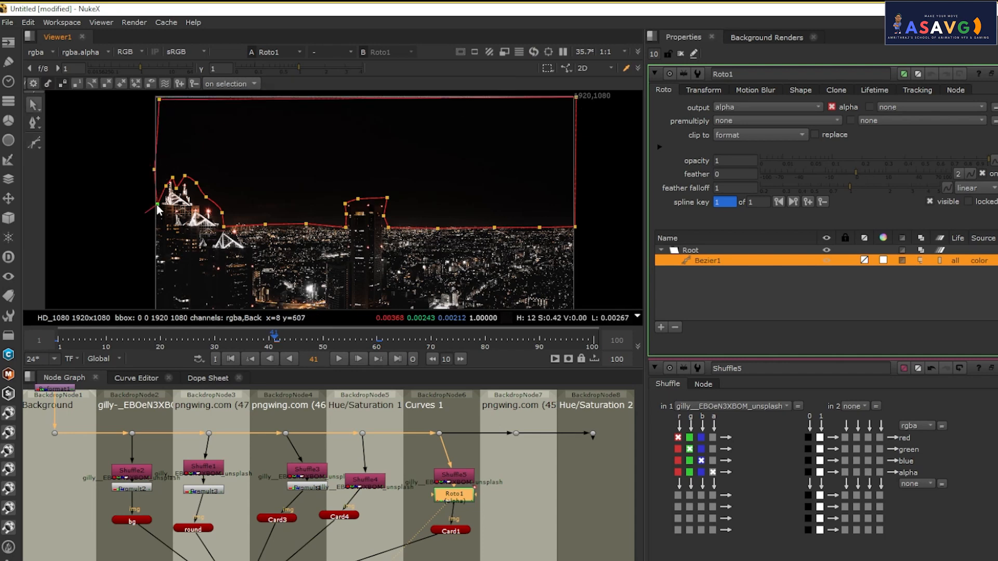
pyautogui.scroll(-3, 158, 208)
pyautogui.moveTo(161, 123); pyautogui.dragTo(408, 261)
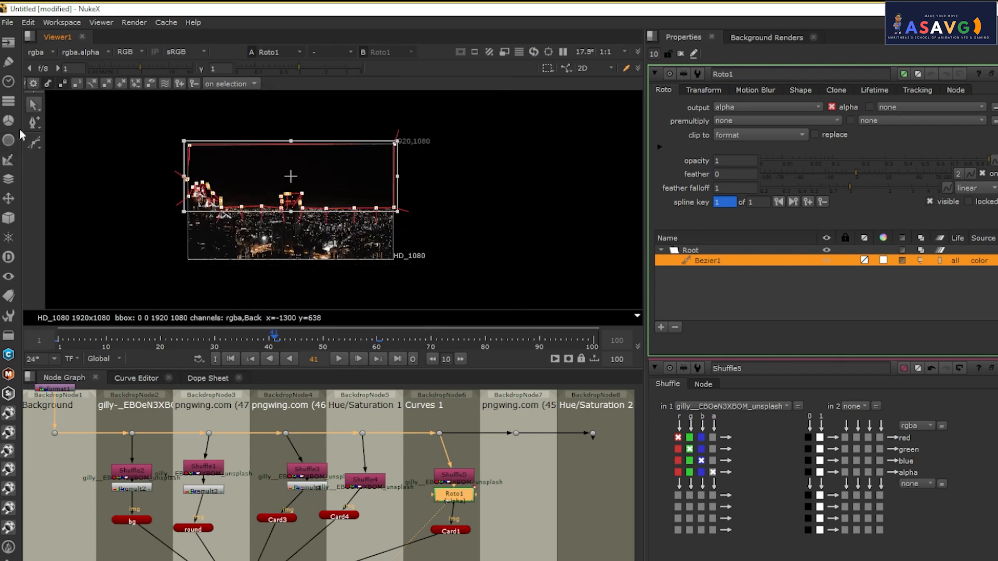
pyautogui.rightClick(35, 144)
pyautogui.rightClick(34, 122)
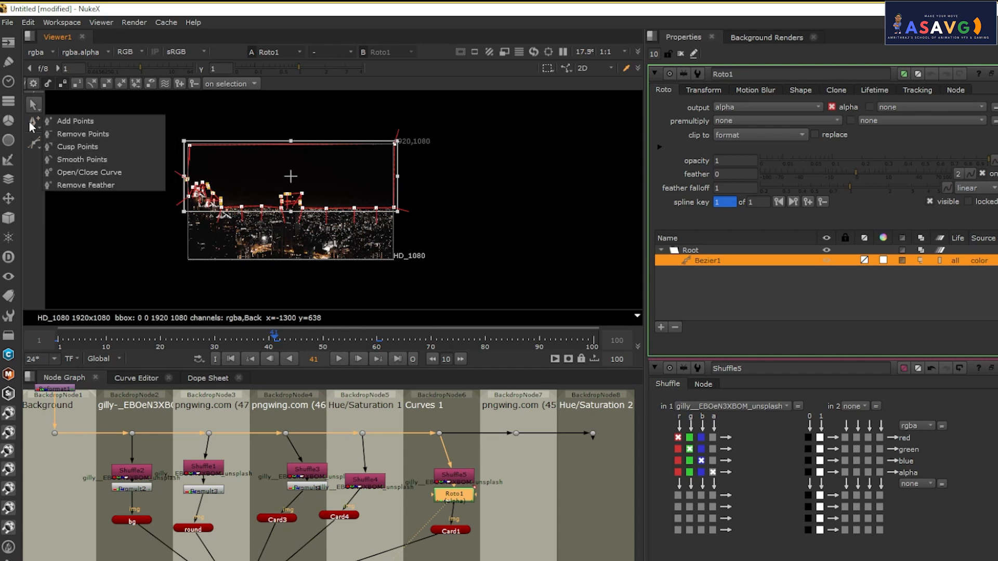
pyautogui.click(66, 150)
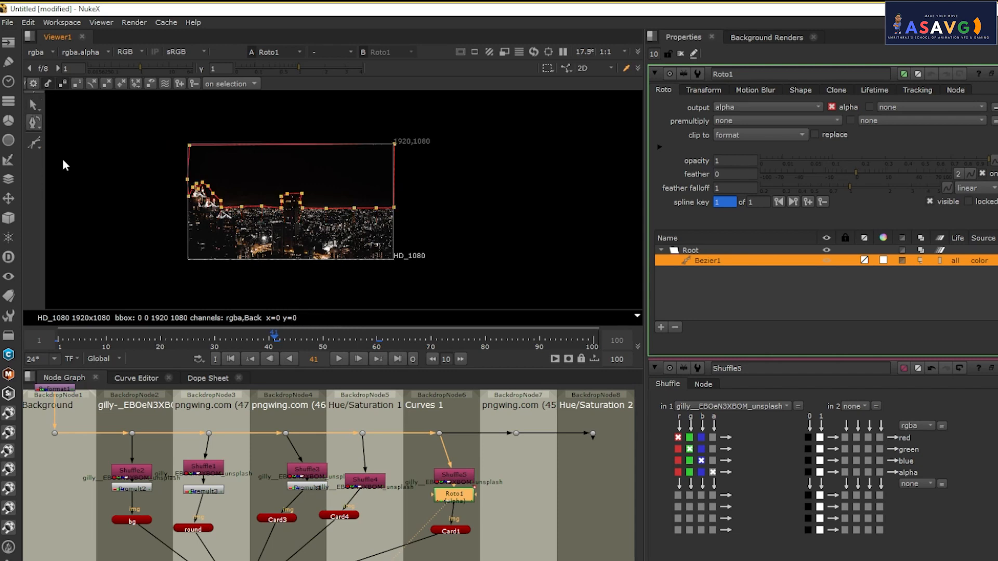
# - Select the roto shape's points along the skyline and pull their feather slightly outward
pyautogui.rightClick(30, 106)
pyautogui.click(88, 142)
pyautogui.rightClick(34, 106)
pyautogui.click(89, 141)
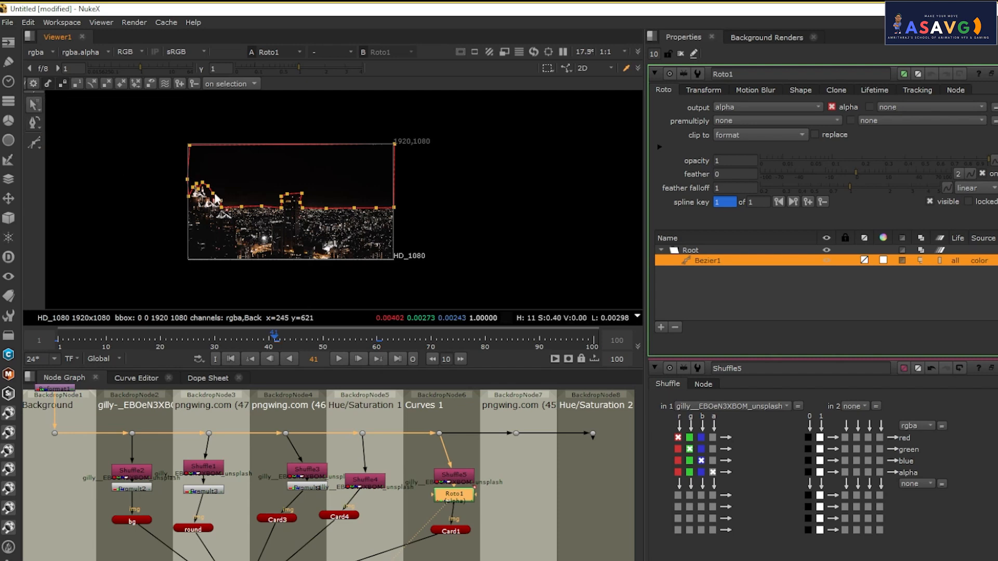
pyautogui.moveTo(163, 145); pyautogui.dragTo(402, 213)
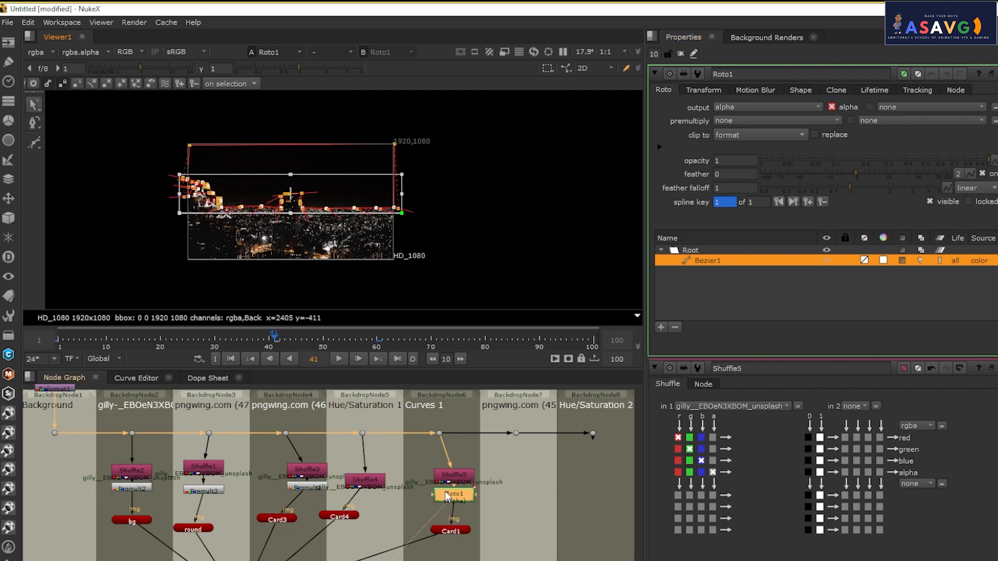
# - Set Roto1's output to none and its premultiply to rgba
pyautogui.click(770, 107)
pyautogui.click(748, 119)
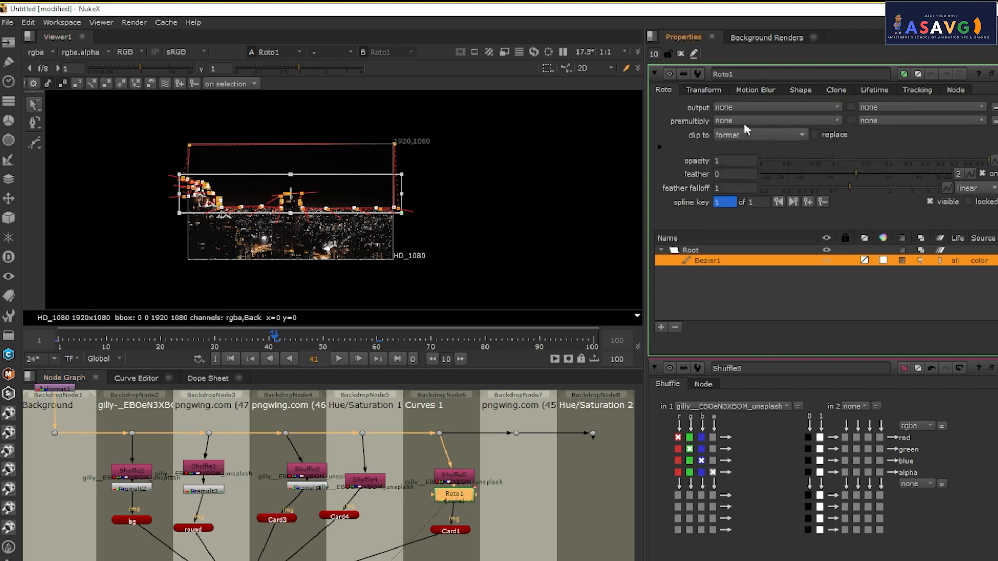
pyautogui.click(747, 123)
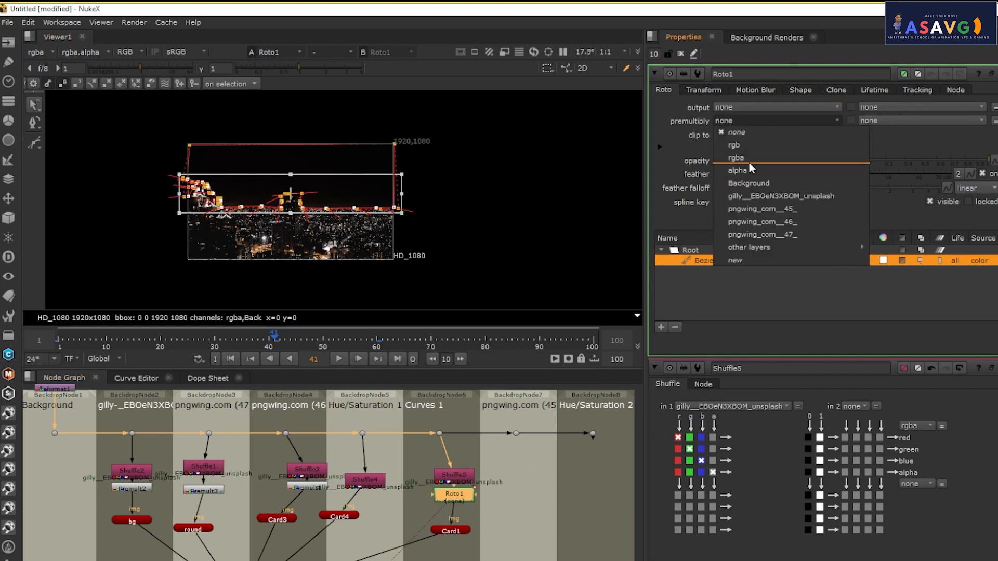
pyautogui.click(735, 158)
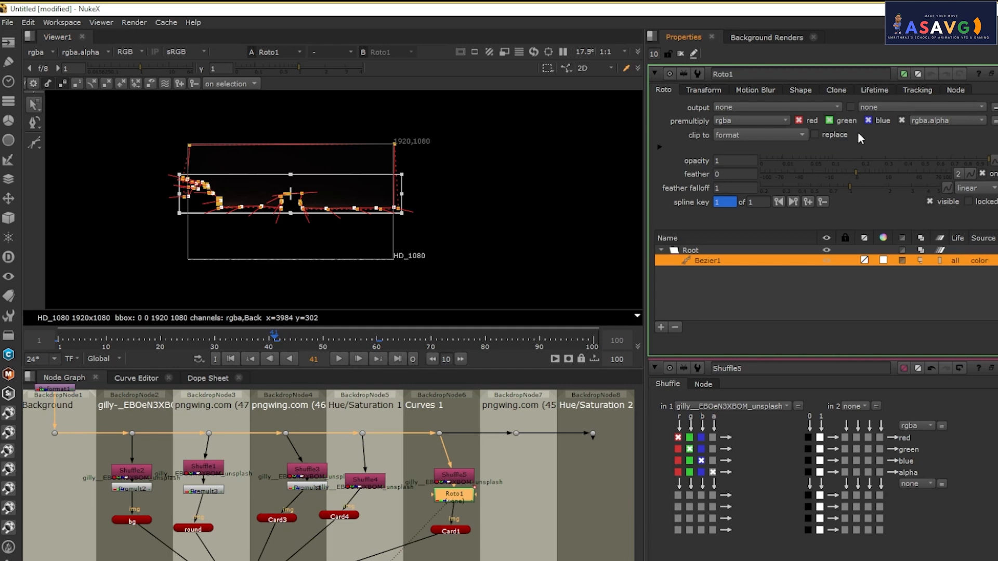
# - Invert the Bezier shape so the city is kept instead of the sky, and turn the viewer overlay off
pyautogui.click(707, 91)
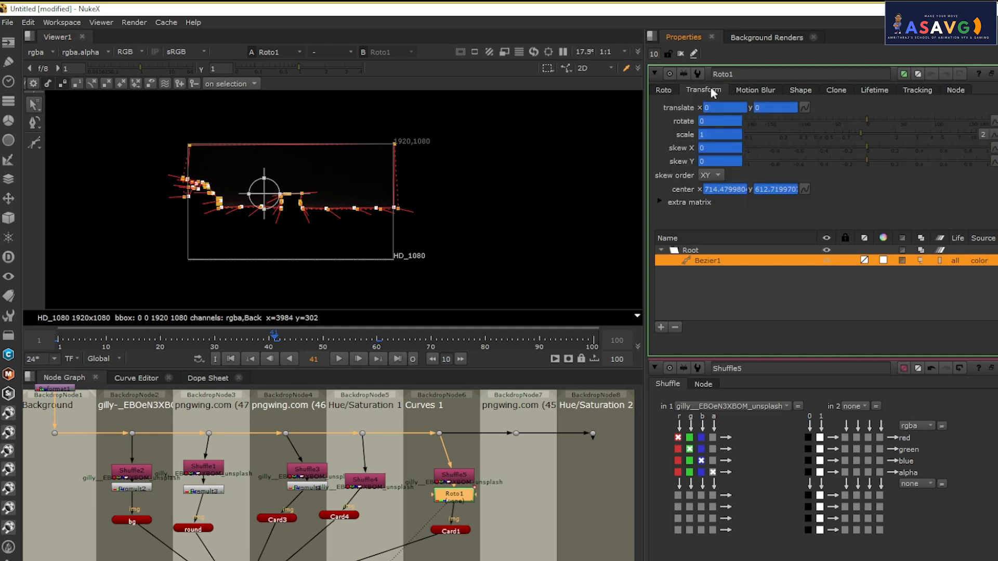
pyautogui.click(673, 92)
pyautogui.click(802, 91)
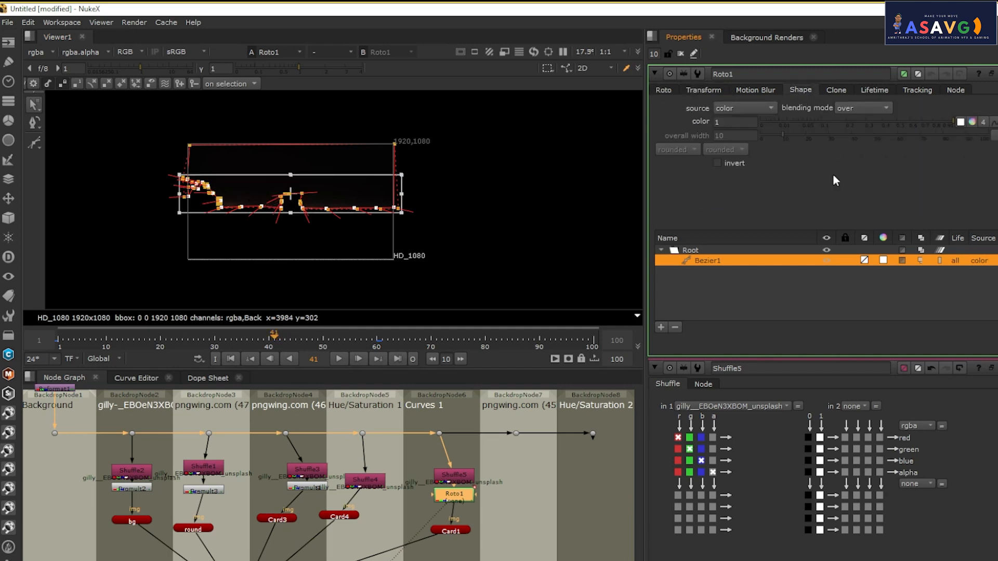
pyautogui.click(716, 163)
pyautogui.scroll(3, 321, 189)
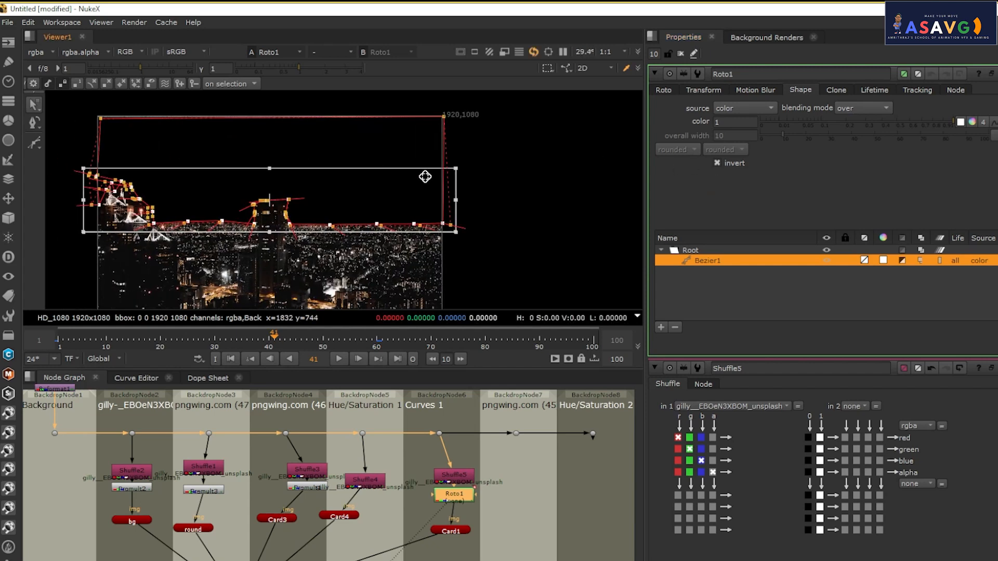
pyautogui.press('o')
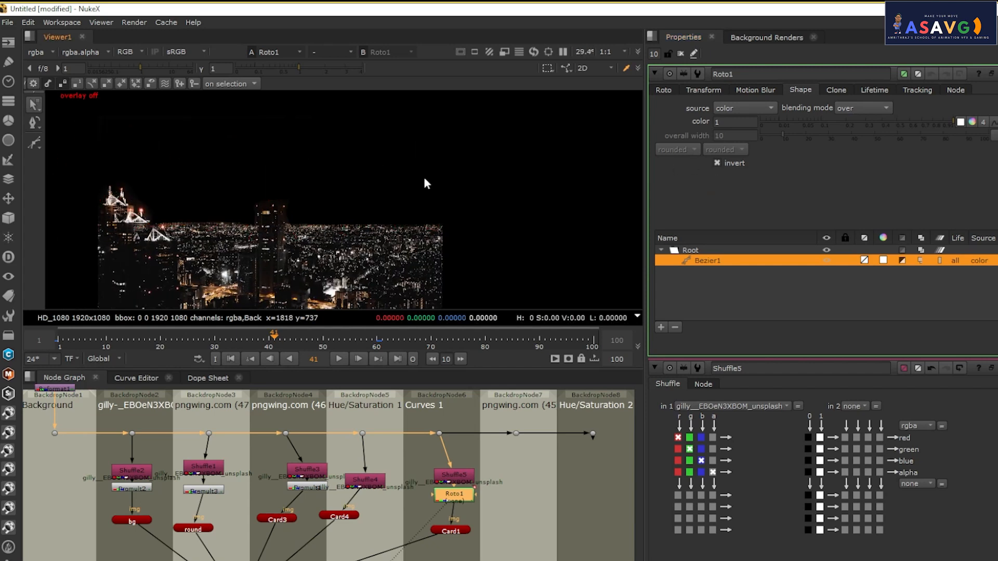
# - View ScanlineRender1's output and play the camera animation from frame 1
pyautogui.scroll(-2, 423, 176)
pyautogui.moveTo(425, 513); pyautogui.dragTo(499, 388)
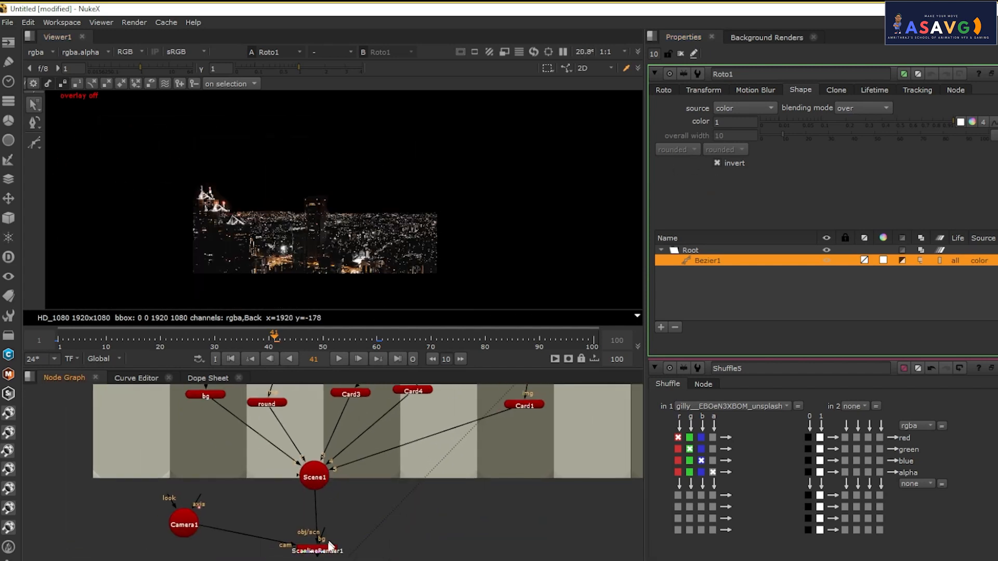
pyautogui.click(325, 552)
pyautogui.press('q')
pyautogui.click(638, 331)
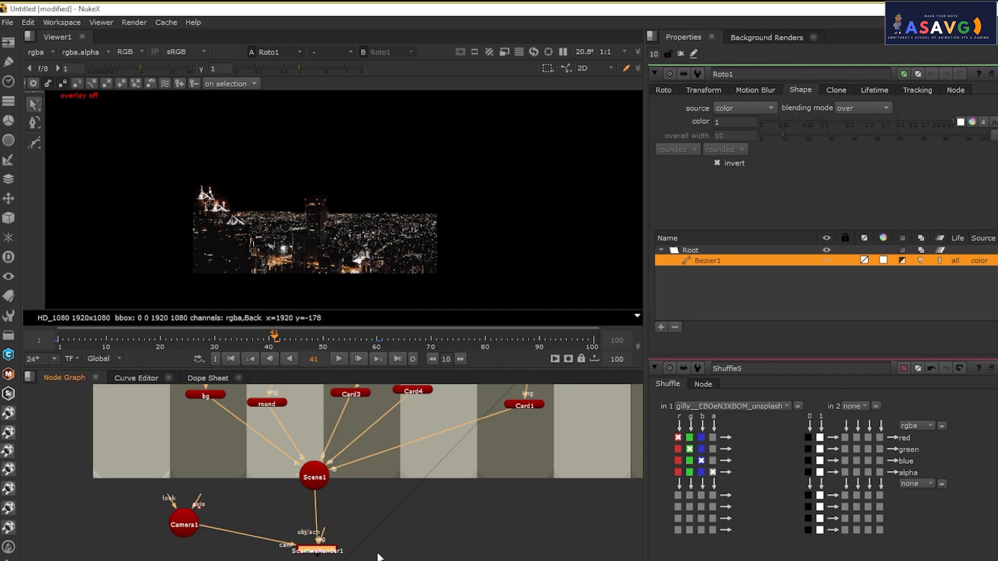
pyautogui.moveTo(308, 556); pyautogui.dragTo(329, 494)
pyautogui.press('1')
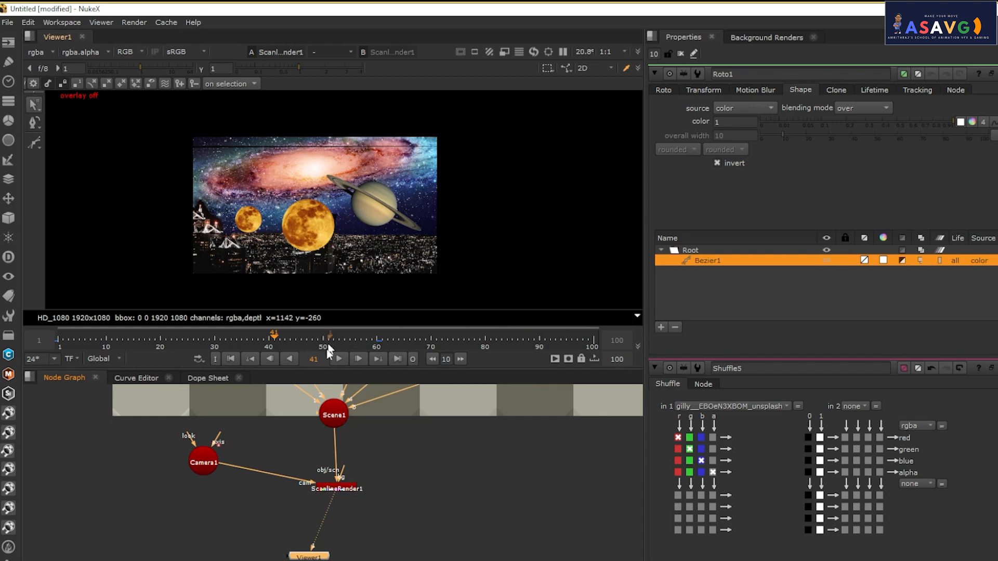
pyautogui.click(57, 342)
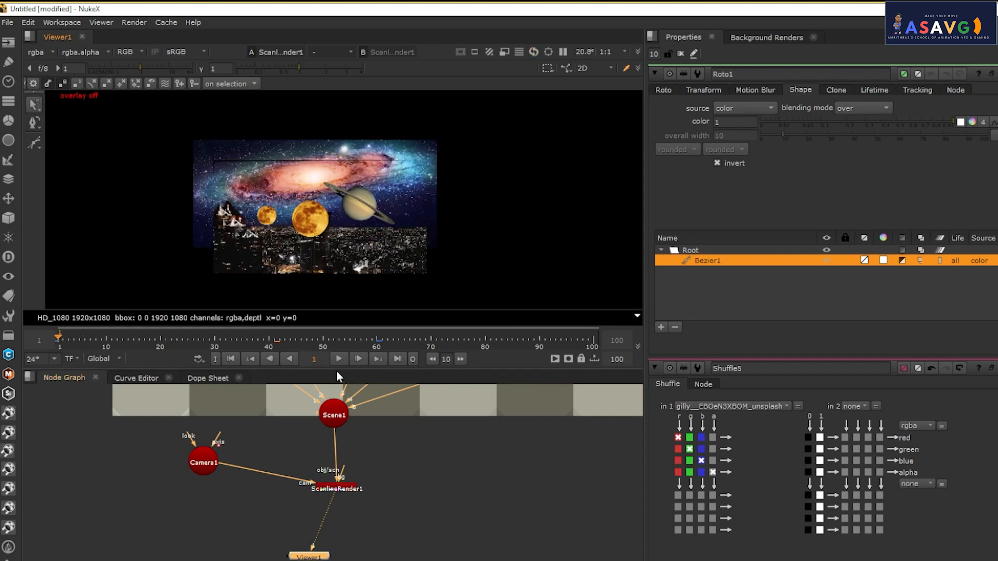
pyautogui.click(337, 359)
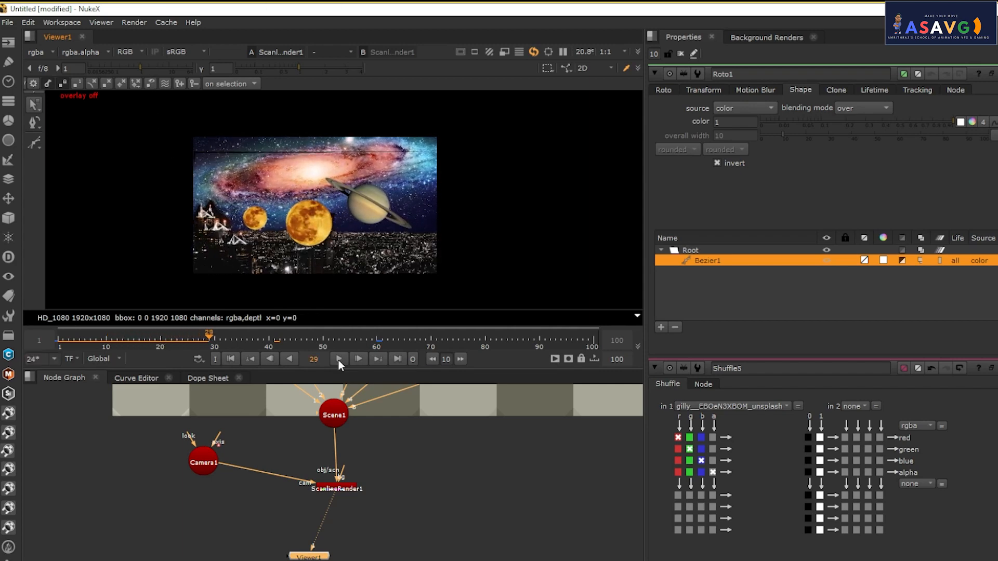
# - Examine the arrangement of the cards and the masked skyline's upper edge in the enlarged 3D view
pyautogui.press('space')
pyautogui.press('Tab')
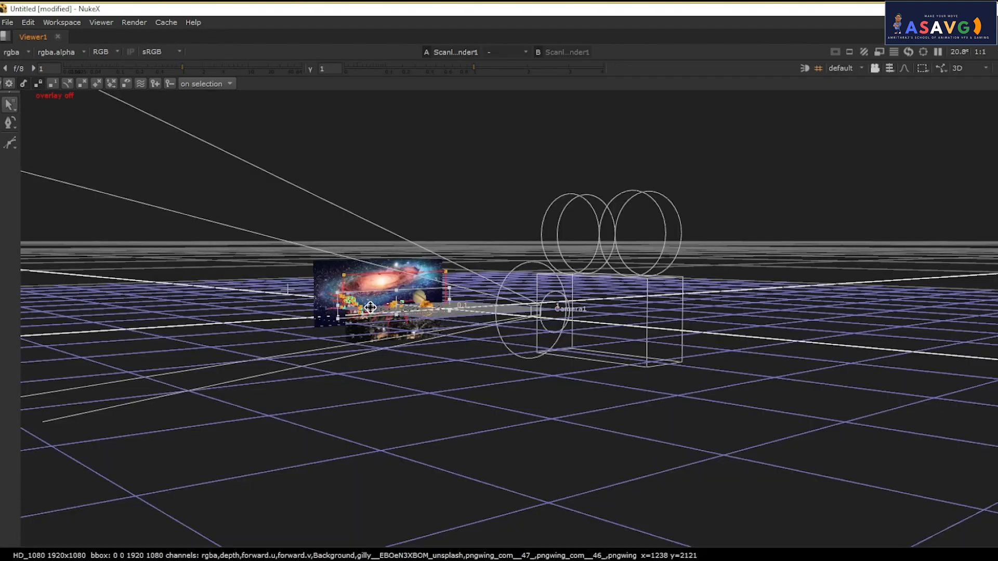
pyautogui.scroll(5, 370, 307)
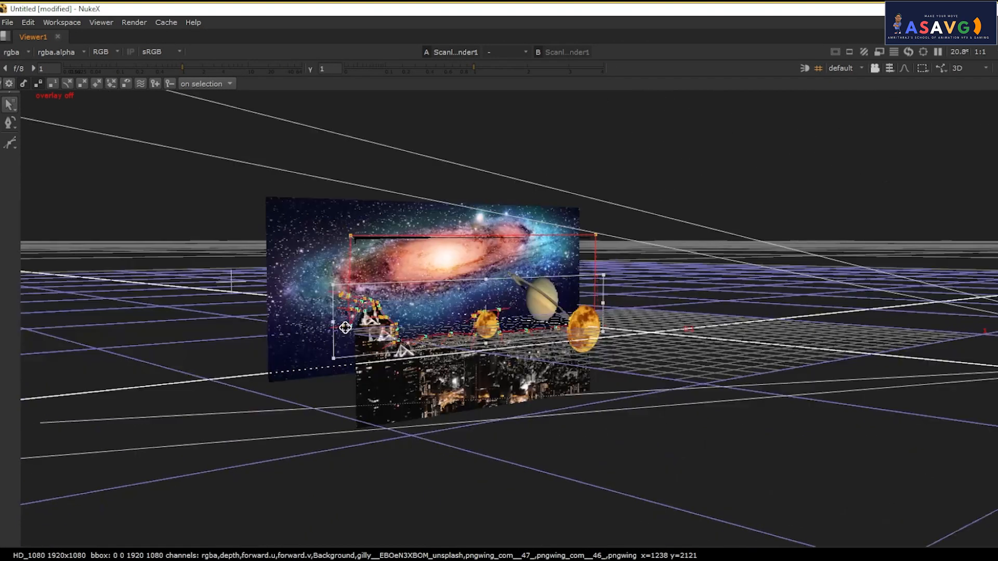
pyautogui.moveTo(345, 328); pyautogui.dragTo(429, 294)
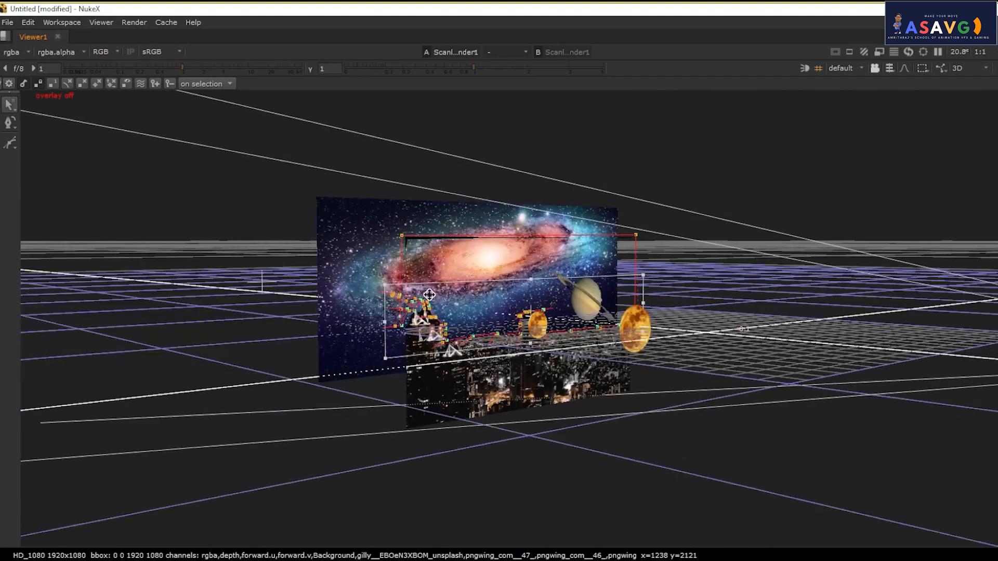
pyautogui.click(403, 242)
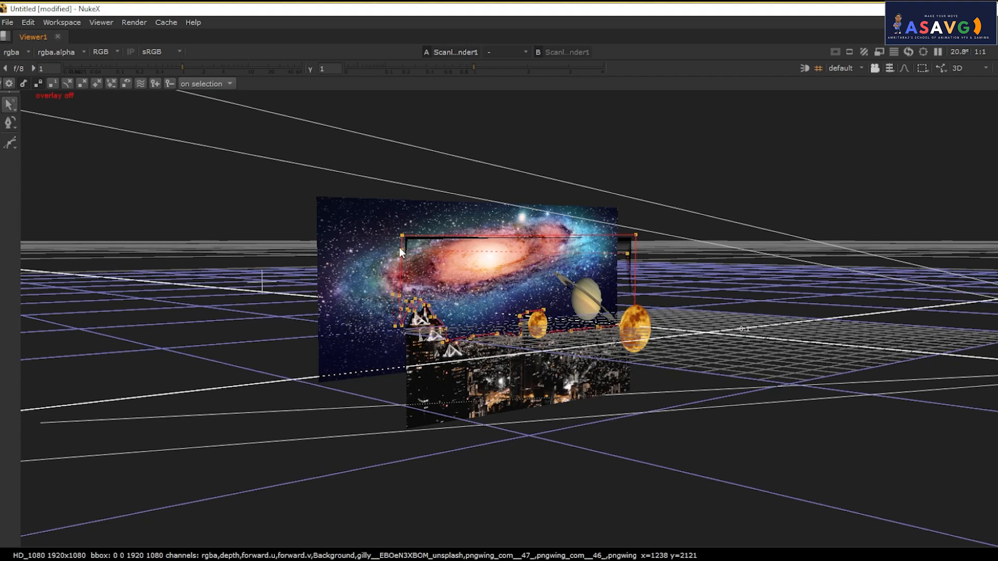
pyautogui.scroll(3, 472, 271)
pyautogui.moveTo(444, 268); pyautogui.dragTo(288, 164)
pyautogui.press('space')
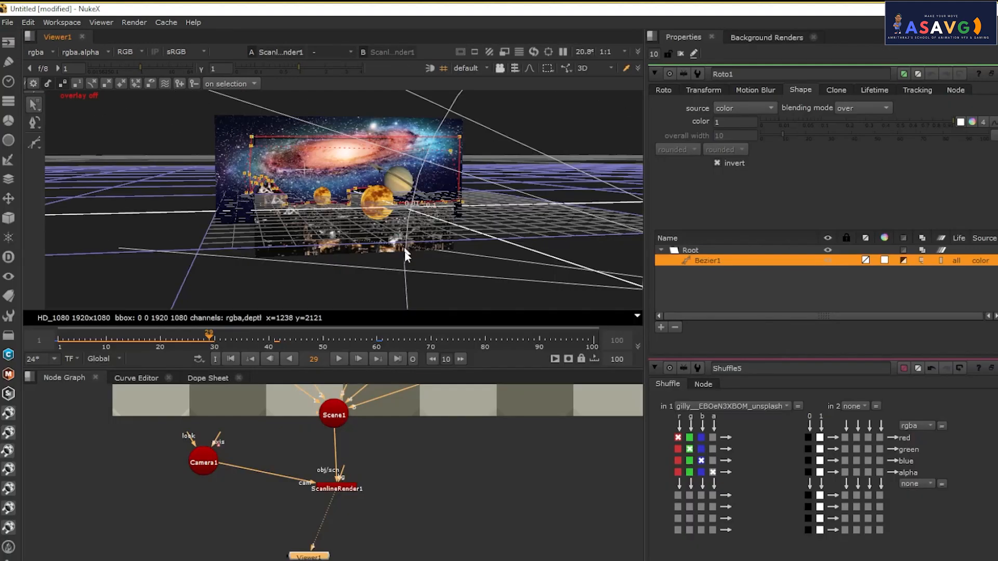
pyautogui.press('space')
pyautogui.press('Tab')
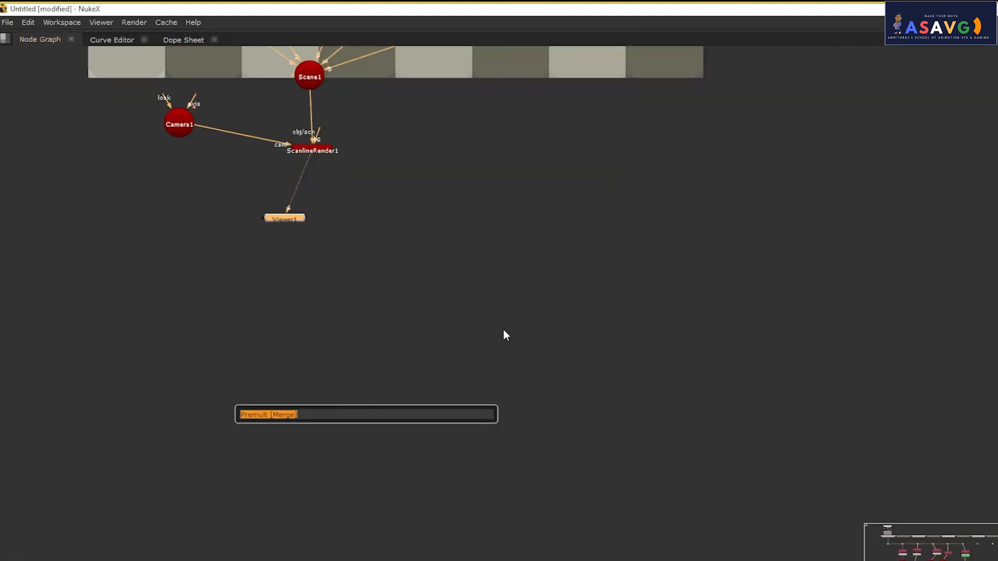
pyautogui.click(453, 330)
pyautogui.press('space')
pyautogui.scroll(3, 370, 224)
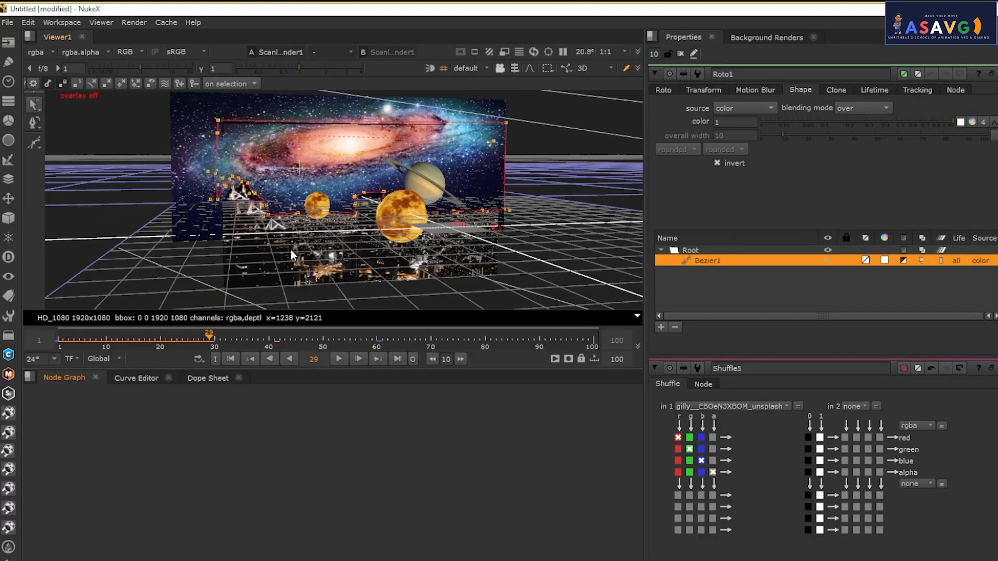
pyautogui.moveTo(291, 249); pyautogui.dragTo(467, 291)
pyautogui.press('space')
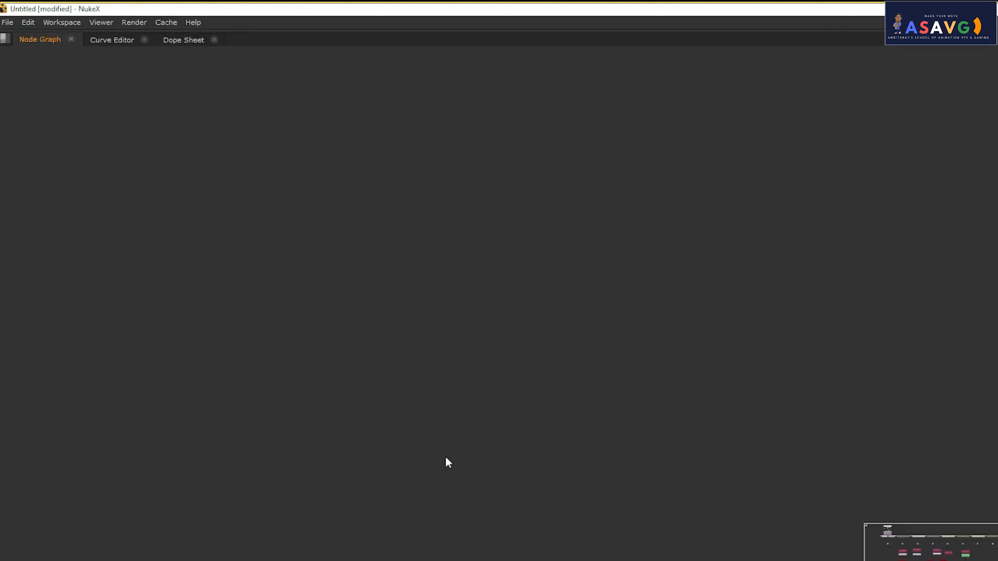
pyautogui.press('space')
pyautogui.press('Tab')
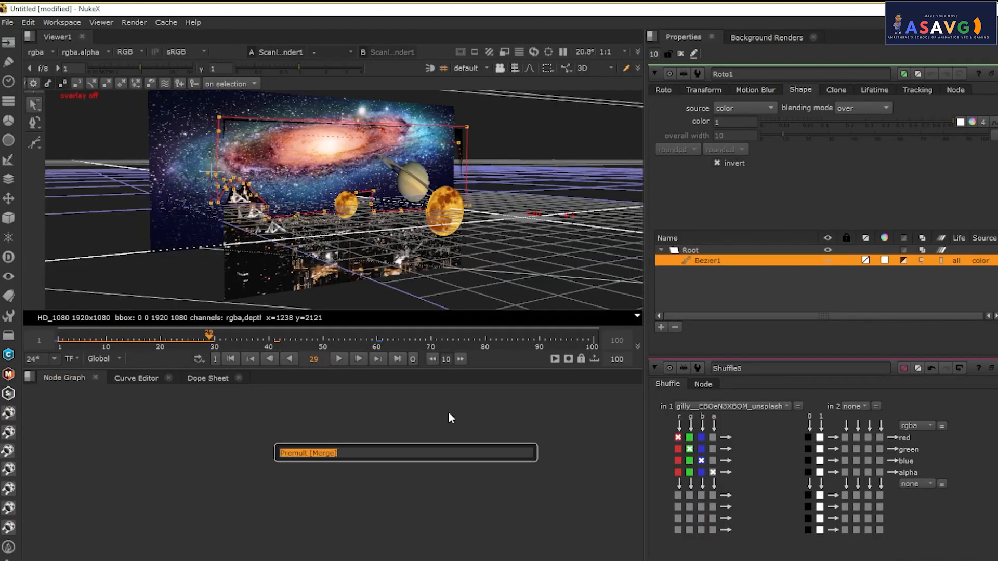
pyautogui.press('Escape')
pyautogui.press('Tab')
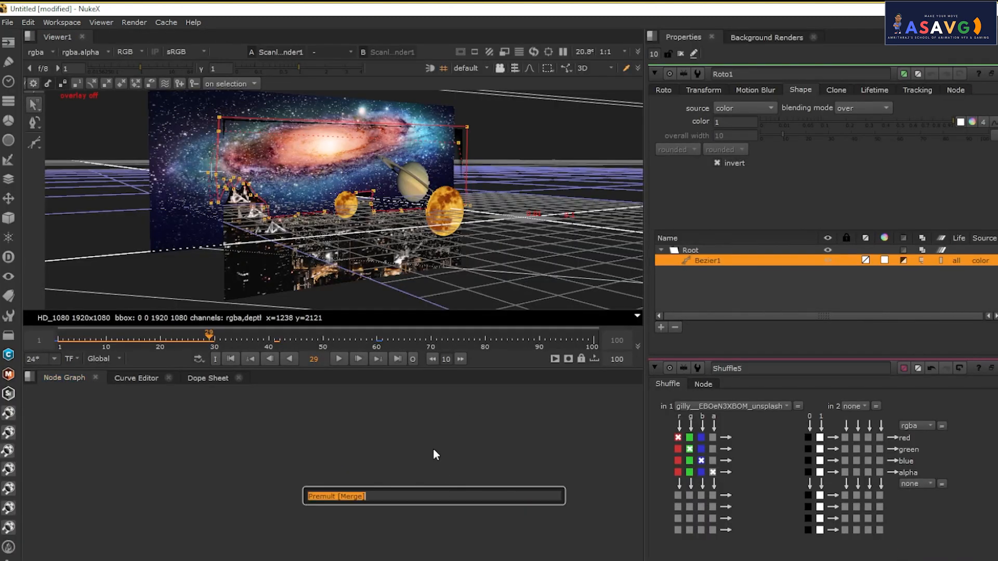
pyautogui.press('BackSpace')
pyautogui.click(64, 380)
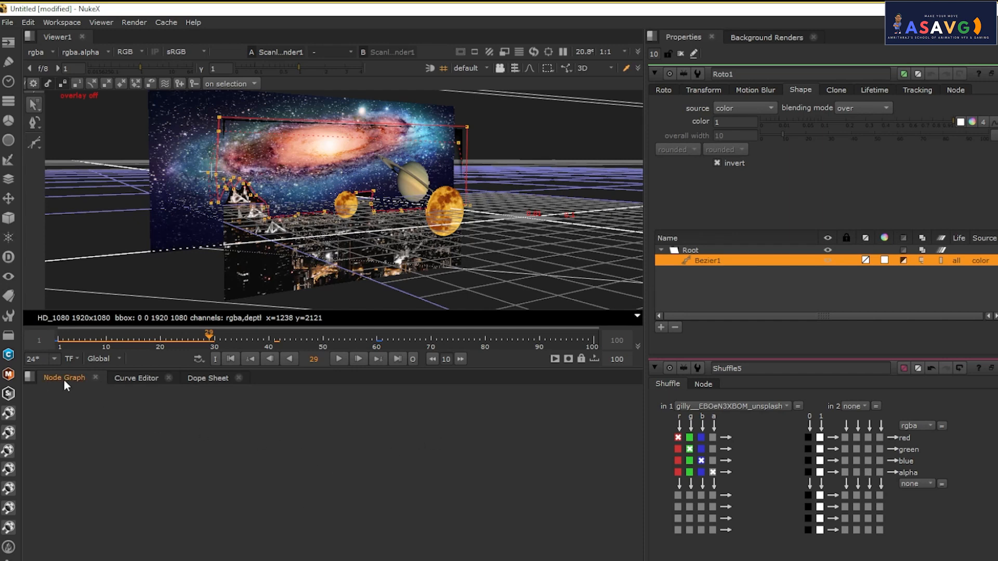
# - Open the properties of Shuffle4, Card4, Card3 and the round card to inspect each planet's branch
pyautogui.press('f')
pyautogui.scroll(2, 414, 465)
pyautogui.moveTo(249, 400); pyautogui.dragTo(364, 414)
pyautogui.scroll(3, 364, 413)
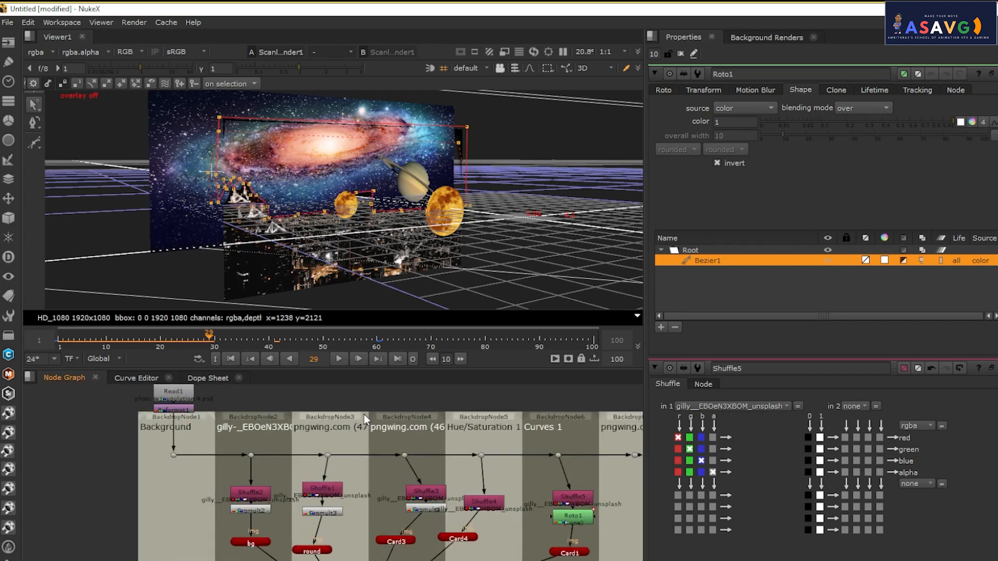
pyautogui.moveTo(195, 414)
pyautogui.mouseDown()
pyautogui.moveTo(397, 456)
pyautogui.moveTo(207, 420)
pyautogui.moveTo(200, 399)
pyautogui.mouseUp()
pyautogui.moveTo(512, 495); pyautogui.dragTo(427, 450)
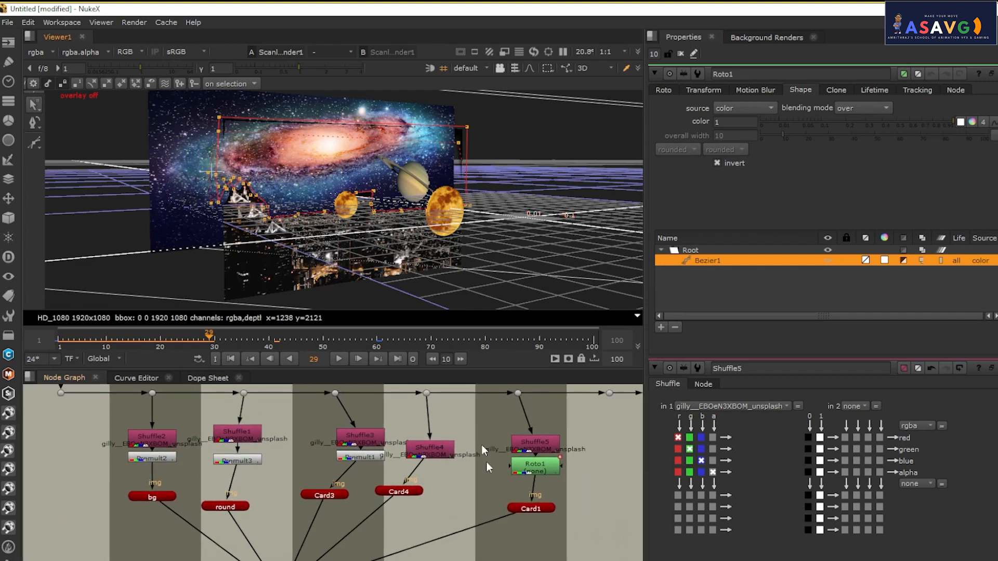
pyautogui.doubleClick(429, 449)
pyautogui.doubleClick(405, 490)
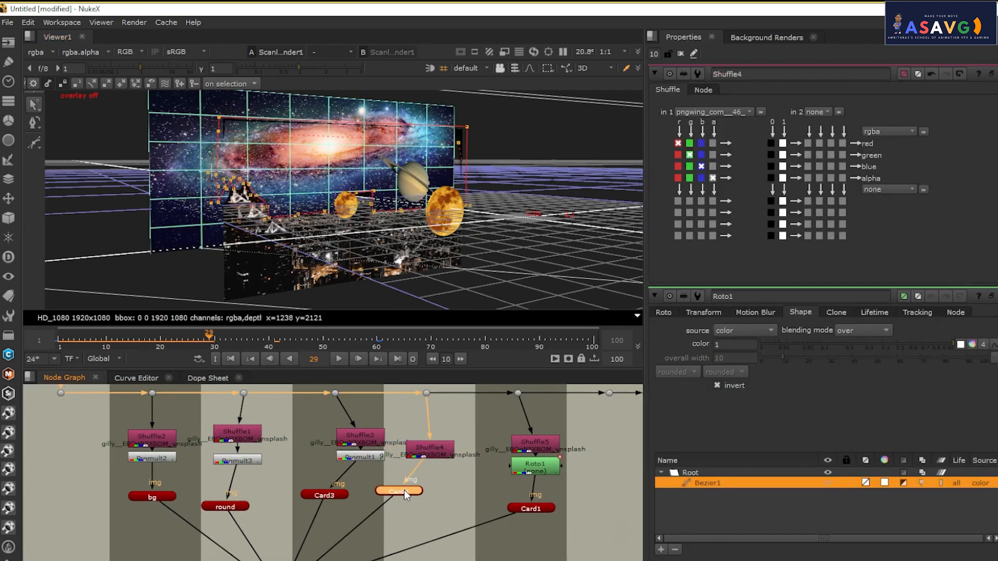
pyautogui.doubleClick(340, 498)
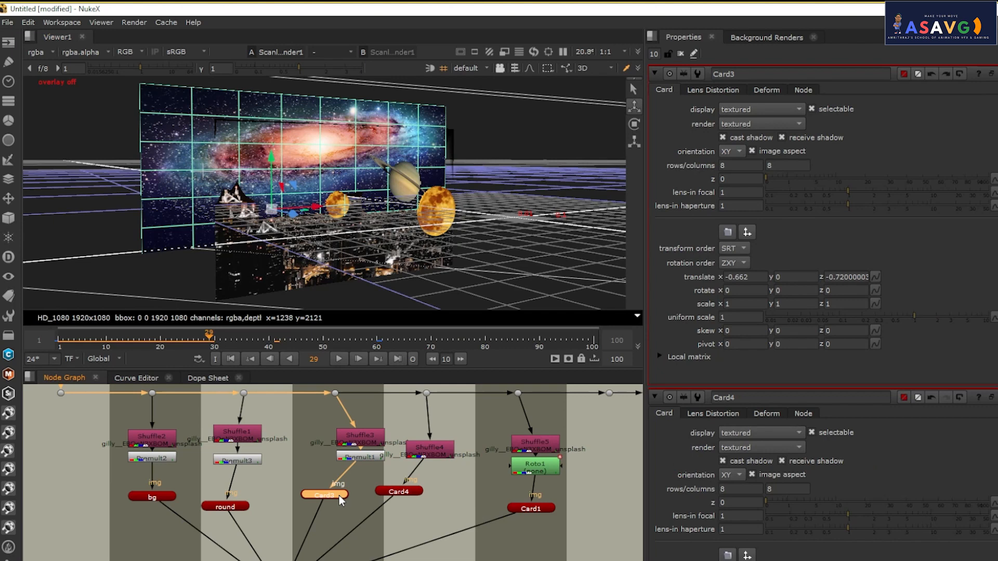
pyautogui.doubleClick(223, 508)
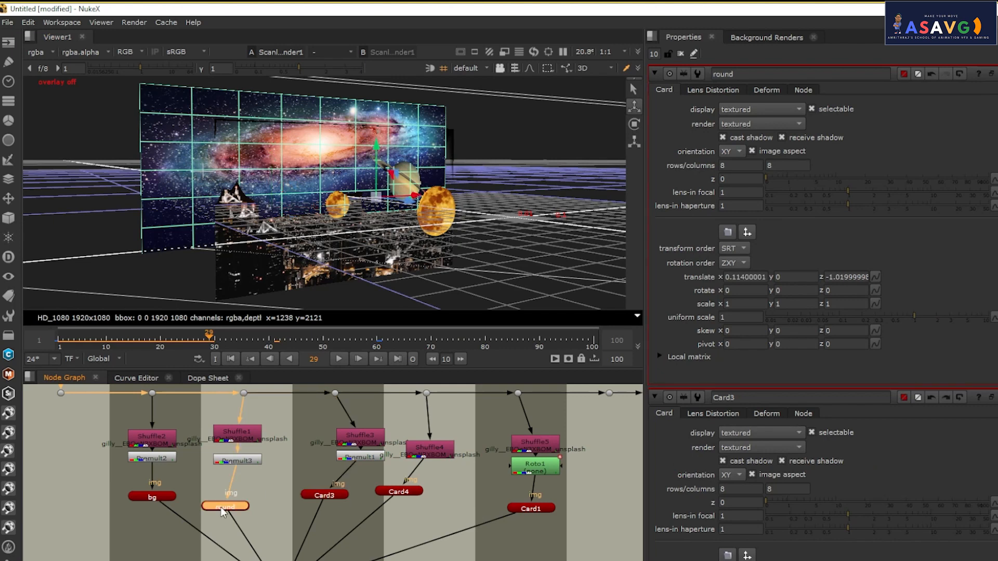
# - Try adding a Glow filter node at the round card, and remove it again
pyautogui.press('Tab')
pyautogui.write('GLOW')
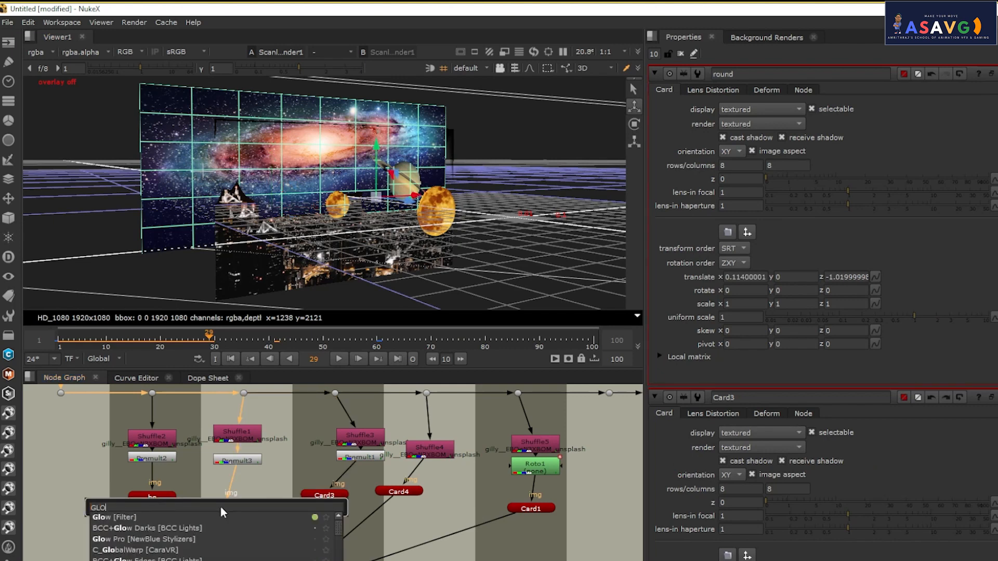
pyautogui.click(119, 519)
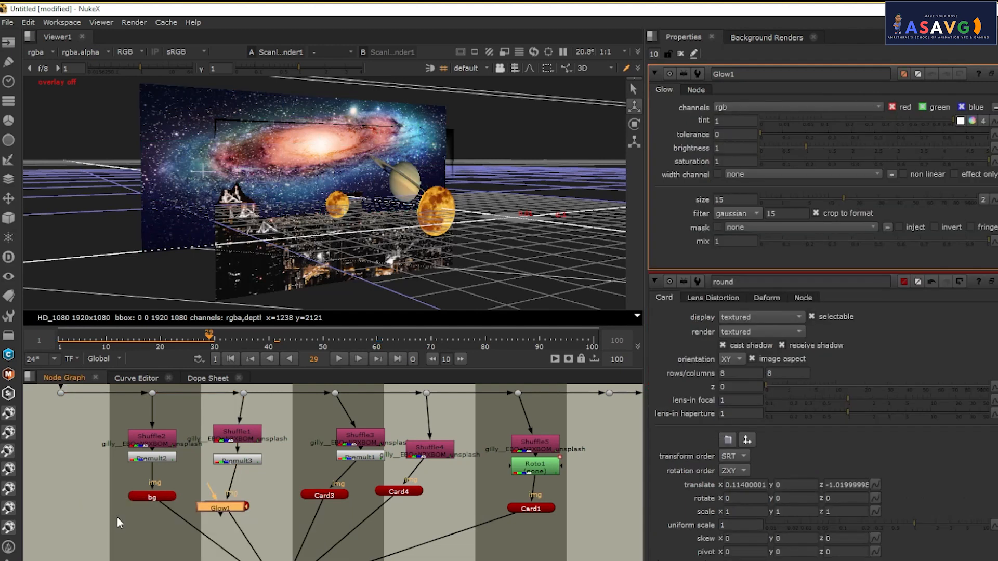
pyautogui.press('Delete')
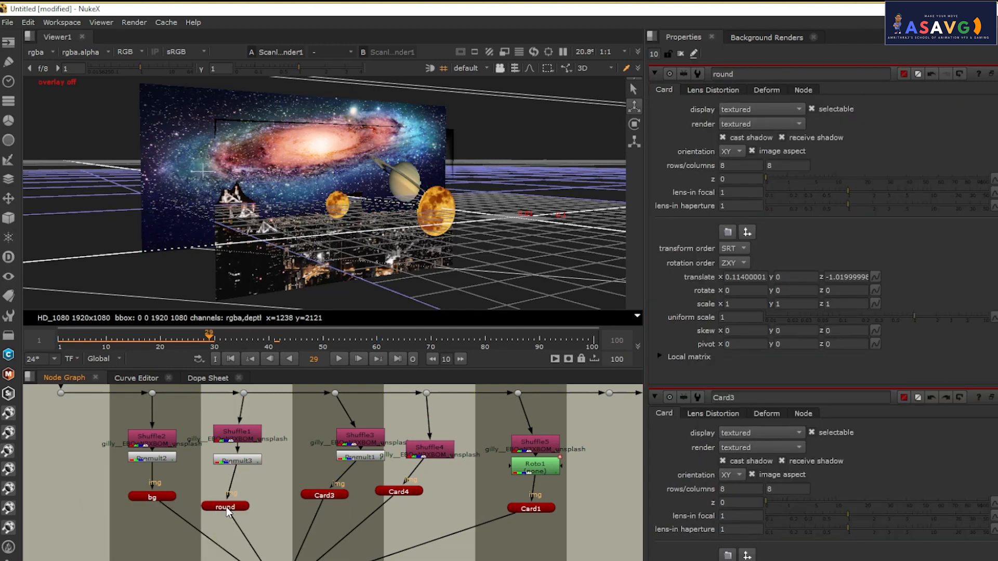
# - Try a BCC+Glow Darks node between Premult3 and the round card, and undo its placement
pyautogui.click(228, 511)
pyautogui.press('Tab')
pyautogui.write('GLOW')
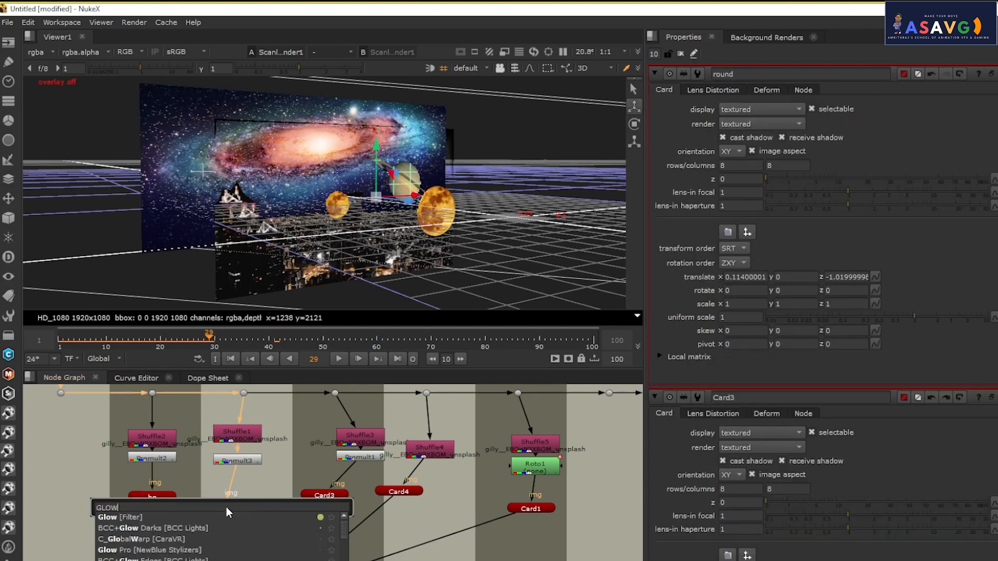
pyautogui.press('Escape')
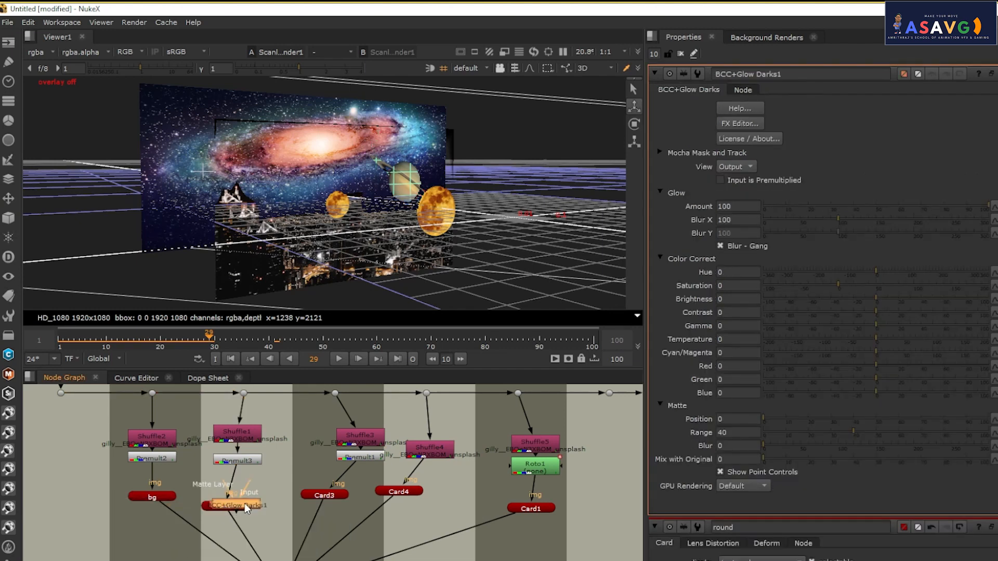
pyautogui.moveTo(243, 506)
pyautogui.mouseDown()
pyautogui.moveTo(247, 530)
pyautogui.moveTo(231, 529)
pyautogui.moveTo(233, 488)
pyautogui.moveTo(249, 491)
pyautogui.mouseUp()
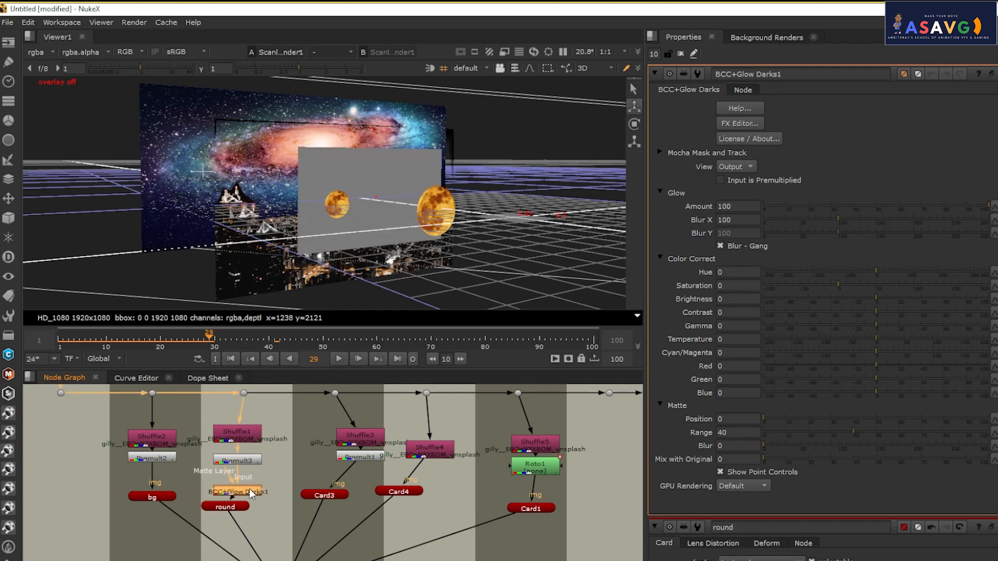
pyautogui.hotkey('ctrl', 'z')
pyautogui.hotkey('ctrl', 'z')
pyautogui.hotkey('ctrl', 'z')
pyautogui.hotkey('ctrl', 'z')
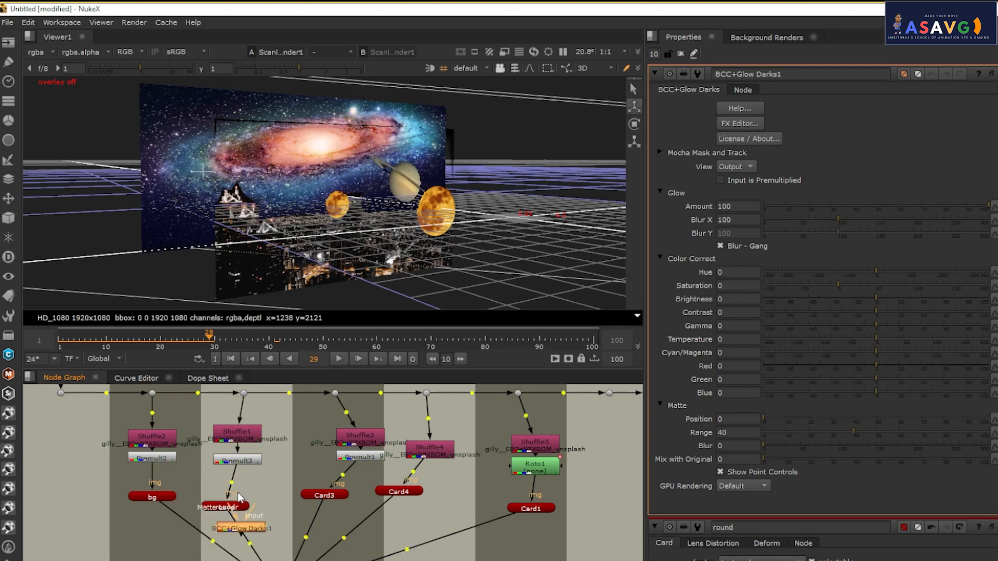
# - Move the BCC+Glow Darks node away from the round card and delete it
pyautogui.moveTo(243, 533); pyautogui.dragTo(260, 555)
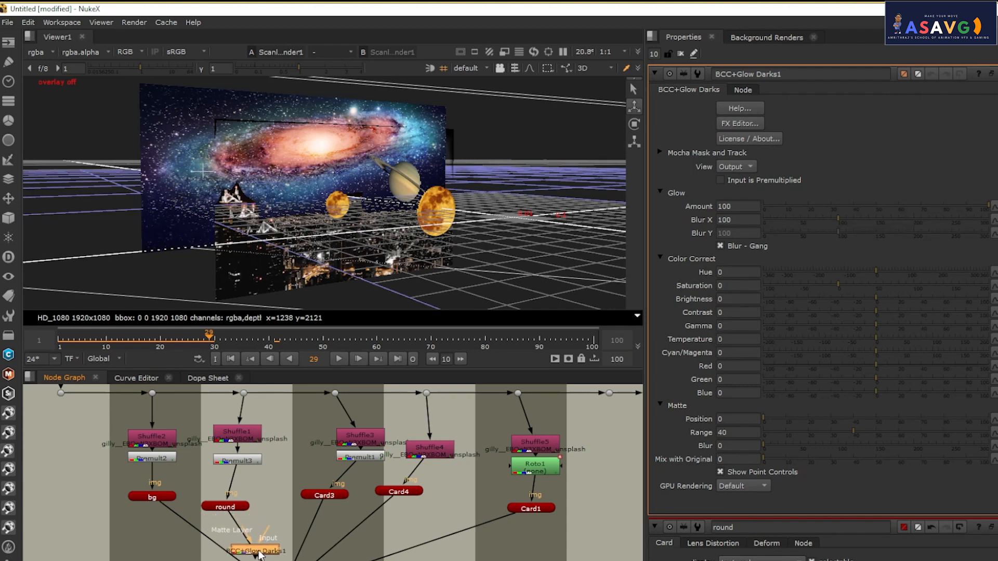
pyautogui.scroll(-2, 260, 526)
pyautogui.scroll(-2, 260, 526)
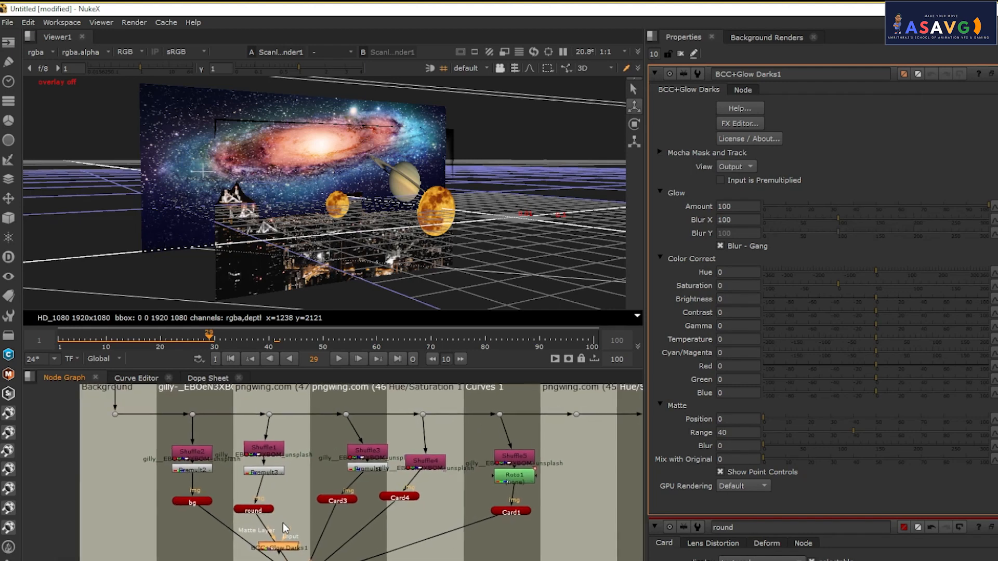
pyautogui.moveTo(282, 543); pyautogui.dragTo(167, 429)
pyautogui.scroll(2, 354, 528)
pyautogui.moveTo(313, 484); pyautogui.dragTo(320, 451)
pyautogui.moveTo(367, 477); pyautogui.dragTo(341, 460)
pyautogui.press('Delete')
# - Add a Glow filter node after Premult3 in the round card's branch
pyautogui.scroll(2, 340, 459)
pyautogui.moveTo(321, 428); pyautogui.dragTo(331, 462)
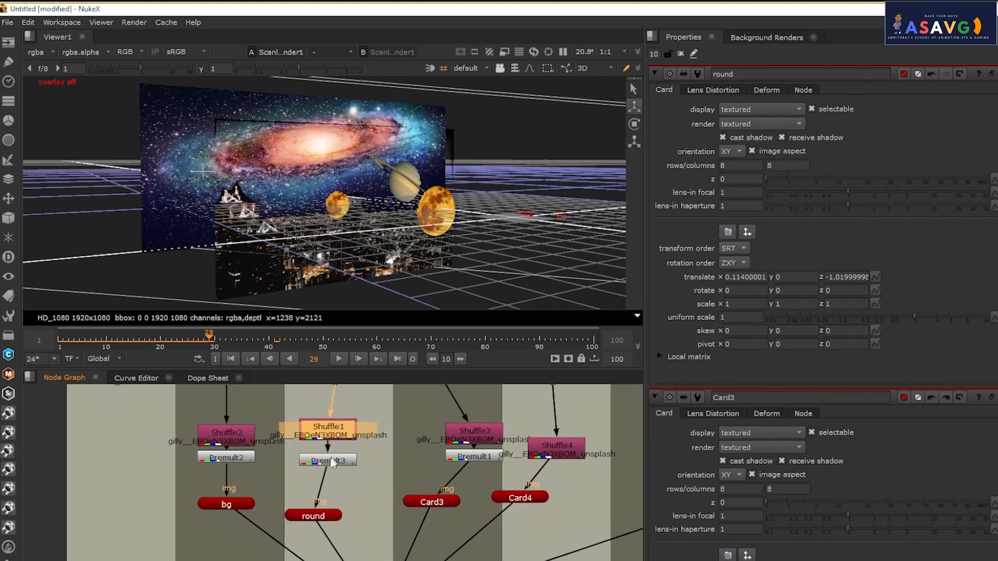
pyautogui.click(331, 462)
pyautogui.press('Tab')
pyautogui.write('GLow')
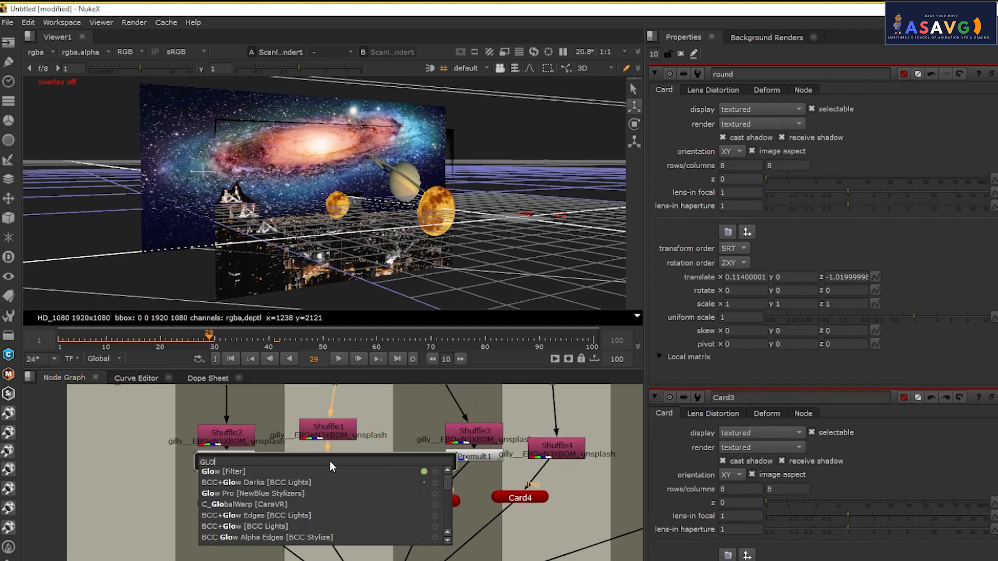
pyautogui.press('Return')
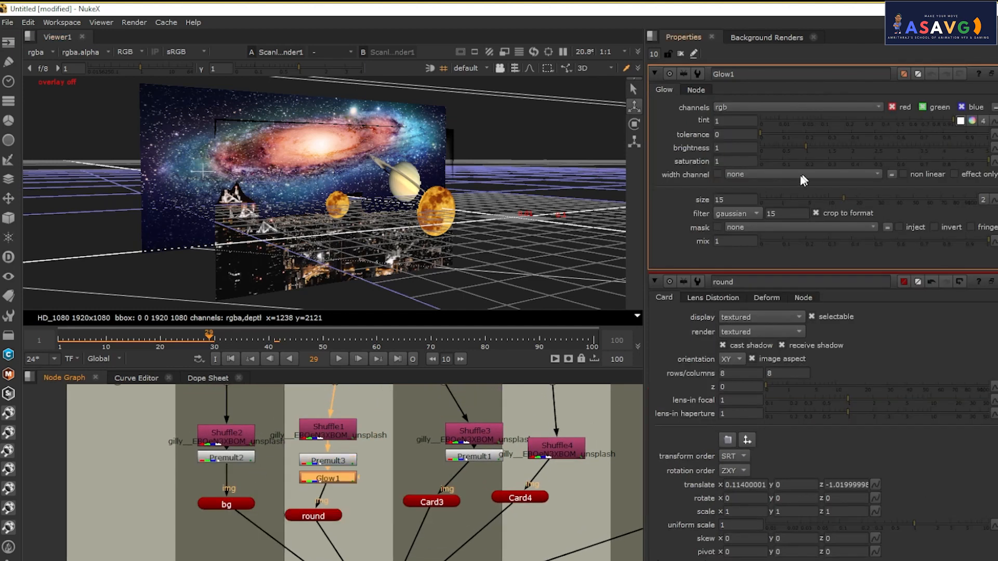
# - Switch the viewer to the 2D render and set Glow1's size to 96
pyautogui.moveTo(843, 199)
pyautogui.mouseDown()
pyautogui.moveTo(793, 196)
pyautogui.moveTo(844, 199)
pyautogui.mouseUp()
pyautogui.press('Tab')
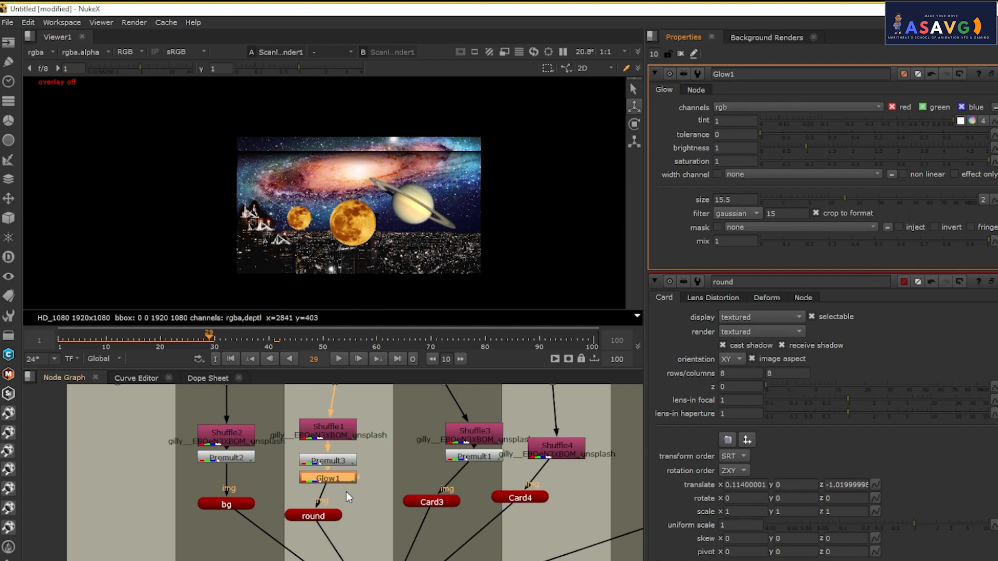
pyautogui.moveTo(855, 210); pyautogui.dragTo(972, 200)
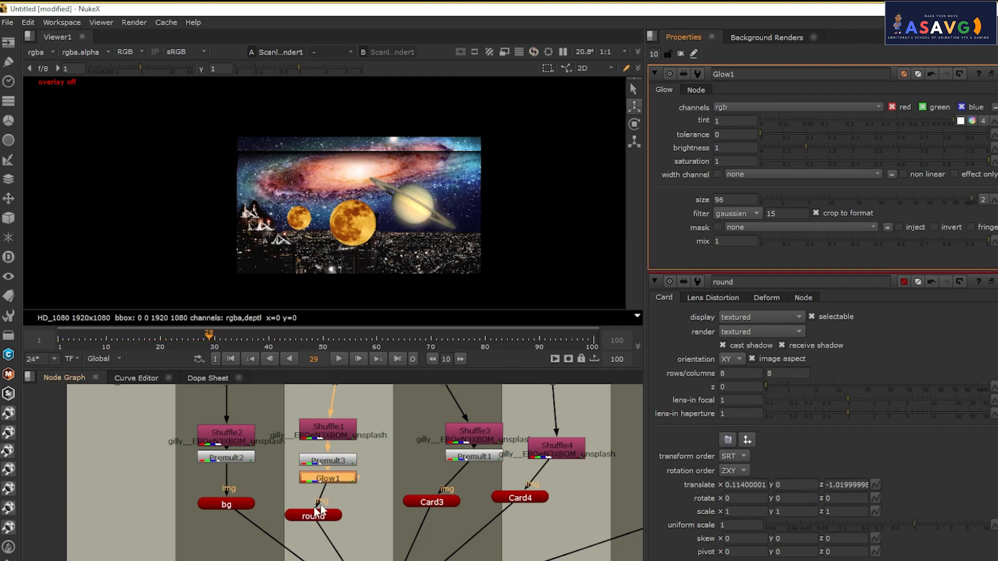
# - Play the camera animation from the start of the timeline to review the ringed planet's glow
pyautogui.click(343, 486)
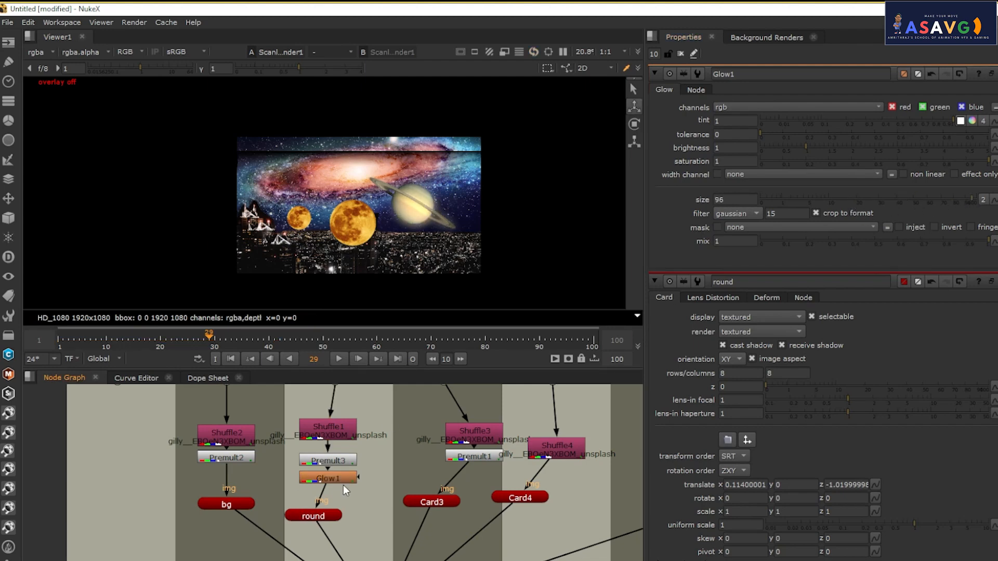
pyautogui.scroll(-1, 387, 187)
pyautogui.click(59, 343)
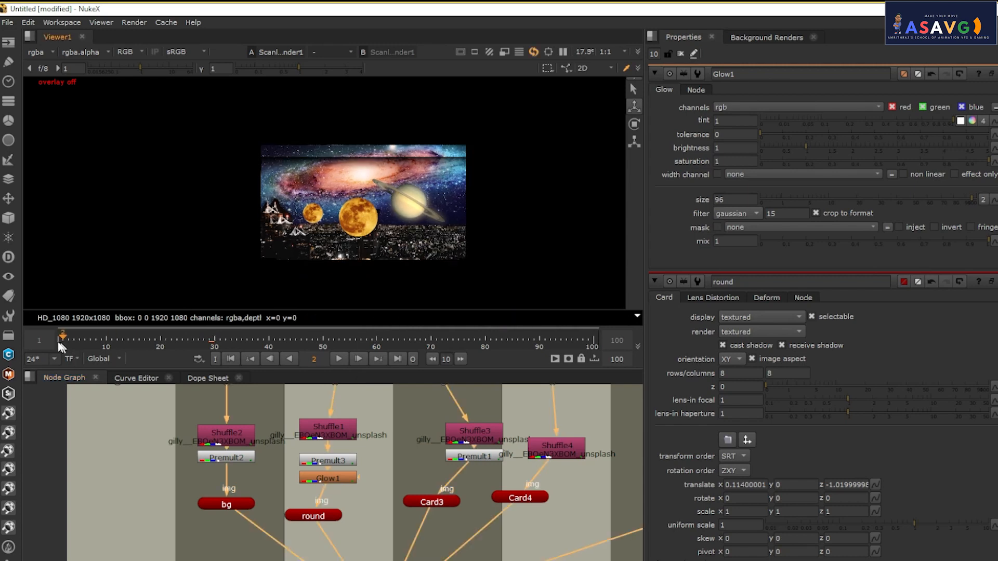
pyautogui.click(338, 360)
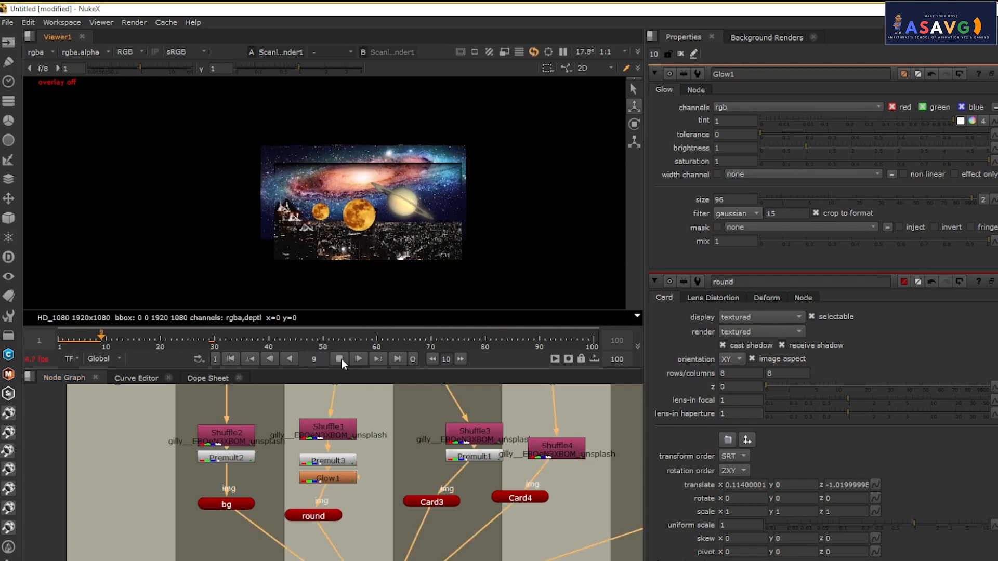
# - Stop the playback and delete the Glow1 node from the round card's branch
pyautogui.press('space')
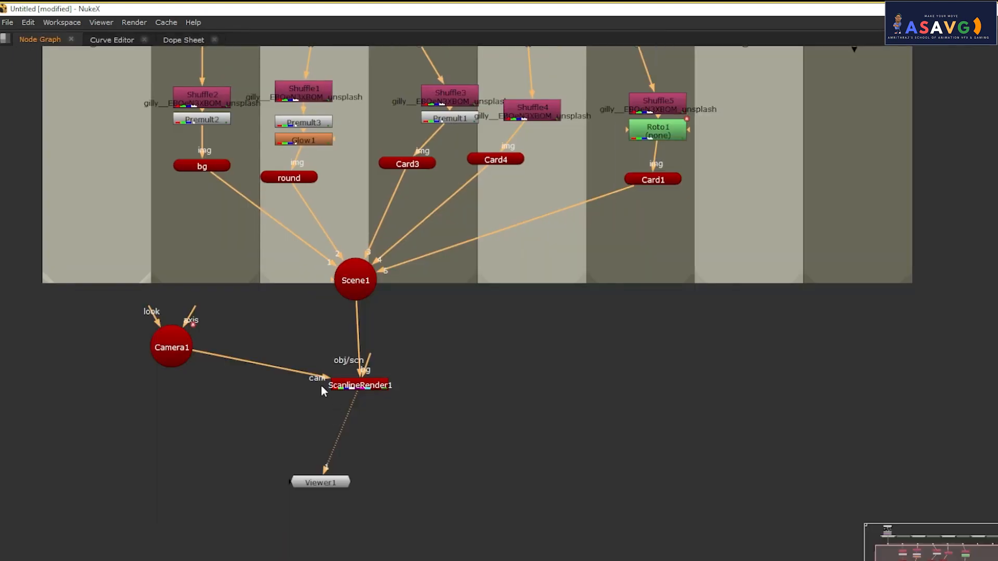
pyautogui.moveTo(402, 330); pyautogui.dragTo(442, 451)
pyautogui.press('space')
pyautogui.moveTo(333, 466); pyautogui.dragTo(355, 560)
pyautogui.click(339, 359)
pyautogui.moveTo(344, 439); pyautogui.dragTo(382, 505)
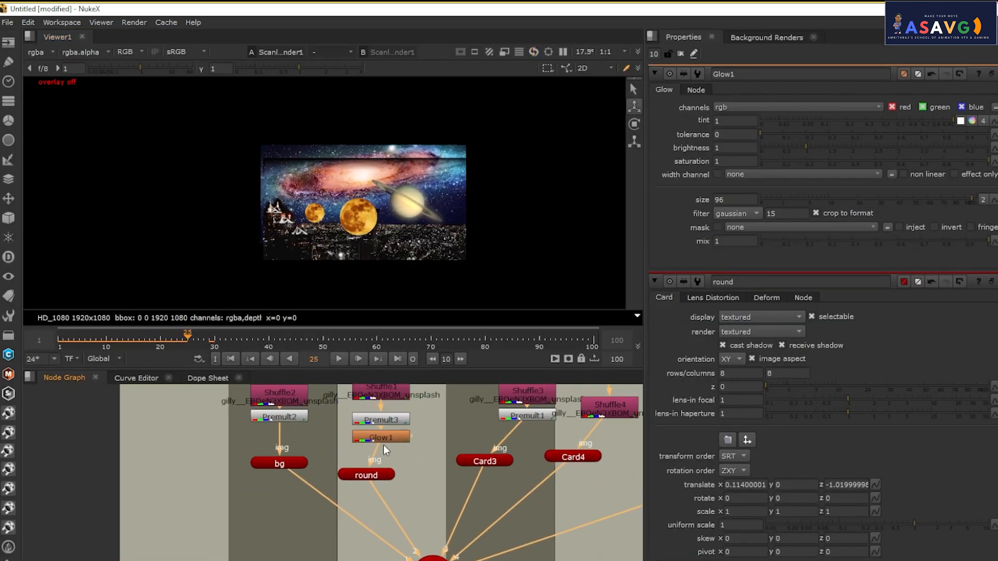
pyautogui.press('Delete')
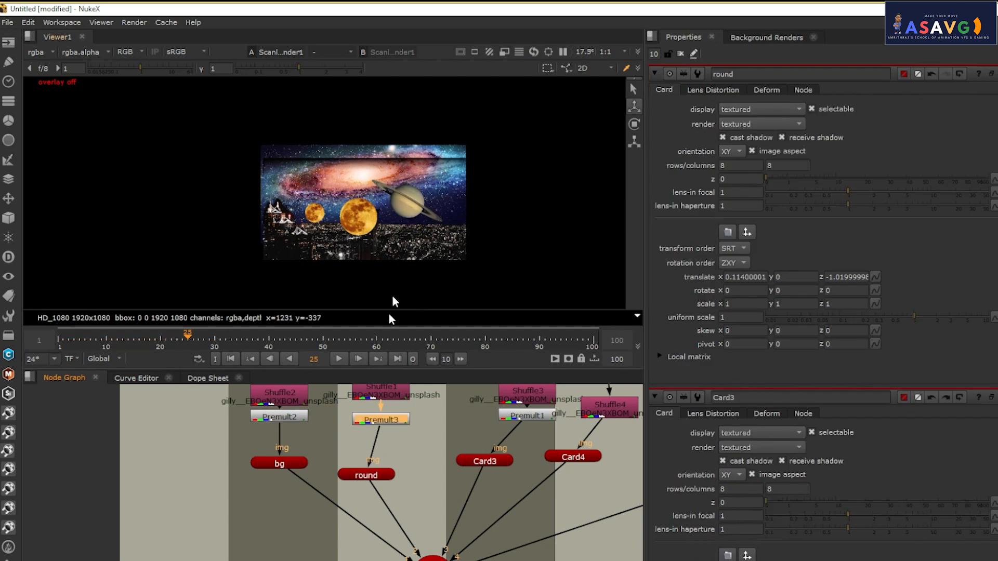
# - Open the properties of Premult3 in the round card's branch and of Roto1 in the city branch
pyautogui.moveTo(354, 471); pyautogui.dragTo(364, 520)
pyautogui.doubleClick(393, 470)
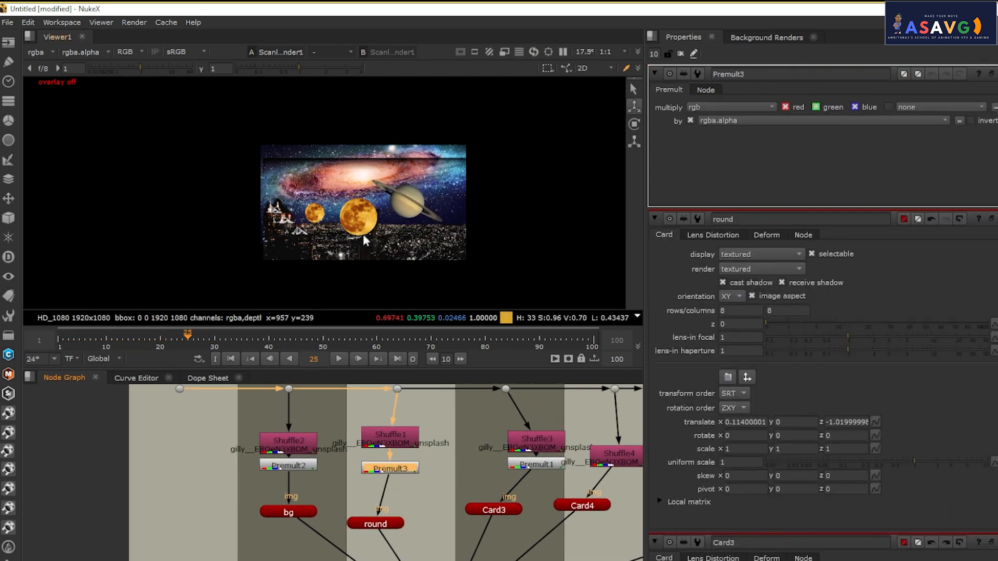
pyautogui.moveTo(330, 467); pyautogui.dragTo(363, 455)
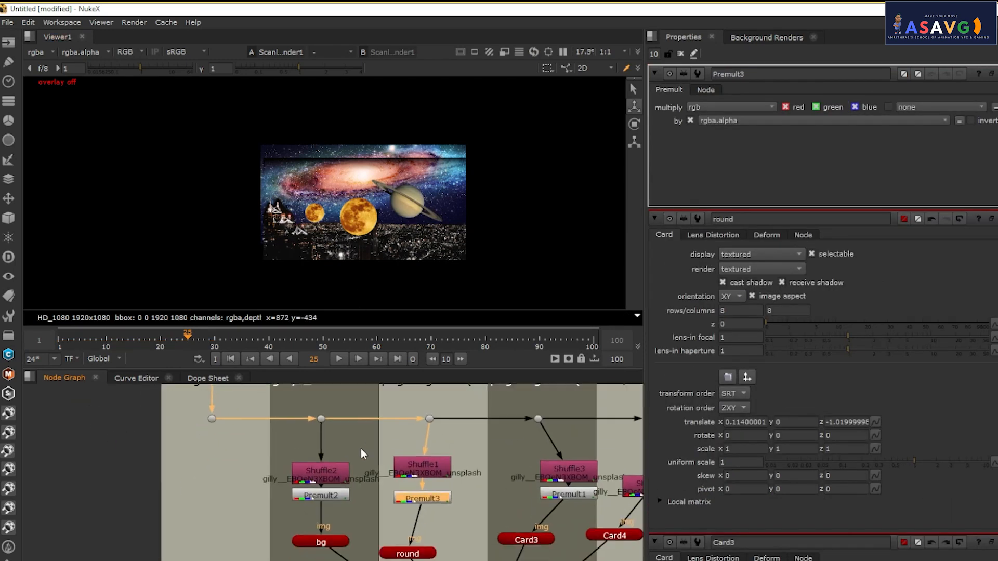
pyautogui.scroll(-3, 367, 475)
pyautogui.scroll(-1, 393, 494)
pyautogui.scroll(4, 392, 493)
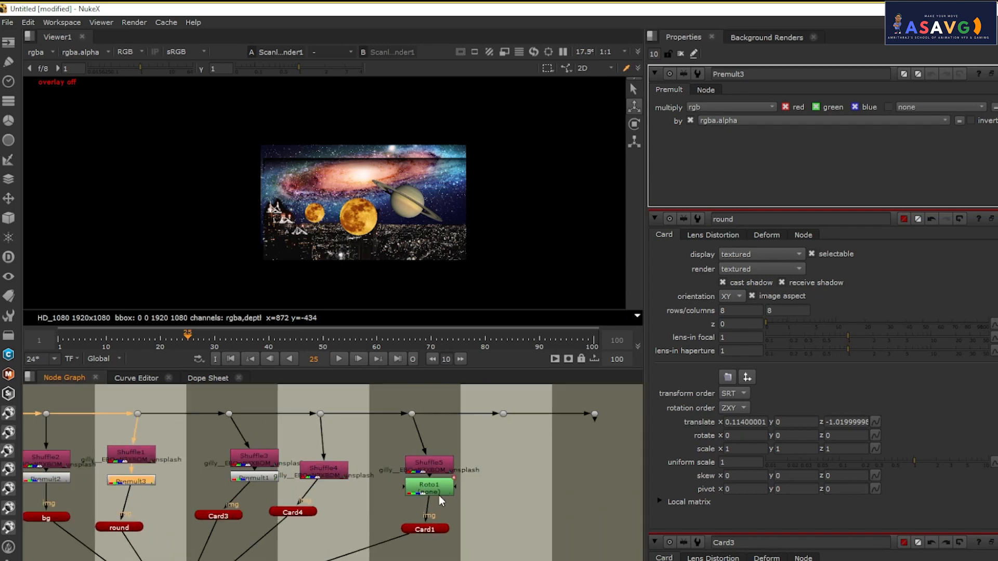
pyautogui.doubleClick(446, 489)
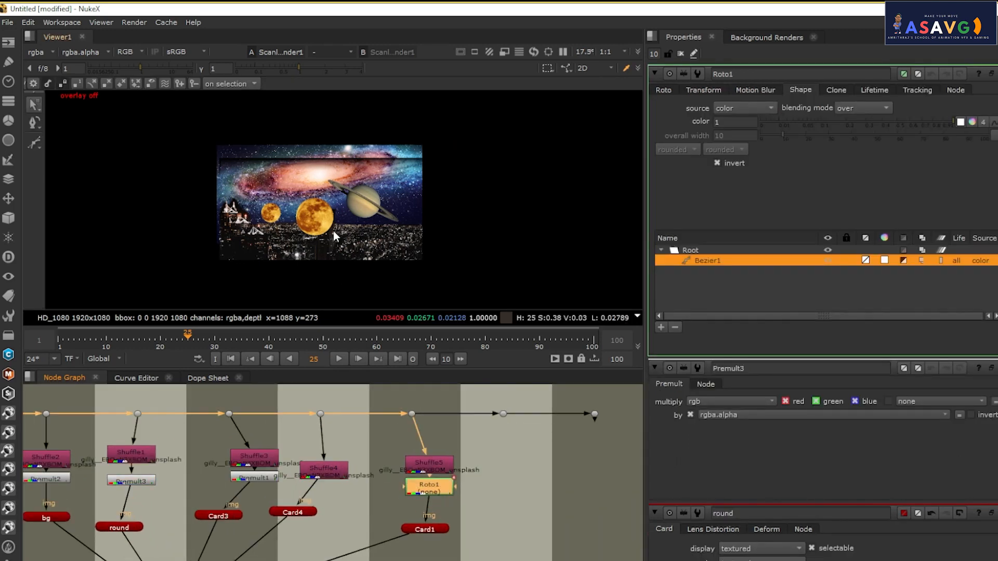
# - Show the roto overlay and pull the feather points at Bezier1's two upper corners beyond the top of the frame
pyautogui.press('o')
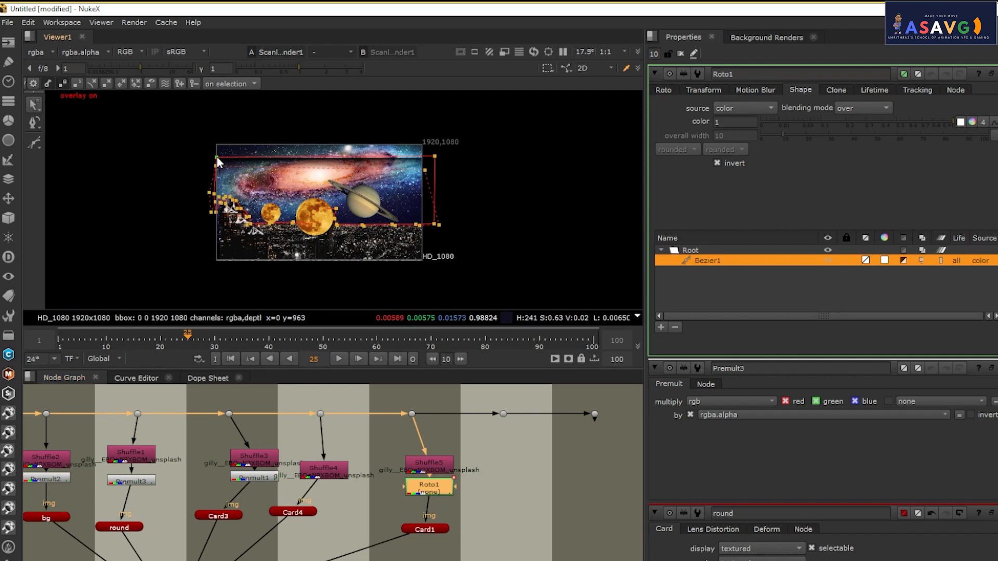
pyautogui.scroll(3, 230, 179)
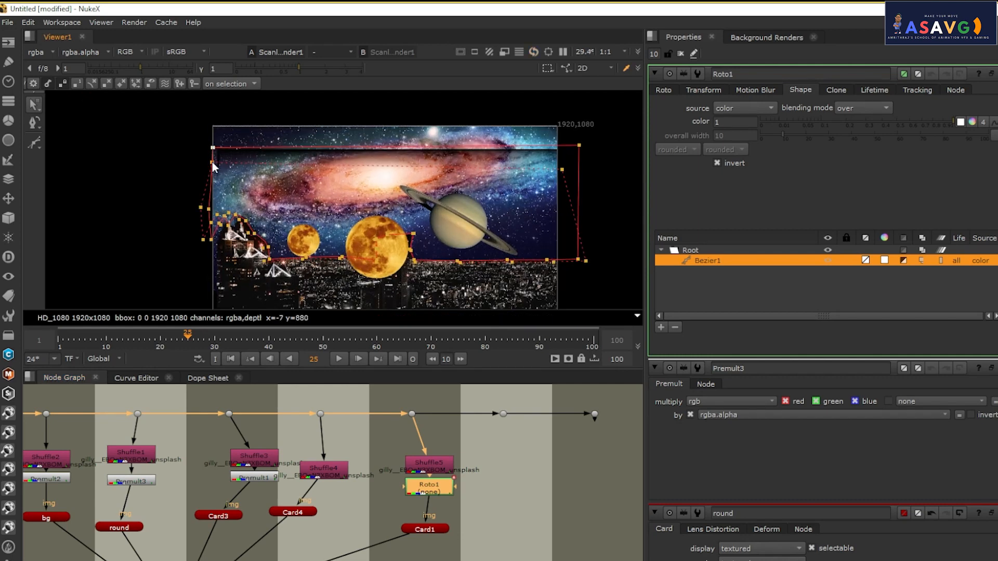
pyautogui.moveTo(232, 192); pyautogui.dragTo(315, 130)
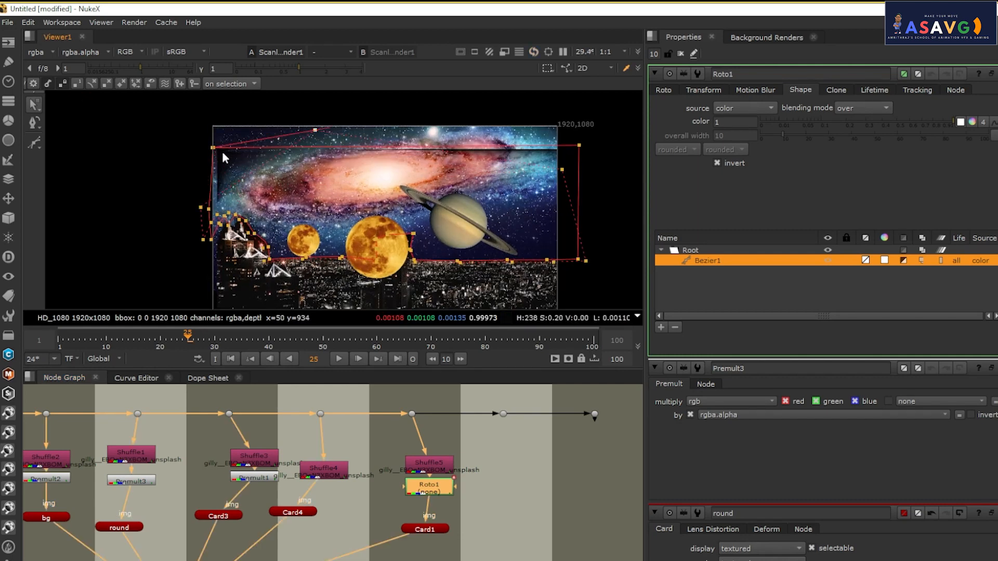
pyautogui.moveTo(314, 131); pyautogui.dragTo(308, 90)
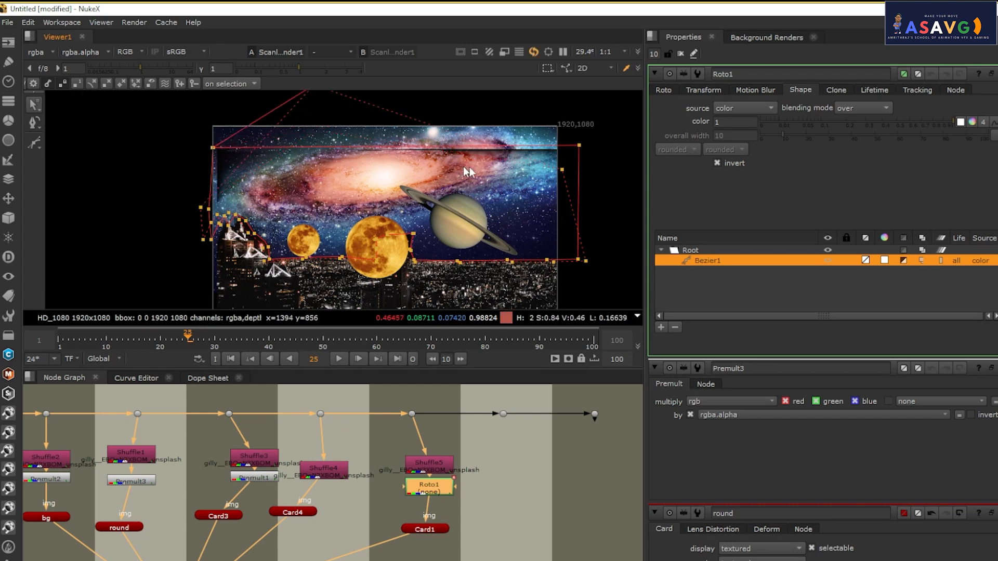
pyautogui.click(578, 145)
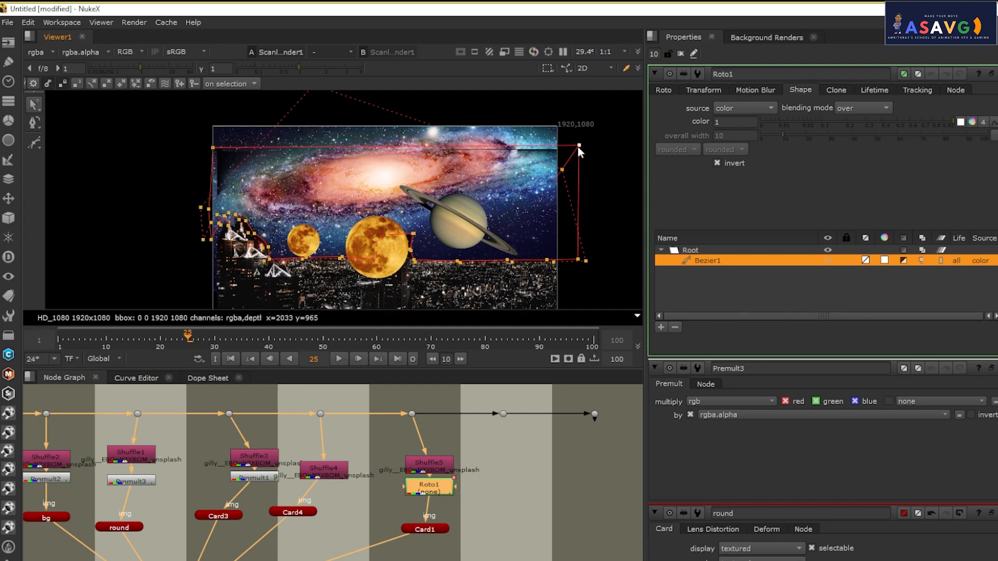
pyautogui.moveTo(577, 106); pyautogui.dragTo(561, 133)
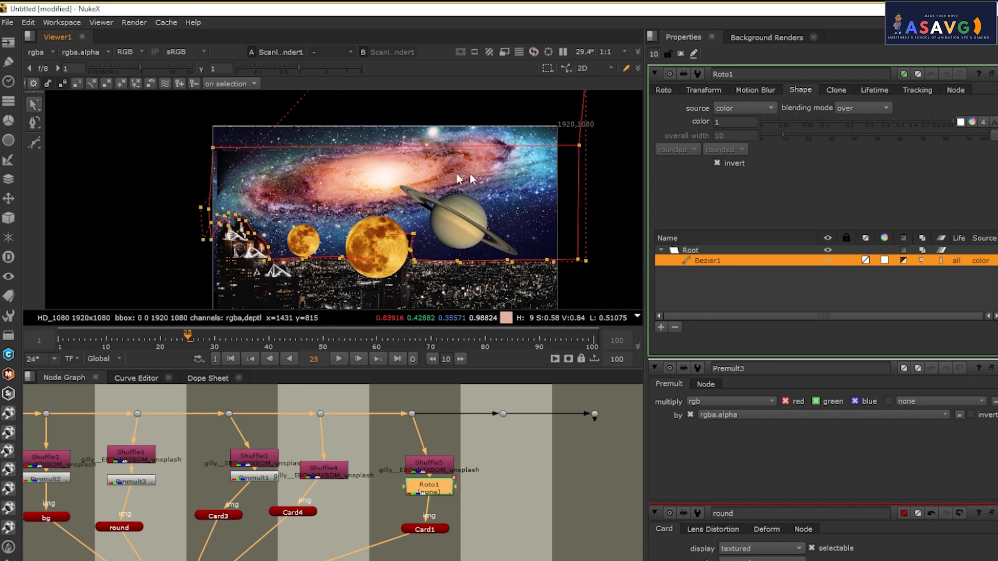
# - Pull the feather points along Bezier1's left side outward past the frame edge to soften the skyline mask there
pyautogui.click(213, 149)
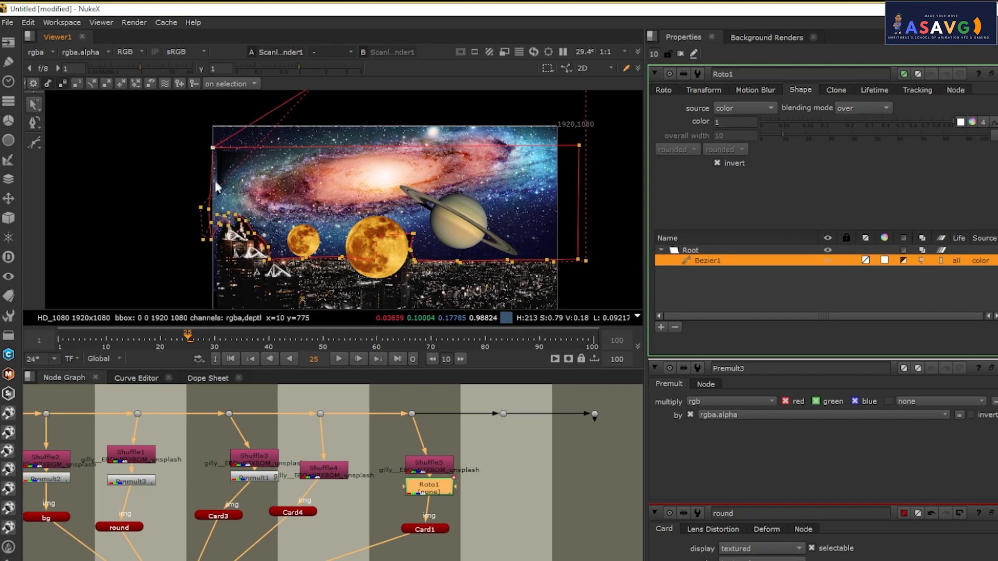
pyautogui.click(216, 214)
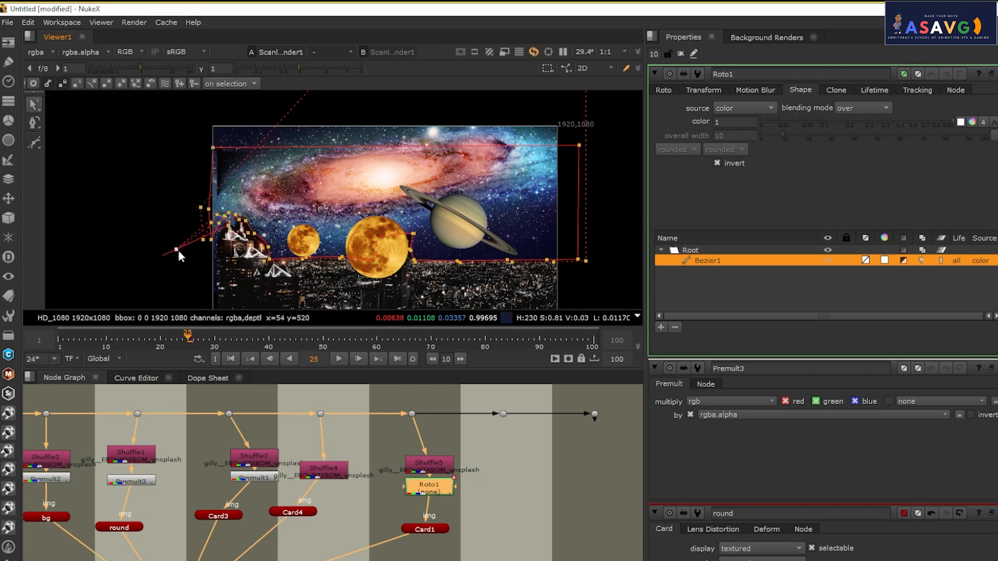
pyautogui.moveTo(217, 215); pyautogui.dragTo(174, 213)
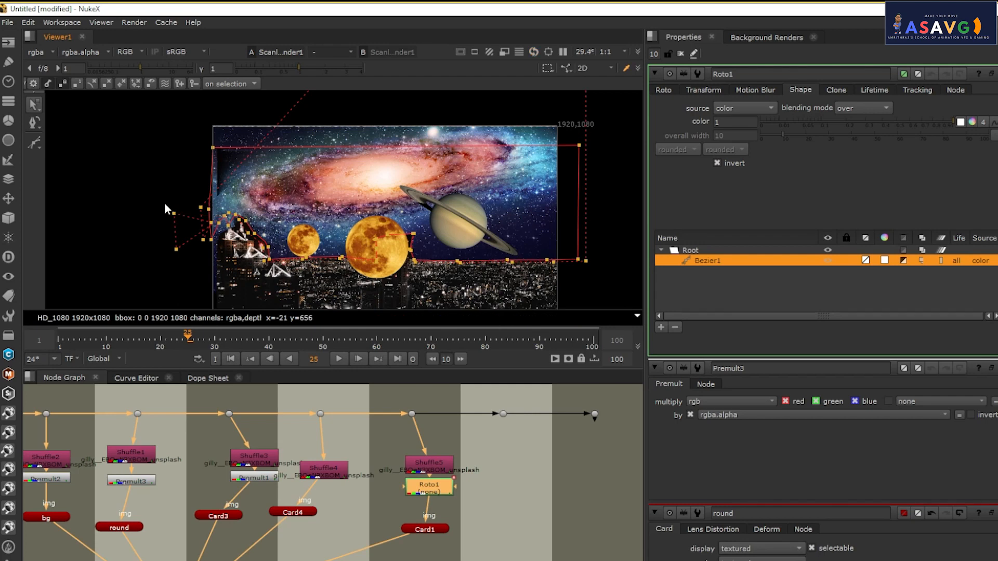
pyautogui.moveTo(213, 146); pyautogui.dragTo(197, 138)
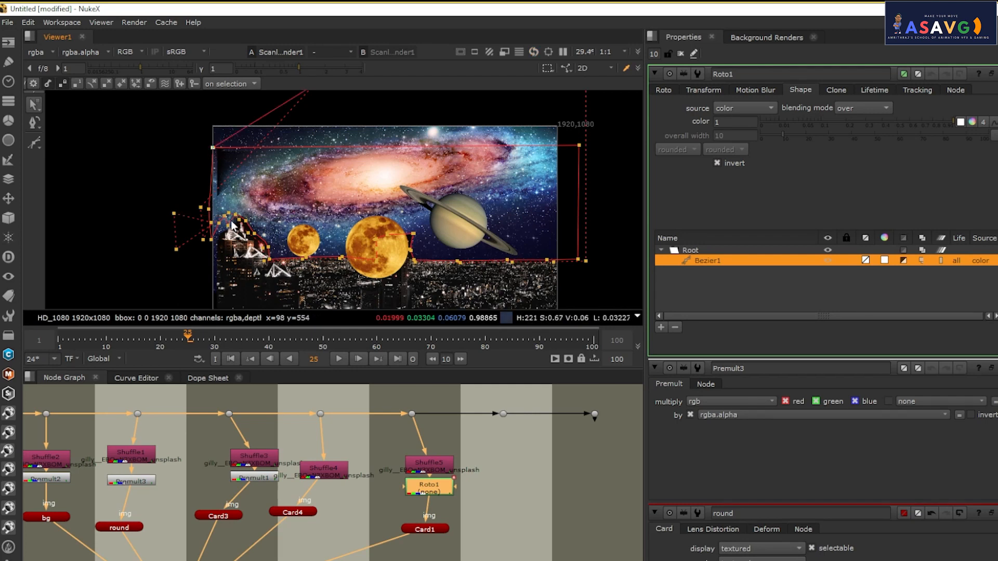
pyautogui.moveTo(228, 213); pyautogui.dragTo(119, 197)
pyautogui.click(213, 147)
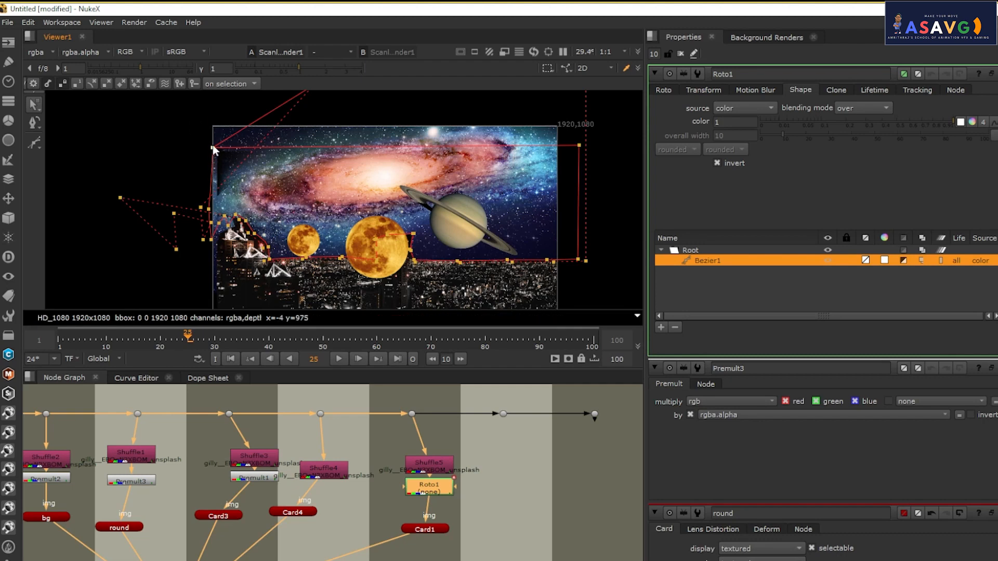
pyautogui.click(197, 185)
pyautogui.moveTo(197, 184); pyautogui.dragTo(308, 297)
pyautogui.moveTo(240, 227); pyautogui.dragTo(136, 223)
pyautogui.click(213, 148)
# - Hide the overlay and play the camera animation to review the softened edges of the city mask
pyautogui.scroll(-2, 471, 241)
pyautogui.scroll(1, 402, 281)
pyautogui.press('o')
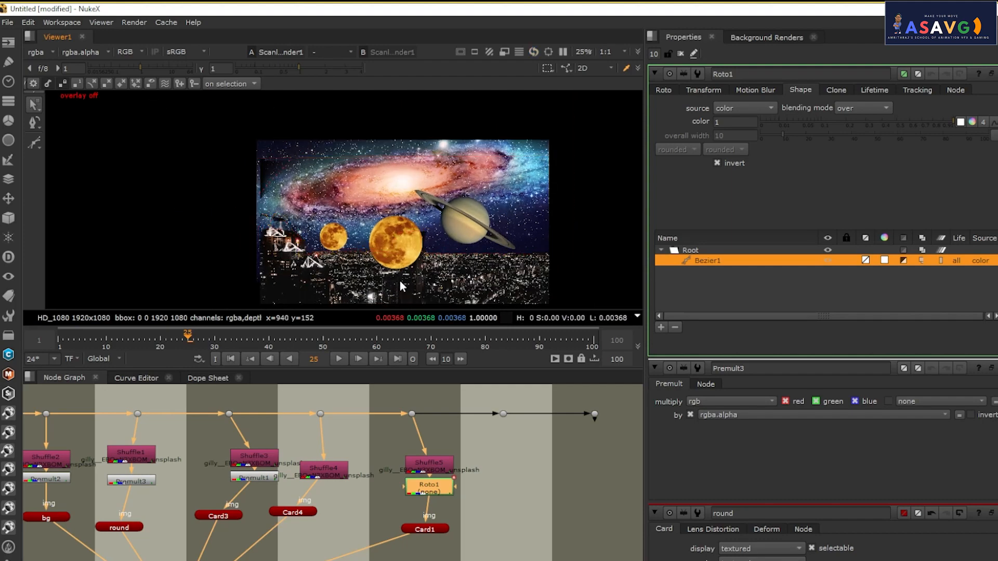
pyautogui.scroll(-2, 400, 281)
pyautogui.scroll(2, 378, 237)
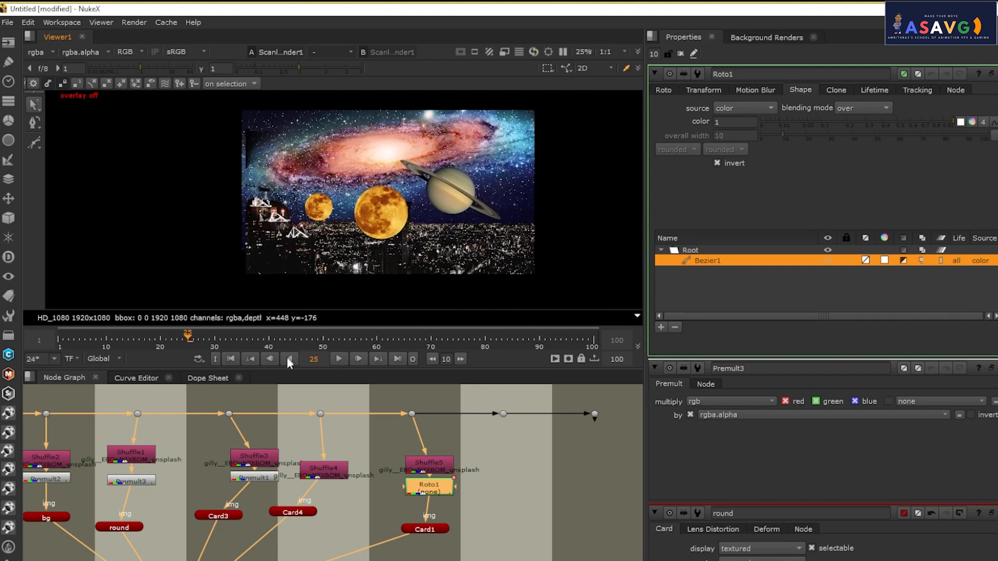
pyautogui.click(345, 356)
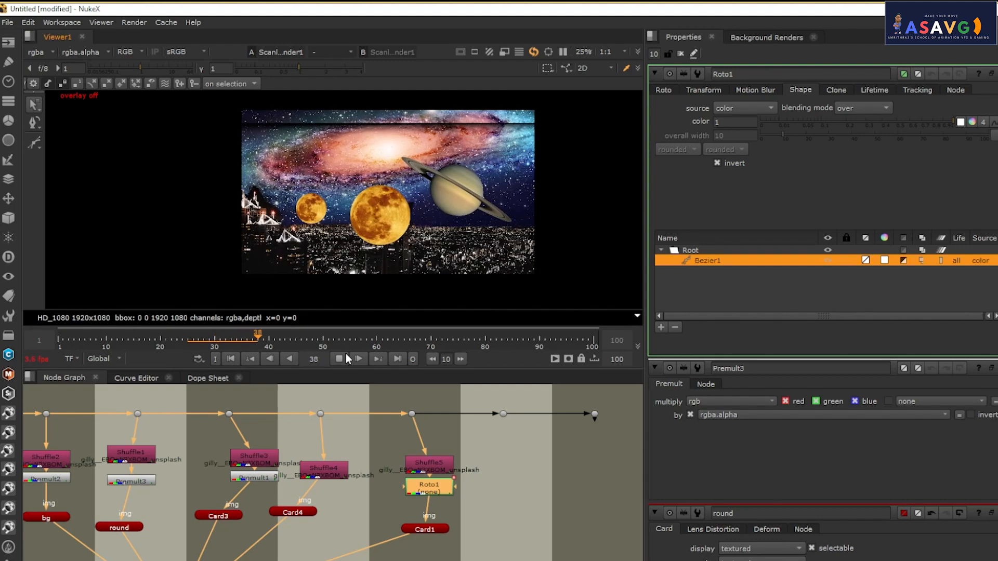
pyautogui.click(339, 358)
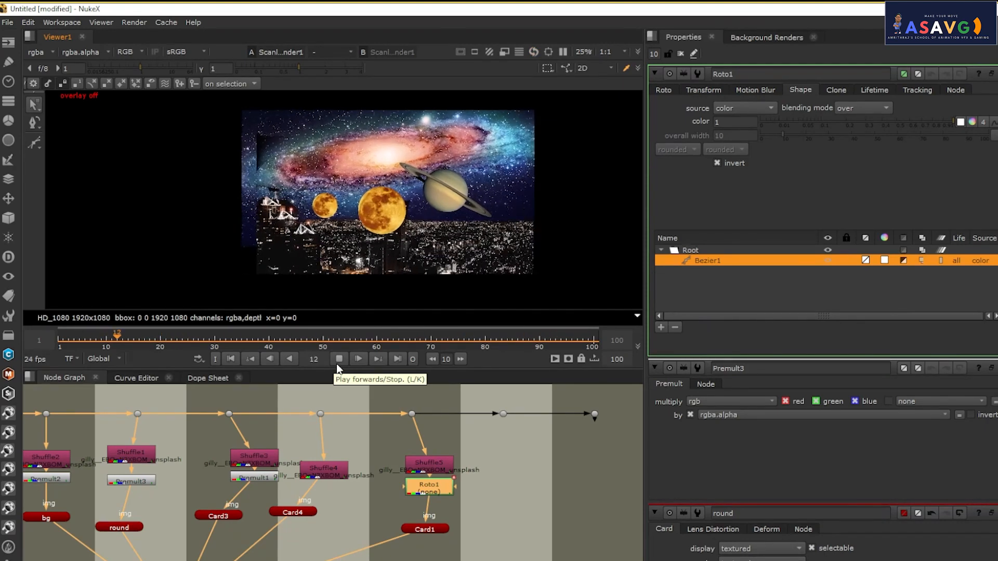
pyautogui.click(342, 363)
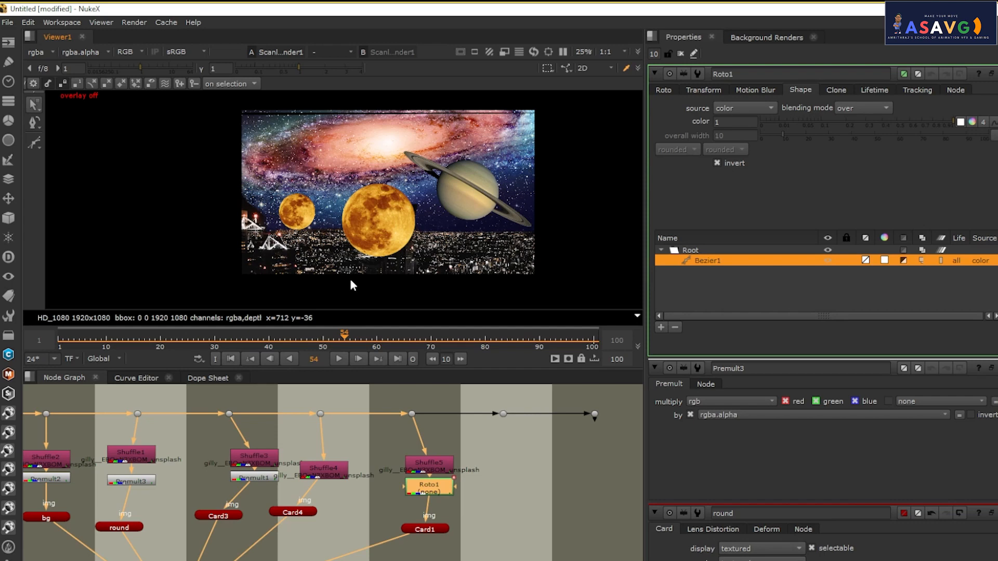
# - Start a new Read node and look through the file list of the Nuke program folder
pyautogui.scroll(-6, 394, 469)
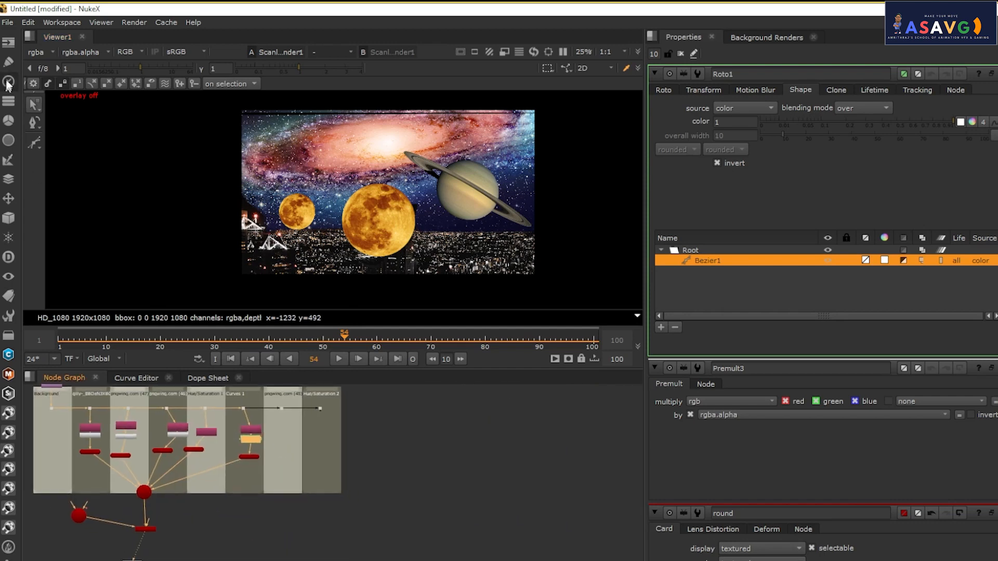
pyautogui.click(8, 42)
pyautogui.click(42, 41)
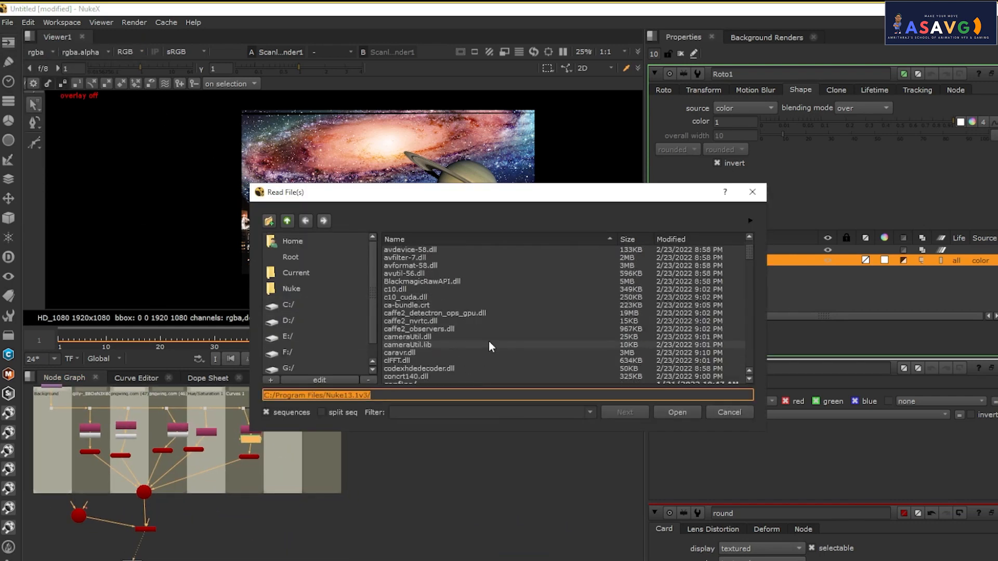
pyautogui.scroll(-3, 488, 346)
pyautogui.scroll(6, 488, 346)
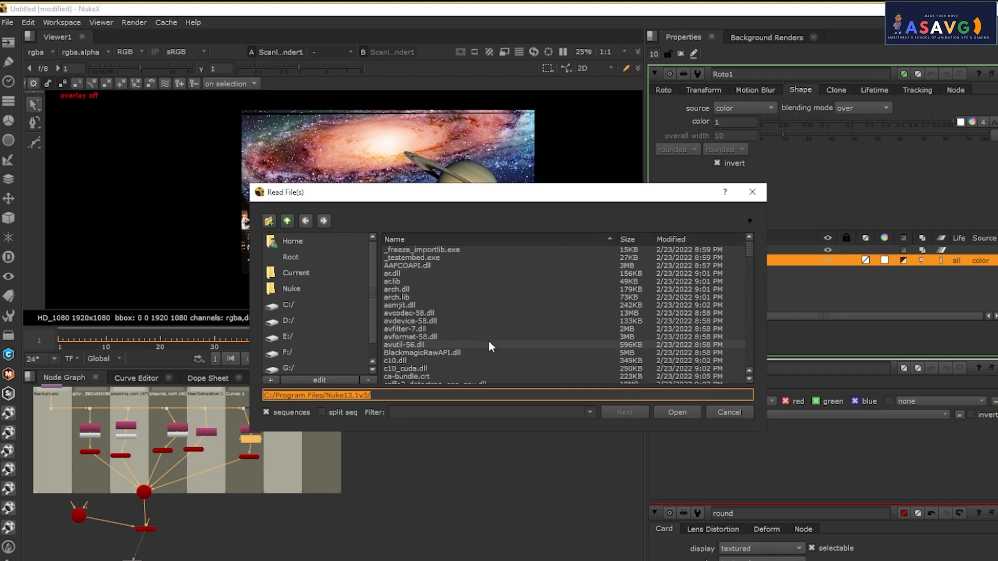
pyautogui.scroll(-8, 488, 343)
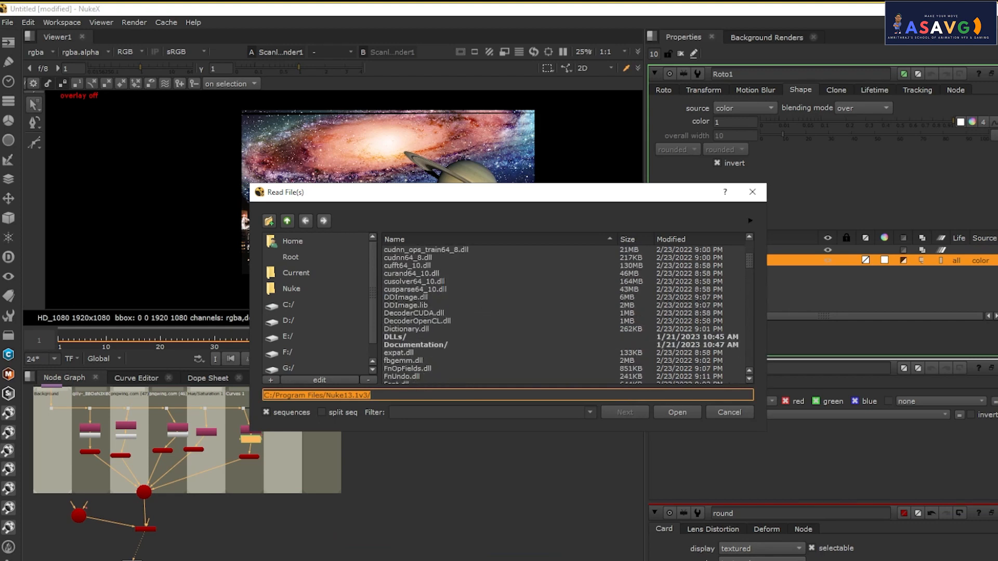
# - Switch to File Explorer, copy the path of the ALL STUDENT WORKS folder containing bear.psd, and return to NukeX
pyautogui.hotkey('alt', 'Tab')
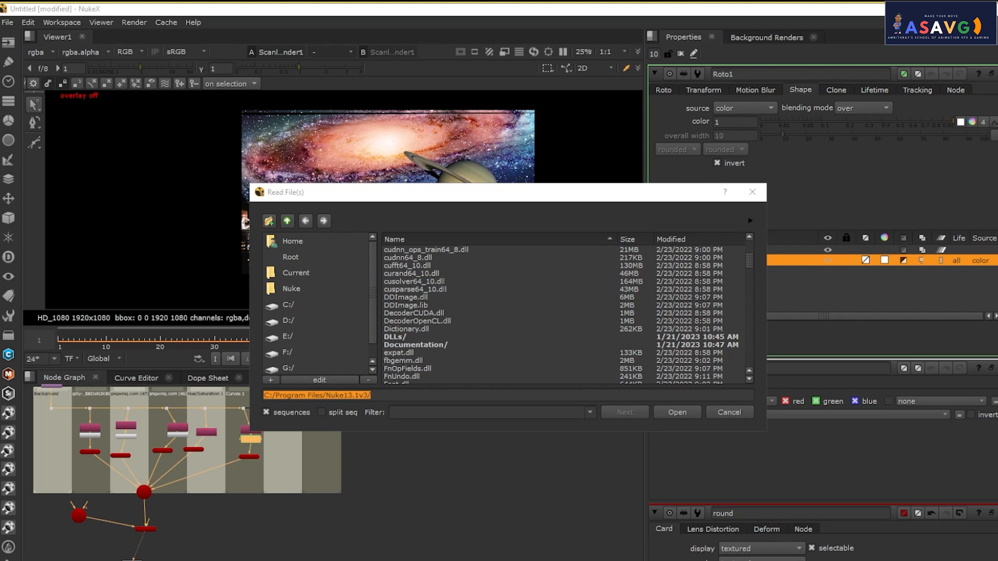
pyautogui.moveTo(250, 560)
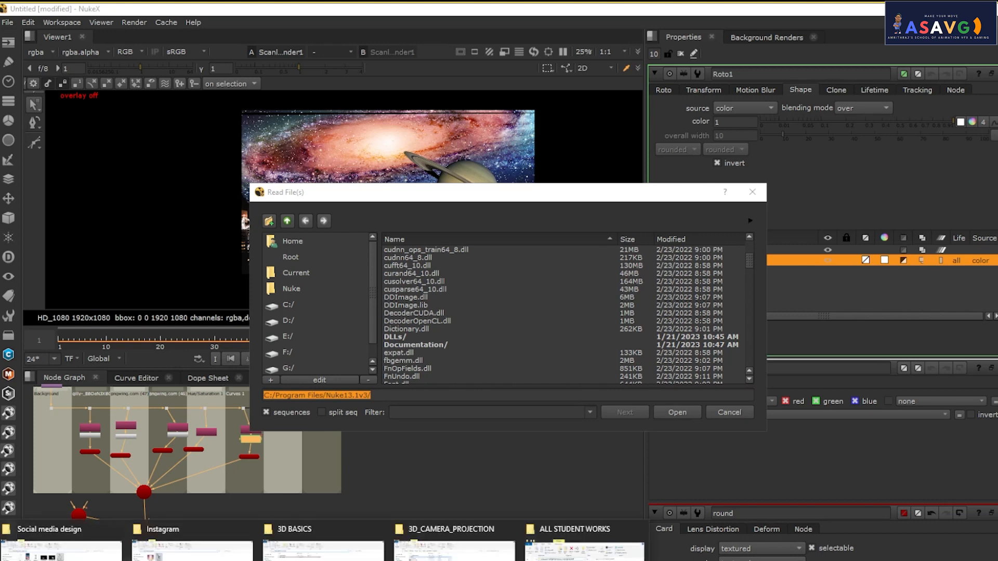
pyautogui.click(584, 546)
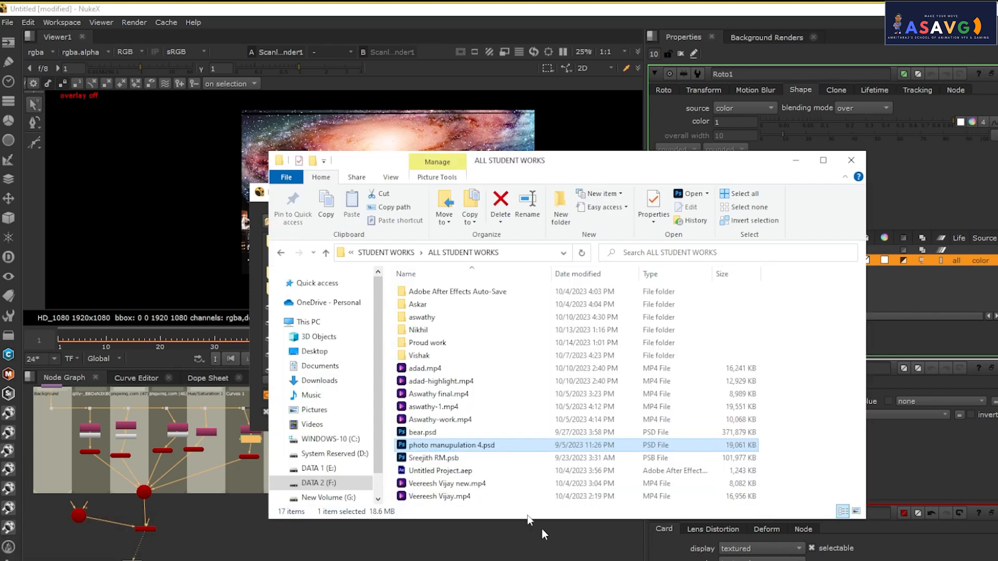
pyautogui.click(423, 435)
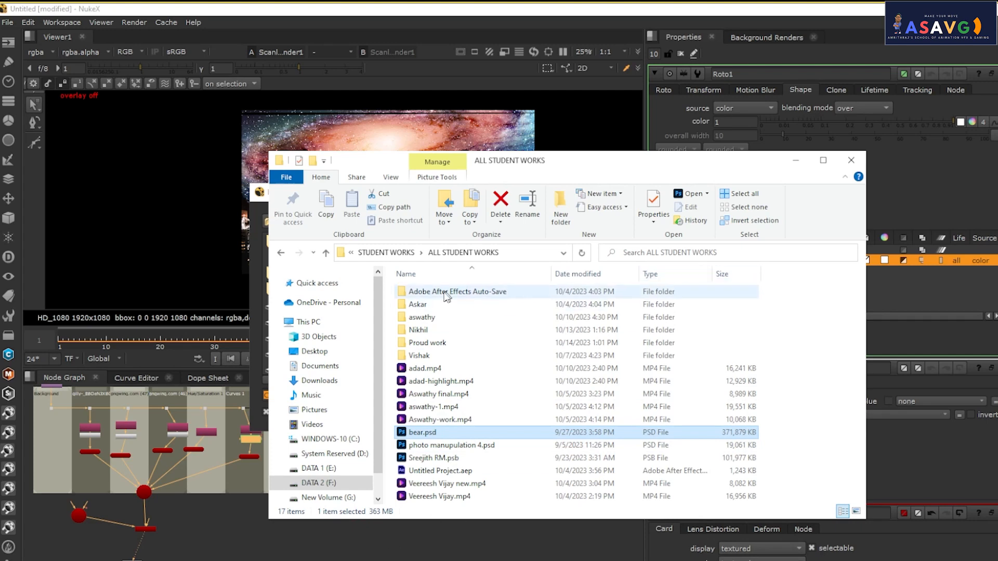
pyautogui.click(534, 258)
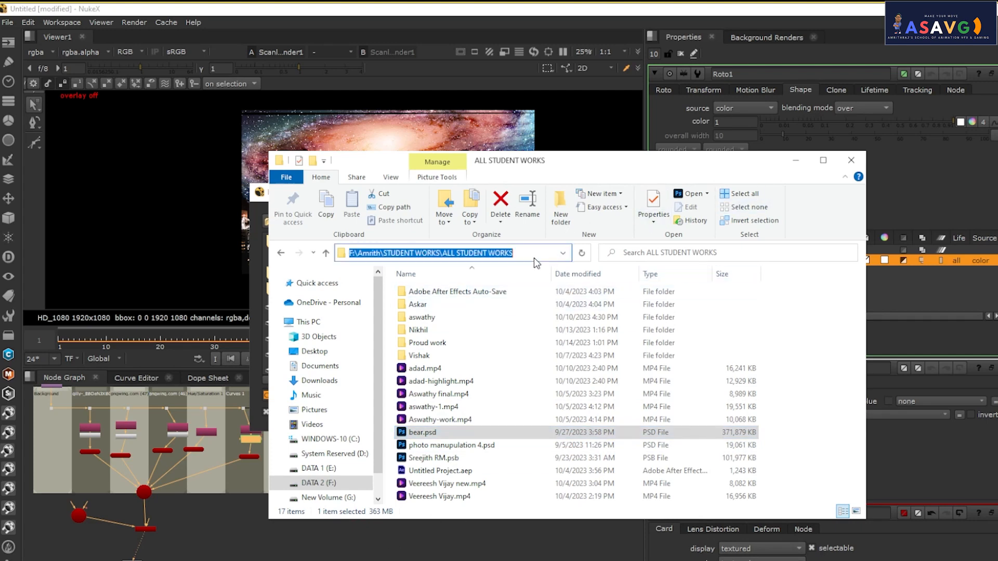
pyautogui.click(795, 160)
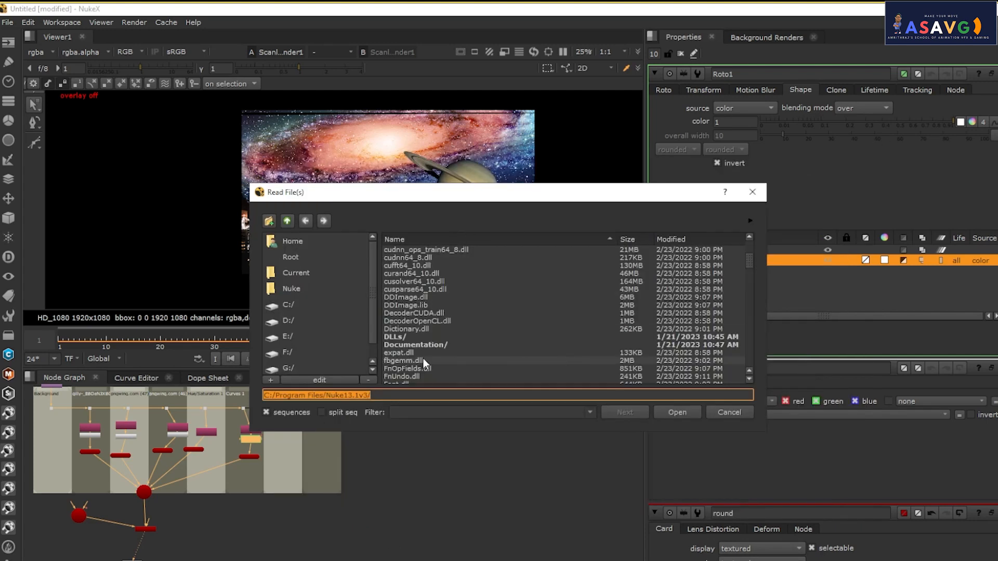
# - Go to the ALL STUDENT WORKS folder in the file browser and read in bear.psd
pyautogui.write('F:/Amrith/STUDENT WORKS/ALL STUDENT WORKS')
pyautogui.press('Return')
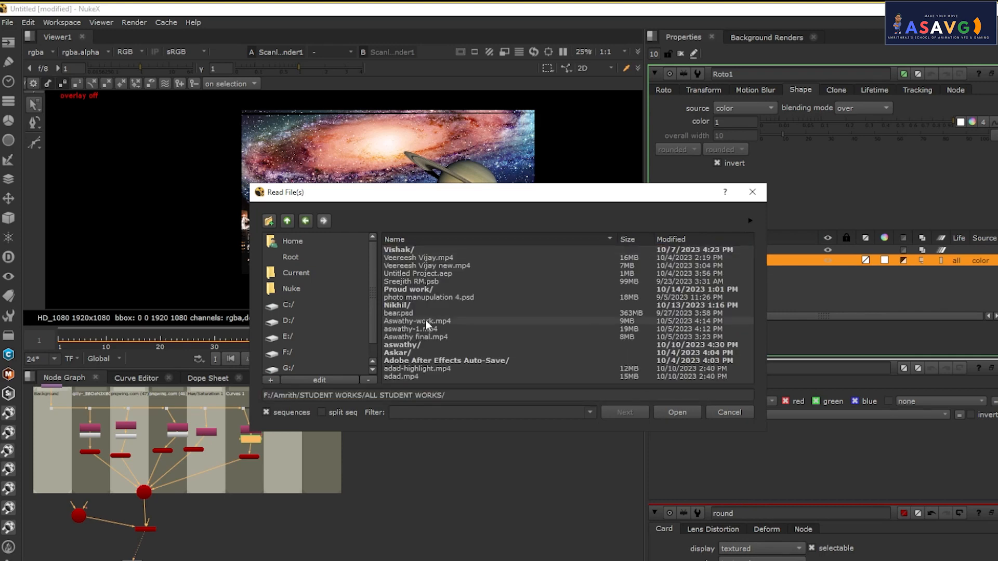
pyautogui.click(426, 322)
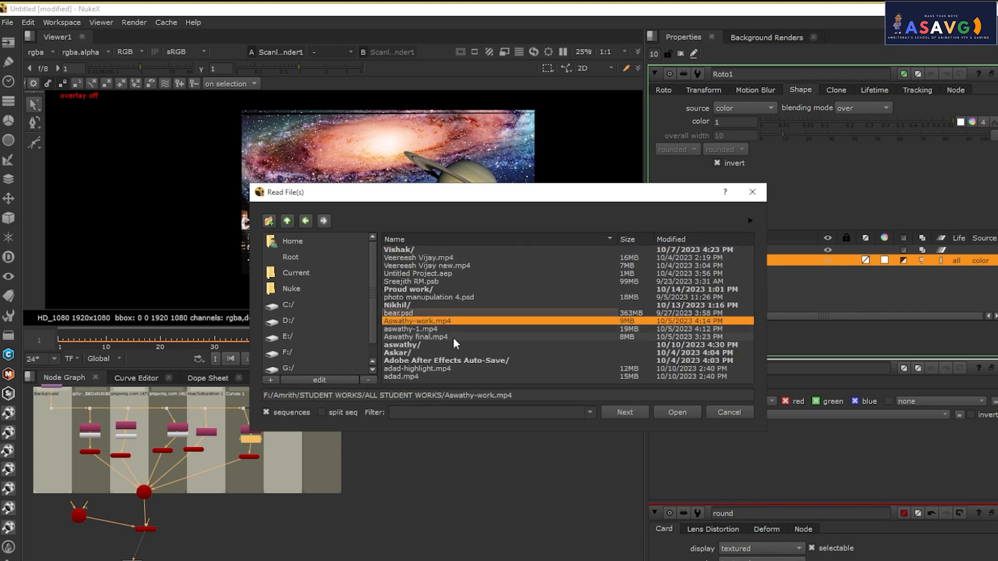
pyautogui.click(426, 313)
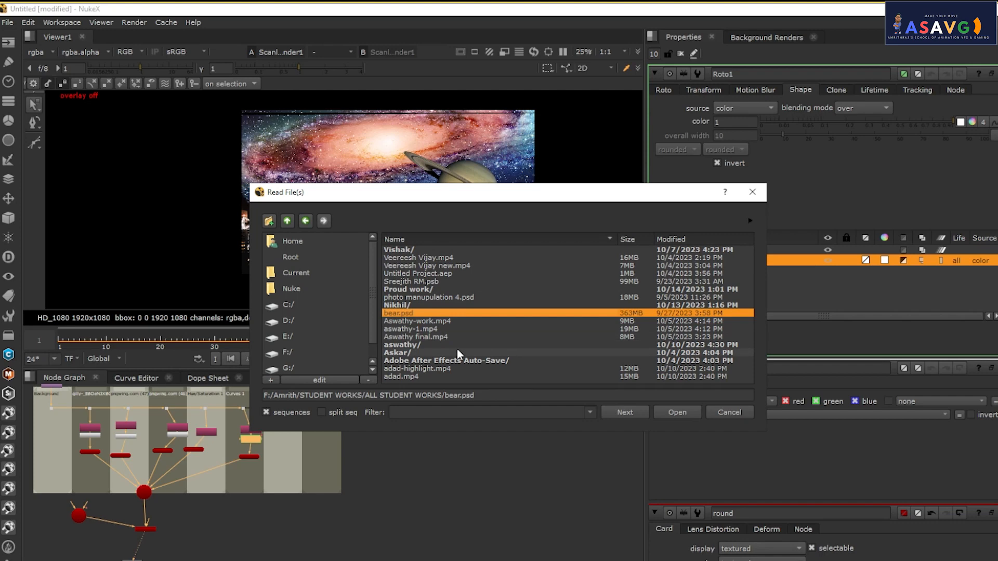
pyautogui.click(488, 398)
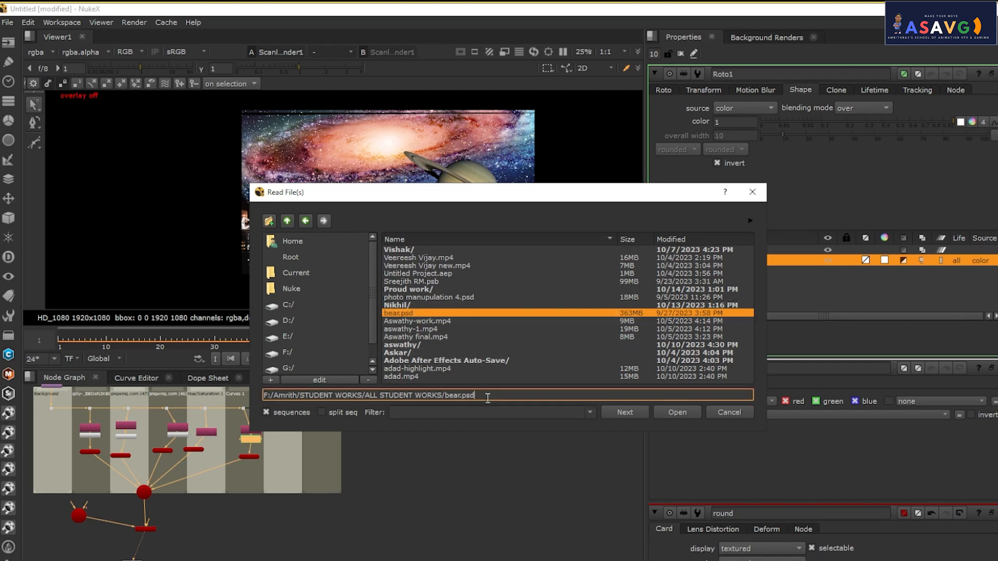
pyautogui.click(676, 413)
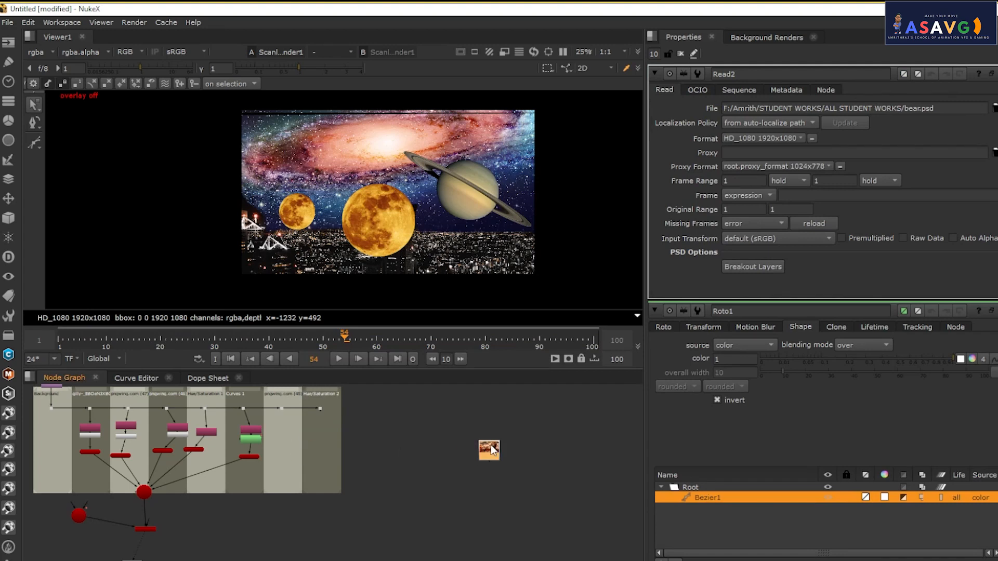
# - Display the bear.psd Read node in the viewer and place the Viewer node directly below it in the node graph
pyautogui.press('1')
pyautogui.scroll(2, 428, 235)
pyautogui.moveTo(429, 238); pyautogui.dragTo(372, 249)
pyautogui.scroll(-1, 406, 262)
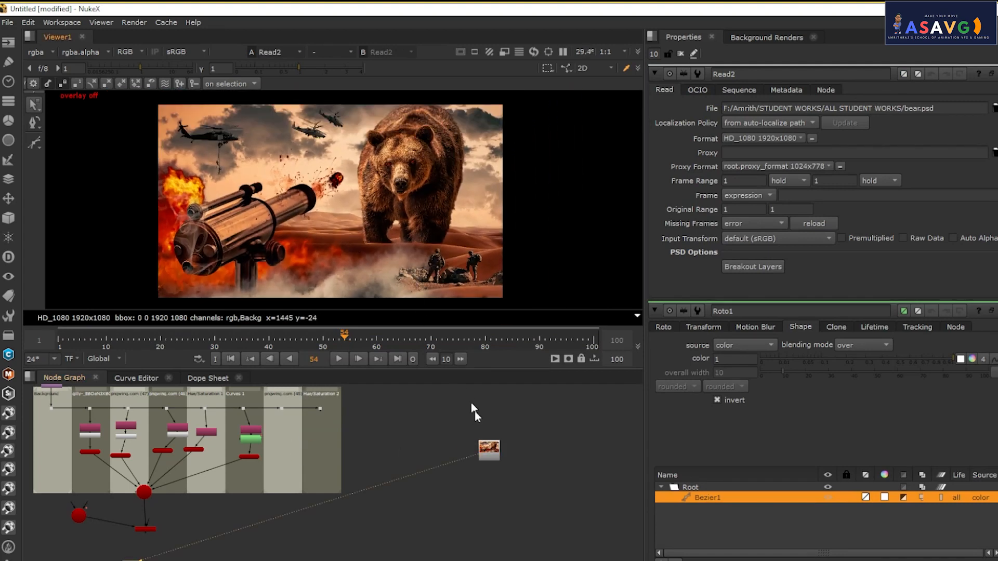
pyautogui.moveTo(133, 560); pyautogui.dragTo(490, 508)
pyautogui.scroll(3, 485, 451)
pyautogui.moveTo(505, 467); pyautogui.dragTo(469, 438)
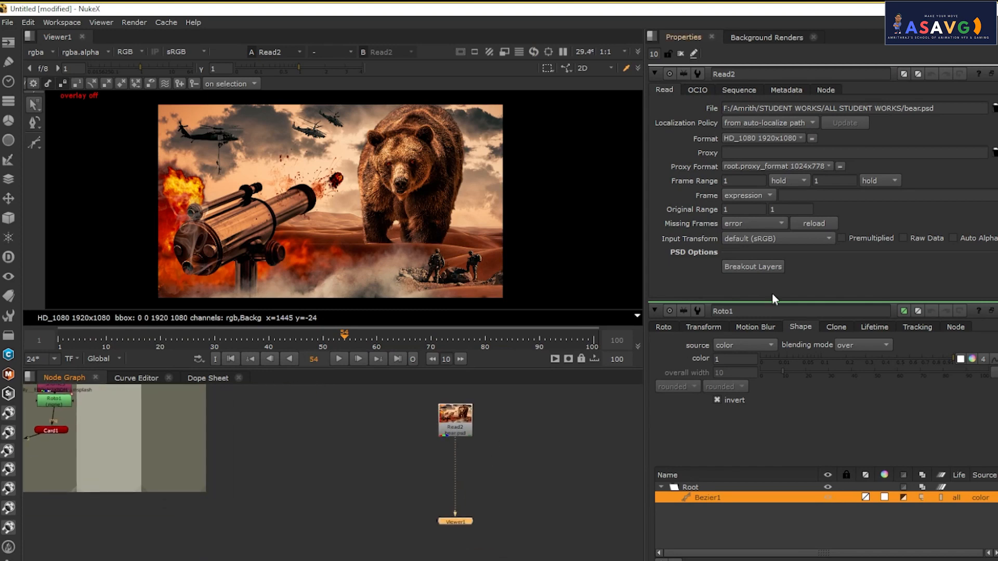
# - Break out the PSD layers of the bear.psd Read node and select the Viewer node in the Background branch
pyautogui.click(759, 267)
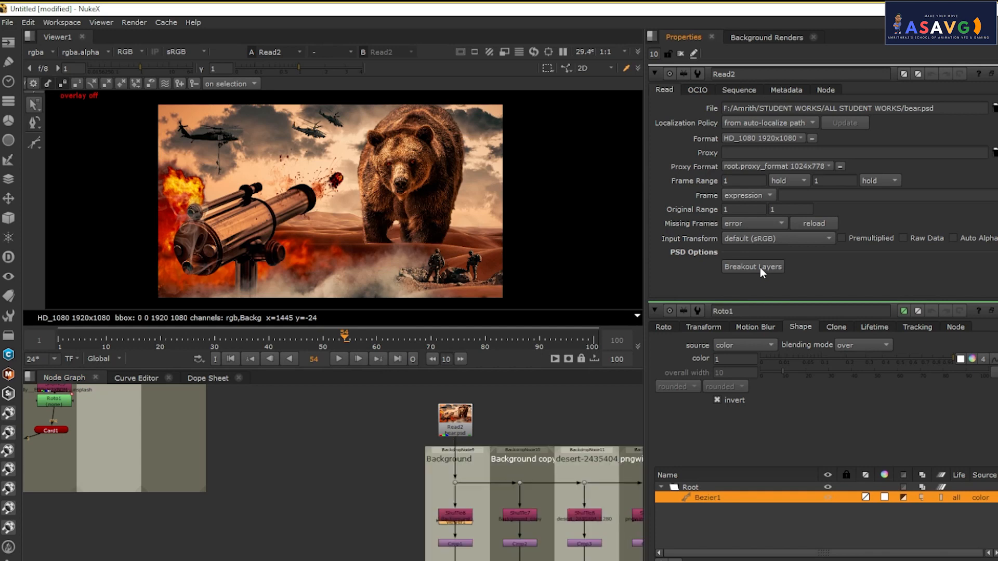
pyautogui.scroll(2, 357, 502)
pyautogui.click(338, 463)
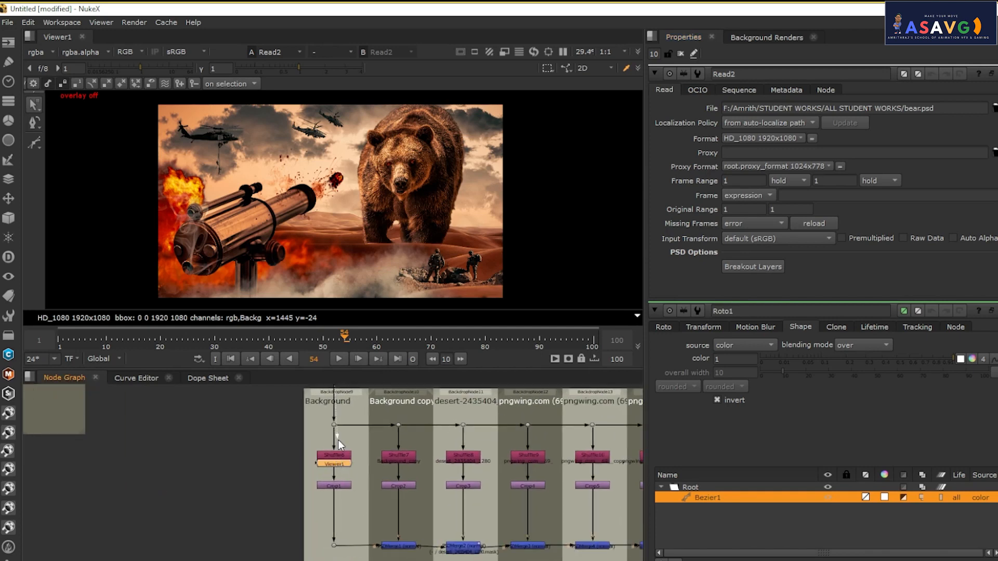
# - View the Background and Background copy Shuffle outputs in turn, and shift the Background copy Shuffle node slightly up its branch
pyautogui.press('1')
pyautogui.press('1')
pyautogui.click(343, 458)
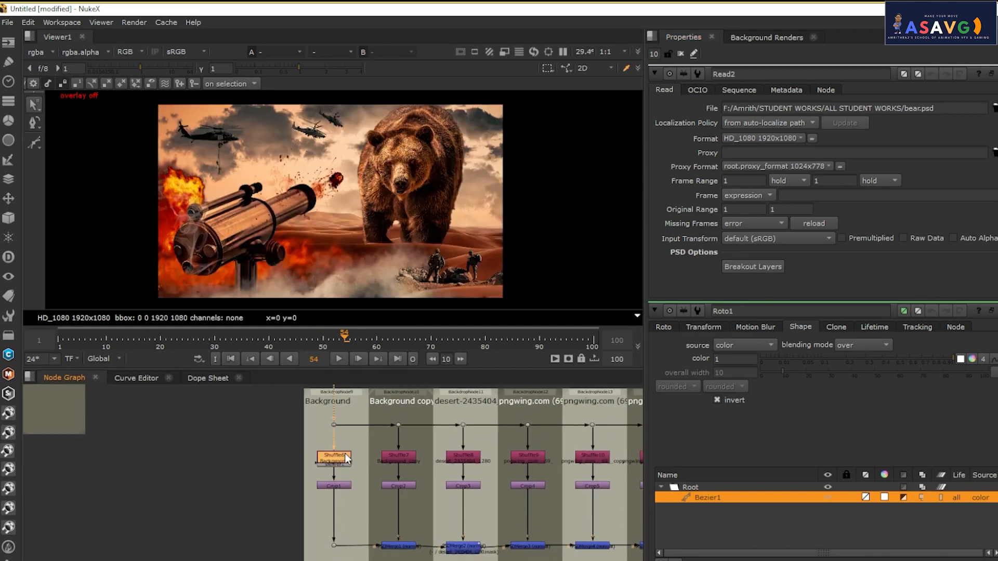
pyautogui.press('1')
pyautogui.click(400, 457)
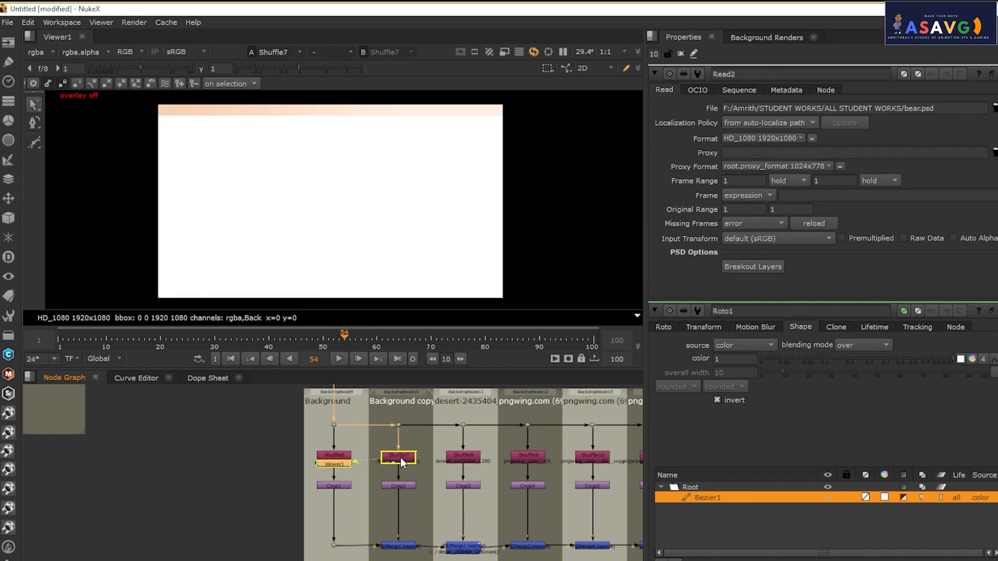
pyautogui.press('1')
pyautogui.moveTo(399, 464); pyautogui.dragTo(399, 442)
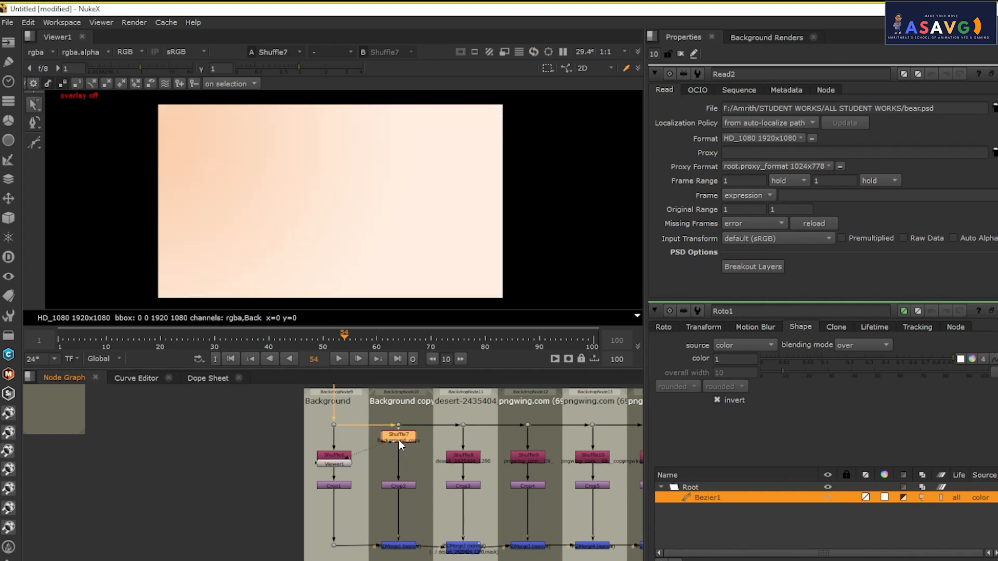
# - View the desert layer's Shuffle output and those of the three pngwing.com layers that follow it
pyautogui.keyDown('ctrl'); pyautogui.keyDown('shift'); pyautogui.click(405, 488); pyautogui.keyUp('shift'); pyautogui.keyUp('ctrl')
pyautogui.keyDown('ctrl'); pyautogui.keyDown('shift'); pyautogui.click(460, 459); pyautogui.keyUp('shift'); pyautogui.keyUp('ctrl')
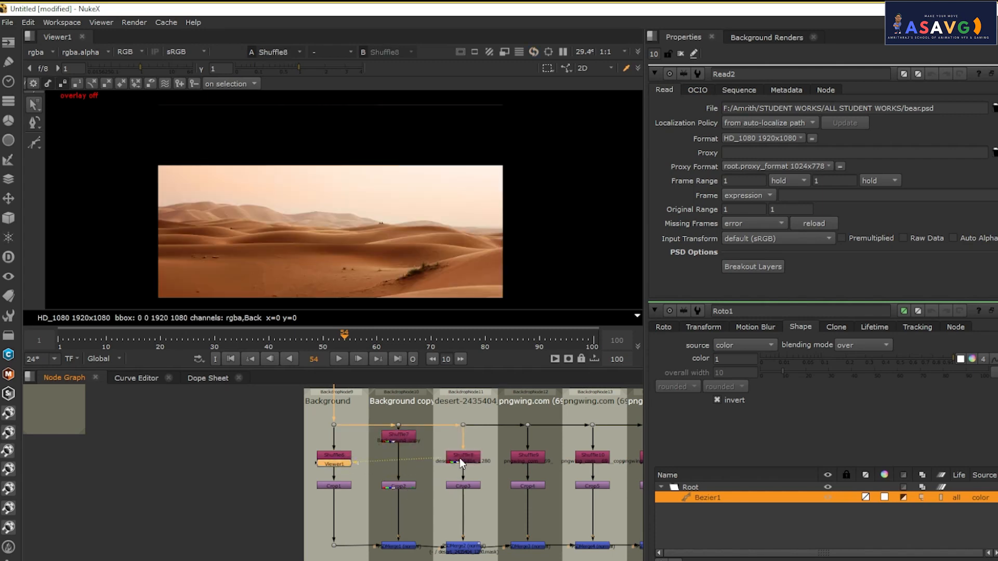
pyautogui.moveTo(530, 453); pyautogui.dragTo(423, 499)
pyautogui.keyDown('ctrl'); pyautogui.keyDown('shift'); pyautogui.click(505, 452); pyautogui.keyUp('shift'); pyautogui.keyUp('ctrl')
pyautogui.keyDown('ctrl'); pyautogui.keyDown('shift'); pyautogui.click(488, 457); pyautogui.keyUp('shift'); pyautogui.keyUp('ctrl')
pyautogui.scroll(-3, 400, 171)
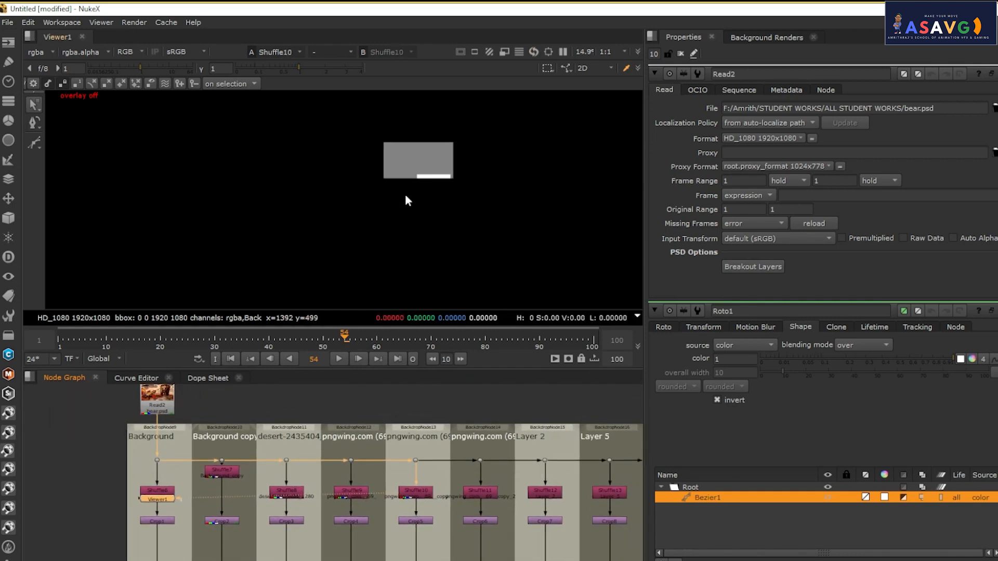
pyautogui.moveTo(405, 200); pyautogui.dragTo(366, 221)
pyautogui.keyDown('ctrl'); pyautogui.keyDown('shift'); pyautogui.click(482, 492); pyautogui.keyUp('shift'); pyautogui.keyUp('ctrl')
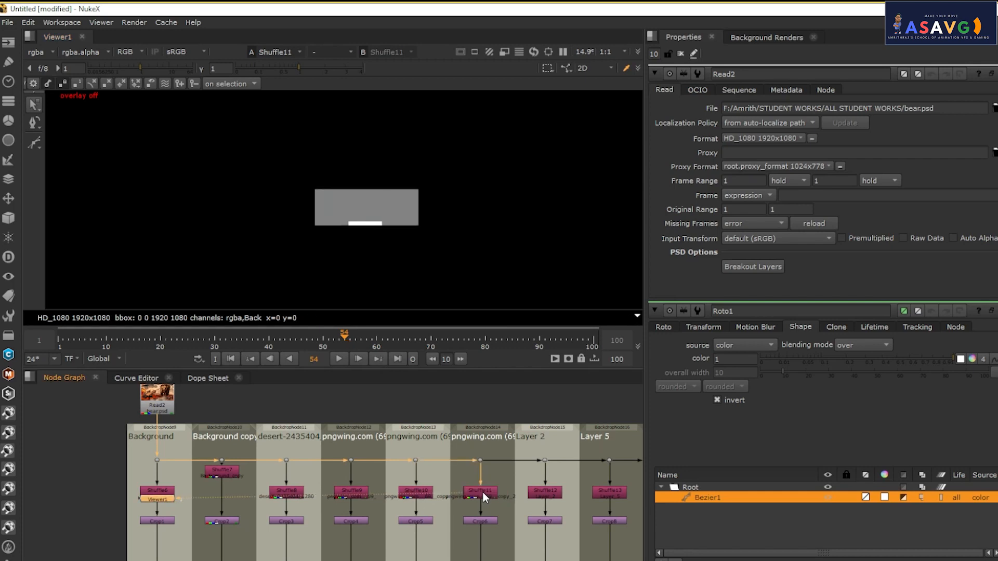
# - Inspect the Layer 2, Layer 5 and following pngwing.com Shuffle outputs, switching between colour and alpha display
pyautogui.keyDown('ctrl'); pyautogui.keyDown('shift'); pyautogui.click(543, 494); pyautogui.keyUp('shift'); pyautogui.keyUp('ctrl')
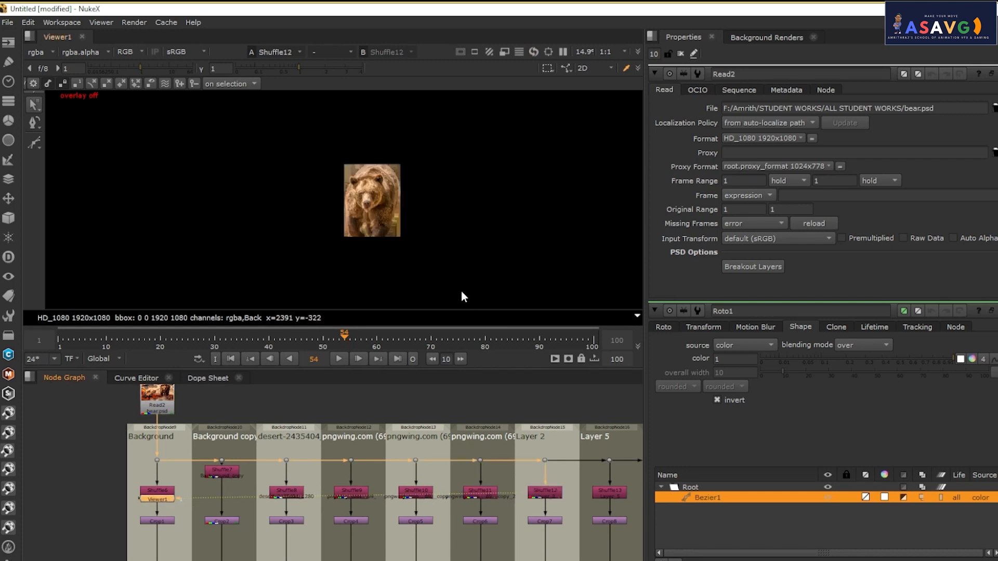
pyautogui.press('a')
pyautogui.press('a')
pyautogui.keyDown('ctrl'); pyautogui.keyDown('shift'); pyautogui.click(602, 491); pyautogui.keyUp('shift'); pyautogui.keyUp('ctrl')
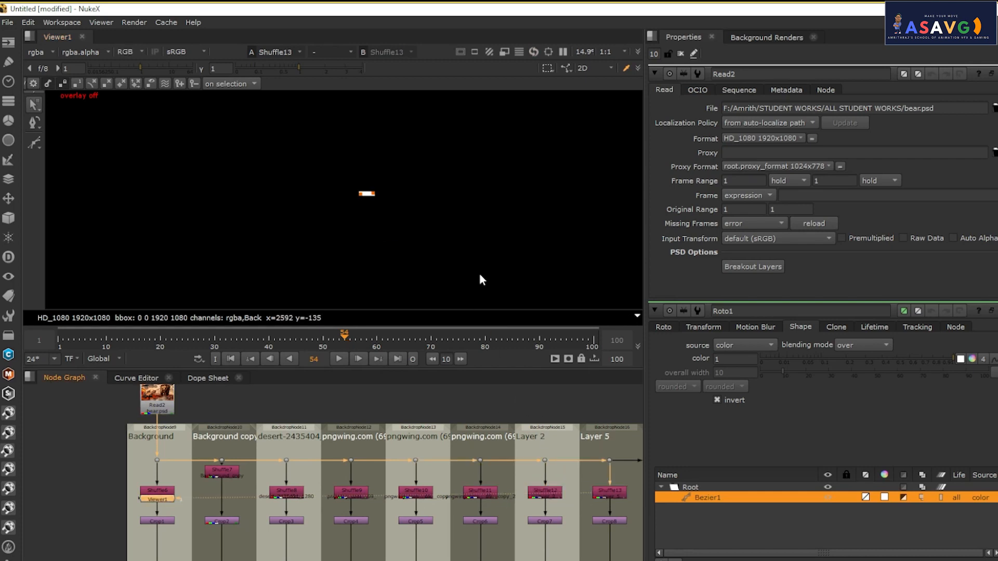
pyautogui.press('a')
pyautogui.moveTo(518, 428); pyautogui.dragTo(282, 407)
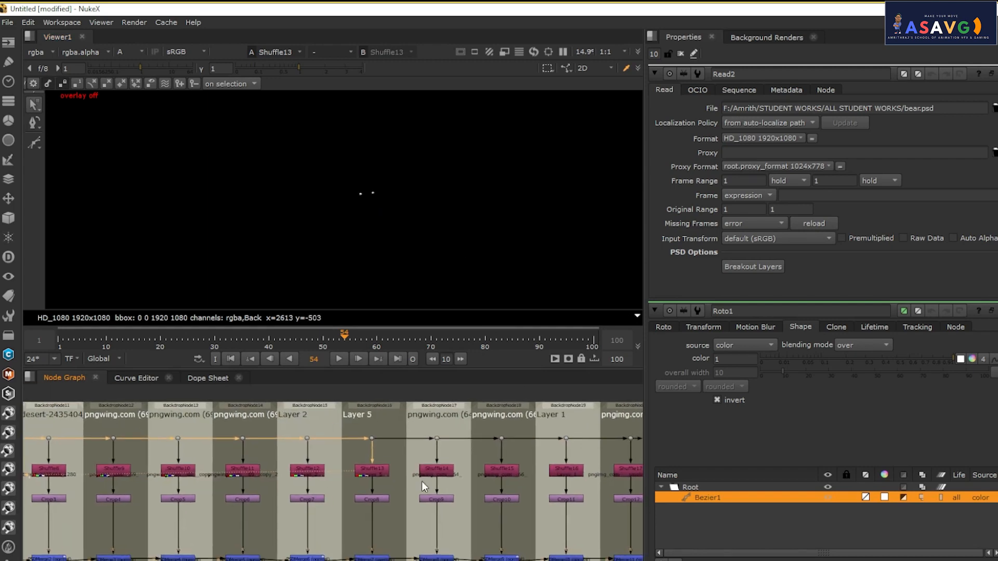
pyautogui.keyDown('ctrl'); pyautogui.keyDown('shift'); pyautogui.click(437, 470); pyautogui.keyUp('shift'); pyautogui.keyUp('ctrl')
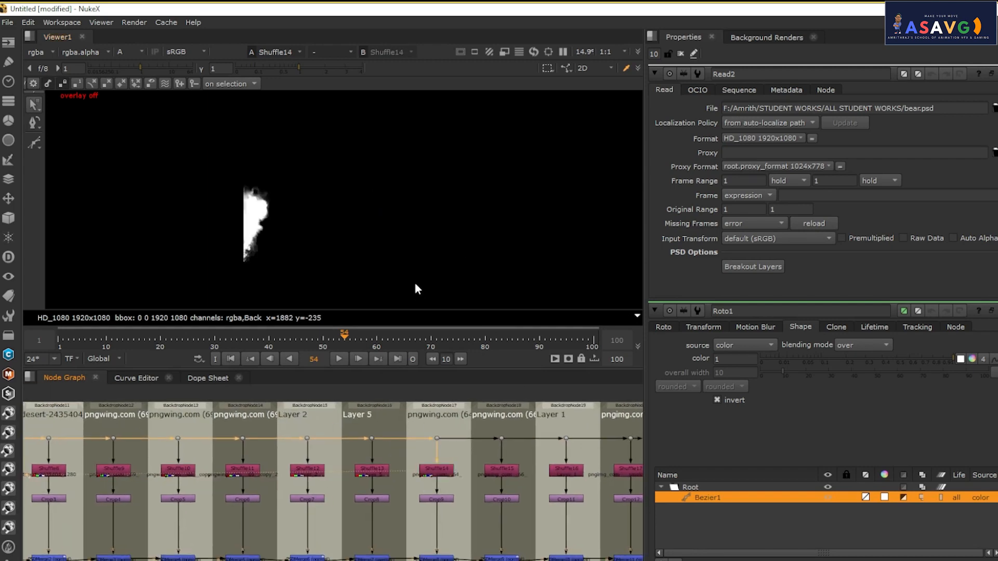
pyautogui.press('a')
# - View the remaining branches' Shuffle outputs one after another, from Shuffle15 through Shuffle20
pyautogui.moveTo(478, 410); pyautogui.dragTo(474, 408)
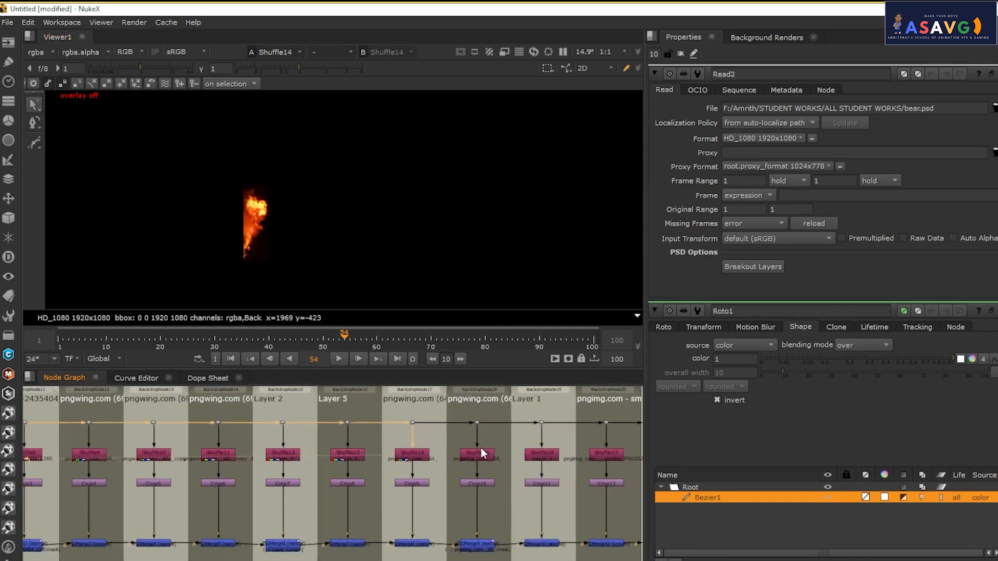
pyautogui.keyDown('ctrl'); pyautogui.keyDown('shift'); pyautogui.click(479, 454); pyautogui.keyUp('shift'); pyautogui.keyUp('ctrl')
pyautogui.moveTo(470, 443); pyautogui.dragTo(410, 413)
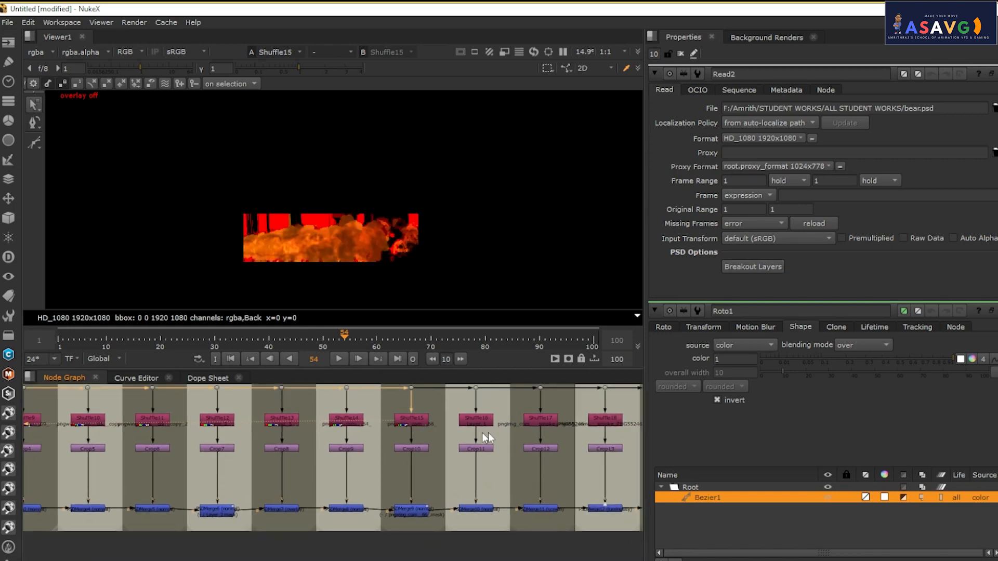
pyautogui.keyDown('ctrl'); pyautogui.keyDown('shift'); pyautogui.click(479, 422); pyautogui.keyUp('shift'); pyautogui.keyUp('ctrl')
pyautogui.moveTo(484, 422); pyautogui.dragTo(433, 405)
pyautogui.keyDown('ctrl'); pyautogui.keyDown('shift'); pyautogui.click(490, 411); pyautogui.keyUp('shift'); pyautogui.keyUp('ctrl')
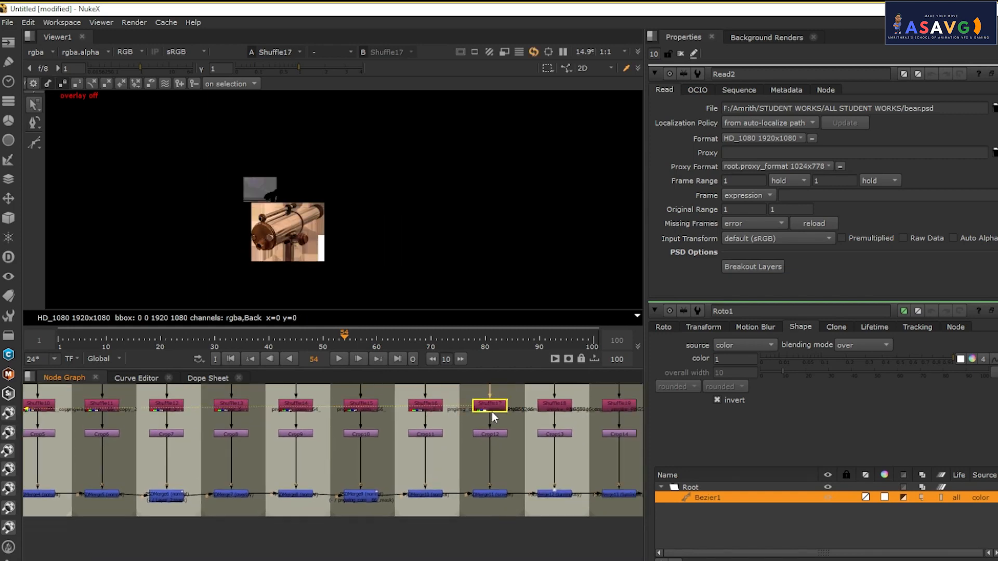
pyautogui.keyDown('ctrl'); pyautogui.keyDown('shift'); pyautogui.click(554, 405); pyautogui.keyUp('shift'); pyautogui.keyUp('ctrl')
pyautogui.moveTo(537, 413); pyautogui.dragTo(463, 404)
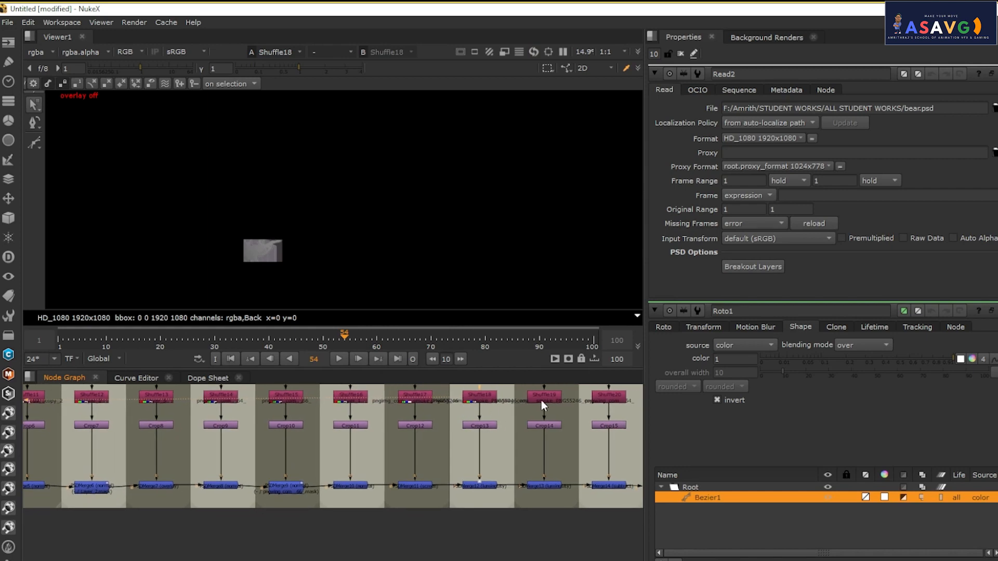
pyautogui.keyDown('ctrl'); pyautogui.keyDown('shift'); pyautogui.click(541, 400); pyautogui.keyUp('shift'); pyautogui.keyUp('ctrl')
pyautogui.keyDown('ctrl'); pyautogui.keyDown('shift'); pyautogui.click(607, 398); pyautogui.keyUp('shift'); pyautogui.keyUp('ctrl')
# - Open the Background branch's Shuffle6 properties and compare its output with the Background copy Shuffle in the viewer
pyautogui.moveTo(68, 396); pyautogui.dragTo(404, 444)
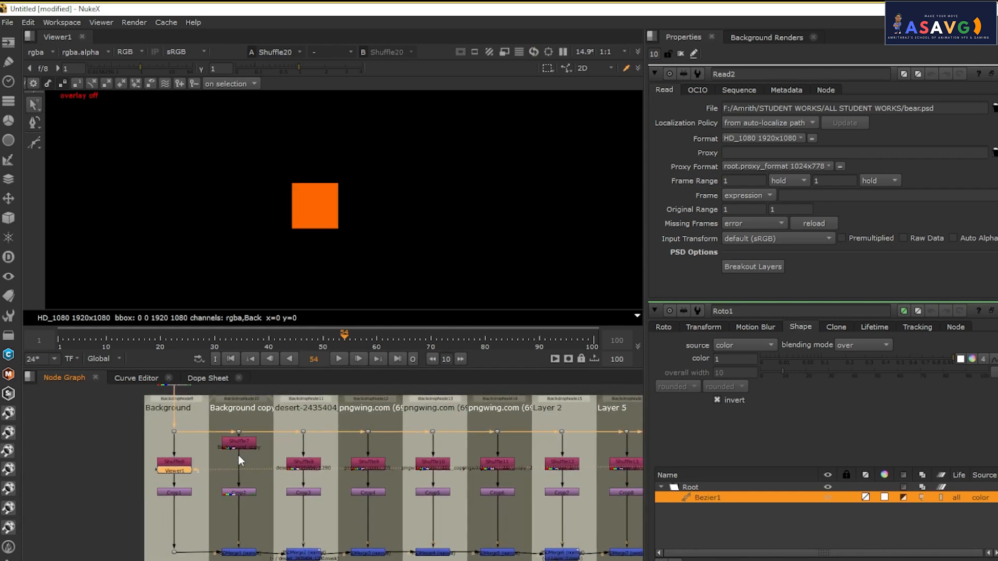
pyautogui.scroll(3, 407, 459)
pyautogui.doubleClick(404, 468)
pyautogui.keyDown('ctrl'); pyautogui.keyDown('shift'); pyautogui.click(405, 469); pyautogui.keyUp('shift'); pyautogui.keyUp('ctrl')
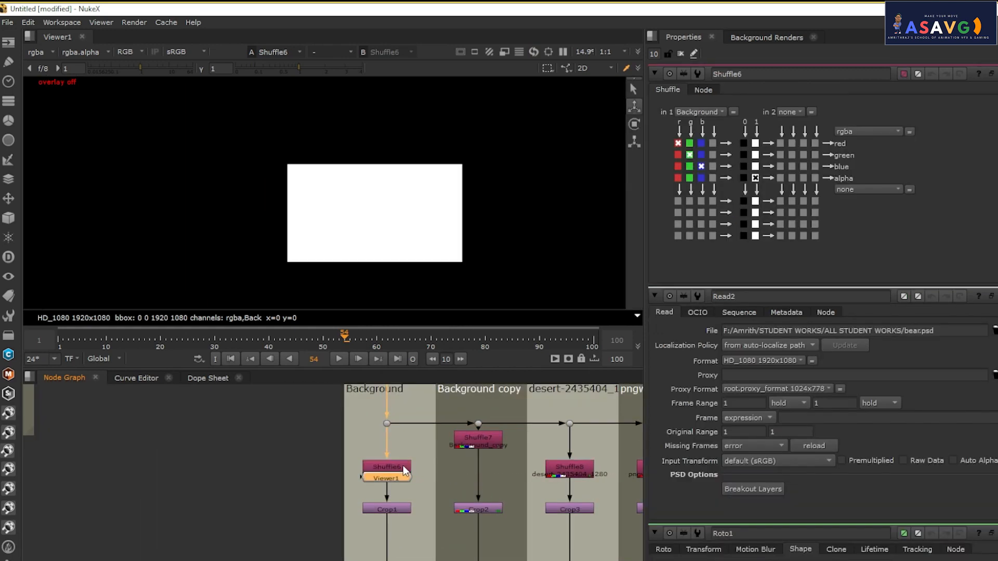
pyautogui.keyDown('ctrl'); pyautogui.keyDown('shift'); pyautogui.click(478, 447); pyautogui.keyUp('shift'); pyautogui.keyUp('ctrl')
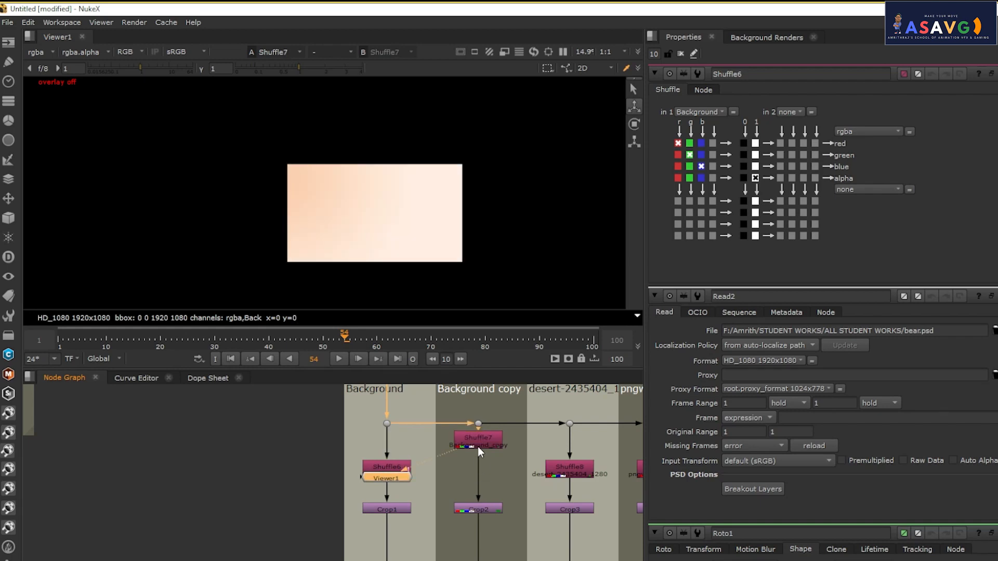
# - Switch Shuffle6's first input layer through Background_copy, Group_2_copy, Layer_1 and Rectangle_1_copy_3 to pngwing_com__54_, and reopen the layer choices
pyautogui.click(706, 112)
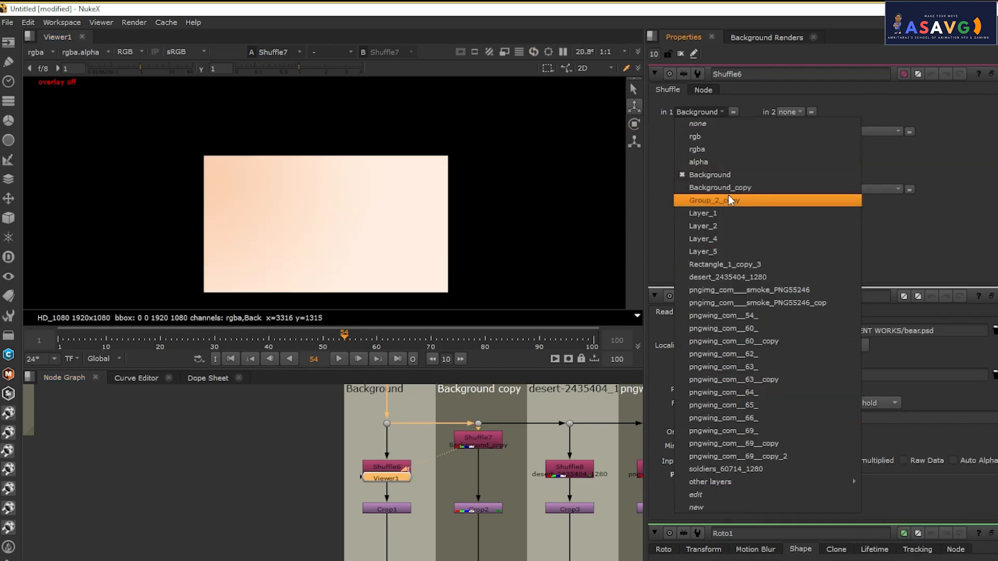
pyautogui.click(723, 188)
pyautogui.click(704, 115)
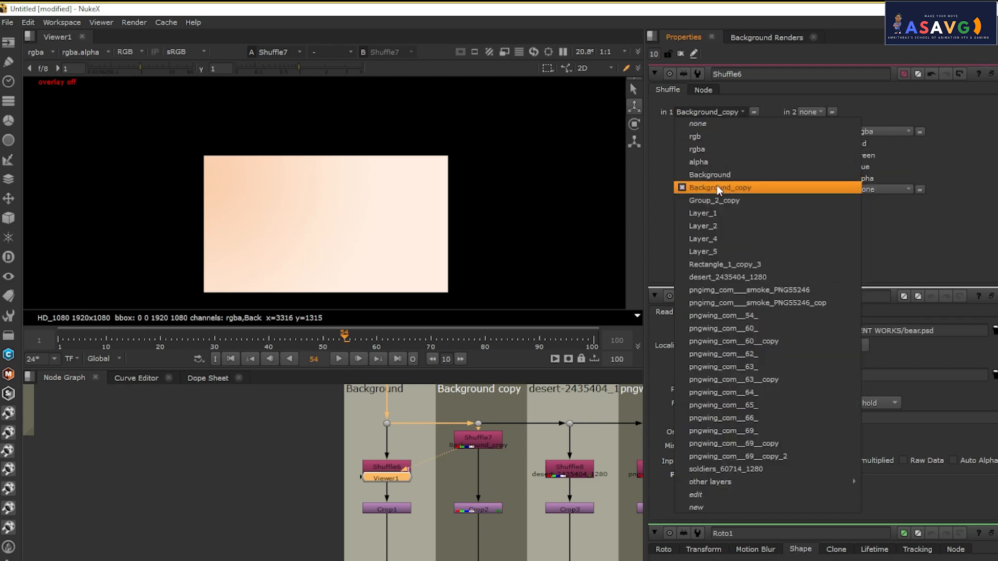
pyautogui.click(713, 199)
pyautogui.click(703, 111)
pyautogui.click(698, 213)
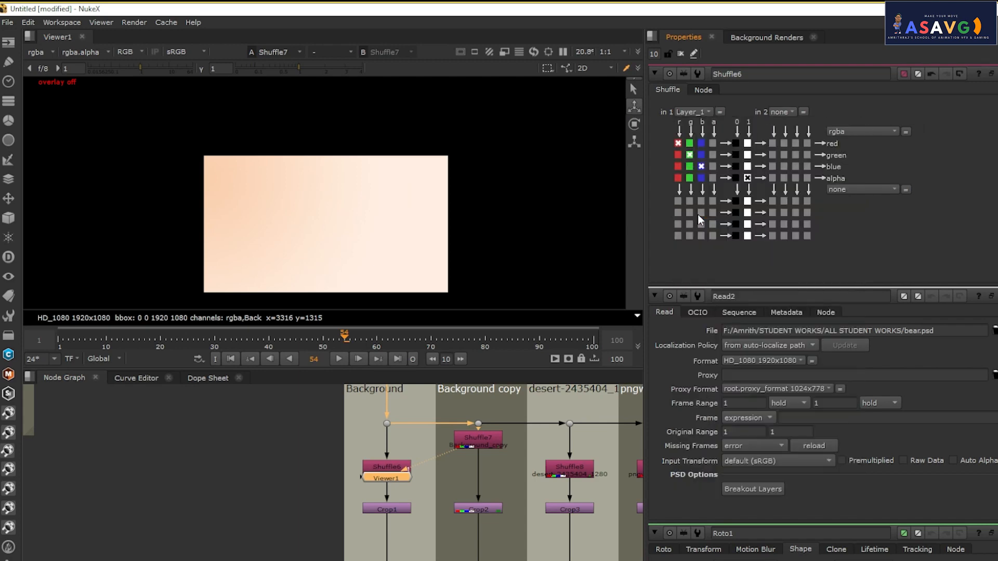
pyautogui.click(708, 112)
pyautogui.click(723, 264)
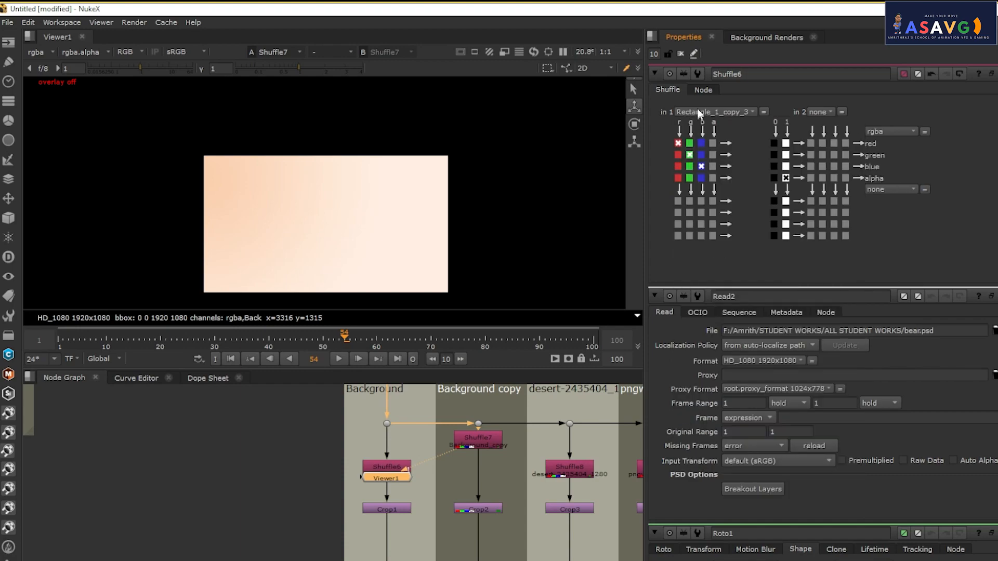
pyautogui.click(696, 110)
pyautogui.click(706, 314)
pyautogui.click(702, 112)
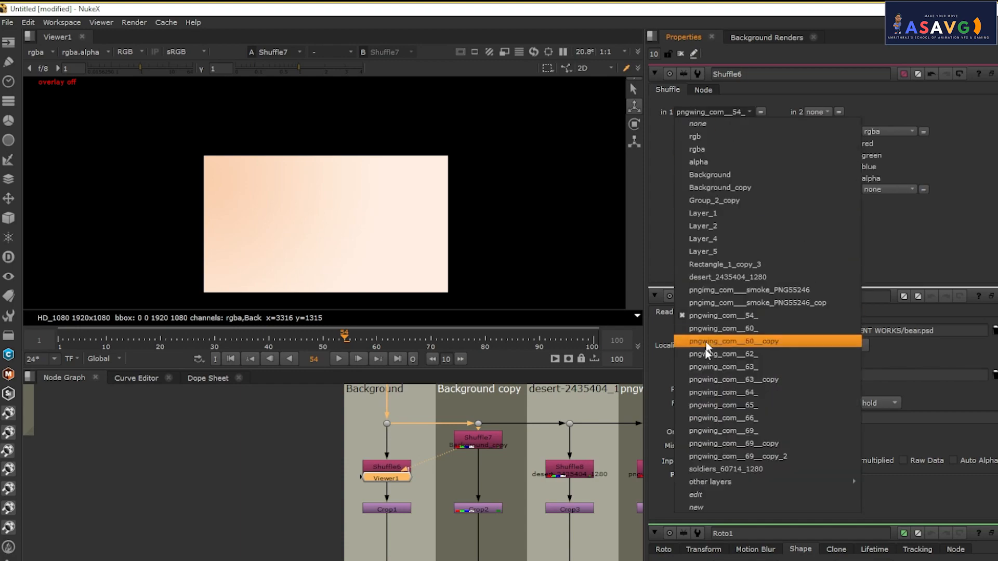